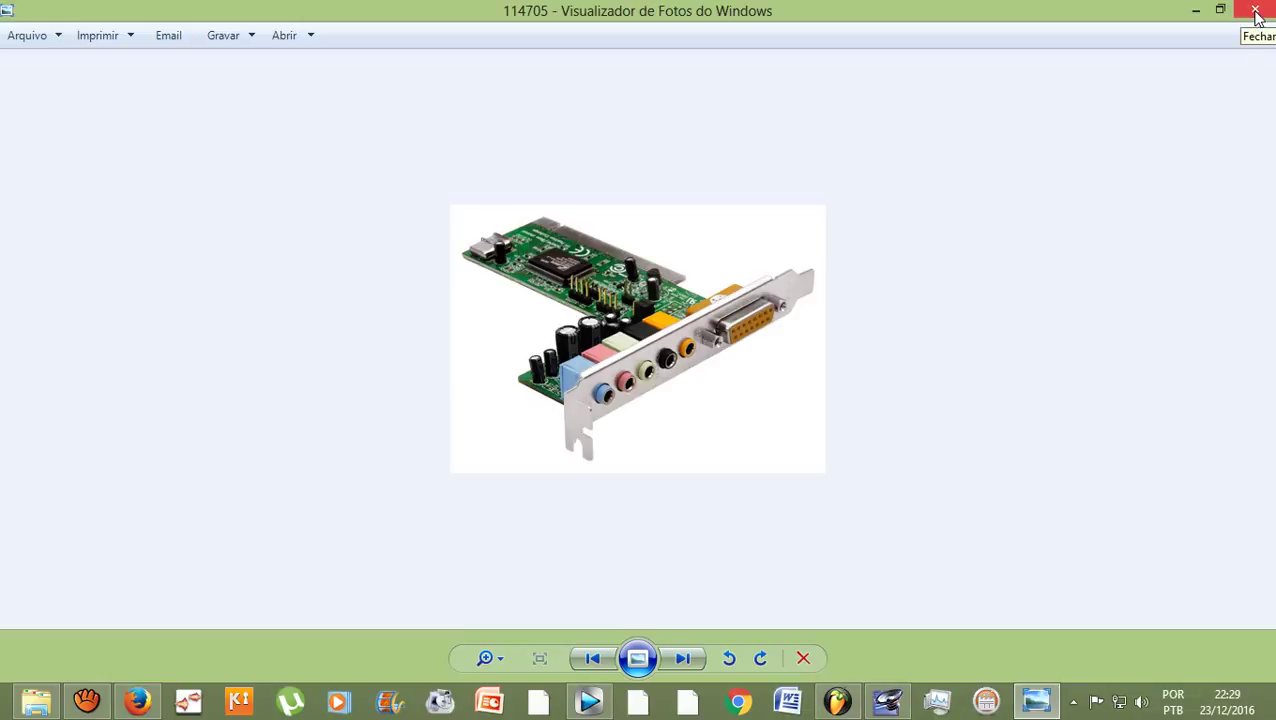
View the mixing console and Roland Tri-Capture audio interface pictures from the videoaula folder, returning to the console picture once more.
left_click(1256, 12)
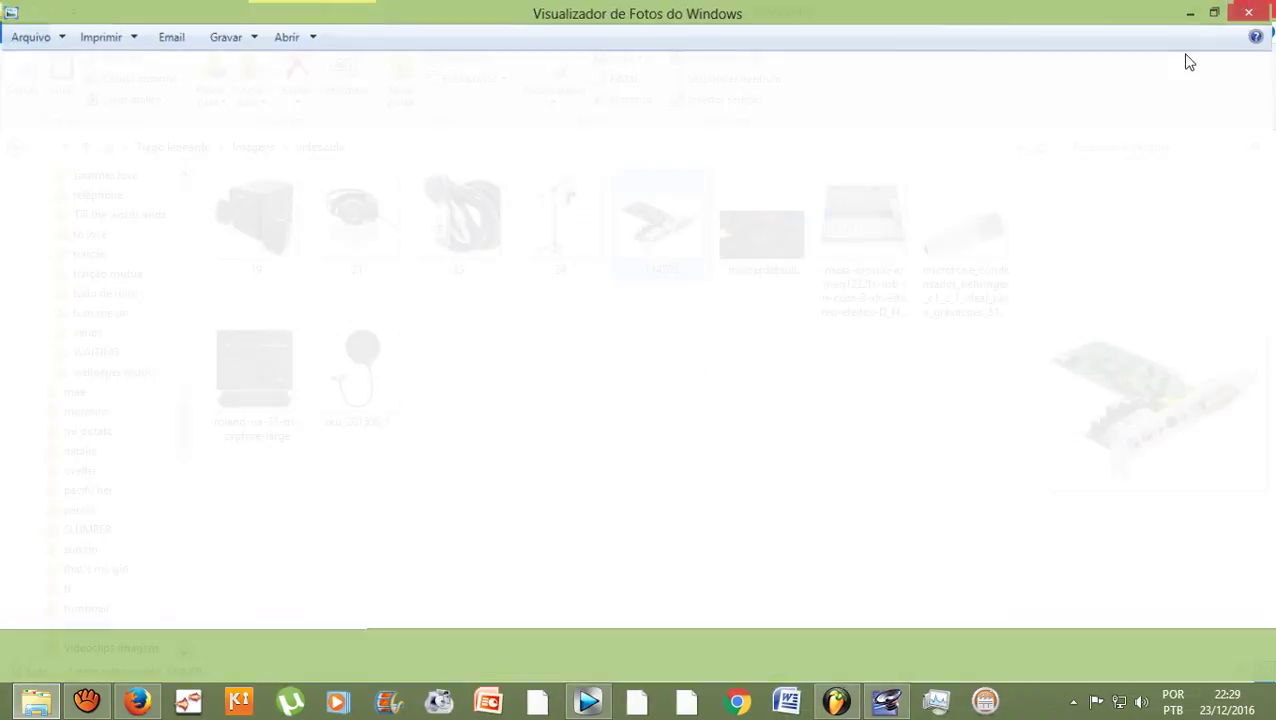
double_click(857, 244)
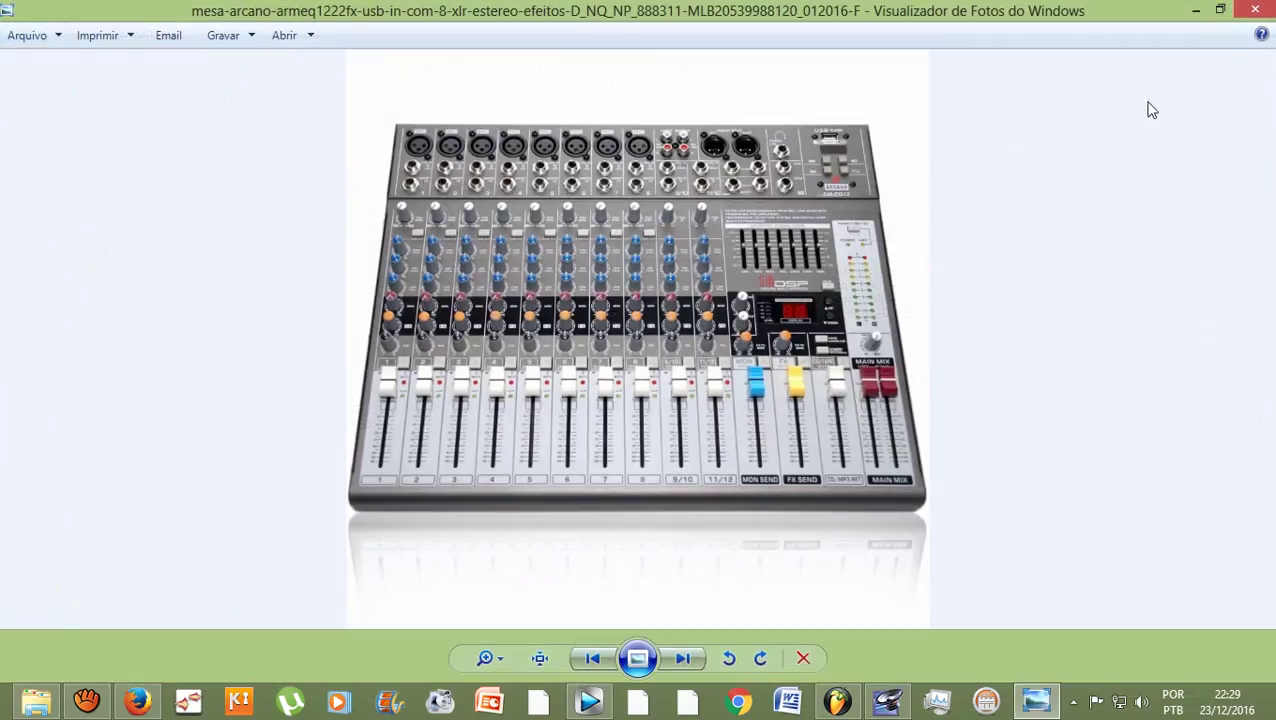
left_click(1254, 12)
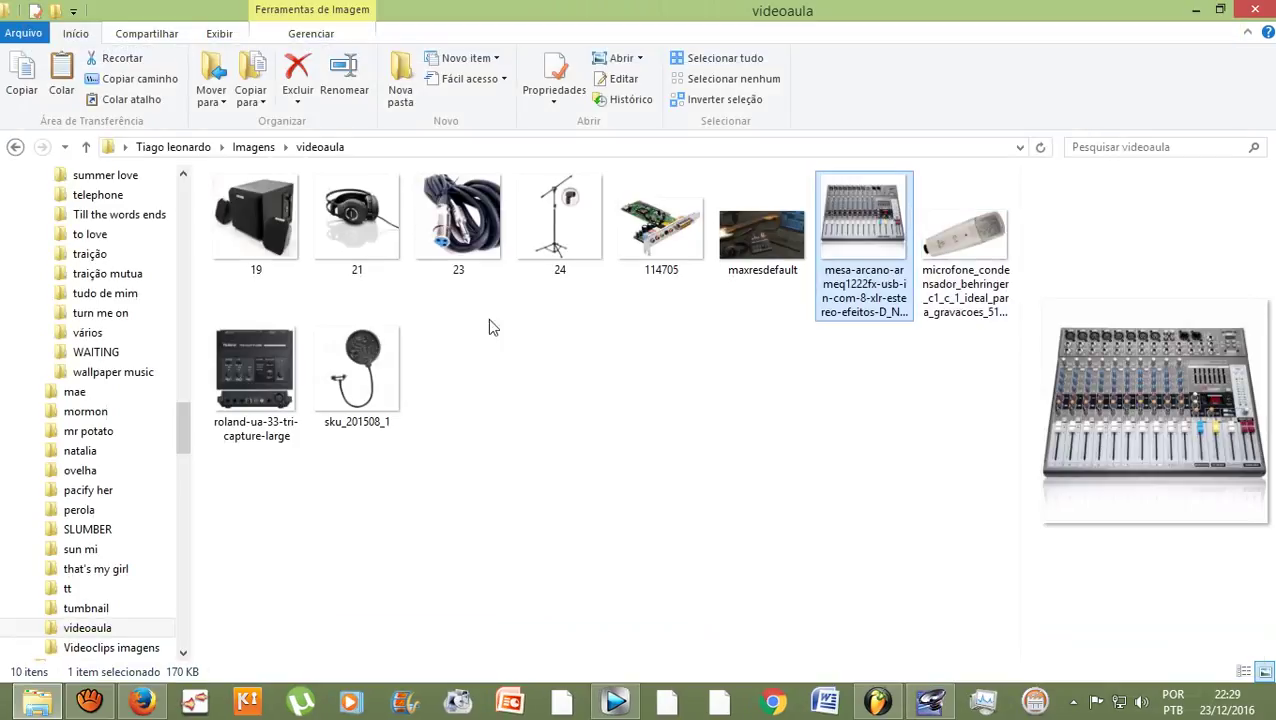
double_click(273, 378)
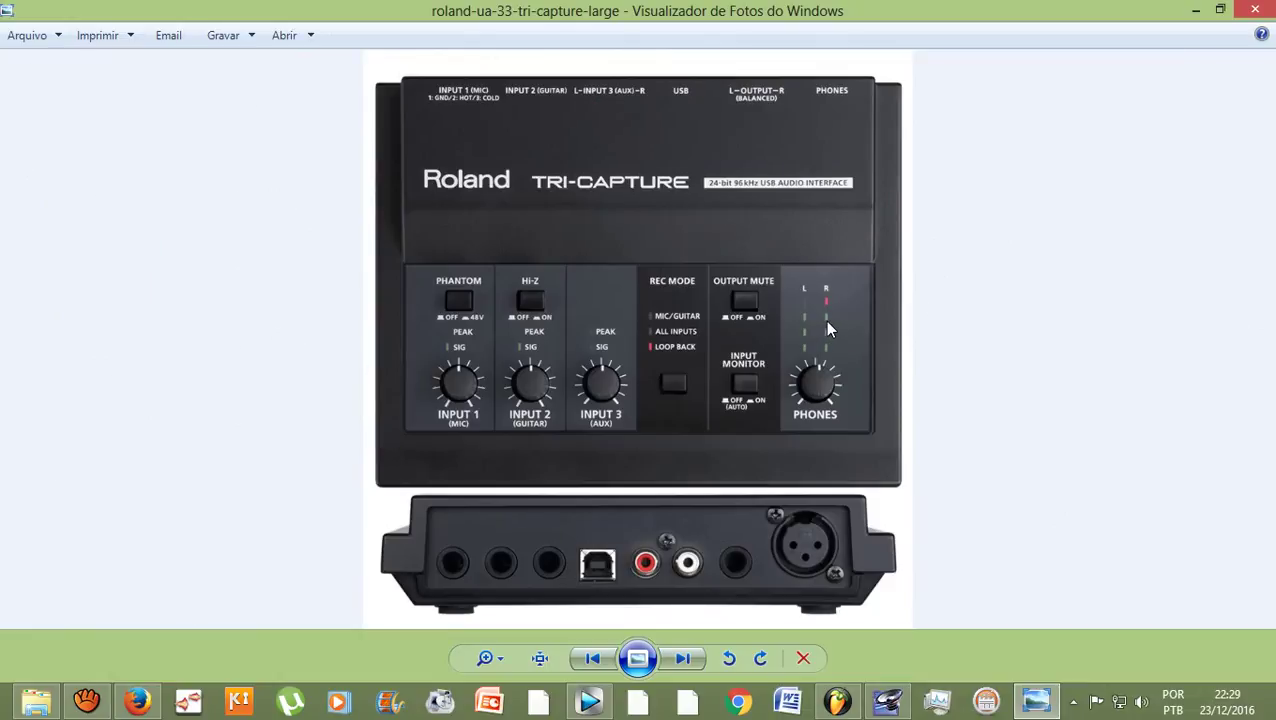
mouse_move(1260, 22)
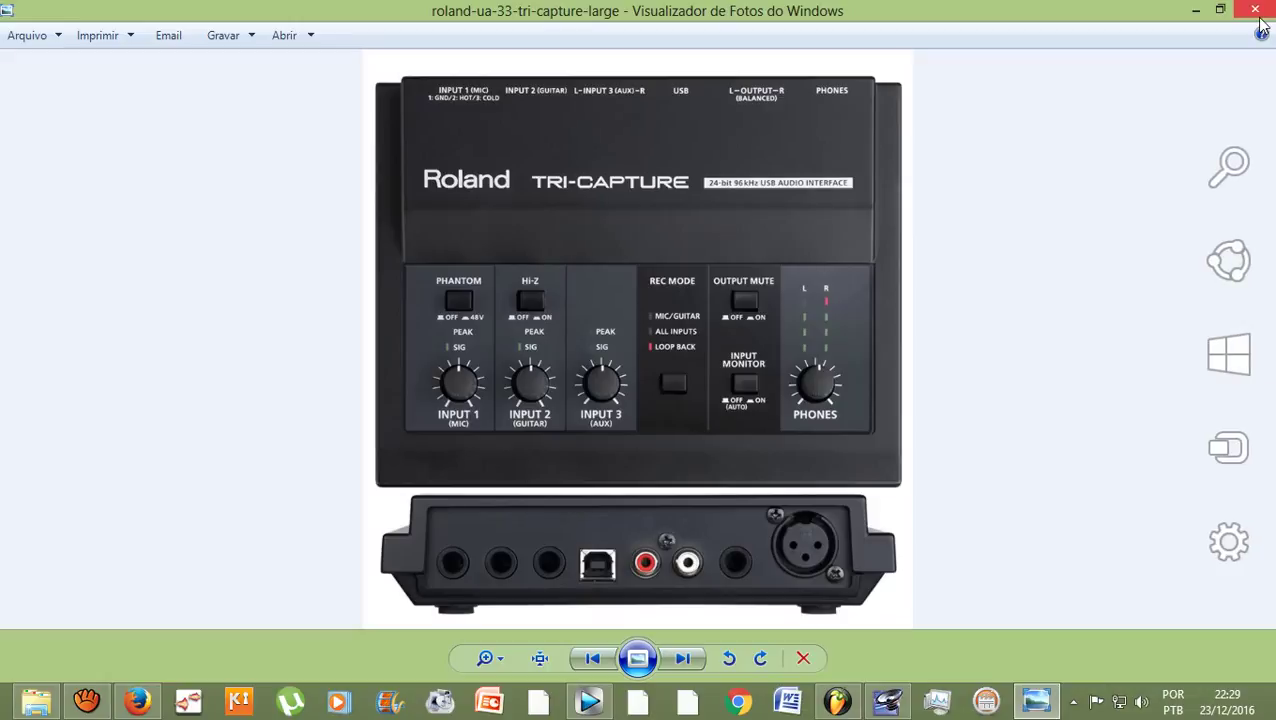
left_click(1255, 10)
double_click(864, 204)
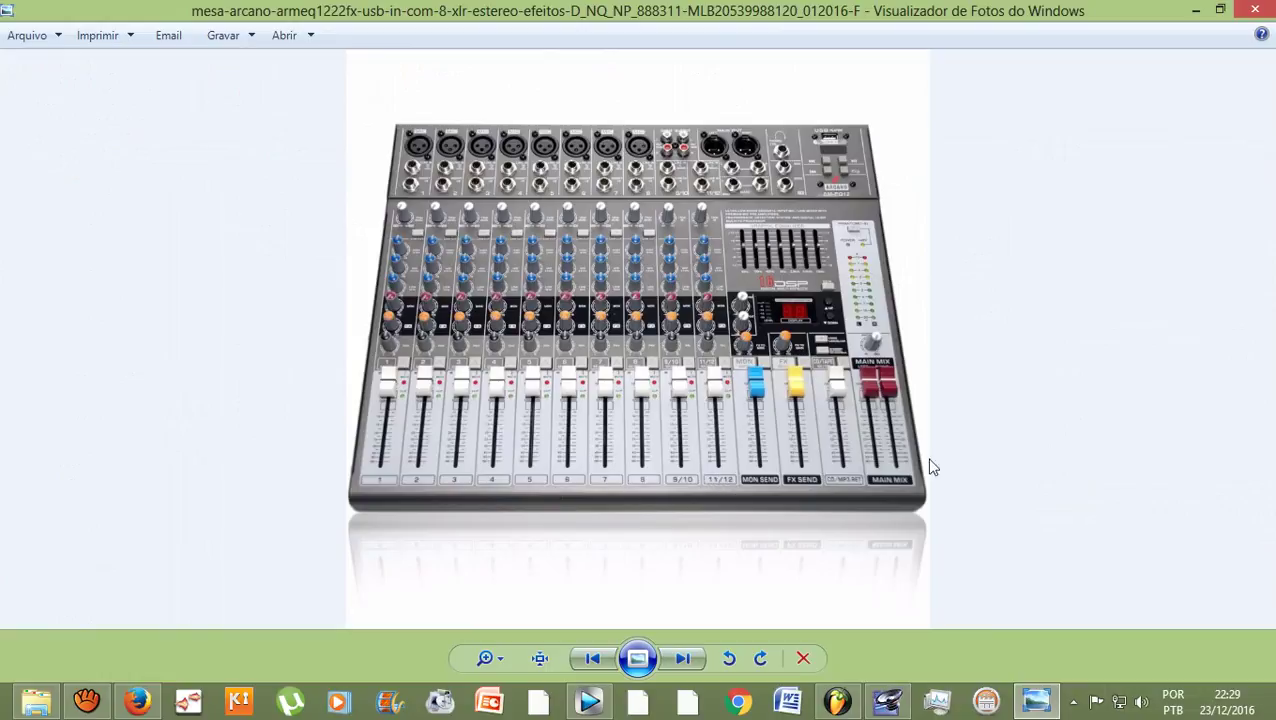
left_click(1256, 12)
View the Behringer C-1 condenser microphone picture and return to the folder.
left_click(1003, 251)
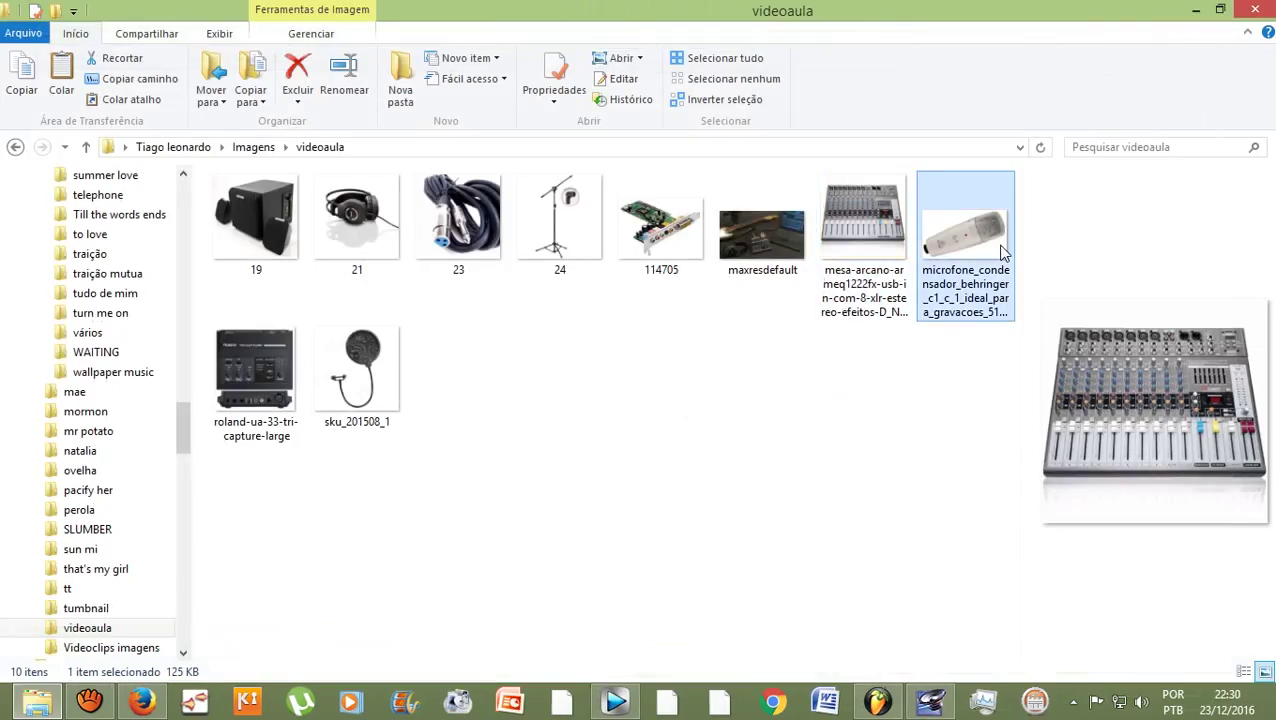
double_click(1003, 251)
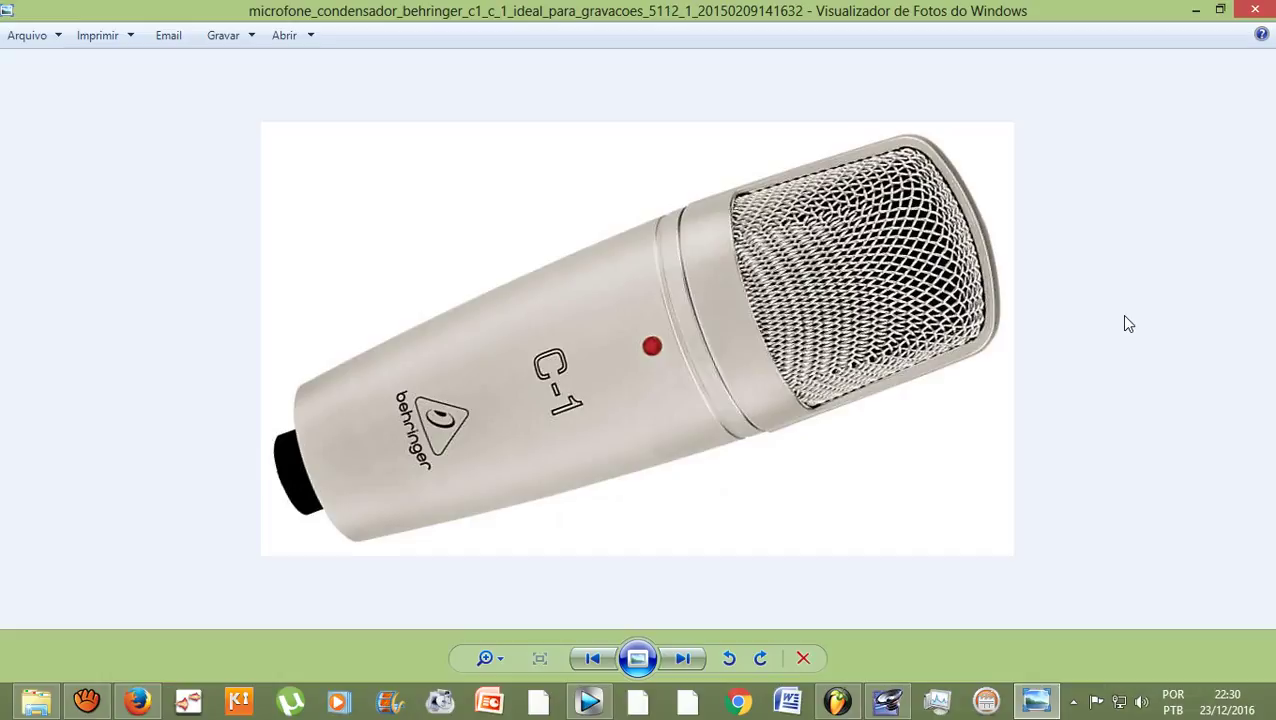
left_click(1255, 10)
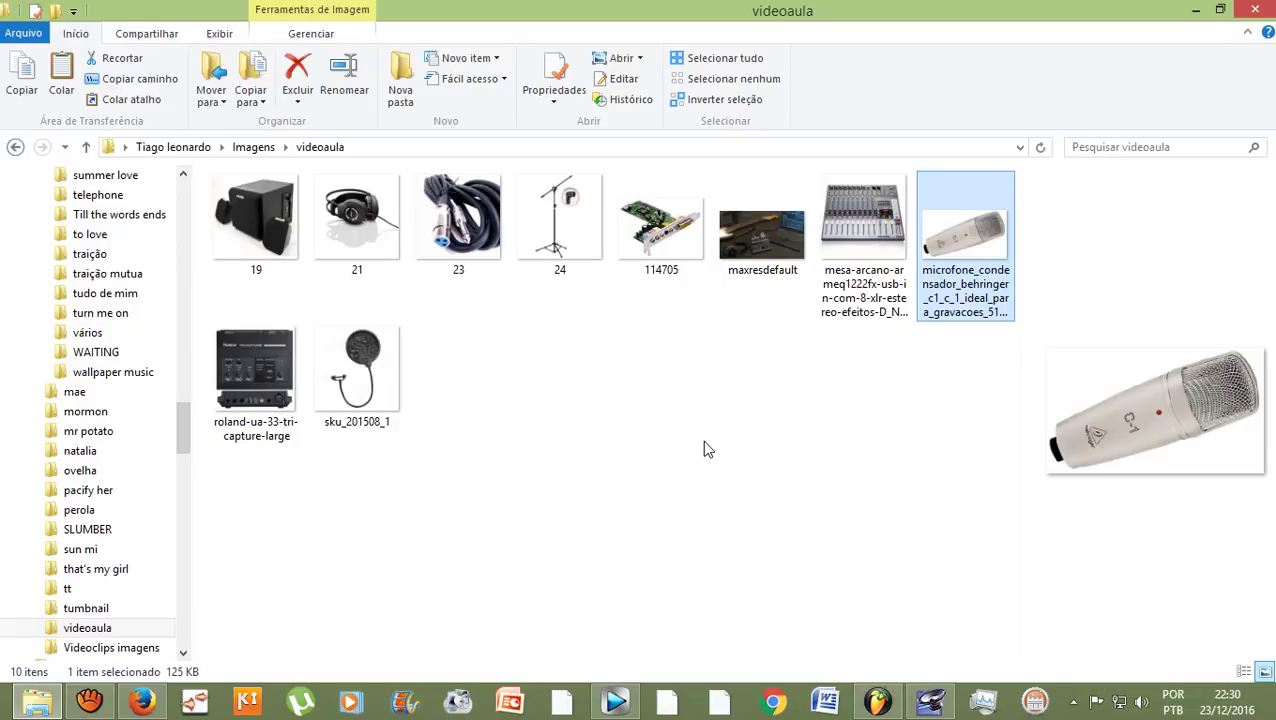
Check the aTube Catcher screen recorder, minimize it and switch to FL Studio.
left_click(91, 705)
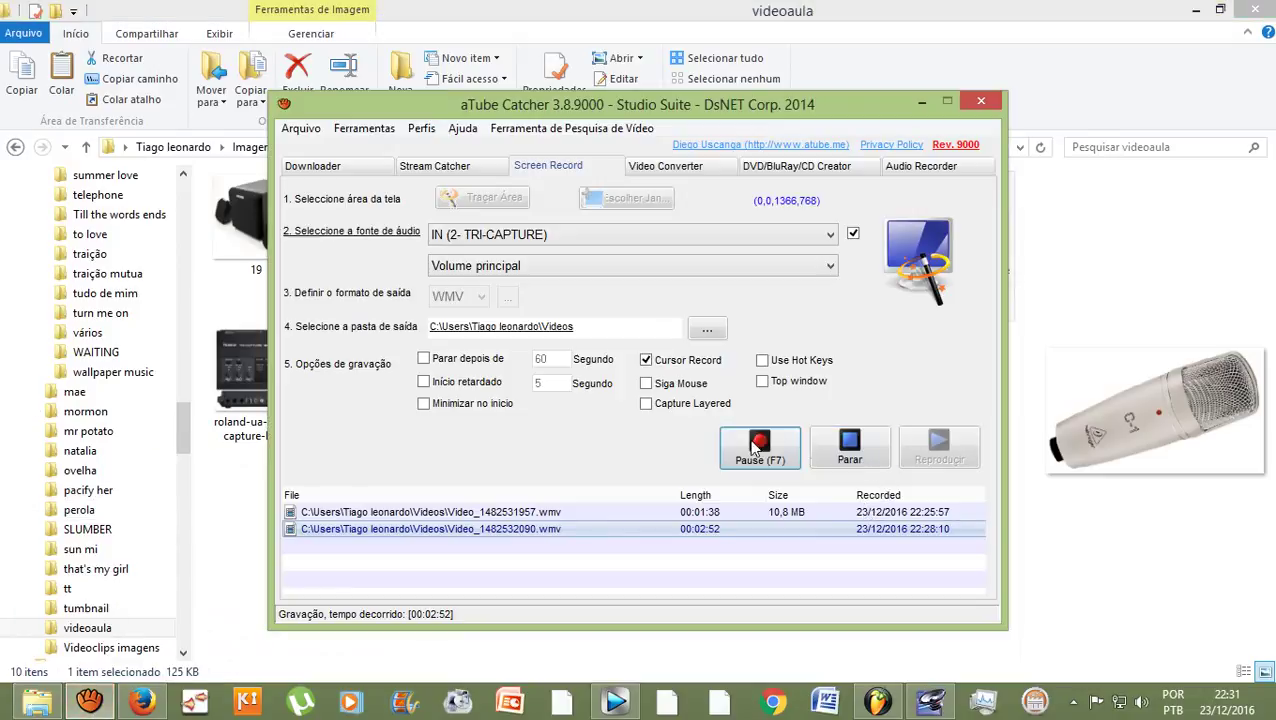
left_click(922, 104)
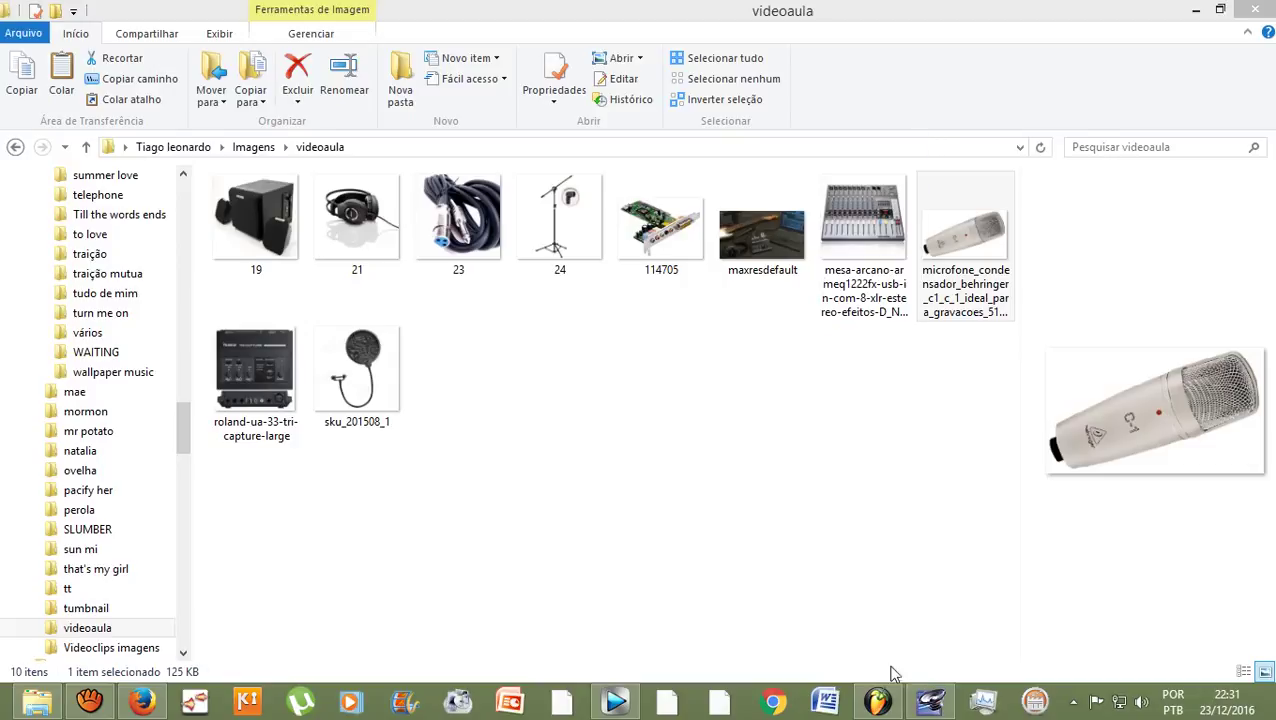
left_click(879, 702)
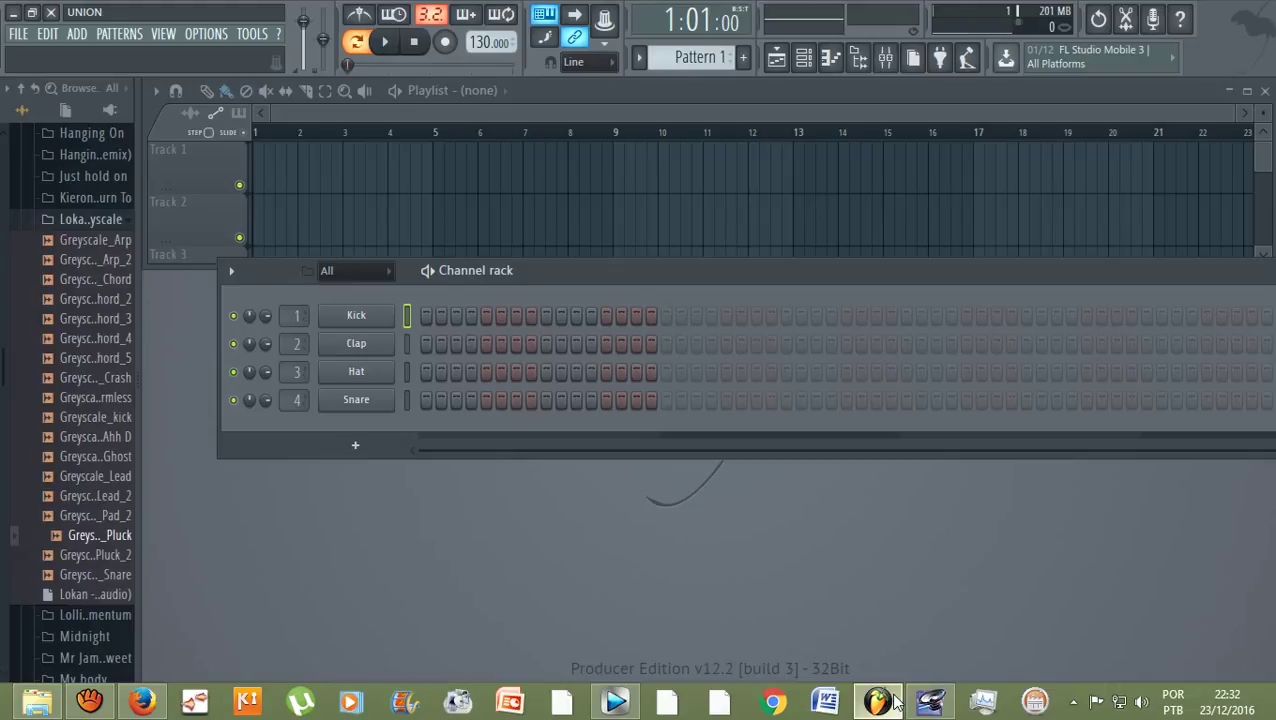
Switch to Firefox and enter "fl studio 12 download crackeado" as the YouTube search query.
left_click(141, 701)
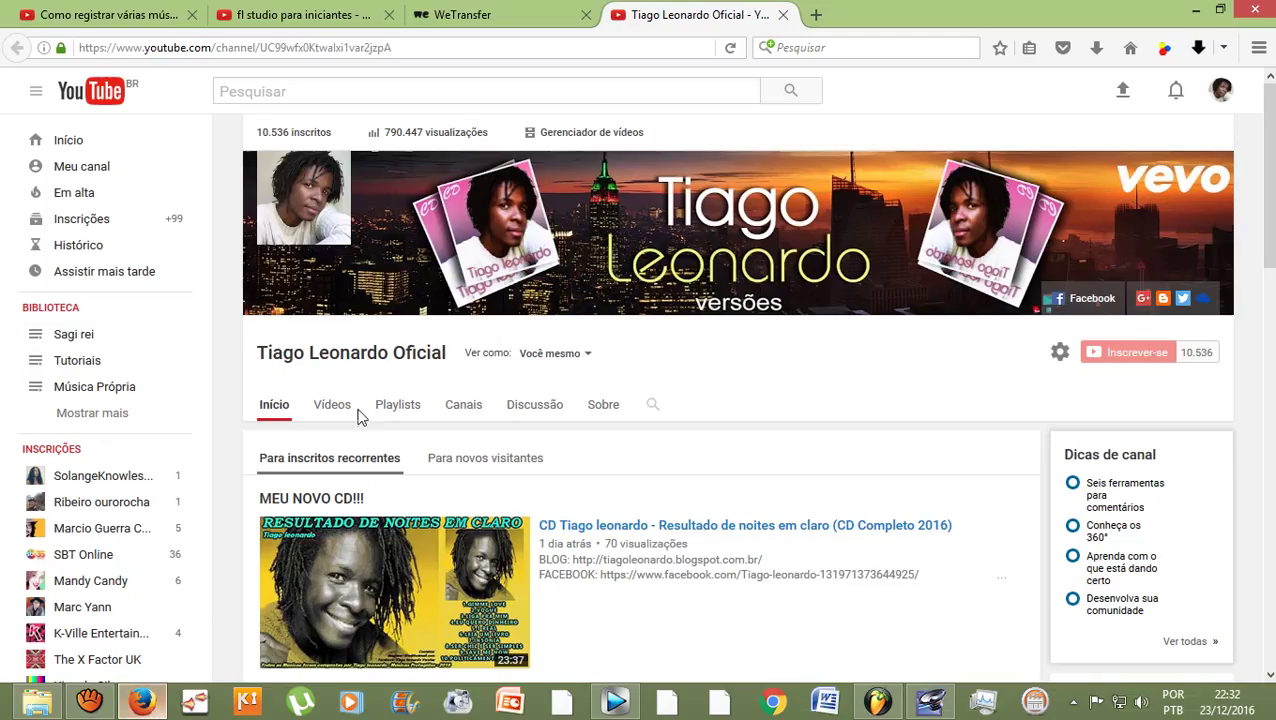
left_click(287, 93)
type("fl")
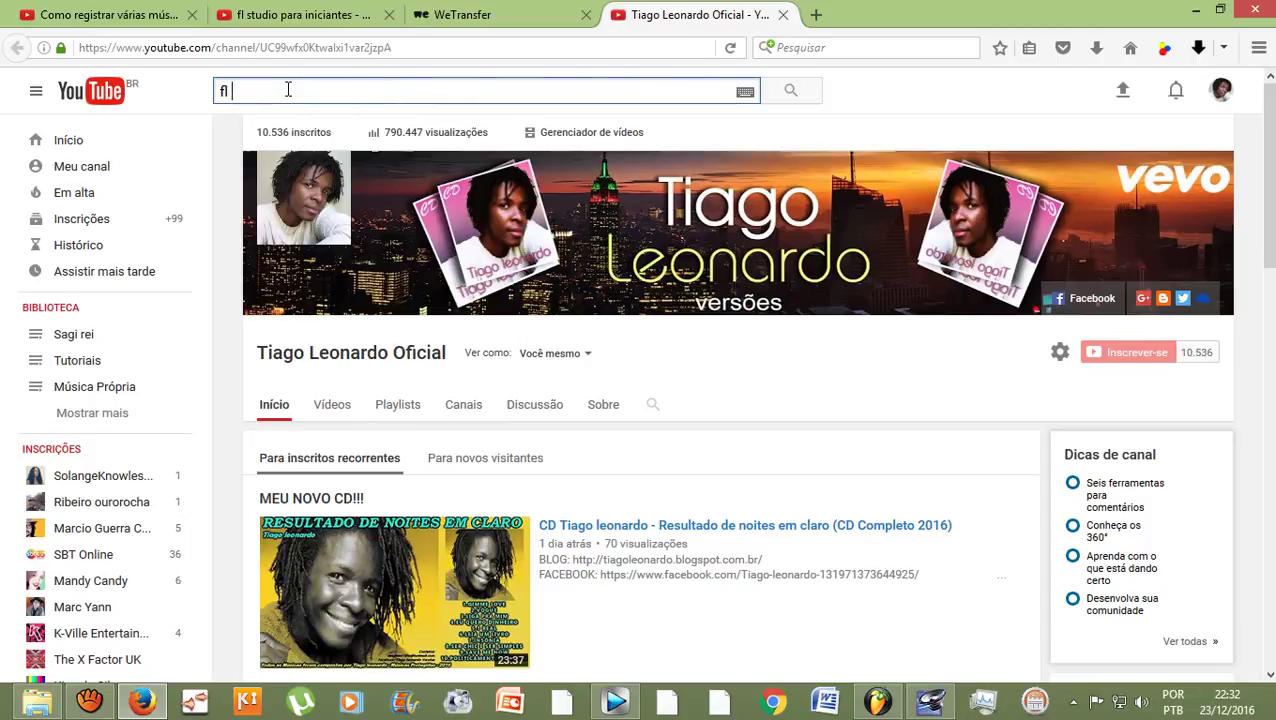
type(" studio 12")
type("download ")
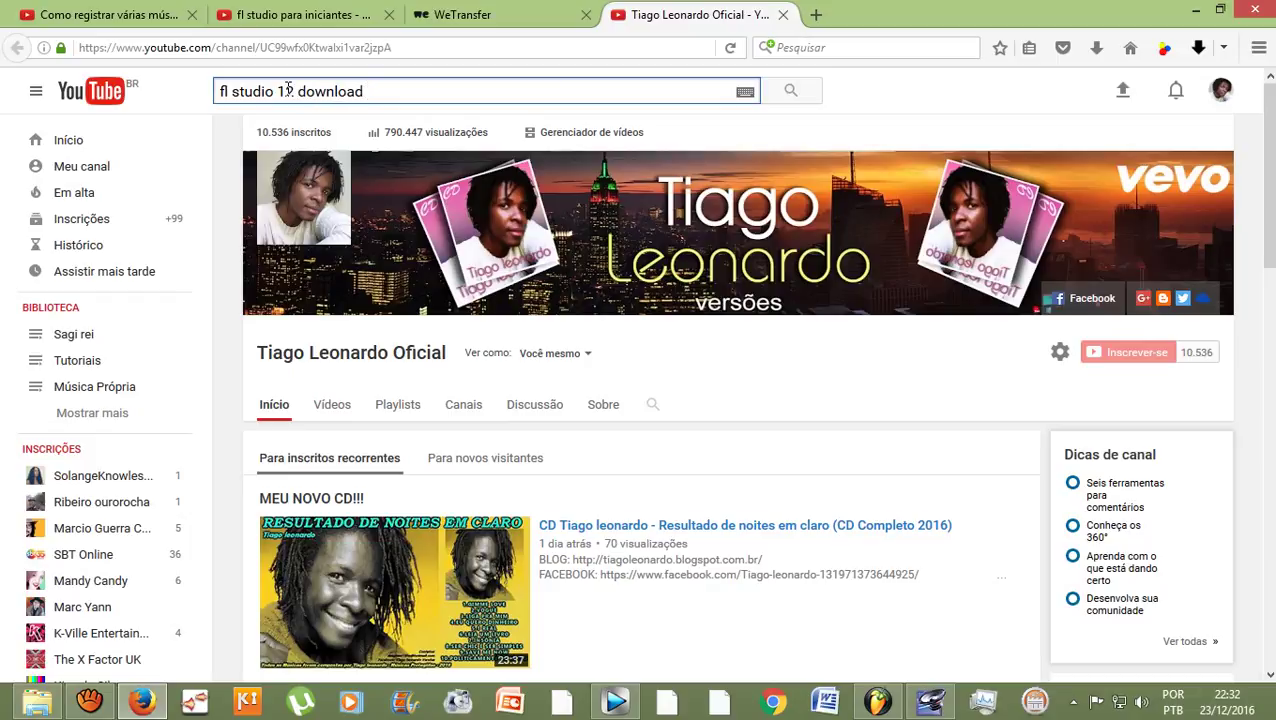
type("crackeado")
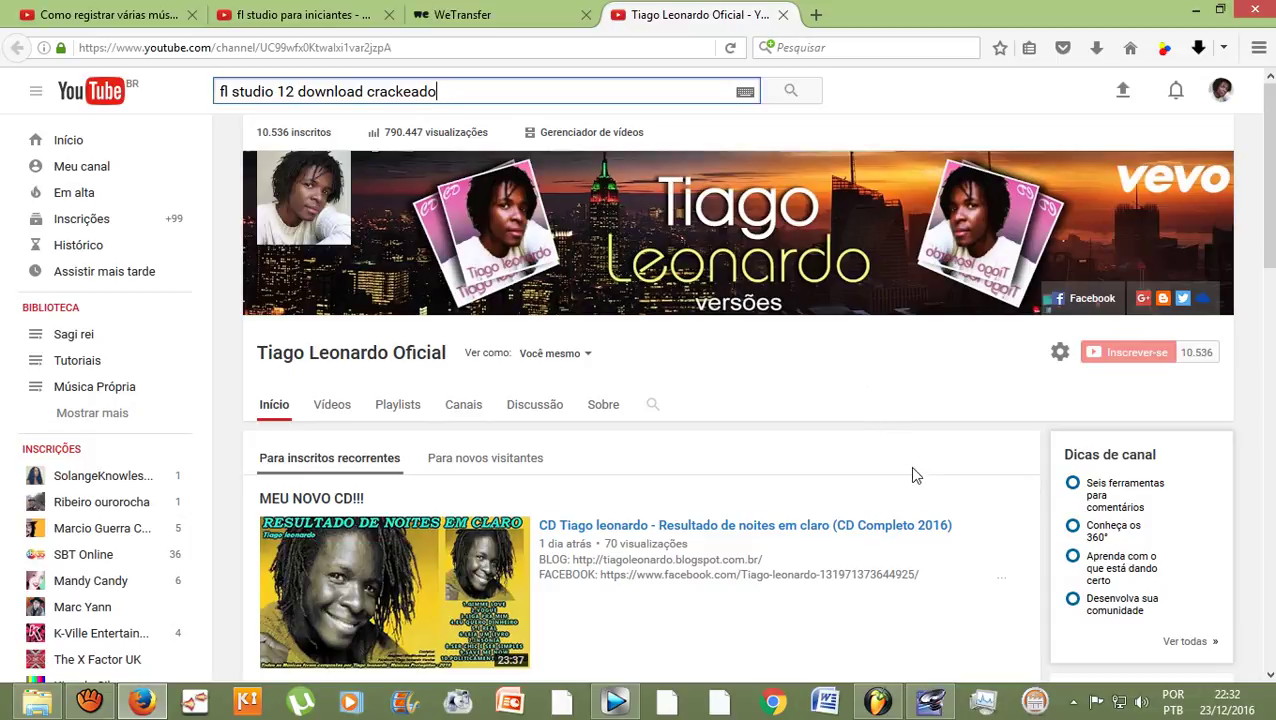
Switch back to FL Studio and move the Channel rack clear of the Playlist.
mouse_move(874, 713)
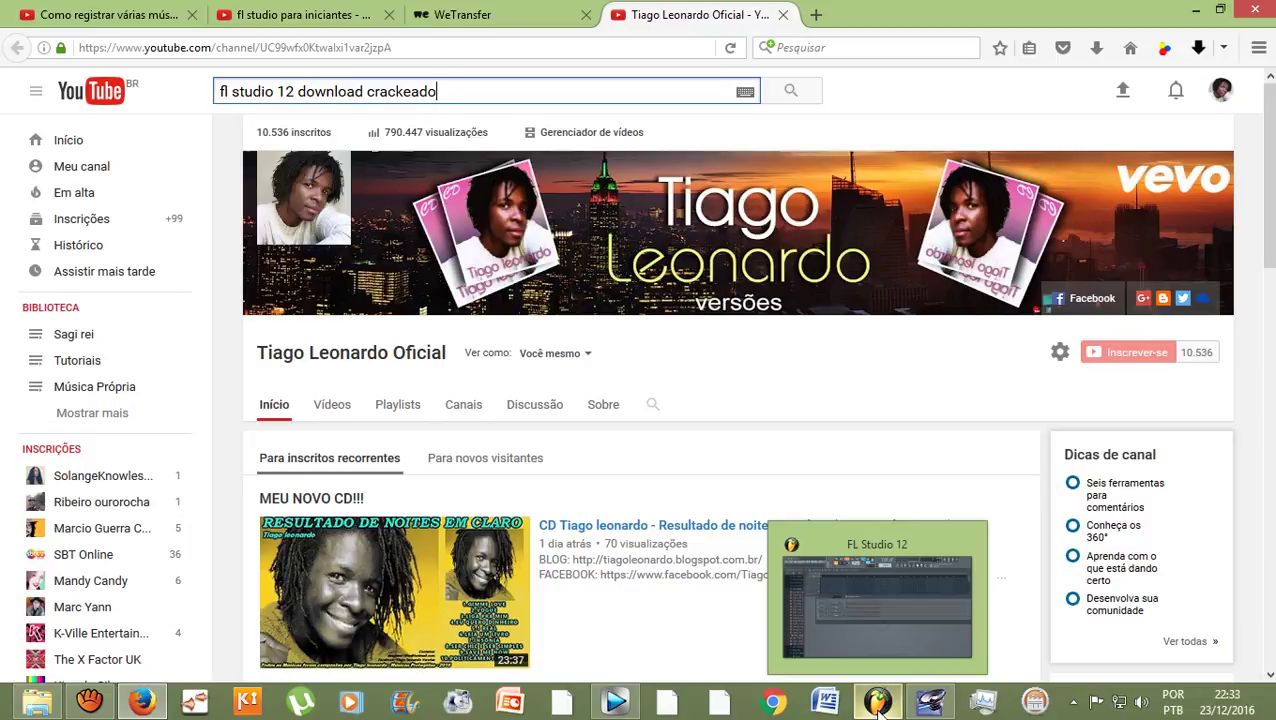
left_click(876, 712)
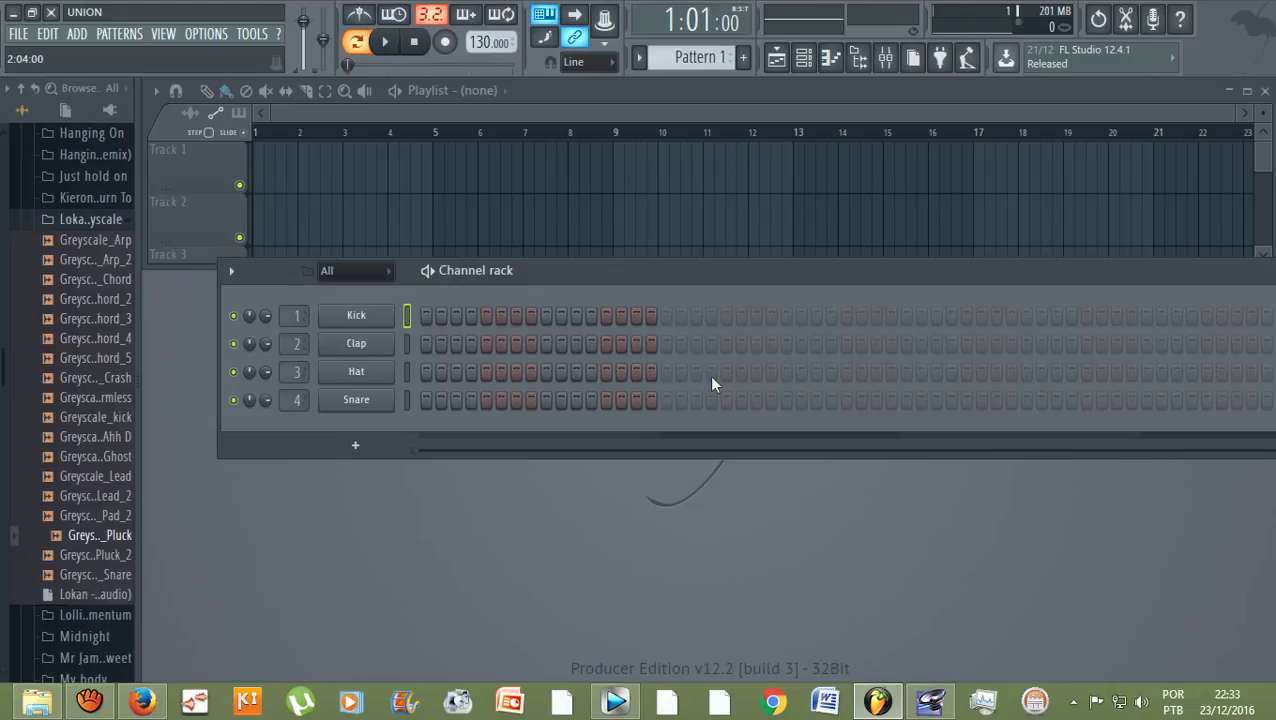
left_click_drag(652, 282, 596, 317)
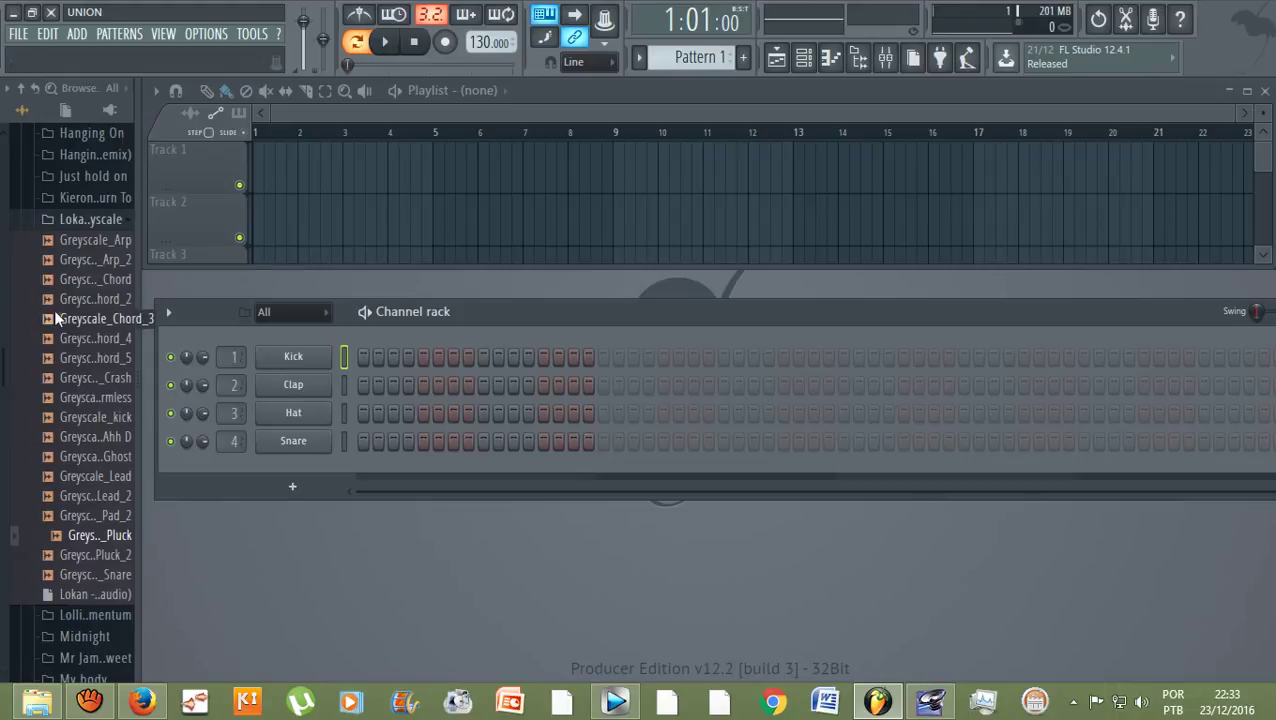
Collapse the expanded Greyscale sample folder in the browser and expand the Loops folder inside Packs.
left_click(88, 222)
scroll(94, 233, "down", 8)
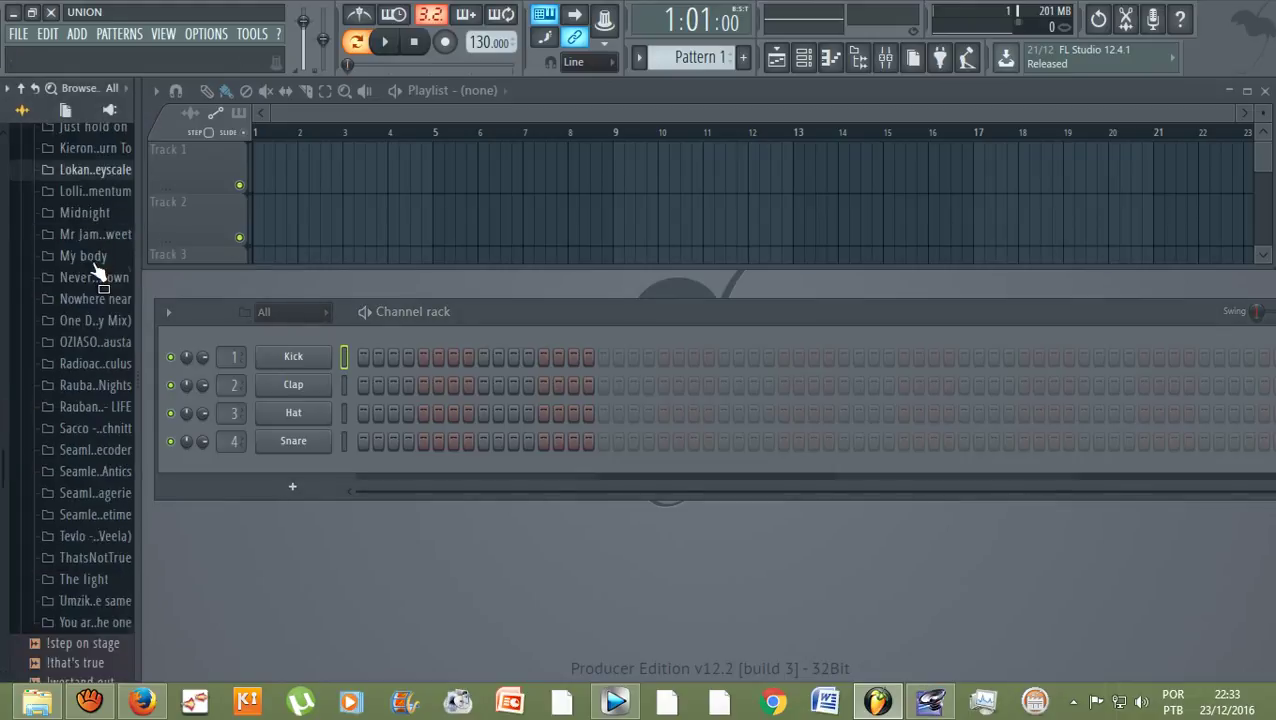
scroll(100, 270, "down", 2)
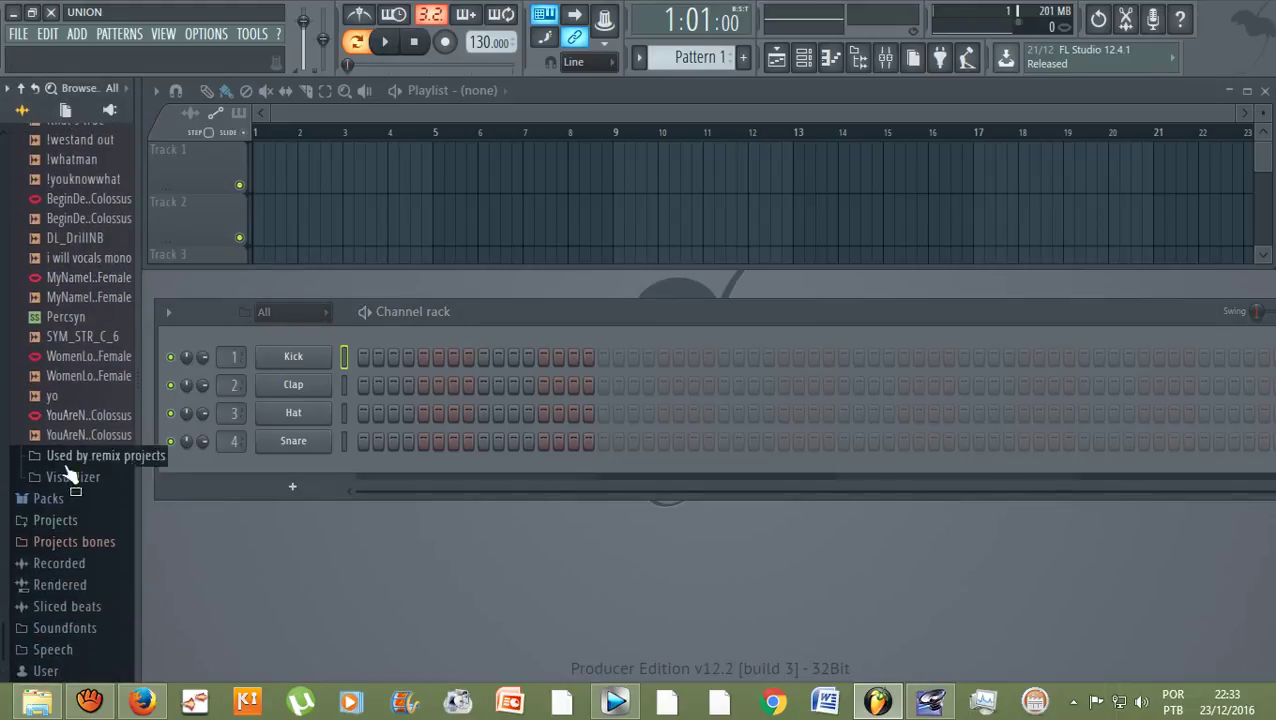
left_click(60, 494)
scroll(75, 401, "down", 2)
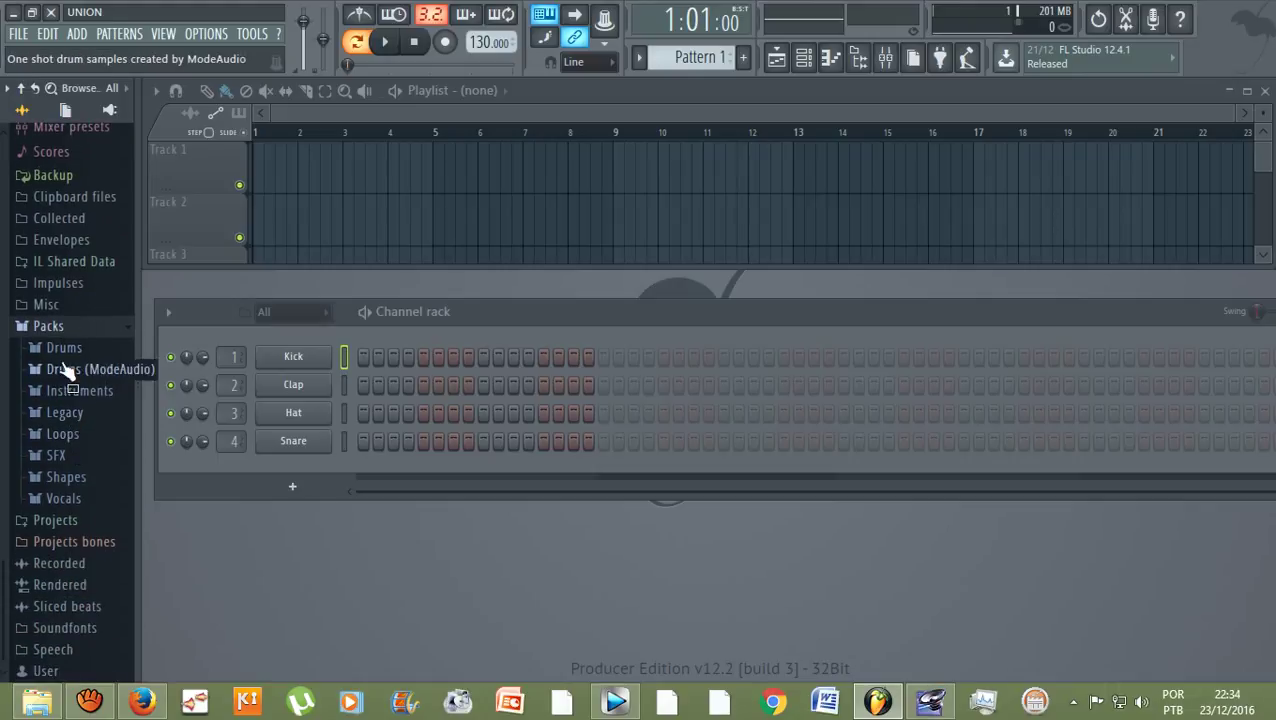
left_click(62, 434)
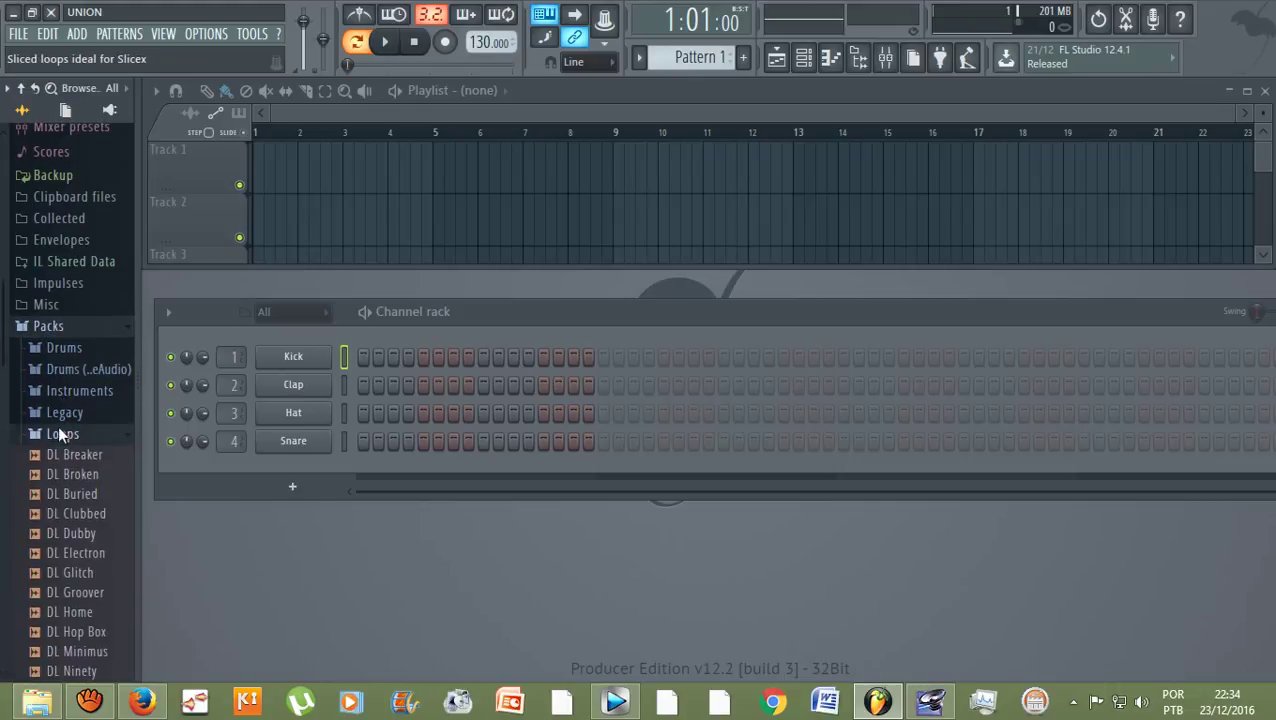
scroll(60, 432, "down", 3)
left_click_drag(62, 436, 62, 426)
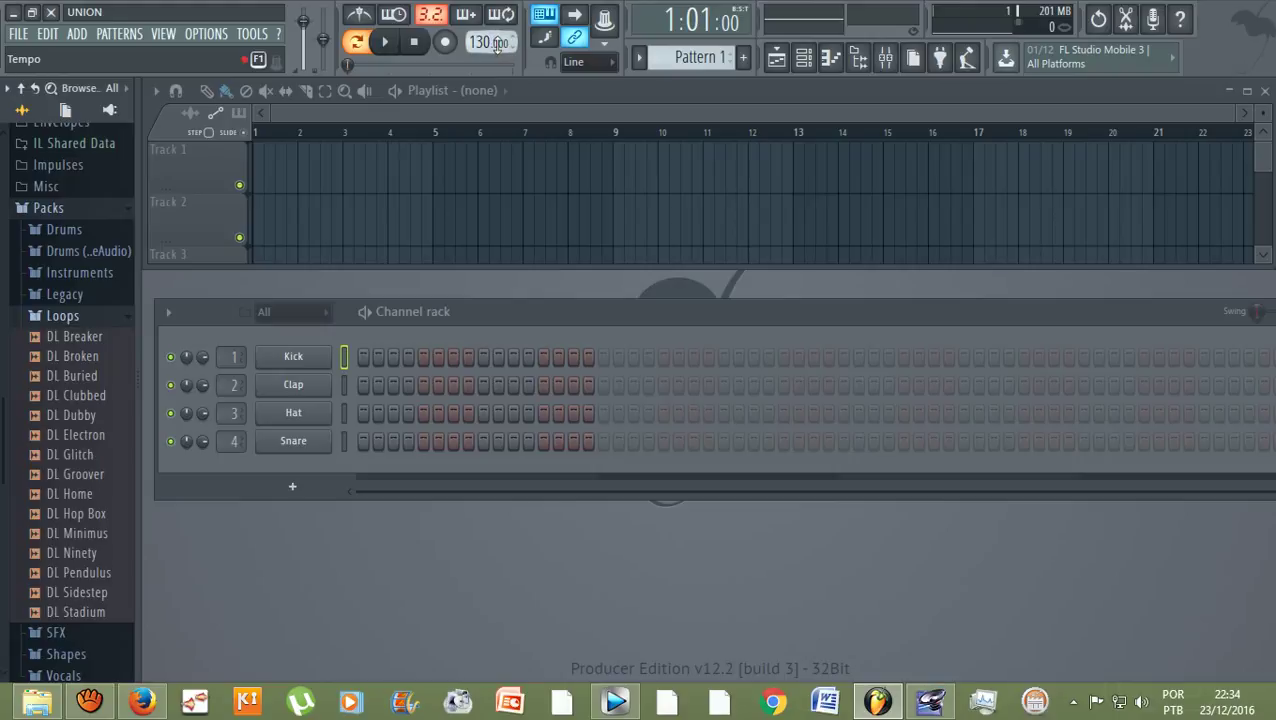
Lower the project tempo to 95 BPM.
scroll(496, 48, "down", 4)
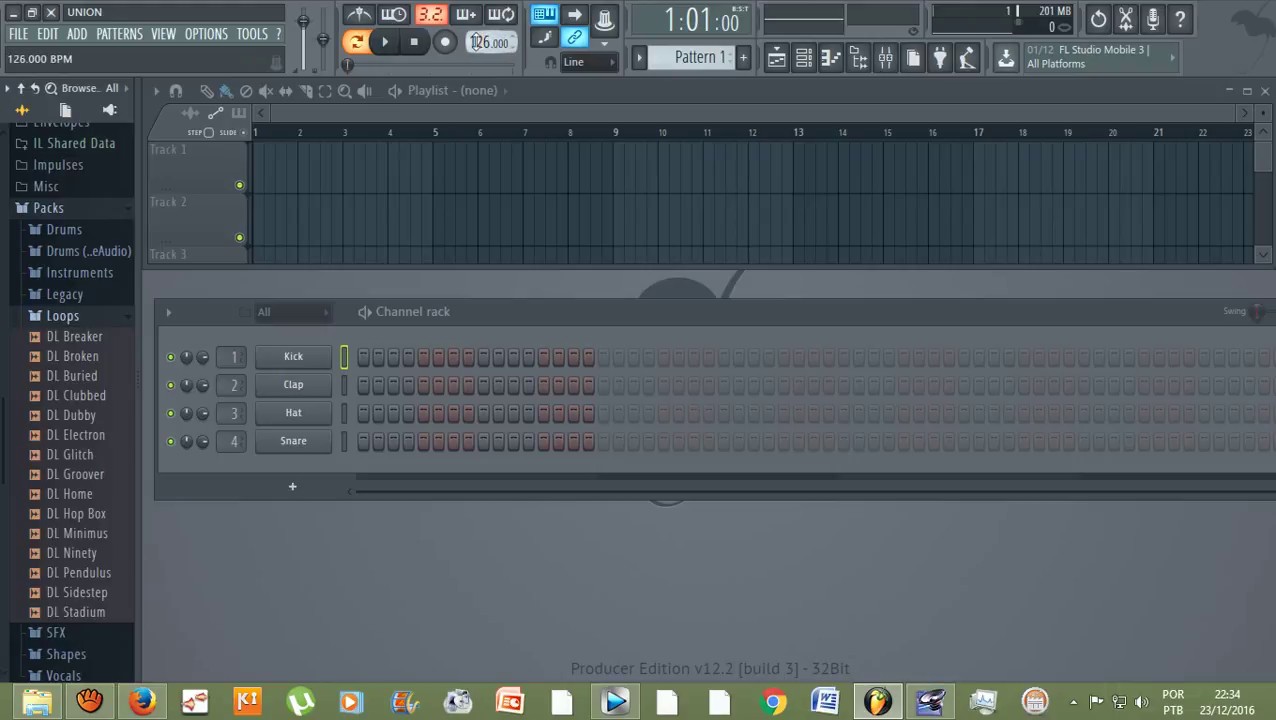
scroll(474, 42, "down", 18)
scroll(474, 42, "down", 18)
scroll(476, 41, "up", 3)
scroll(476, 41, "up", 2)
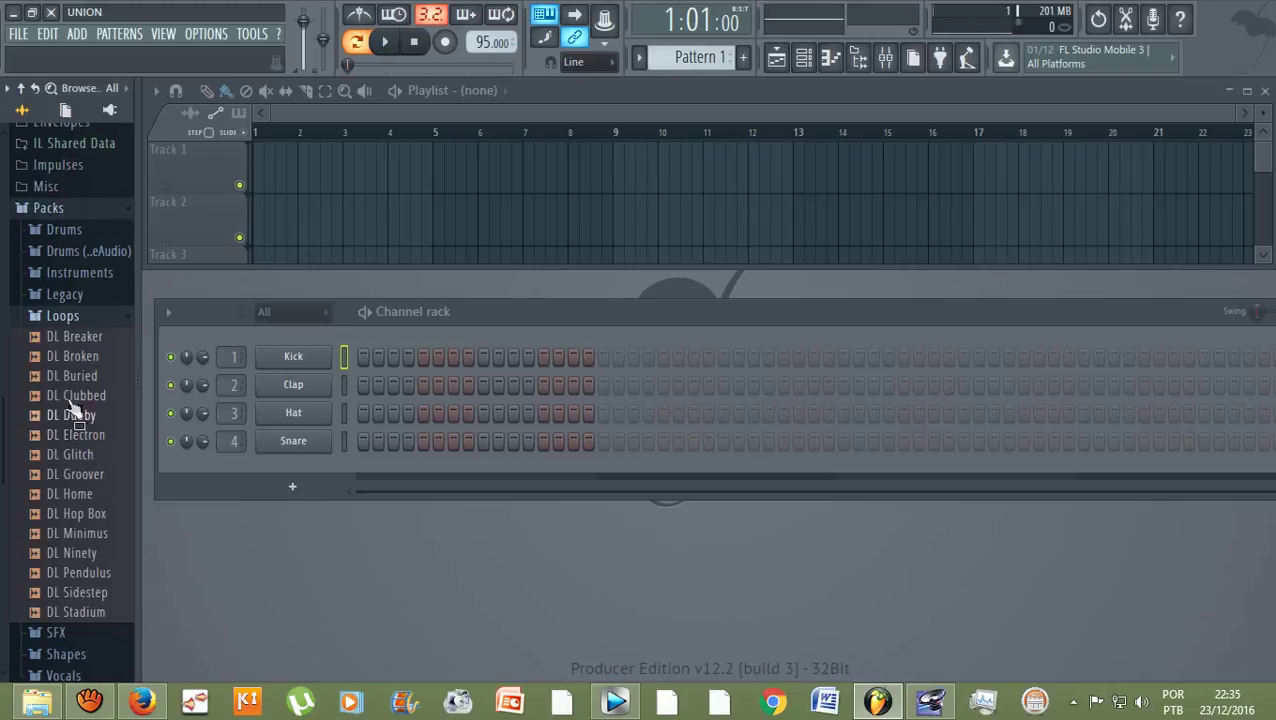
Preview the DL Breaker, DL Broken, DL Buried, DL Clubbed, DL Dubby and DL Electron loops.
left_click(78, 338)
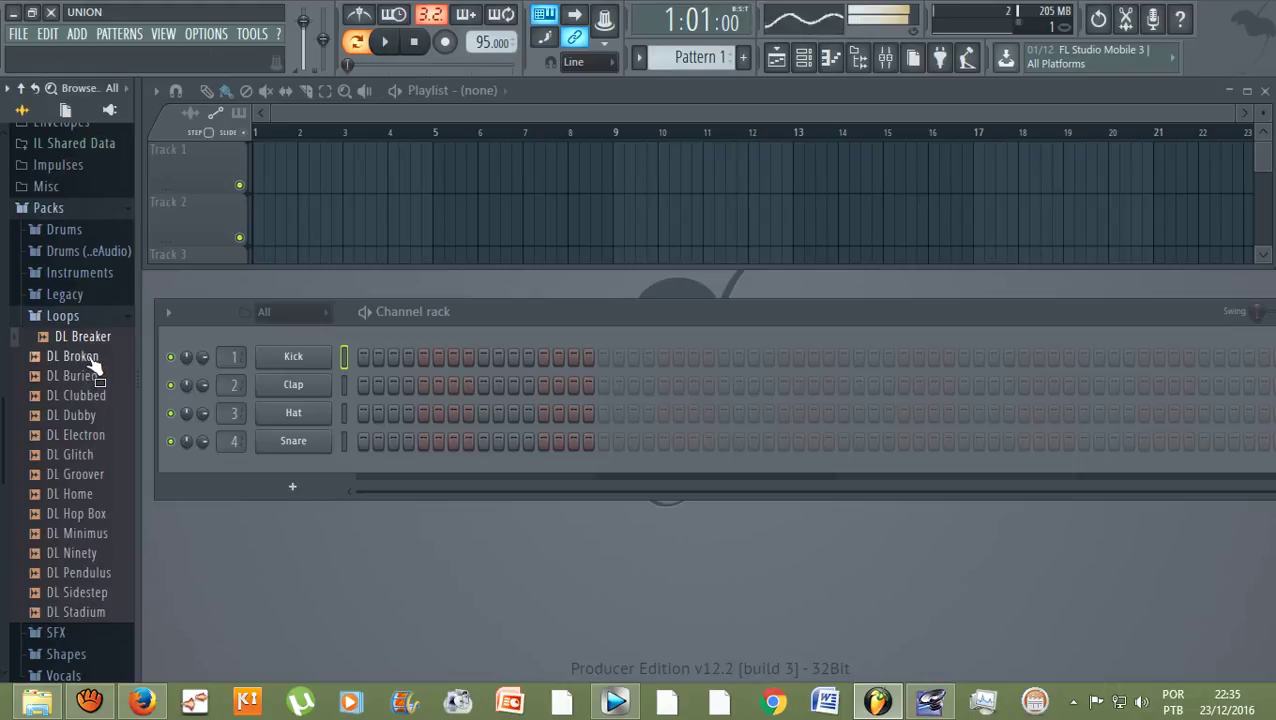
left_click(90, 358)
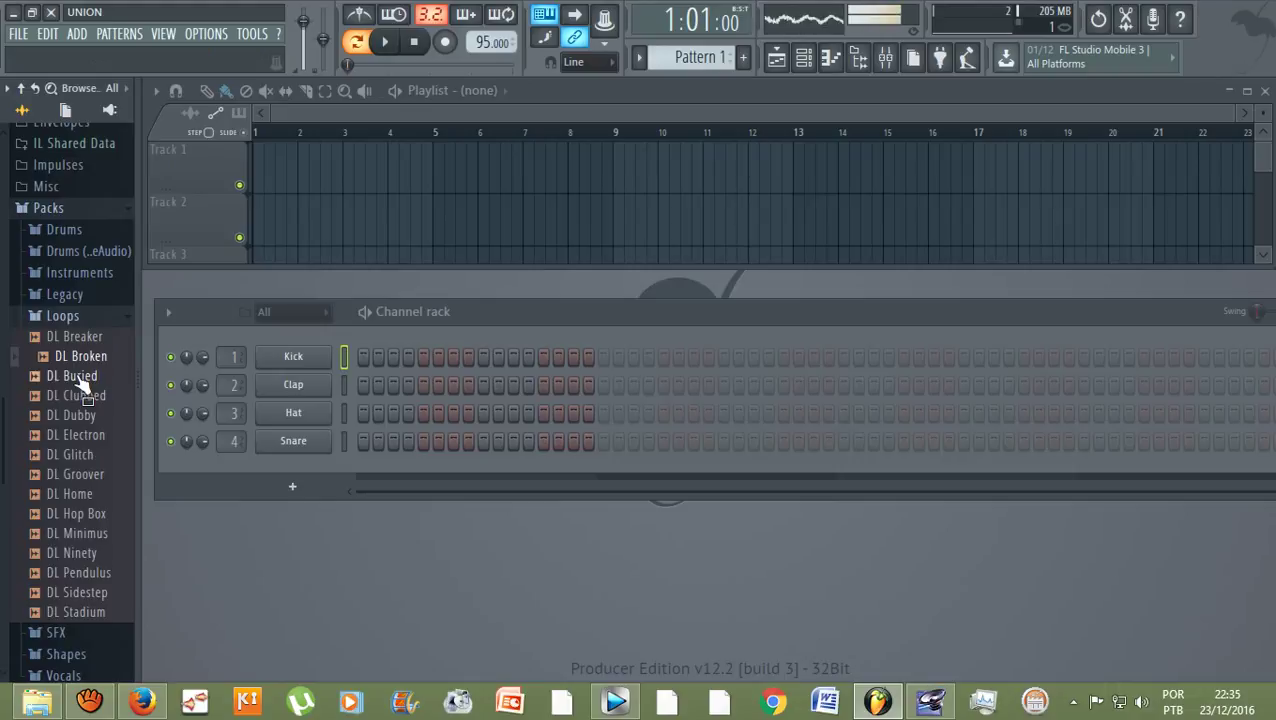
left_click(79, 378)
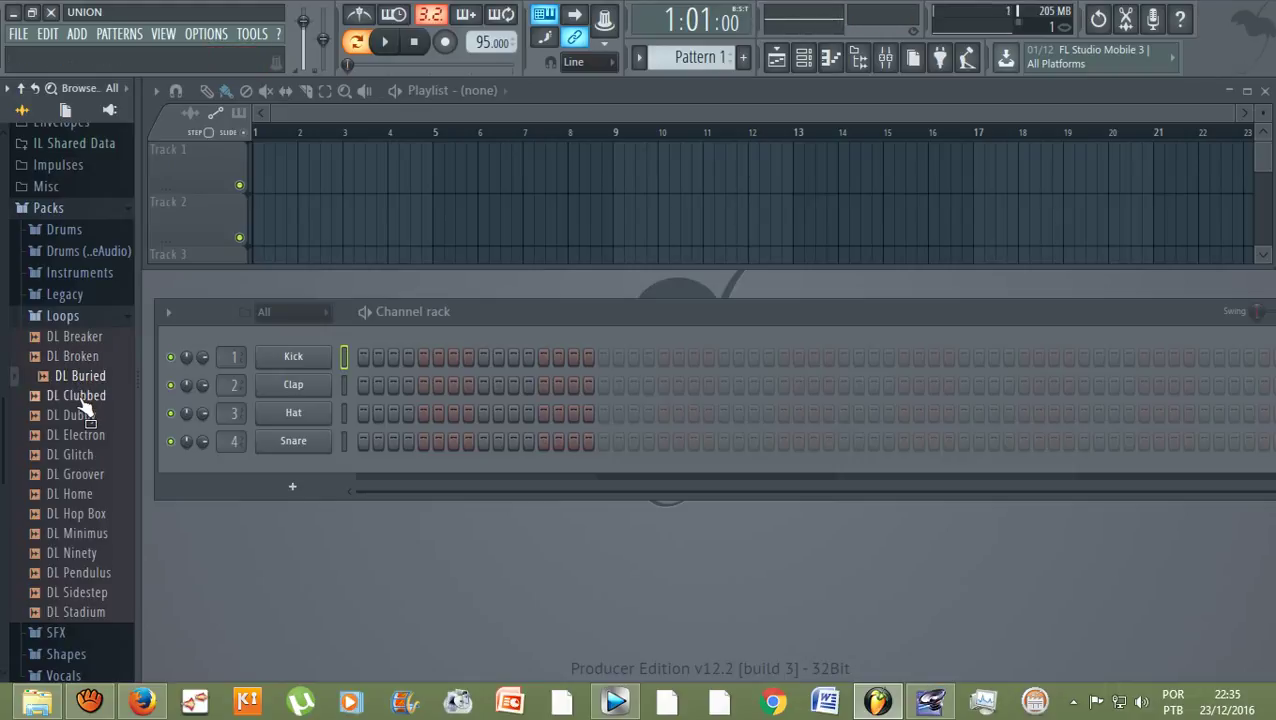
left_click(86, 398)
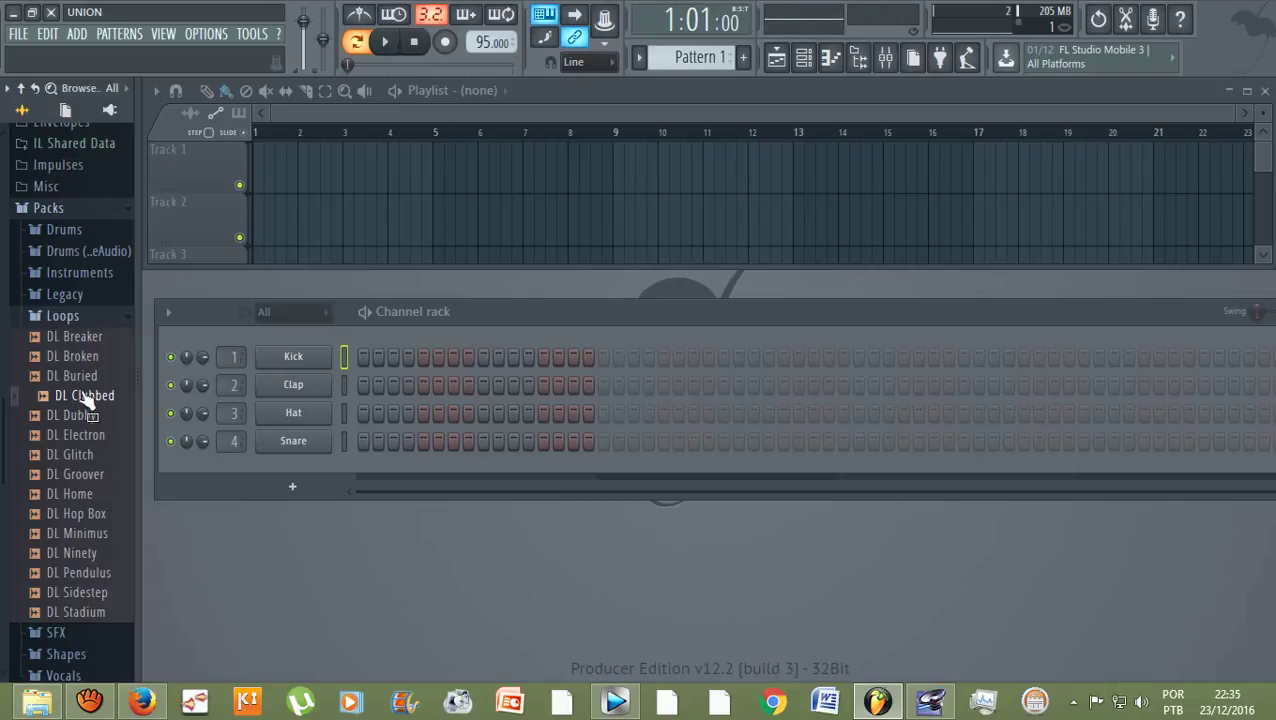
left_click(81, 417)
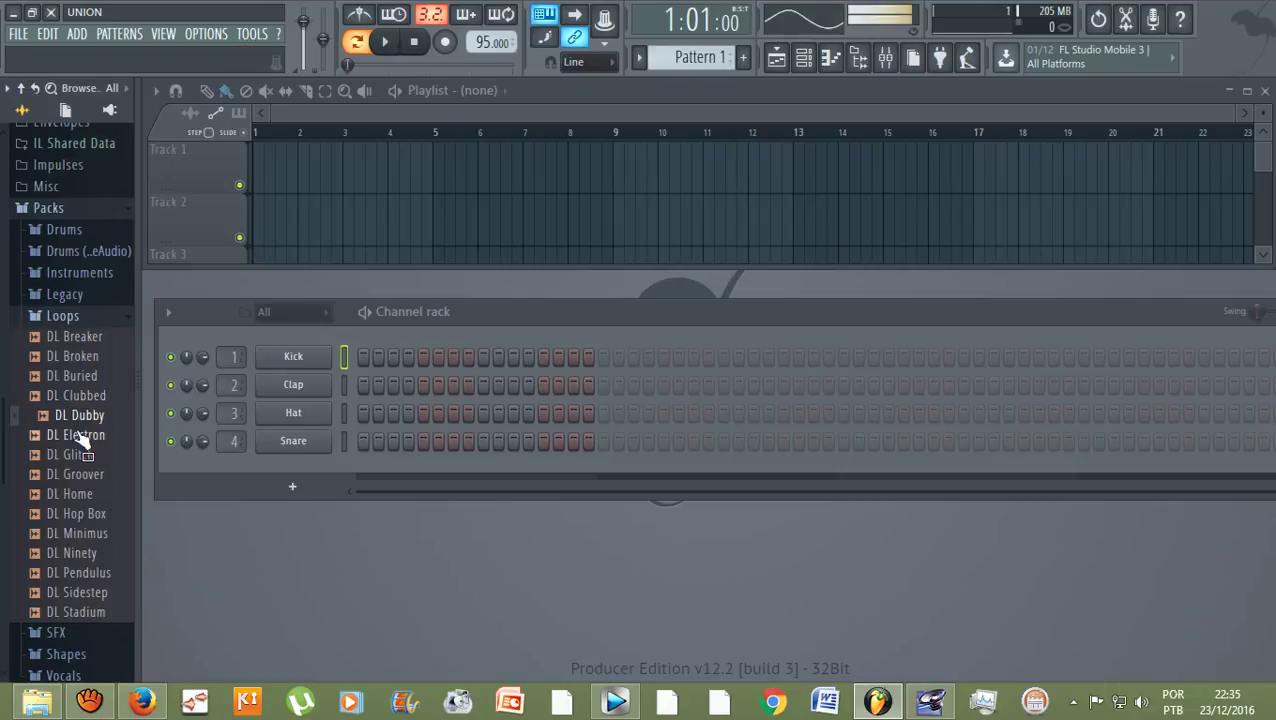
left_click(80, 436)
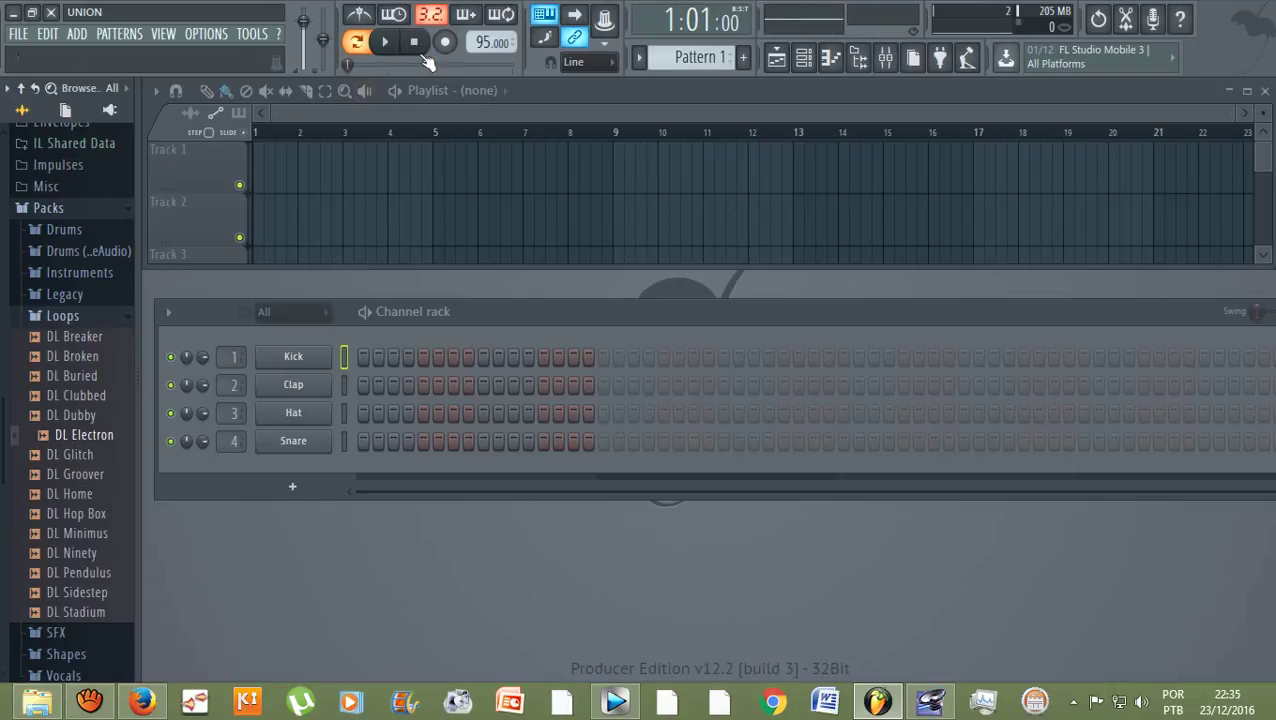
Add the DL Electron loop as a new Channel rack channel, activate its first step and shift the rack to show its full width.
left_click_drag(91, 435, 365, 384)
left_click_drag(75, 443, 288, 468)
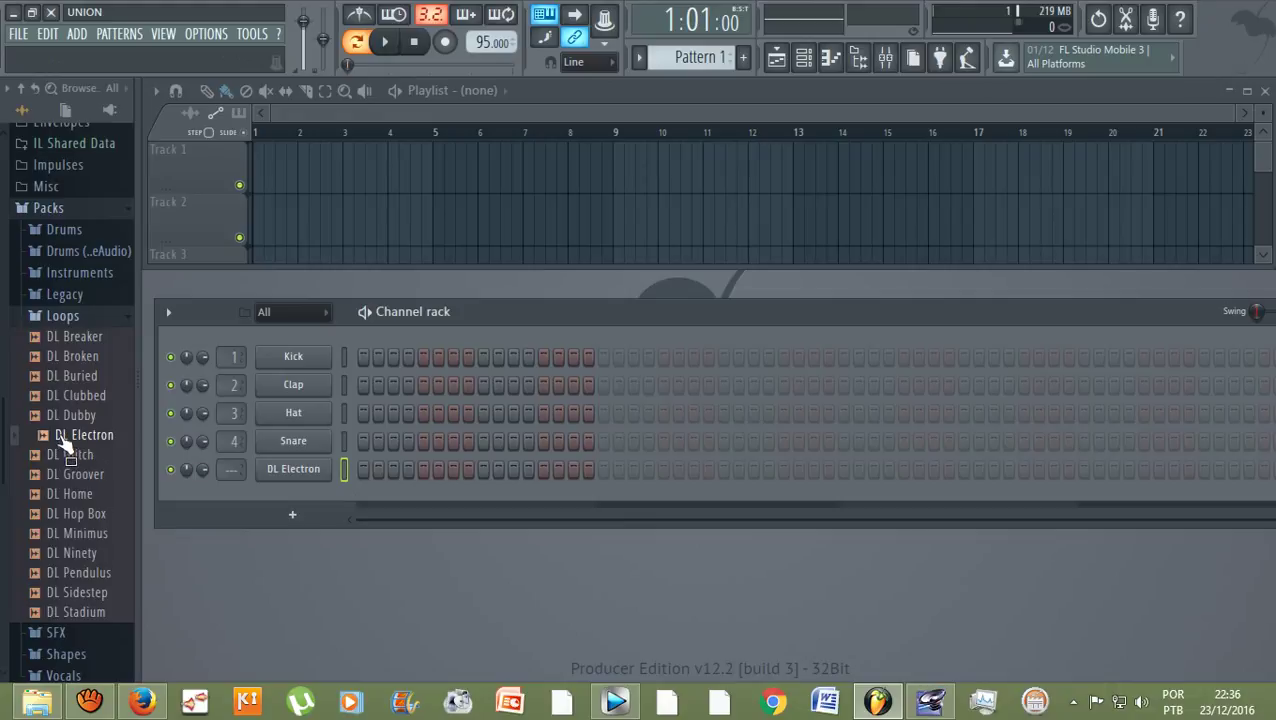
left_click_drag(62, 445, 297, 484)
left_click(362, 470)
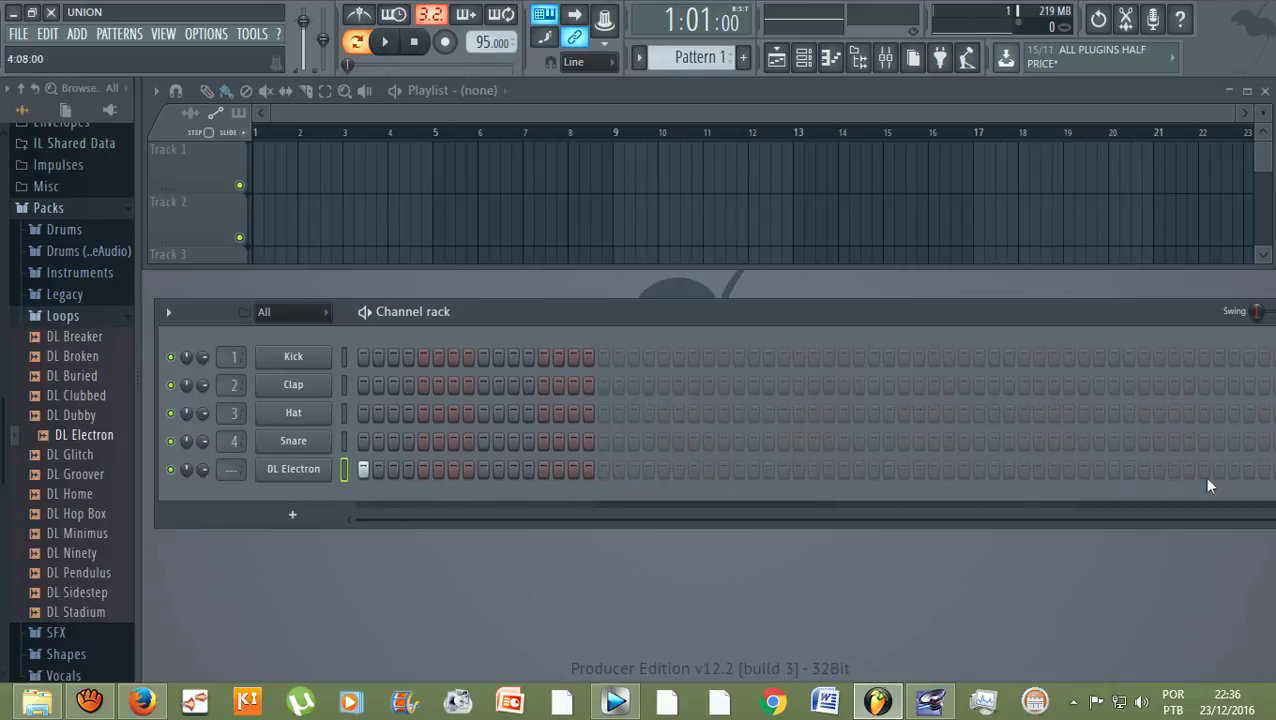
left_click_drag(1135, 300, 1022, 292)
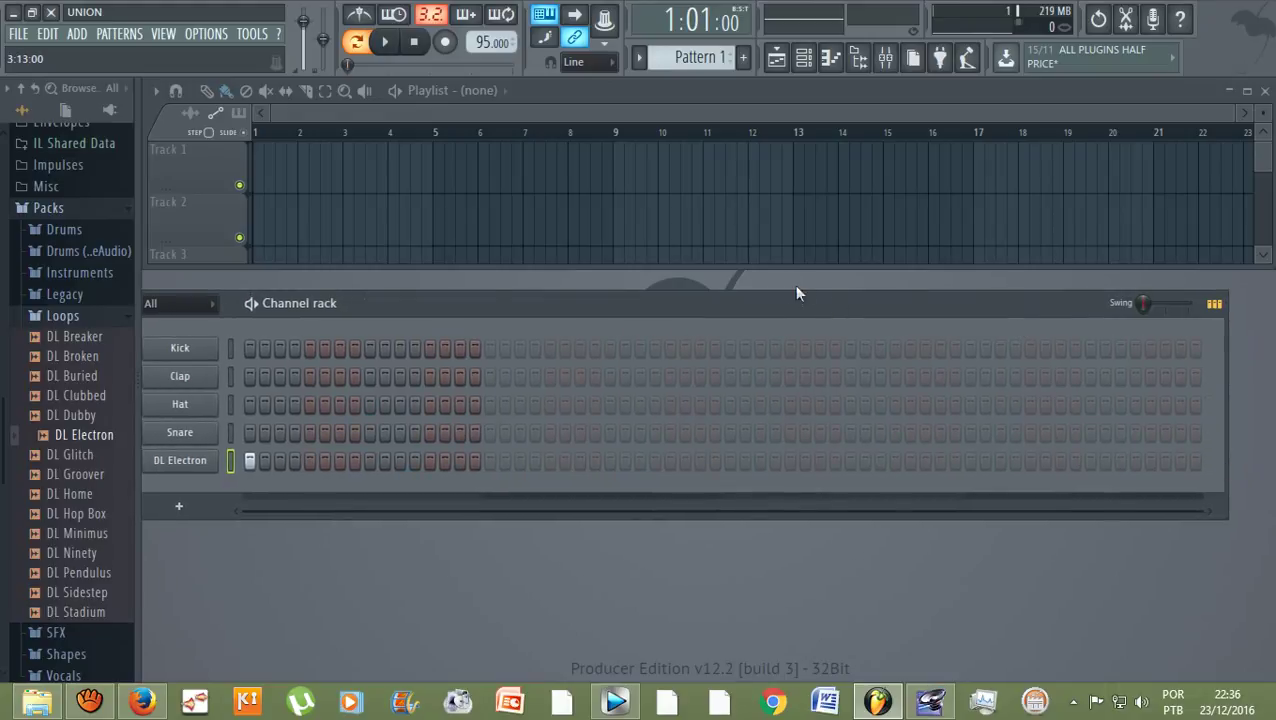
Mute the Kick channel and activate its step 64 to extend the pattern to the full width of the Channel rack.
left_click_drag(773, 298, 816, 305)
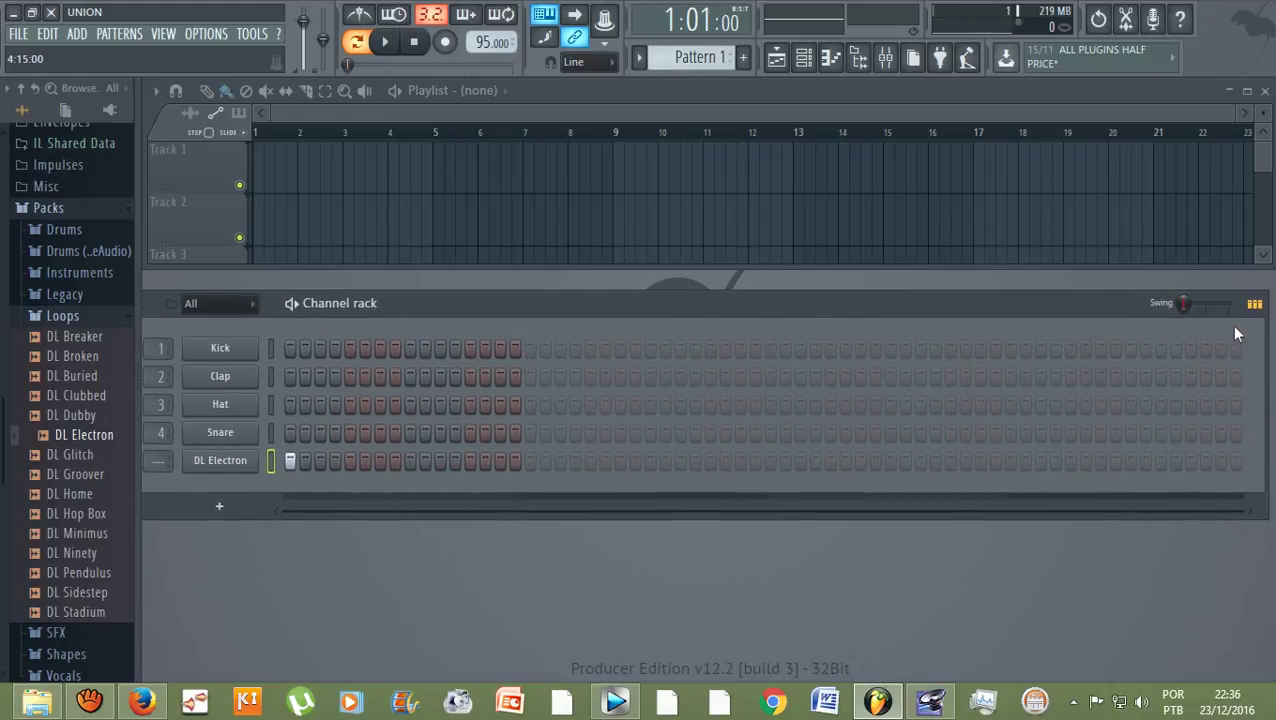
left_click_drag(499, 314, 599, 312)
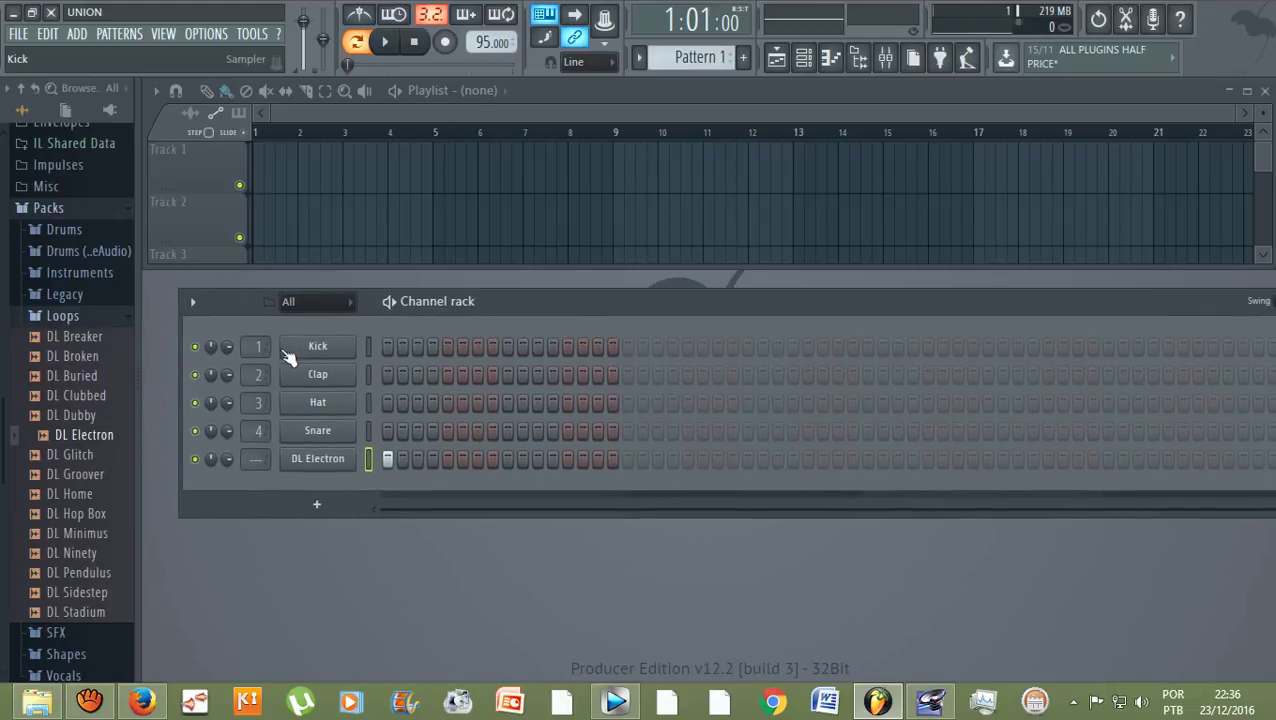
left_click(194, 346)
left_click_drag(594, 315, 440, 313)
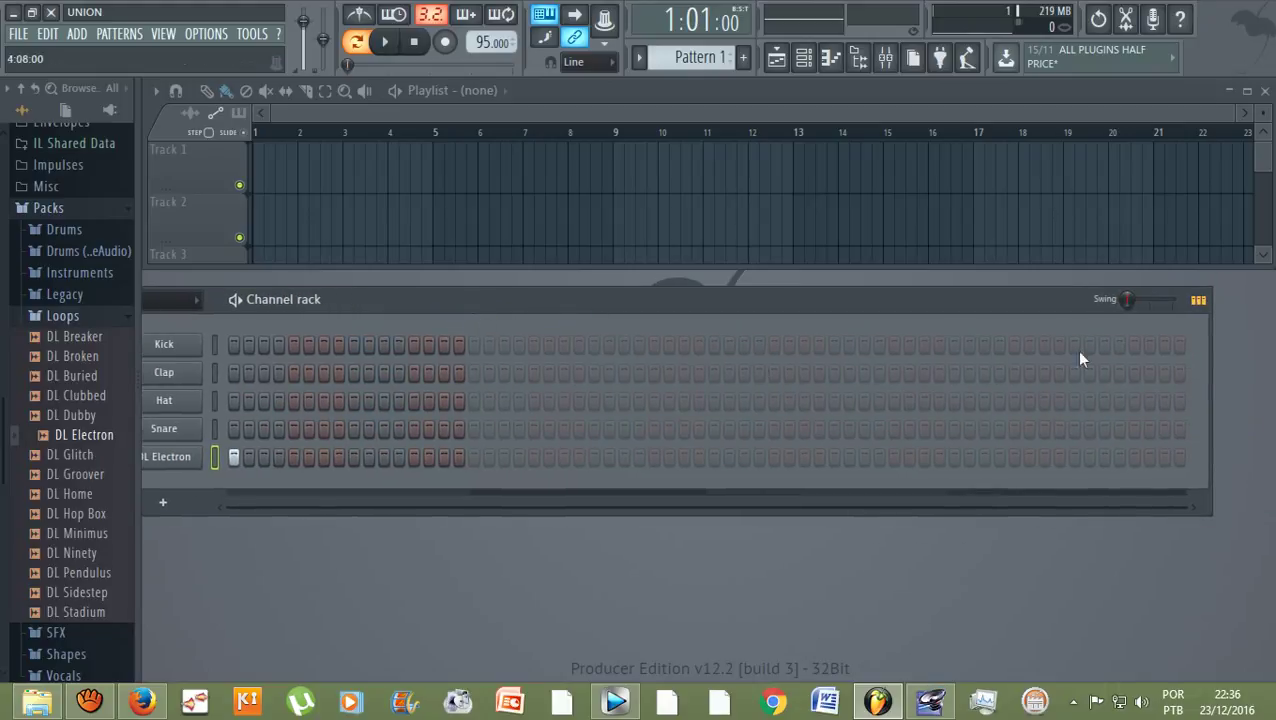
left_click(1176, 343)
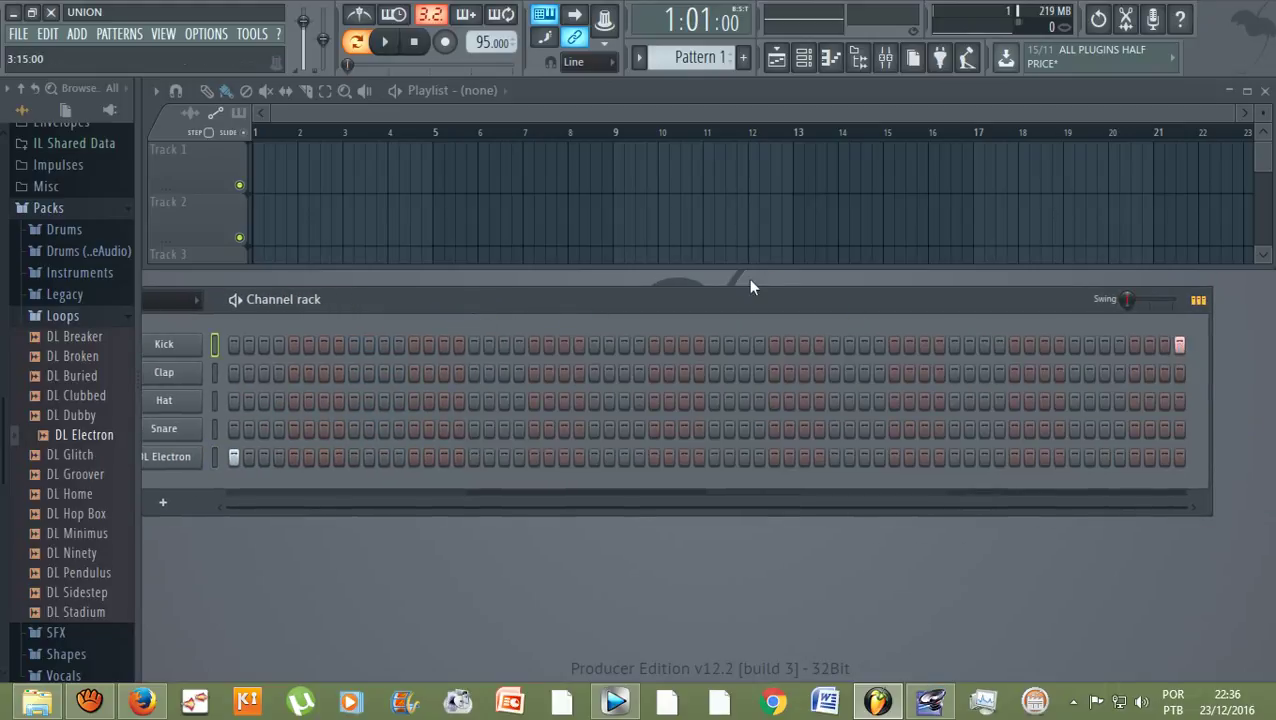
left_click_drag(747, 309, 781, 302)
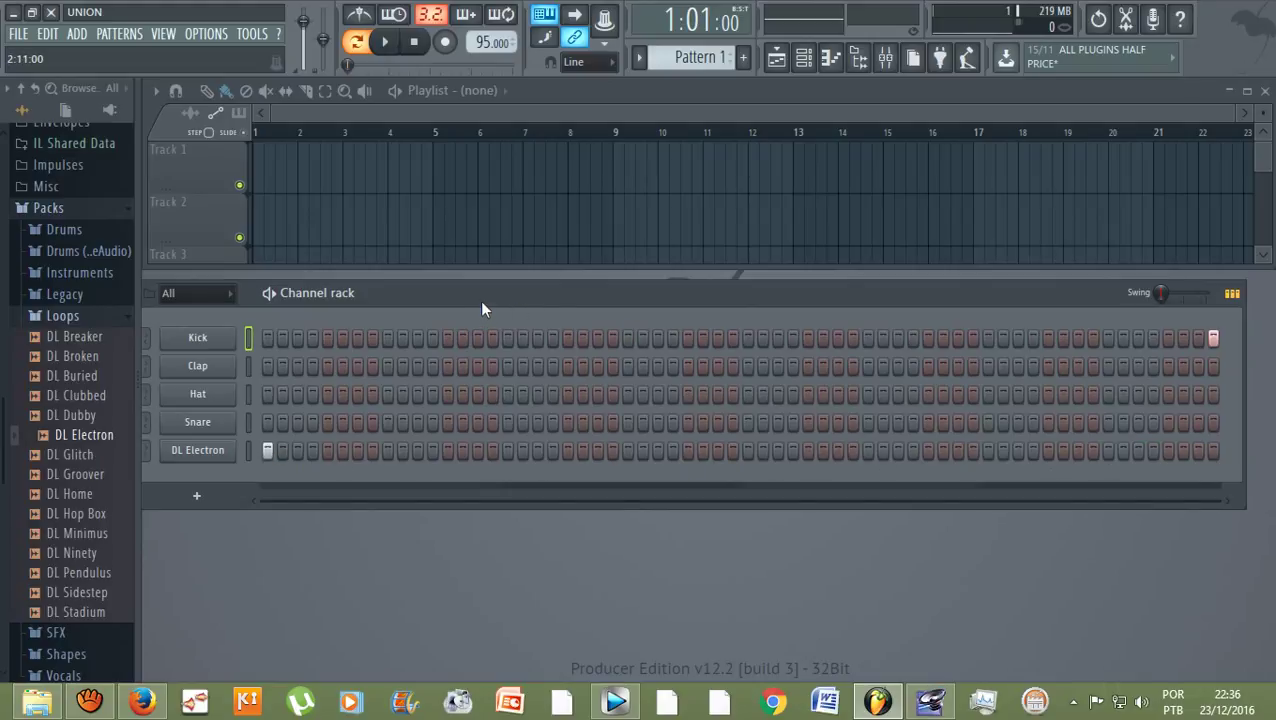
left_click_drag(482, 303, 567, 300)
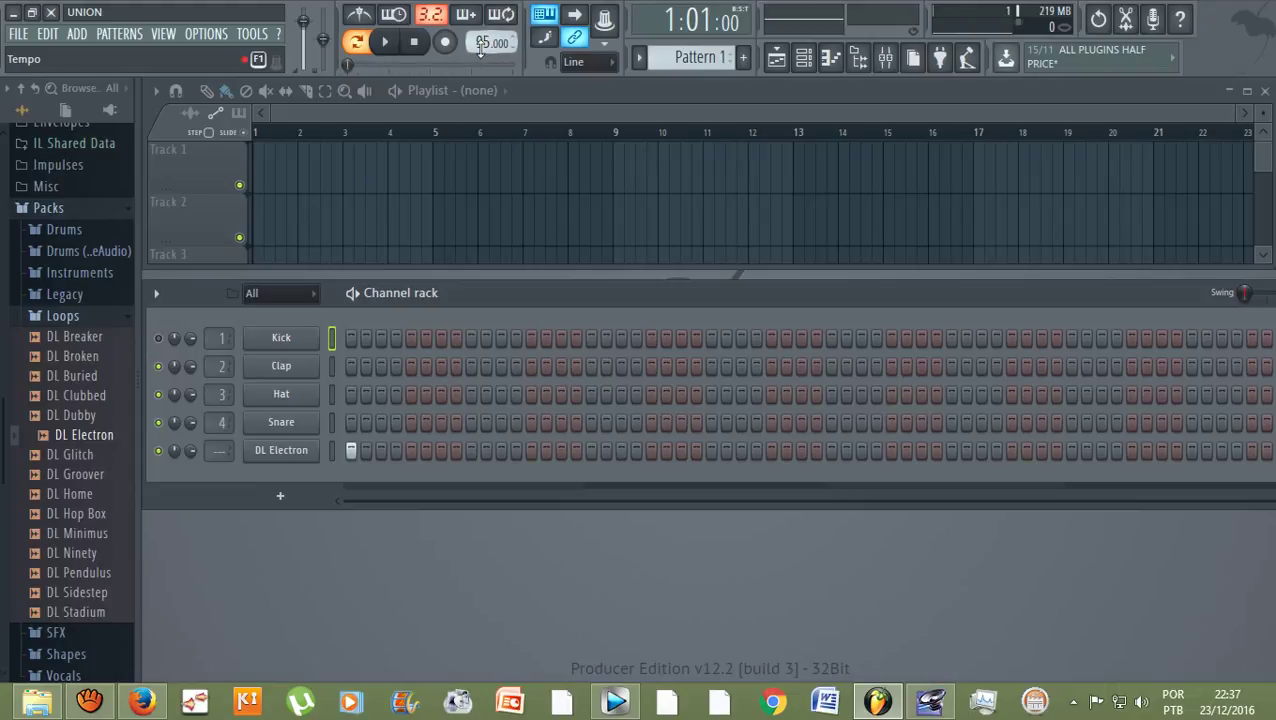
Play the extended pattern, preview the DL Electron loop in the browser, and play the pattern again to compare them.
left_click(386, 43)
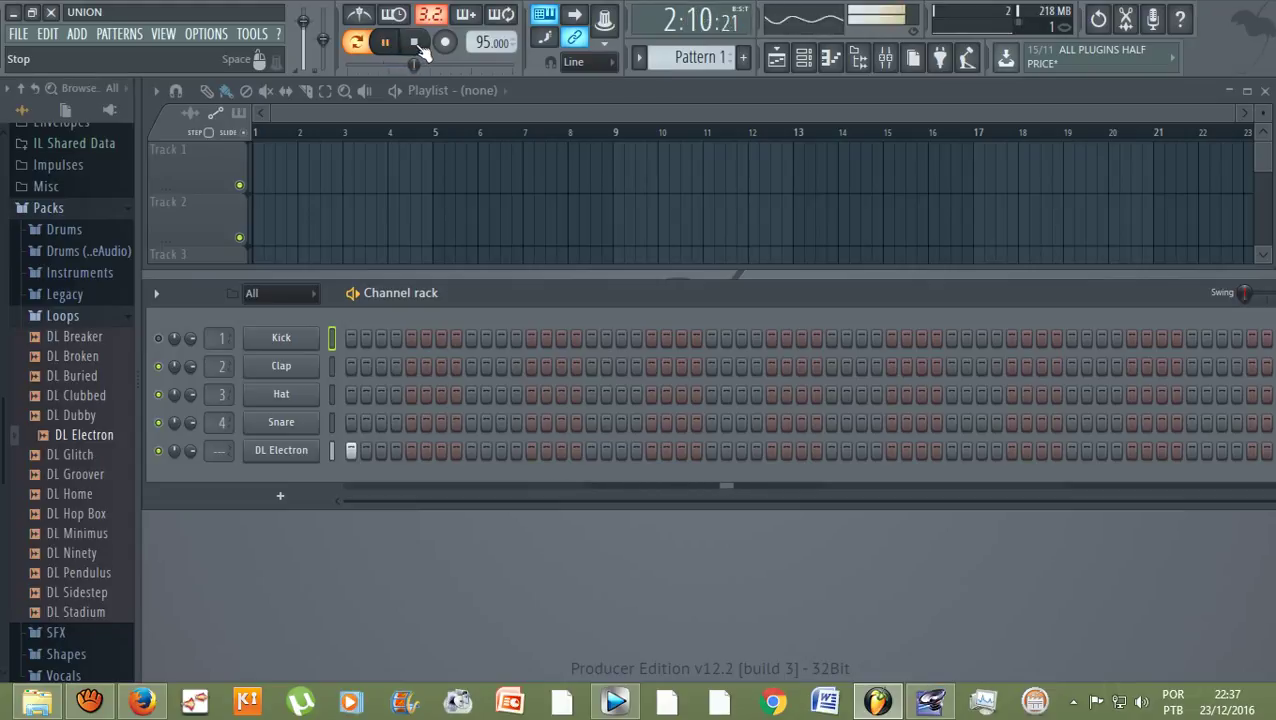
left_click(417, 44)
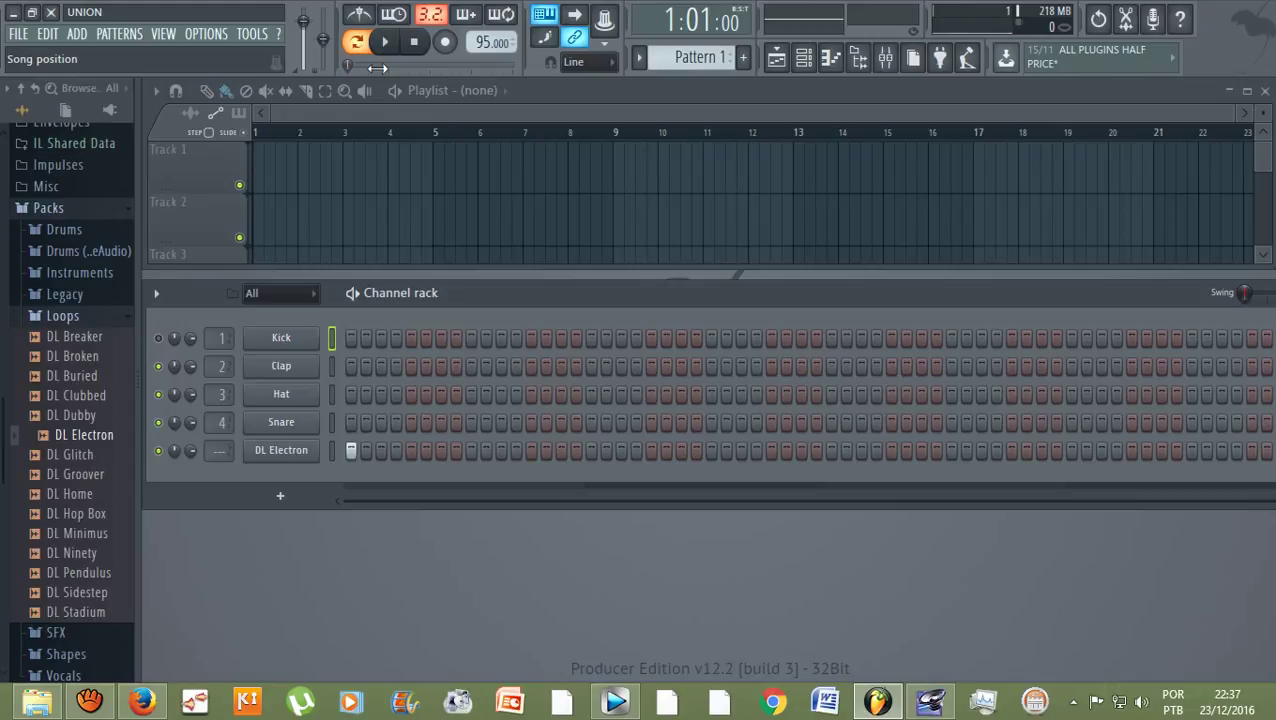
left_click(84, 437)
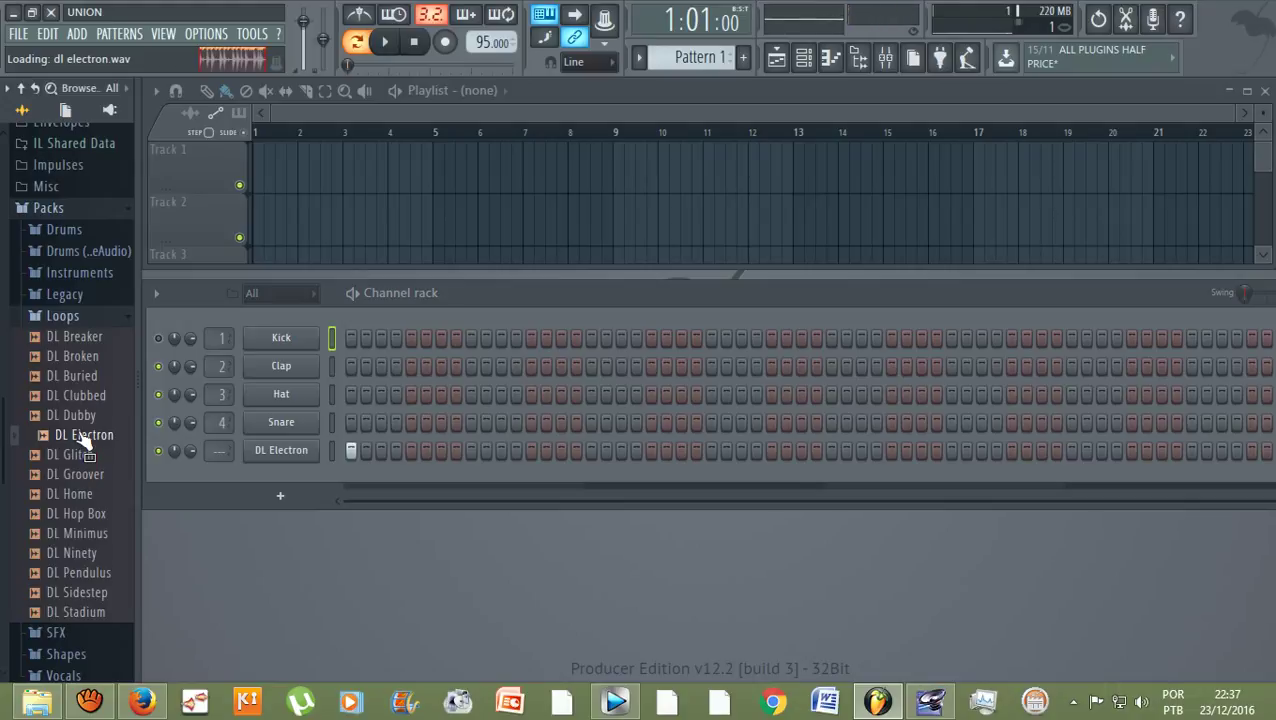
left_click(386, 43)
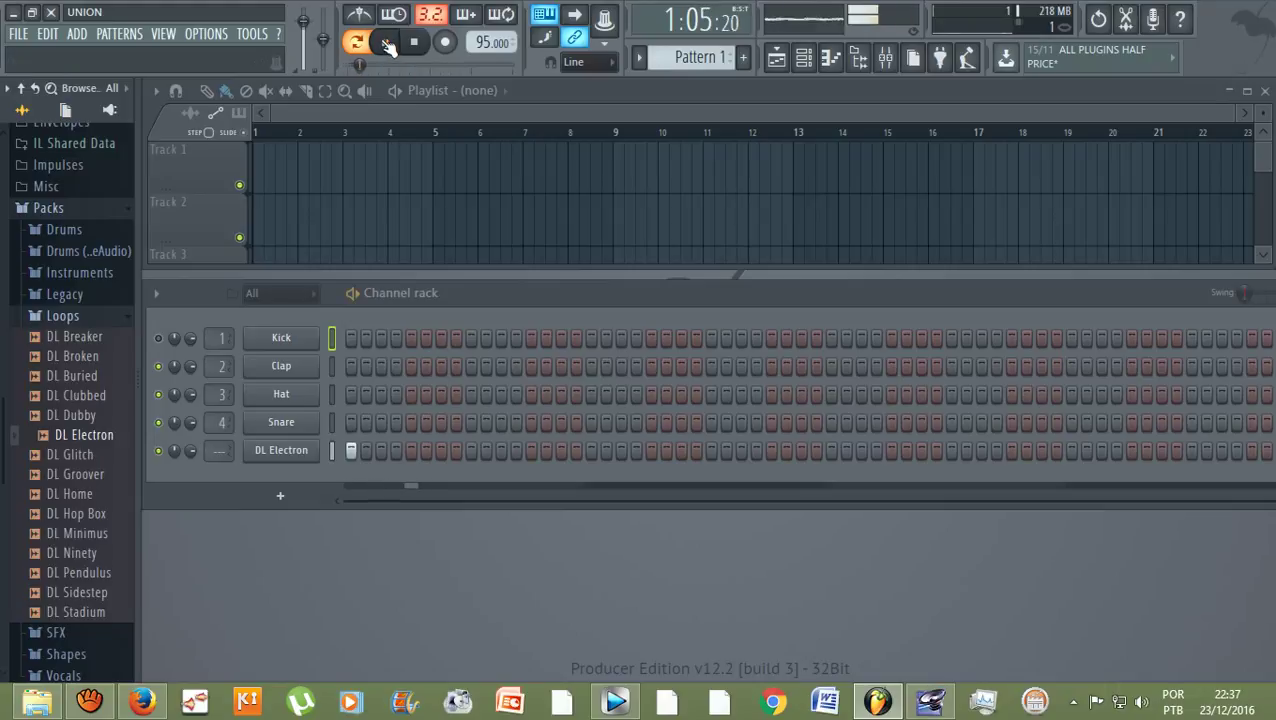
left_click(413, 43)
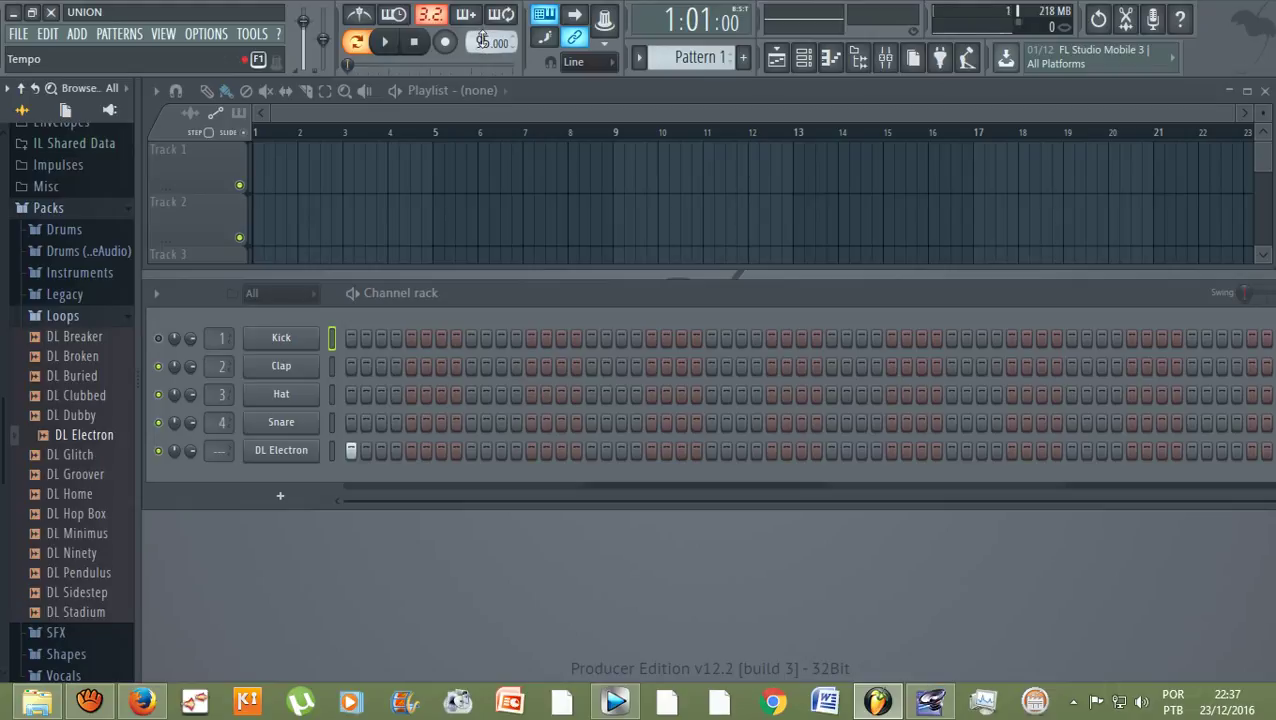
Lower the project tempo to 93 BPM with all channels restretched, and play the pattern to check the loop.
scroll(477, 42, "down", 1)
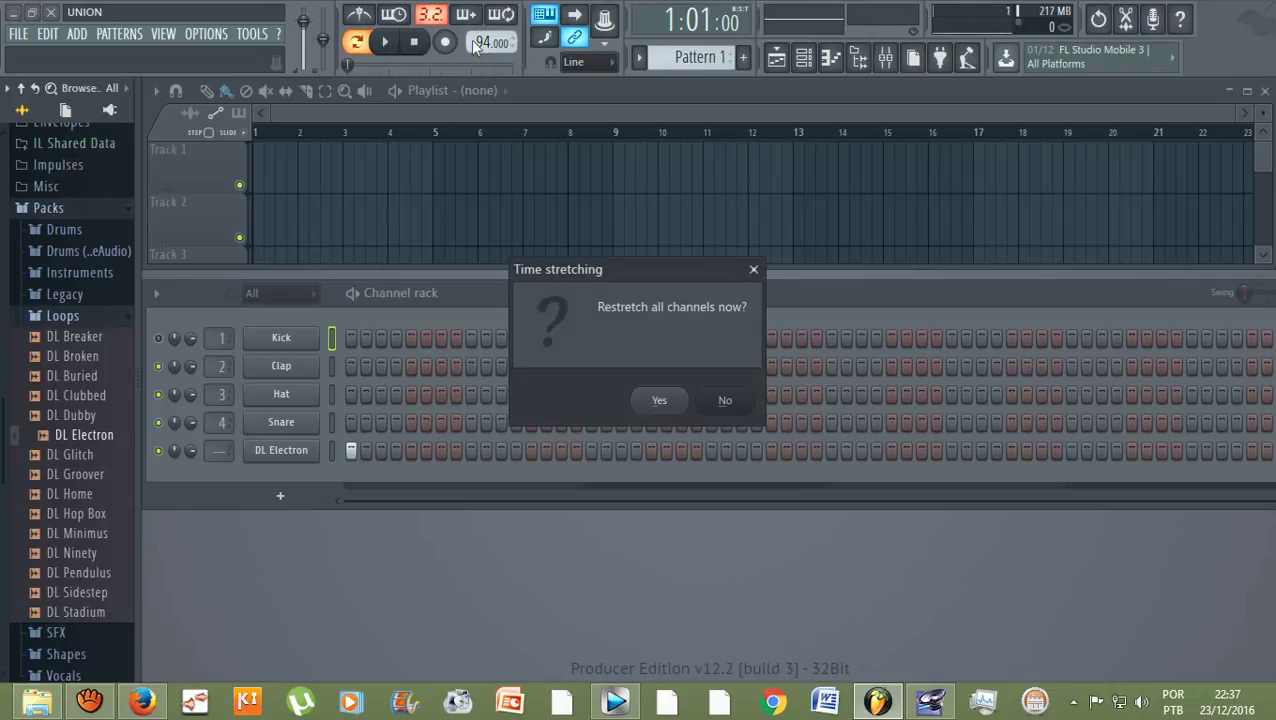
left_click(730, 401)
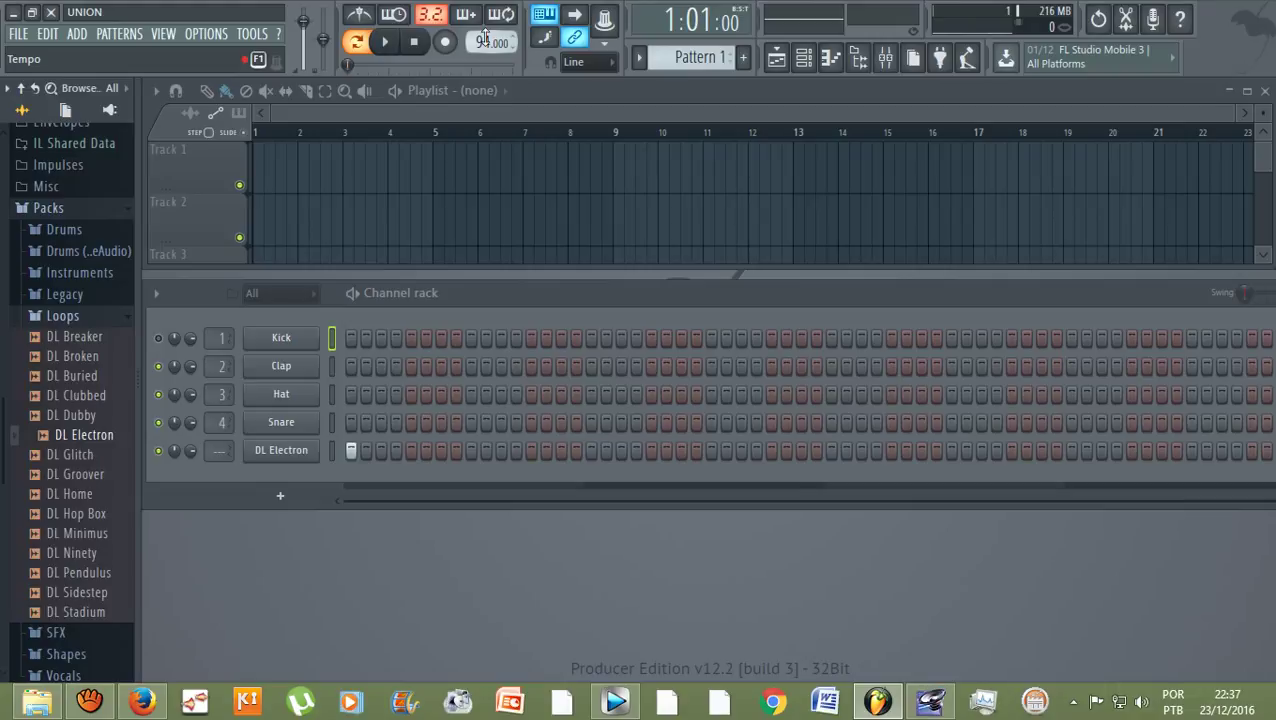
left_click_drag(484, 38, 484, 46)
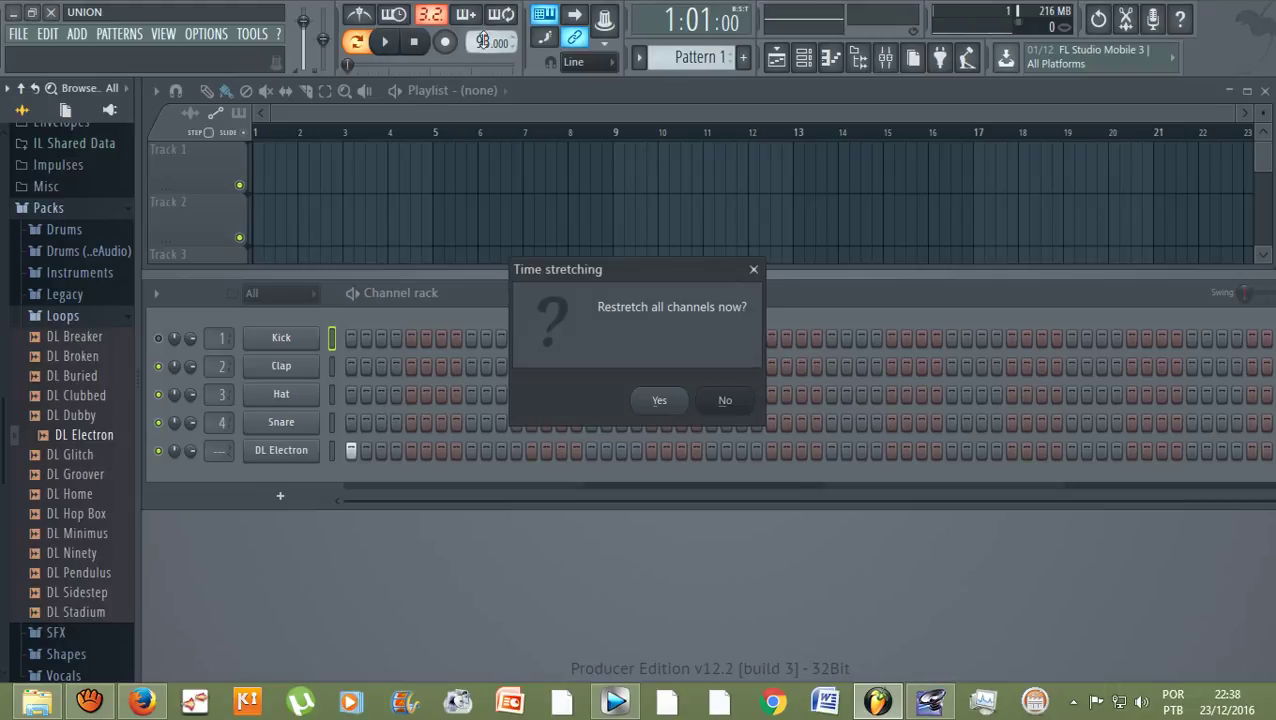
left_click(672, 406)
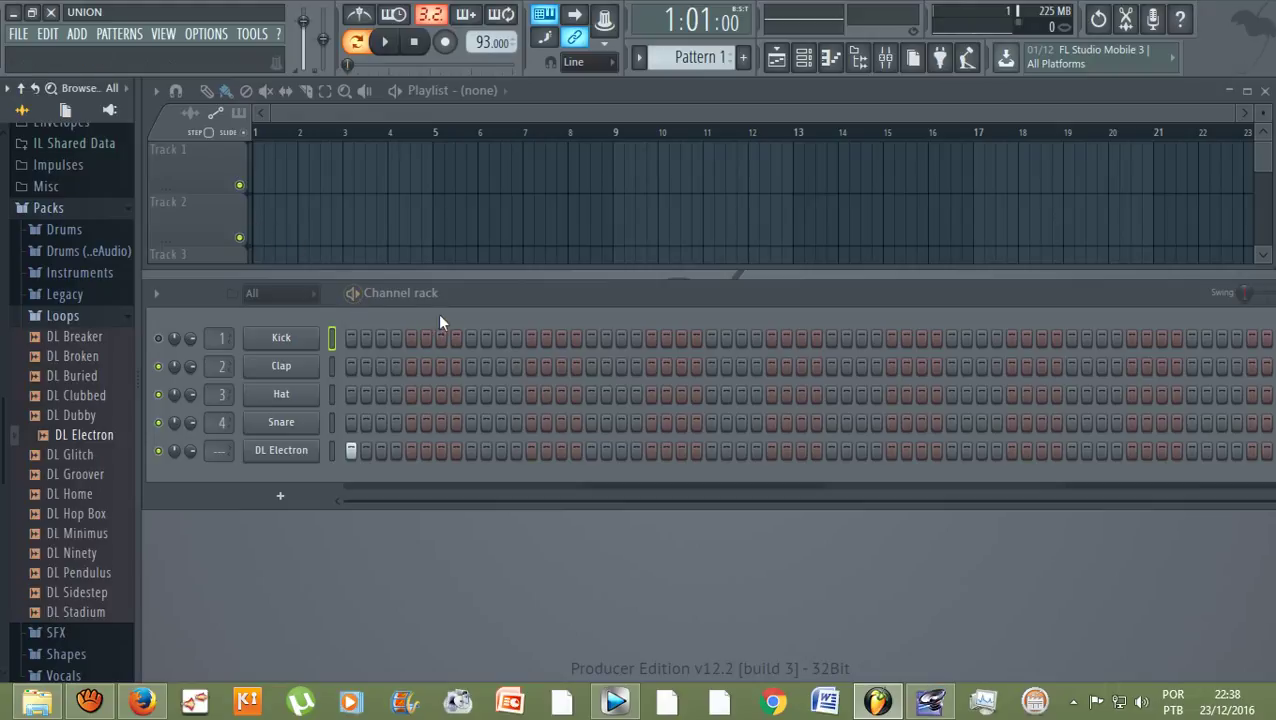
left_click(392, 45)
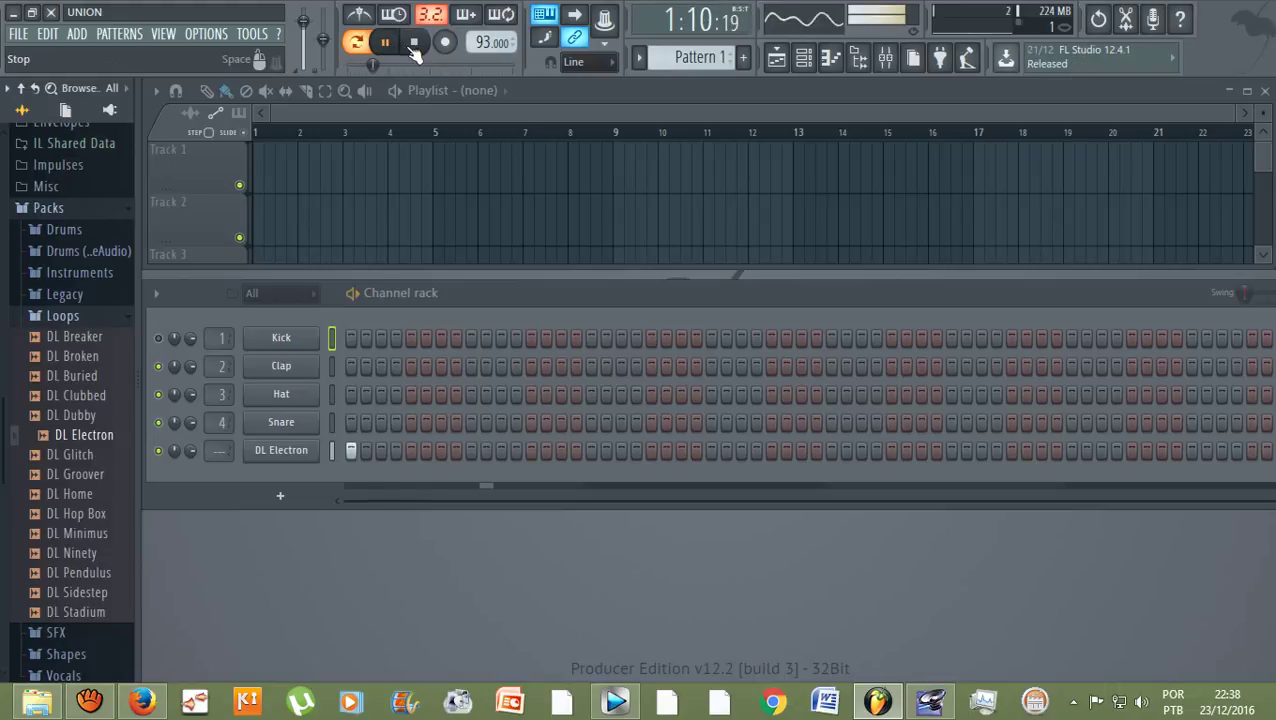
left_click(413, 41)
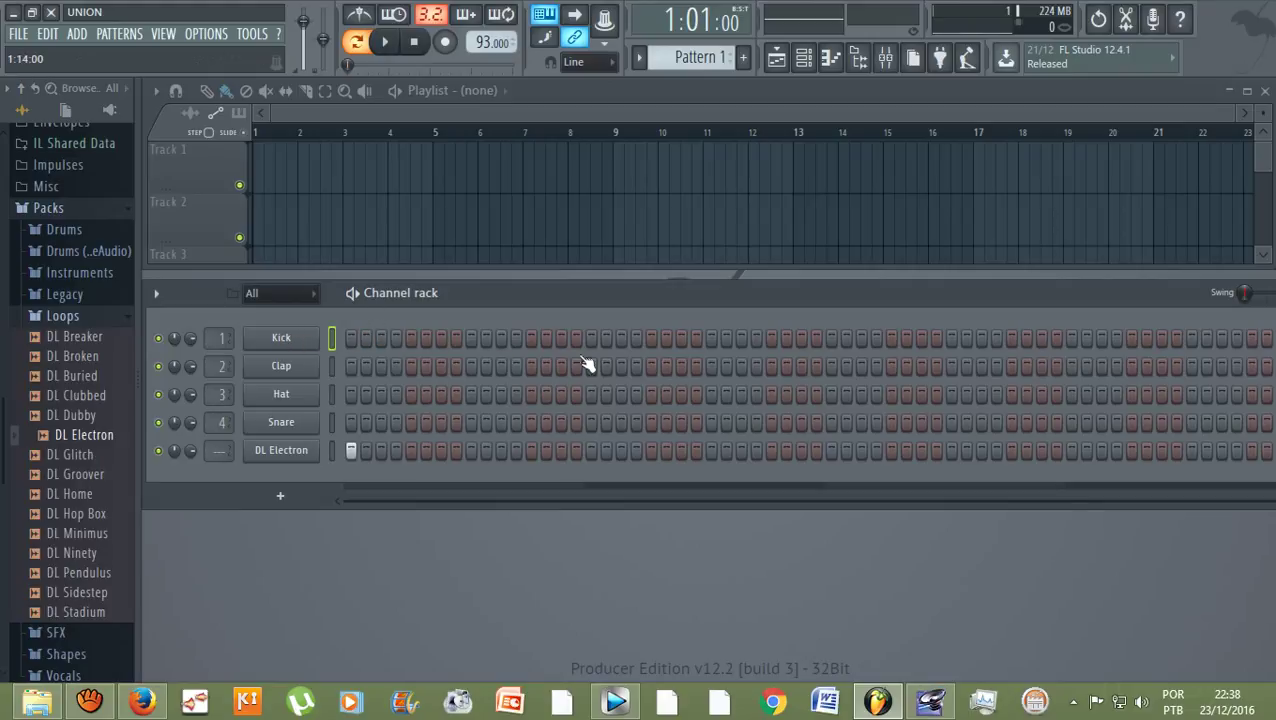
Fill the Kick channel on every 4 steps and play it together with the DL Electron loop.
right_click(296, 340)
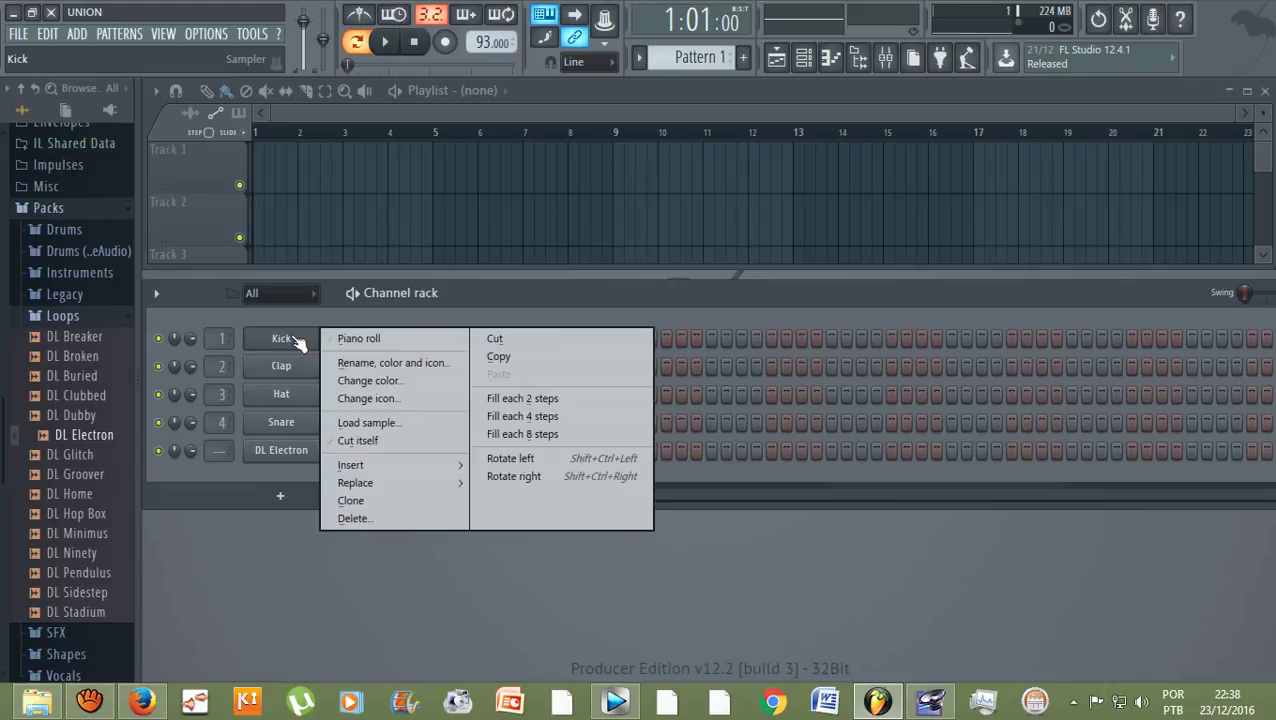
left_click(530, 413)
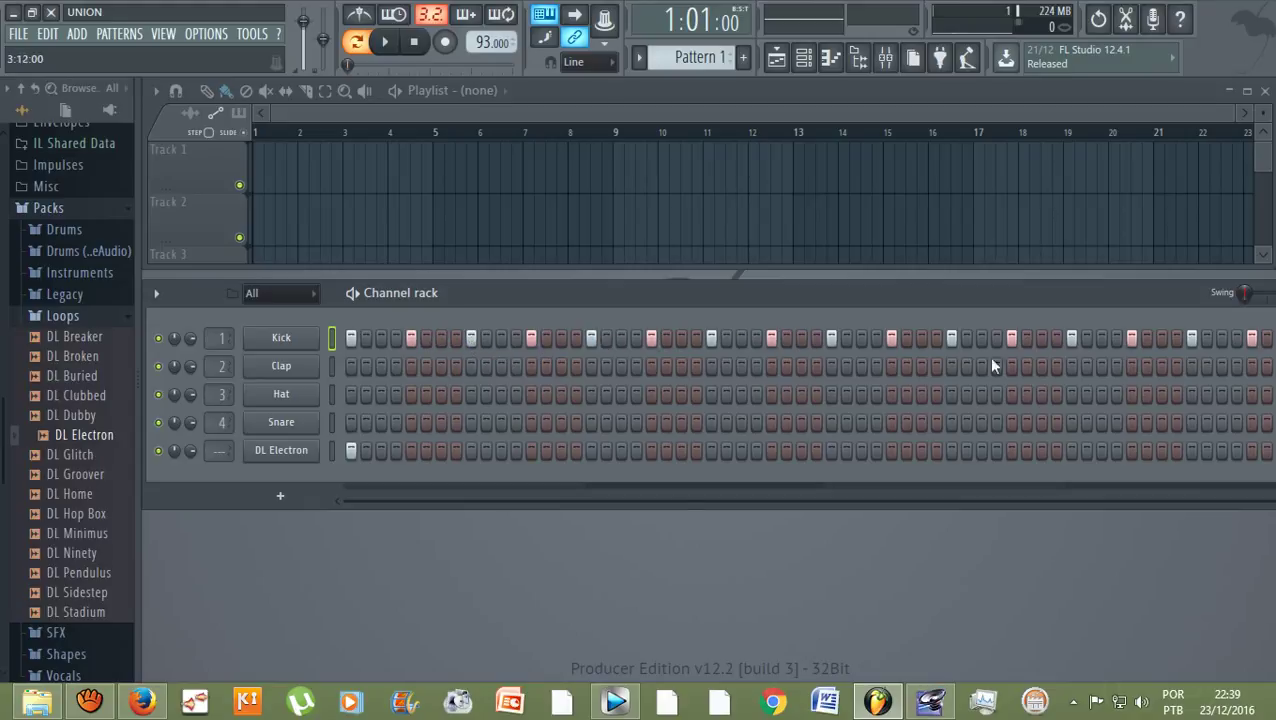
left_click(388, 44)
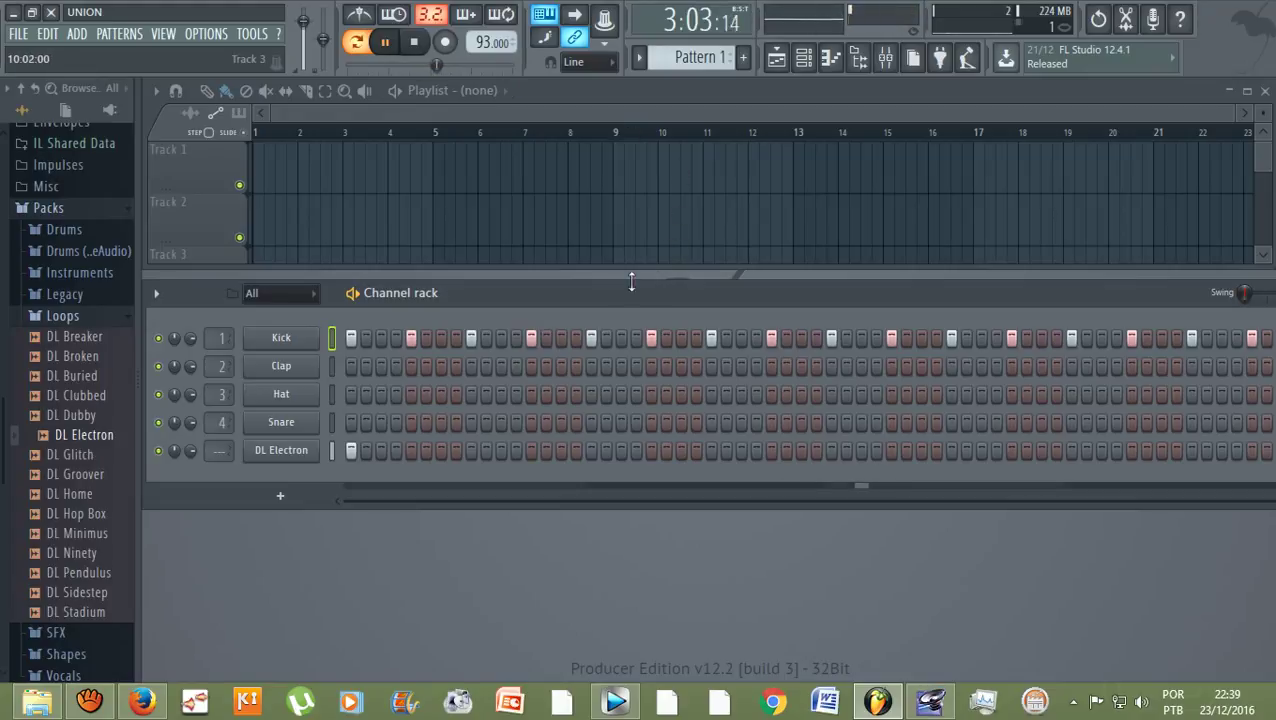
key("space")
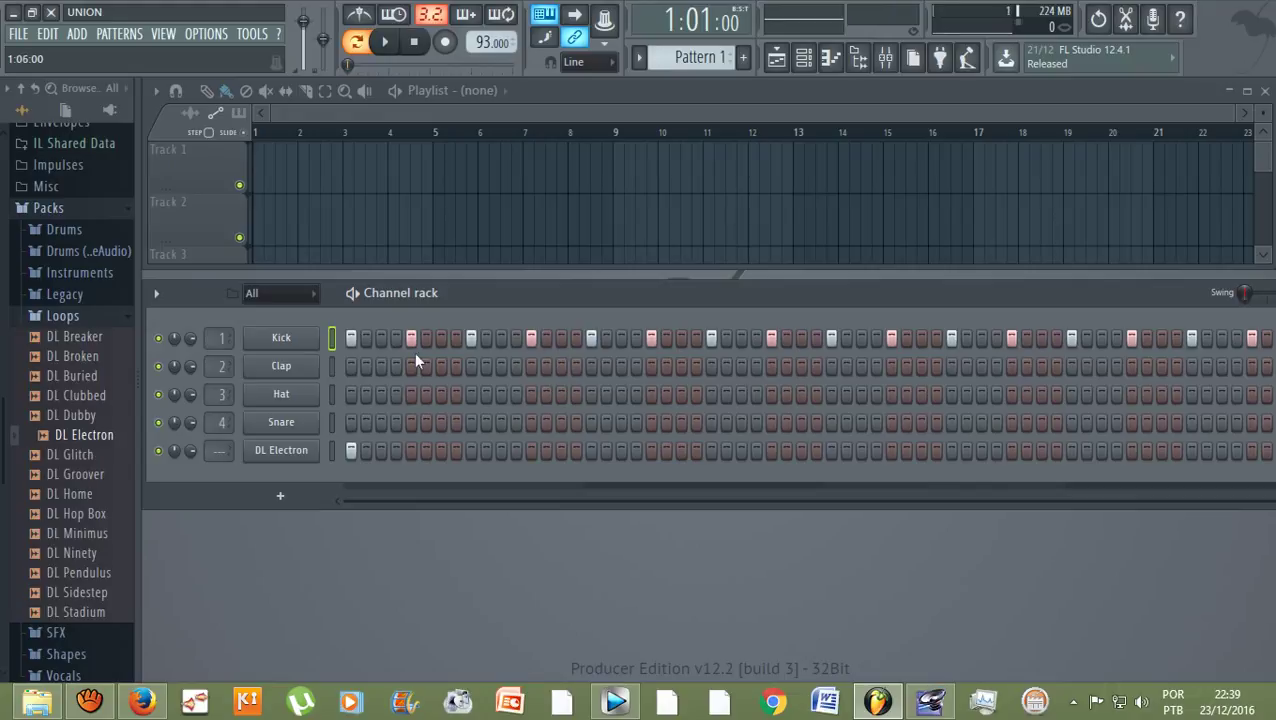
Try a Kick variation with the second hit on step 4 and steps 5 and 9 cleared, and play it.
left_click(351, 338)
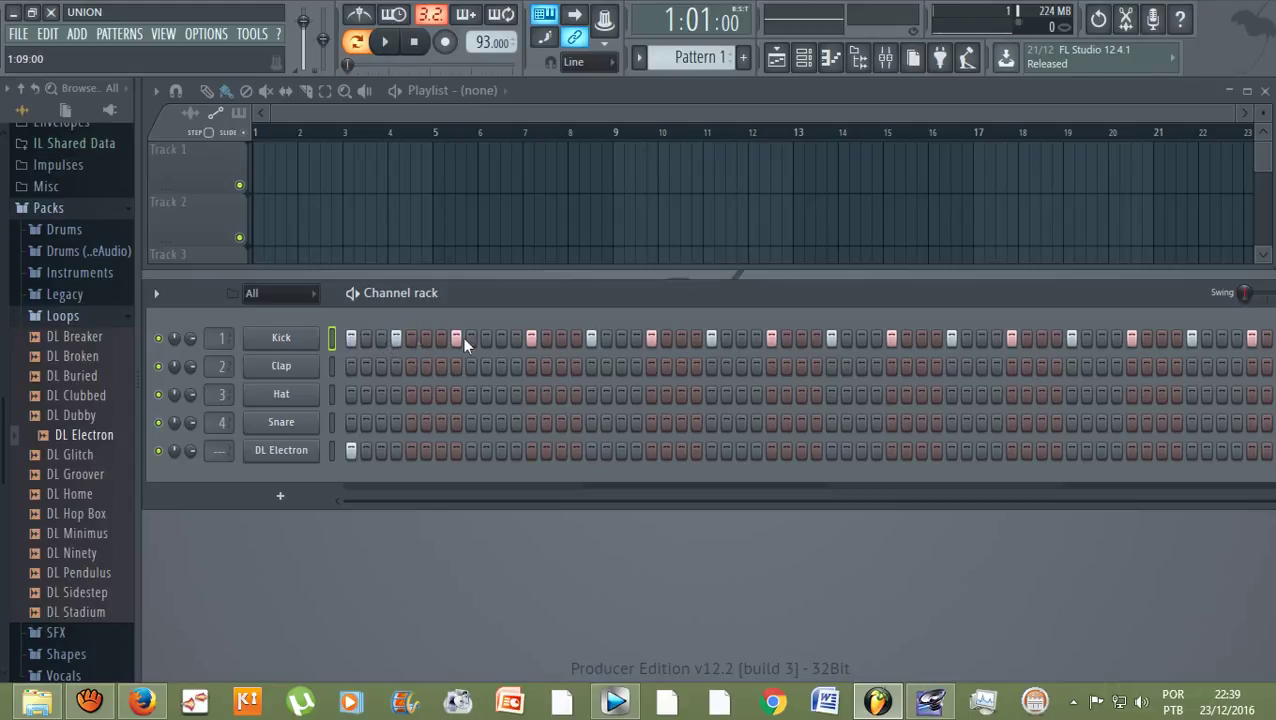
key("space")
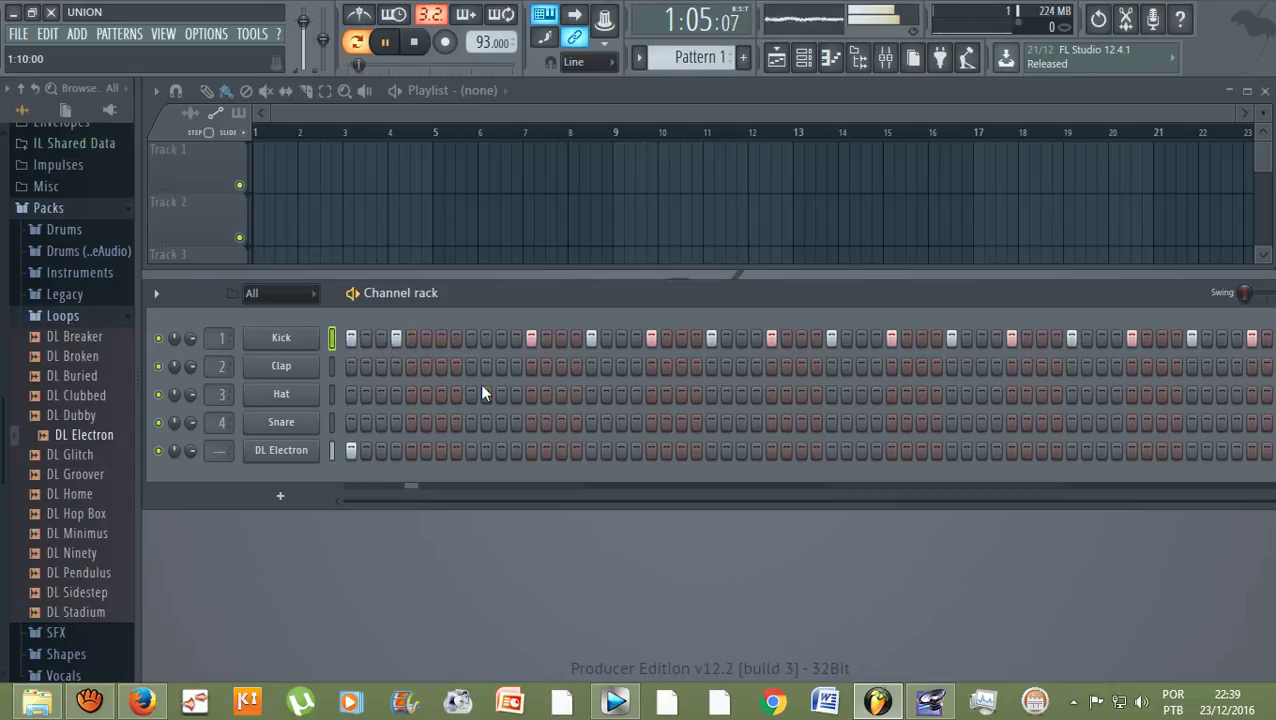
key("space")
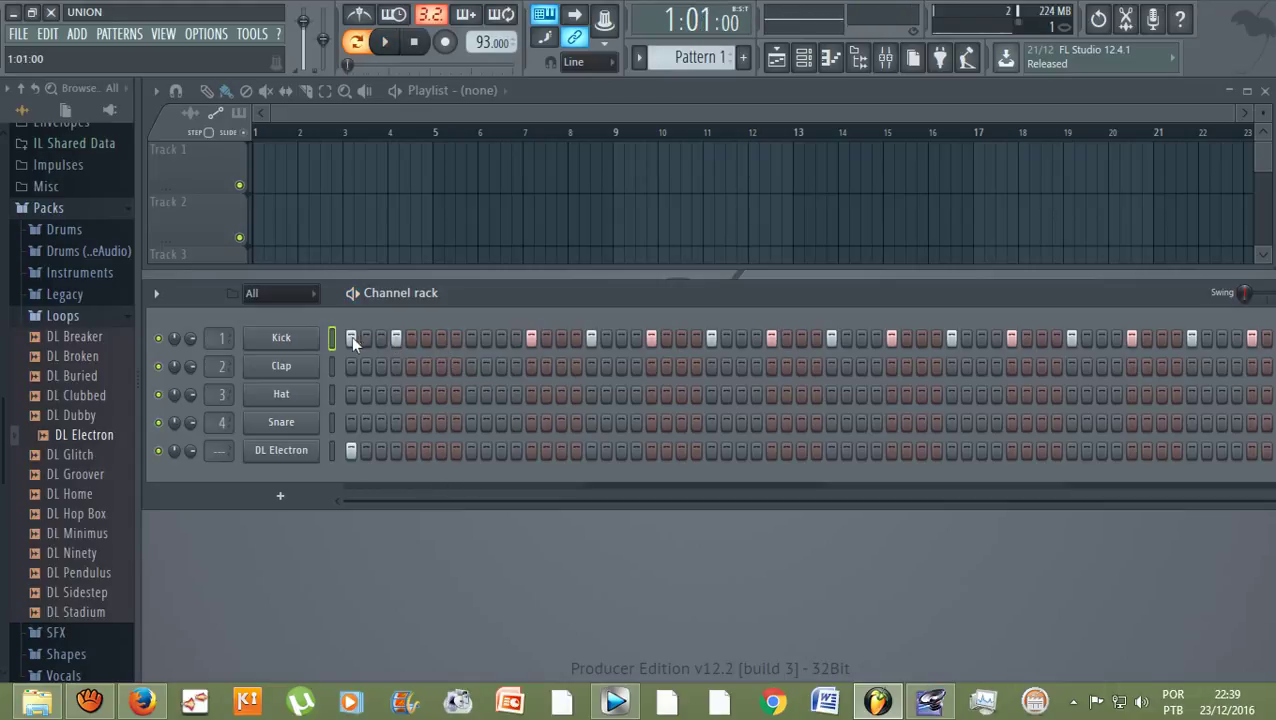
Refill the Kick channel on every 2 steps, and replace that with a fill on every 4 steps.
right_click(303, 343)
left_click(603, 400)
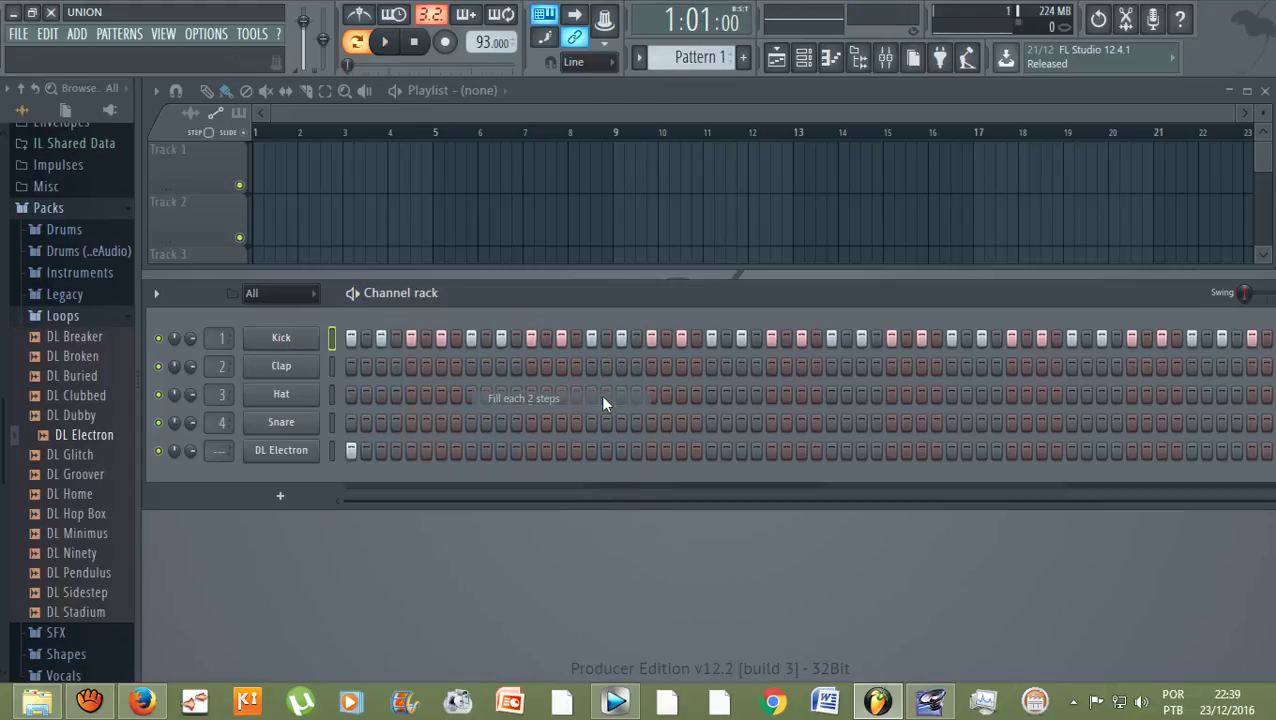
right_click(290, 338)
left_click(545, 416)
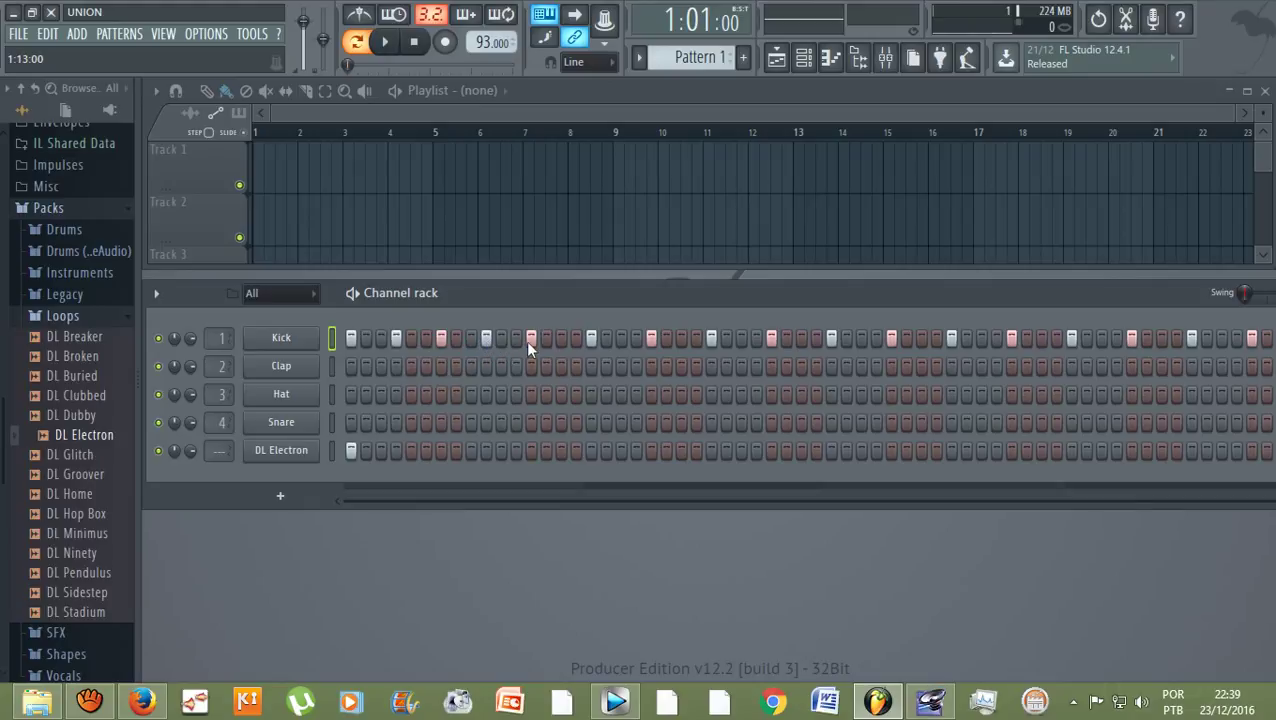
Rearrange the Kick hits to fall on every third step, from step 1 through step 64.
left_click(578, 339)
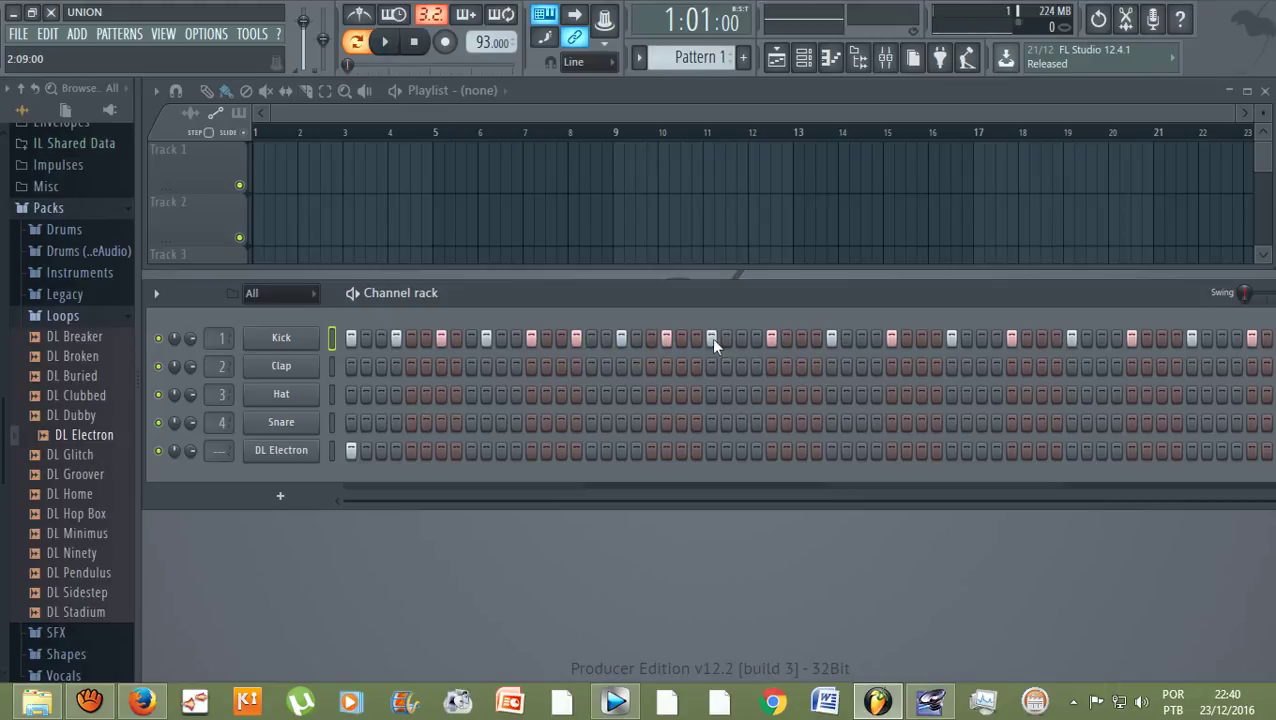
left_click(771, 340)
left_click(829, 337)
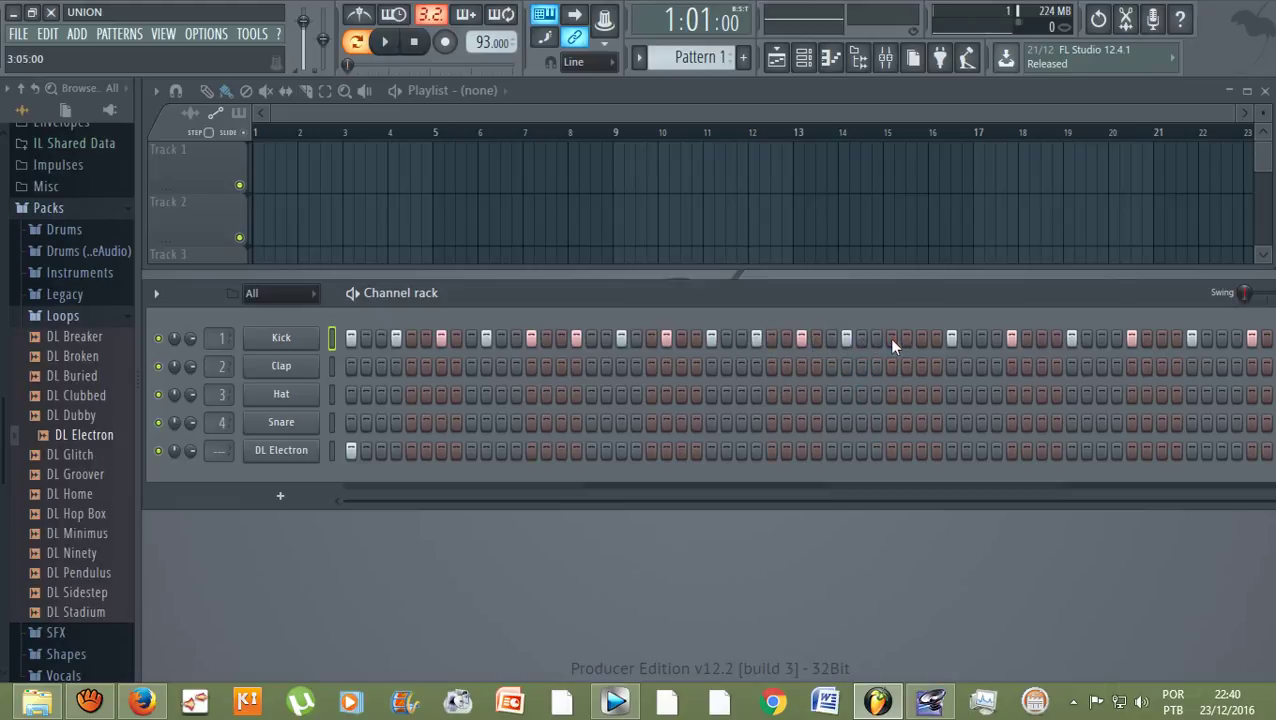
left_click(951, 339)
left_click(1161, 339)
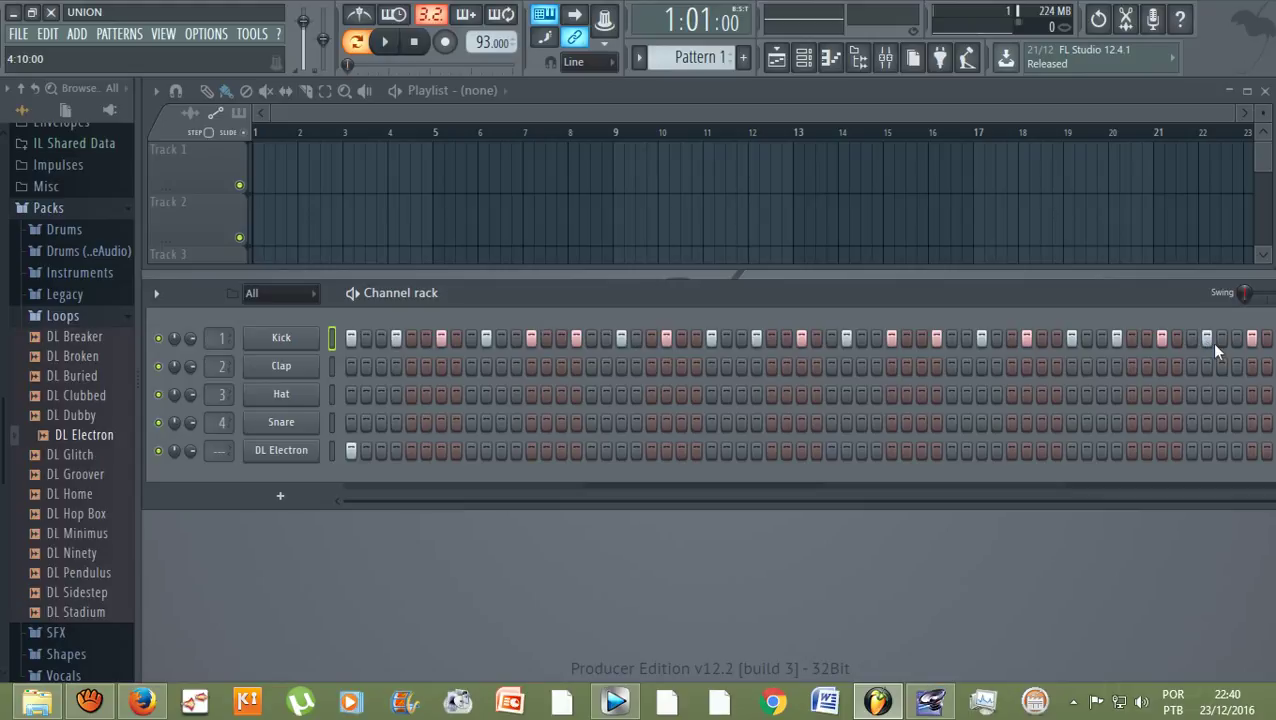
left_click_drag(1196, 309, 1149, 309)
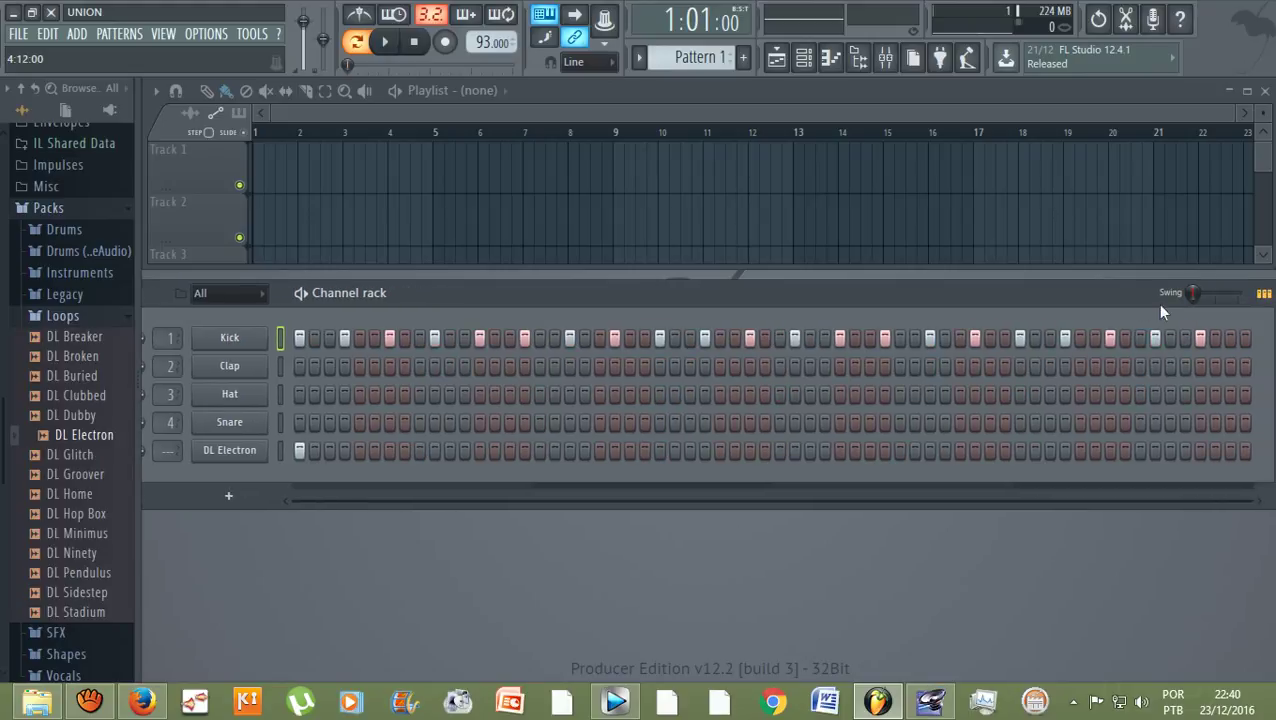
left_click(1245, 339)
left_click_drag(803, 287, 855, 289)
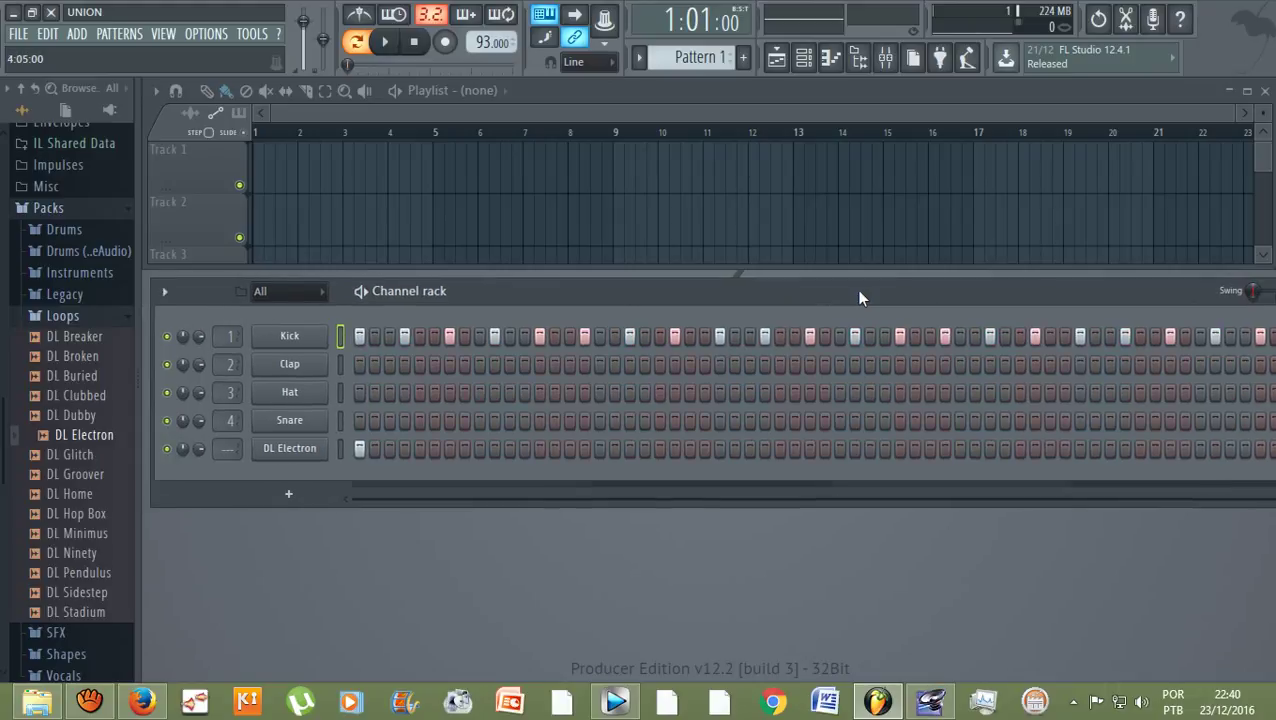
Play the pattern twice to hear the rearranged Kick rhythm against the DL Electron loop.
key("space")
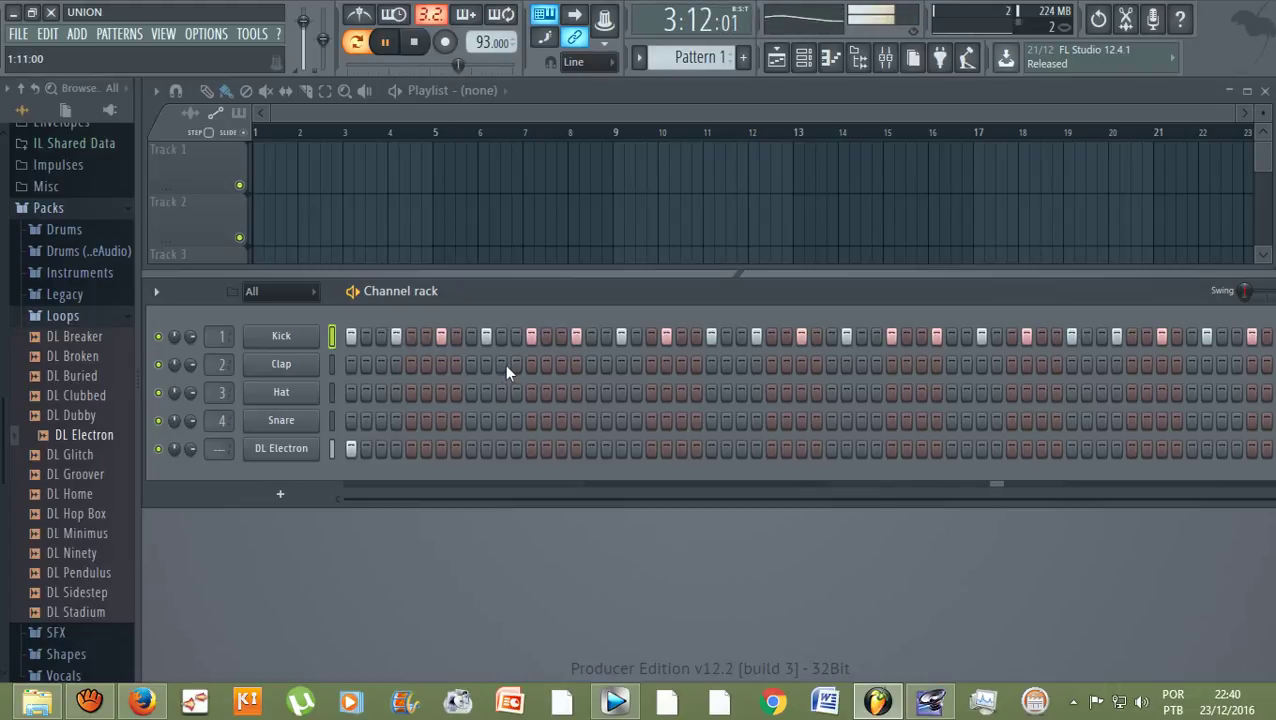
key("space")
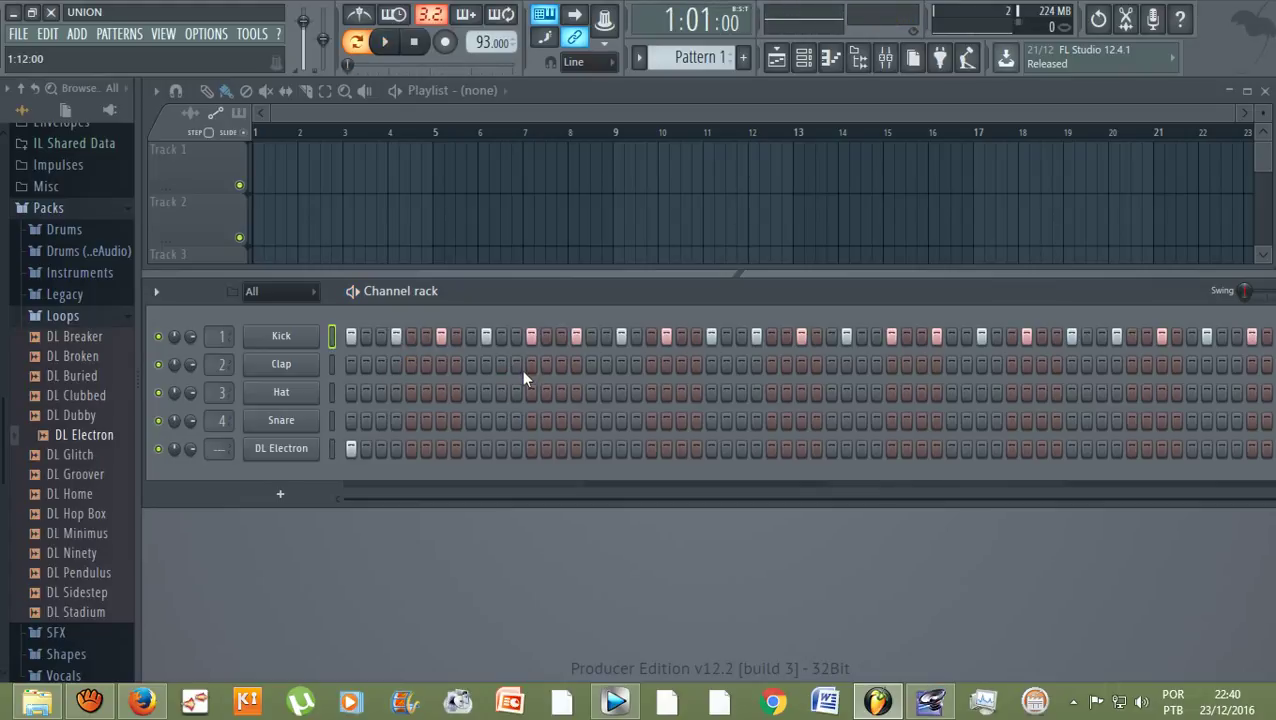
key("space")
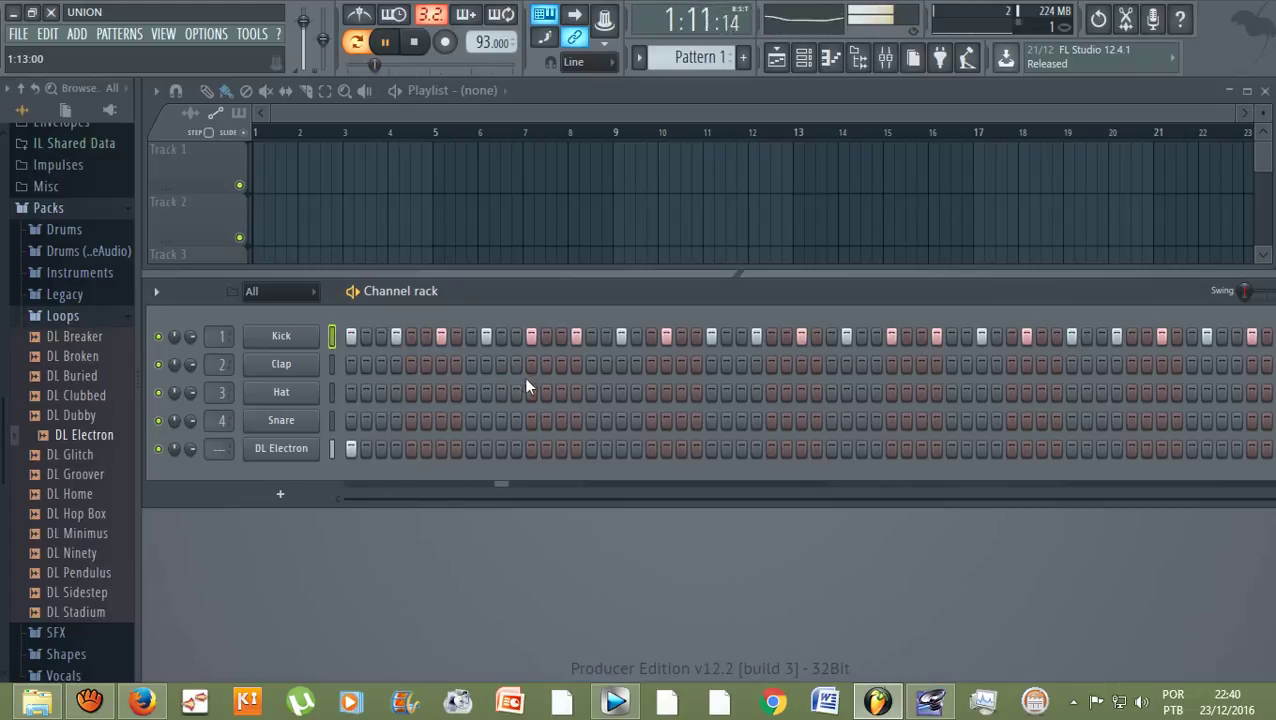
key("space")
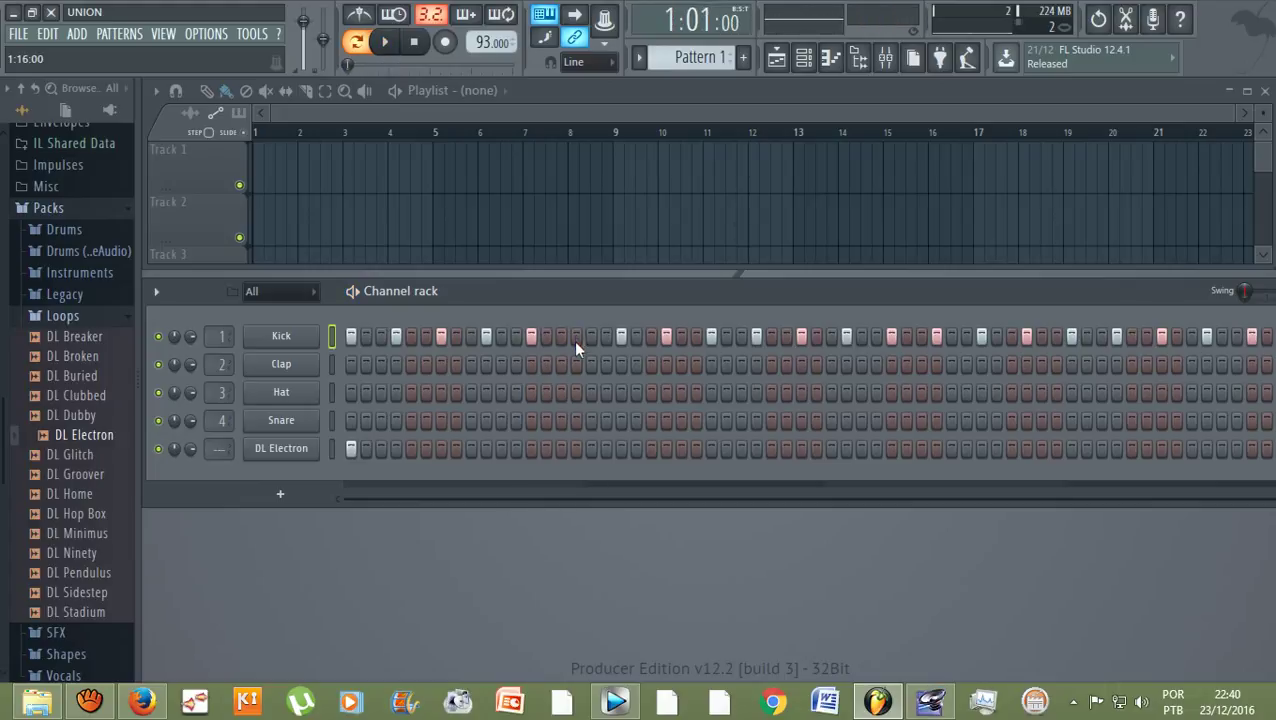
Try the Kick hit of step 19 on step 18 instead, playing the pattern to compare both placements.
key("space")
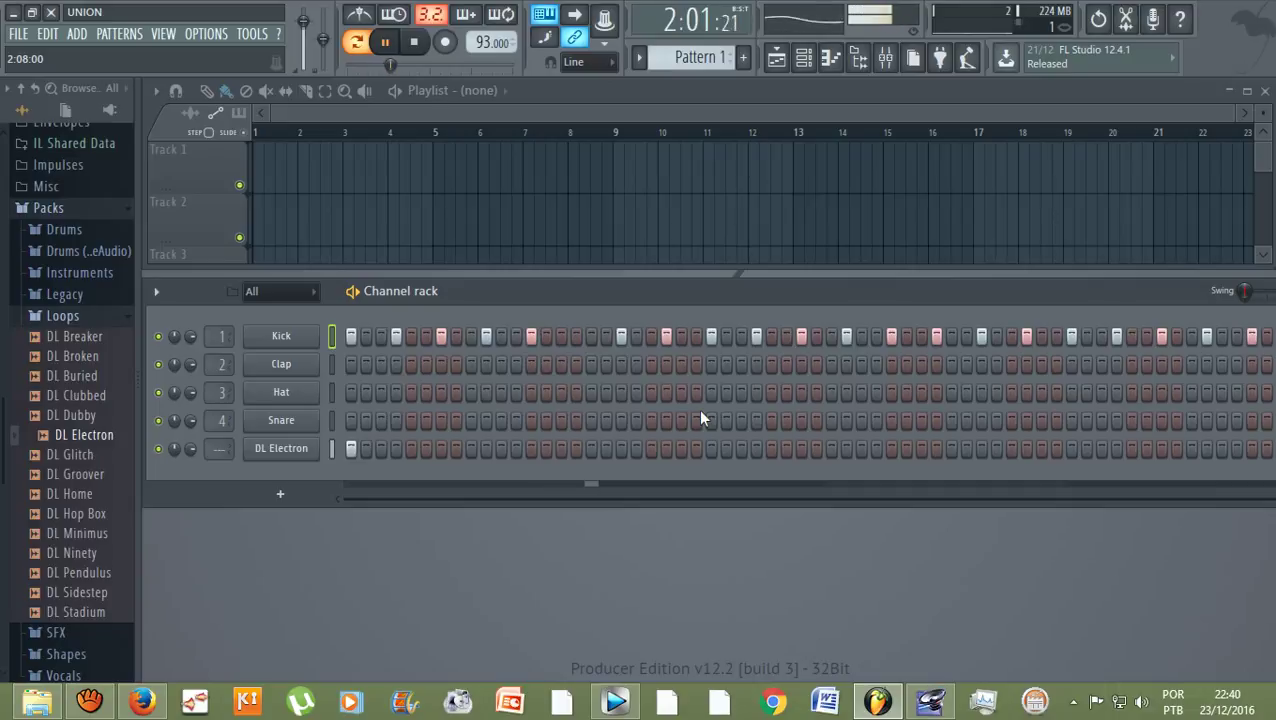
left_click(604, 337)
key("space")
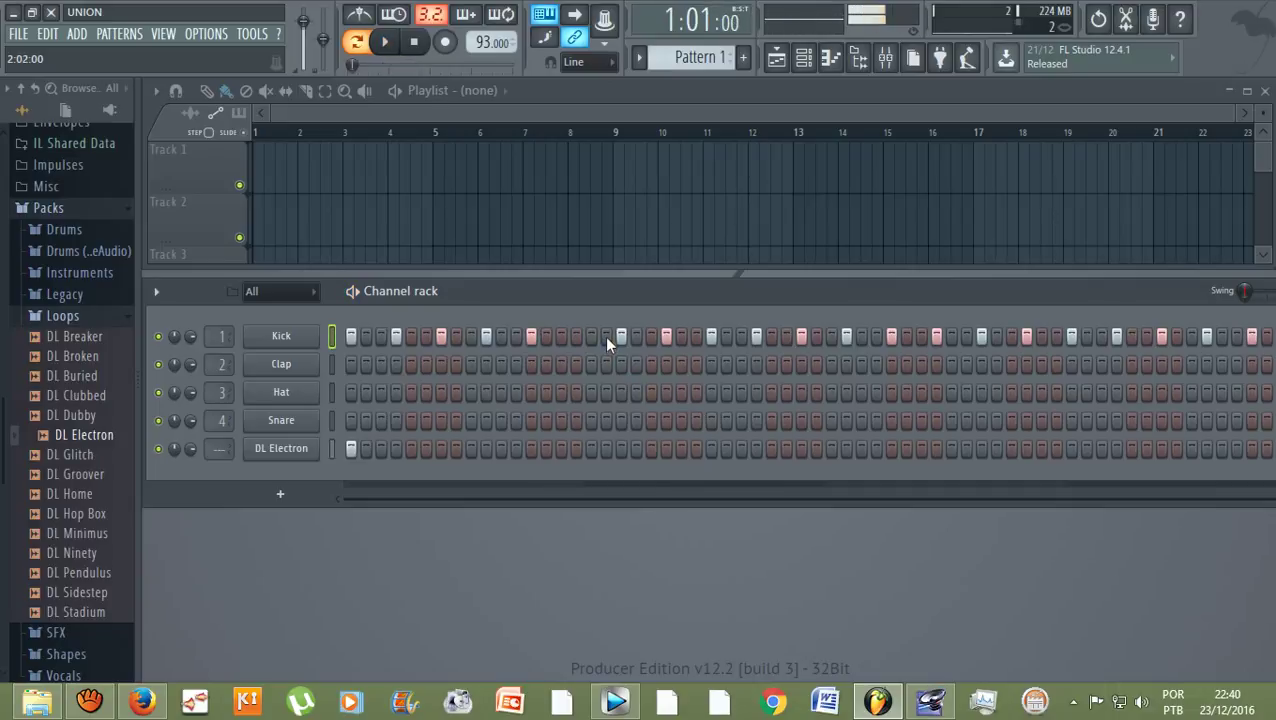
left_click(621, 337)
key("space")
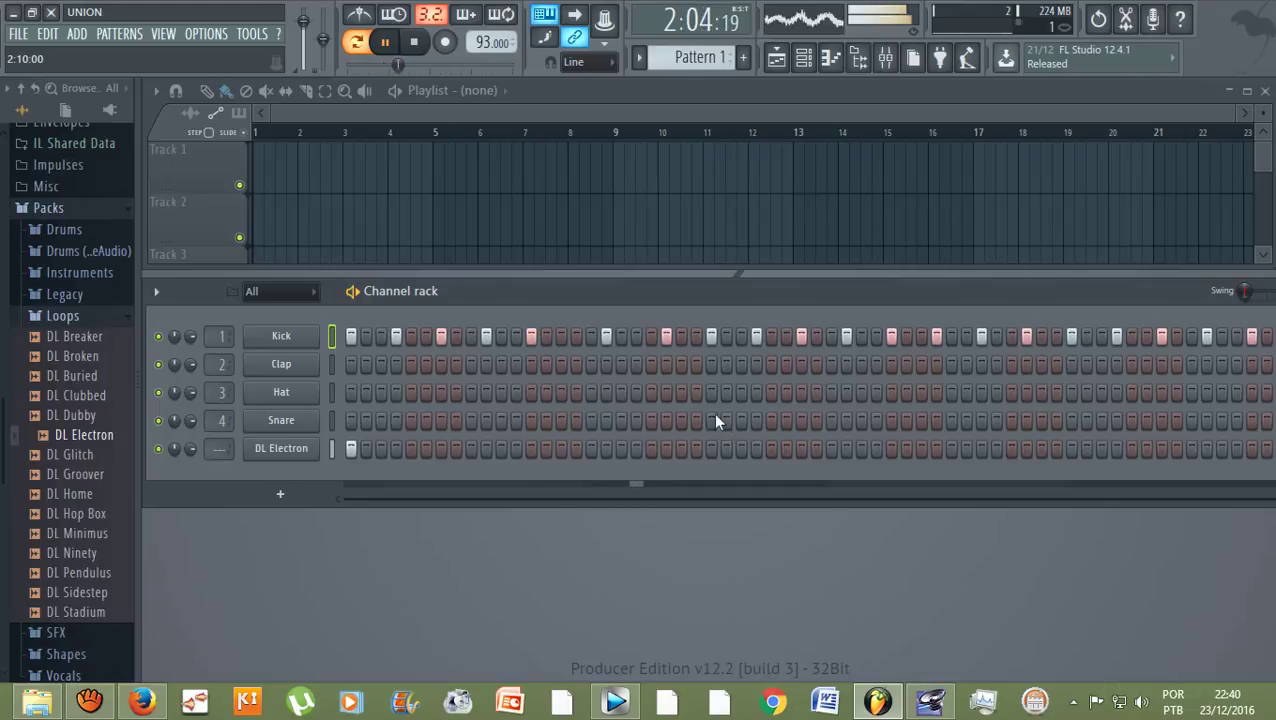
key("space")
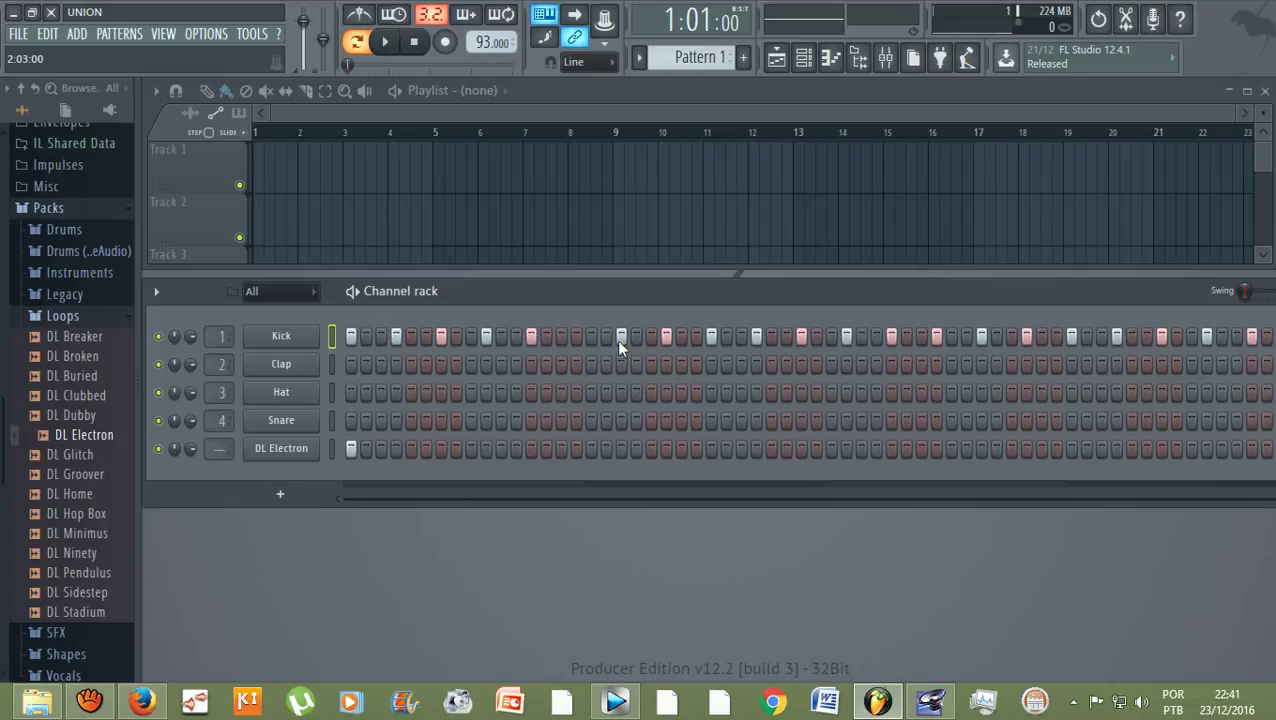
key("space")
key("space")
Fill the Hat channel on every 4 steps and play it together with the Kick and the DL Electron loop.
right_click(296, 396)
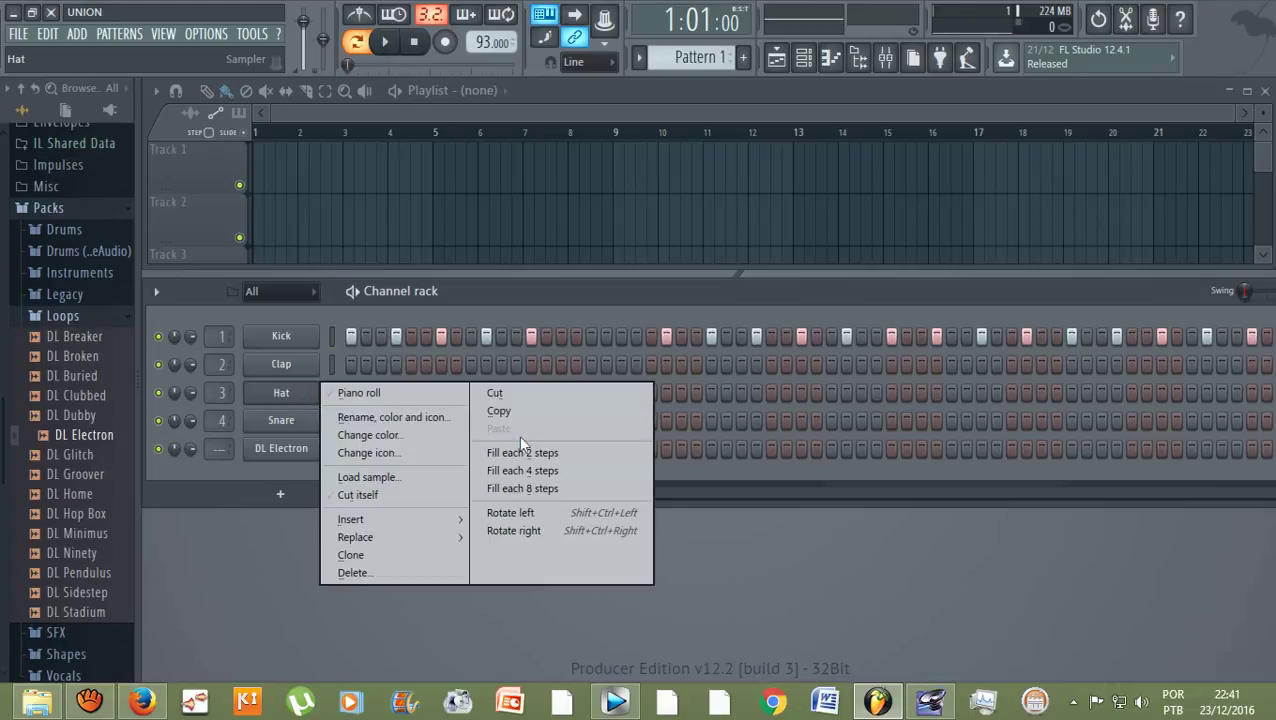
left_click(557, 475)
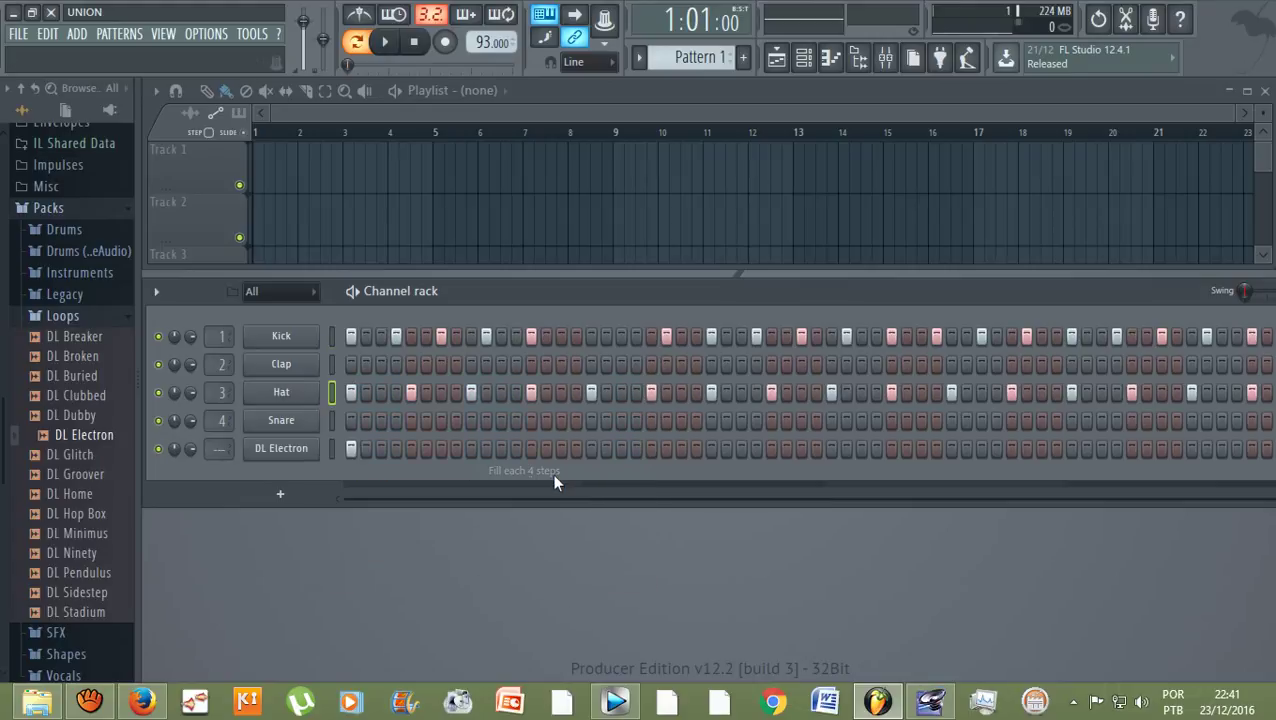
key("space")
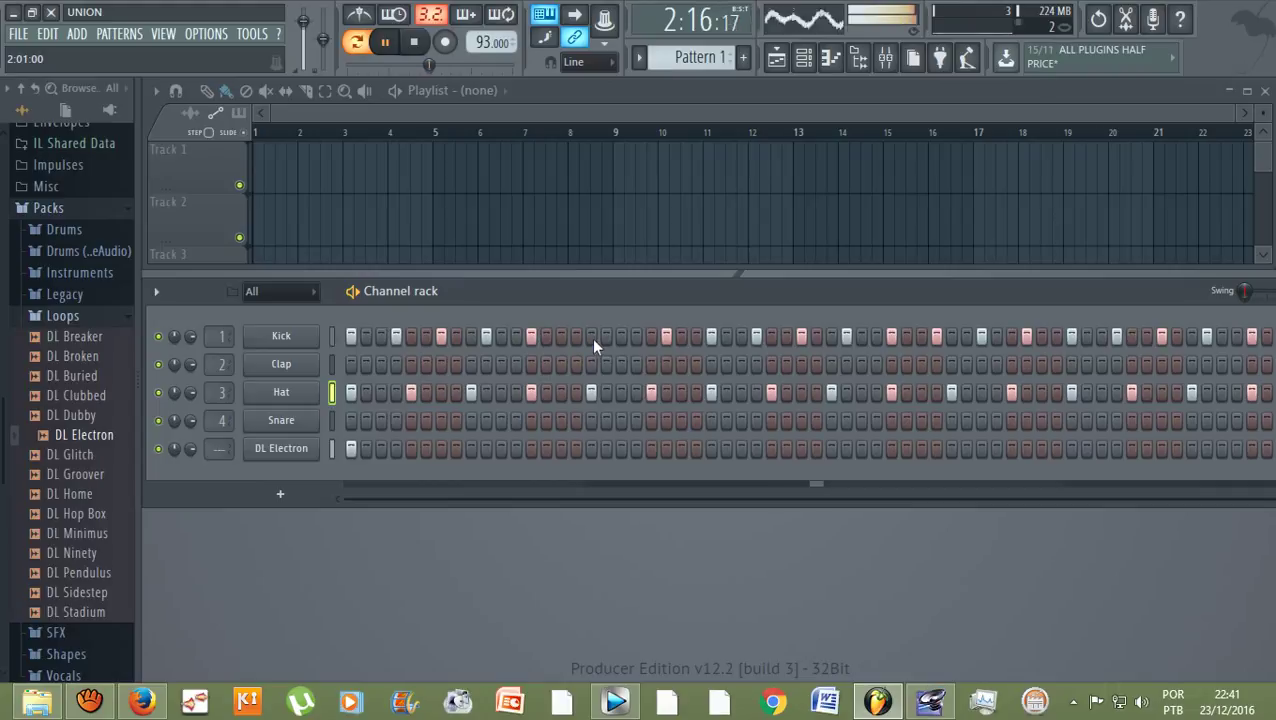
key("space")
Clear all Kick hits after step 13, keeping only those on steps 1, 4, 7, 10 and 13.
left_click(666, 337)
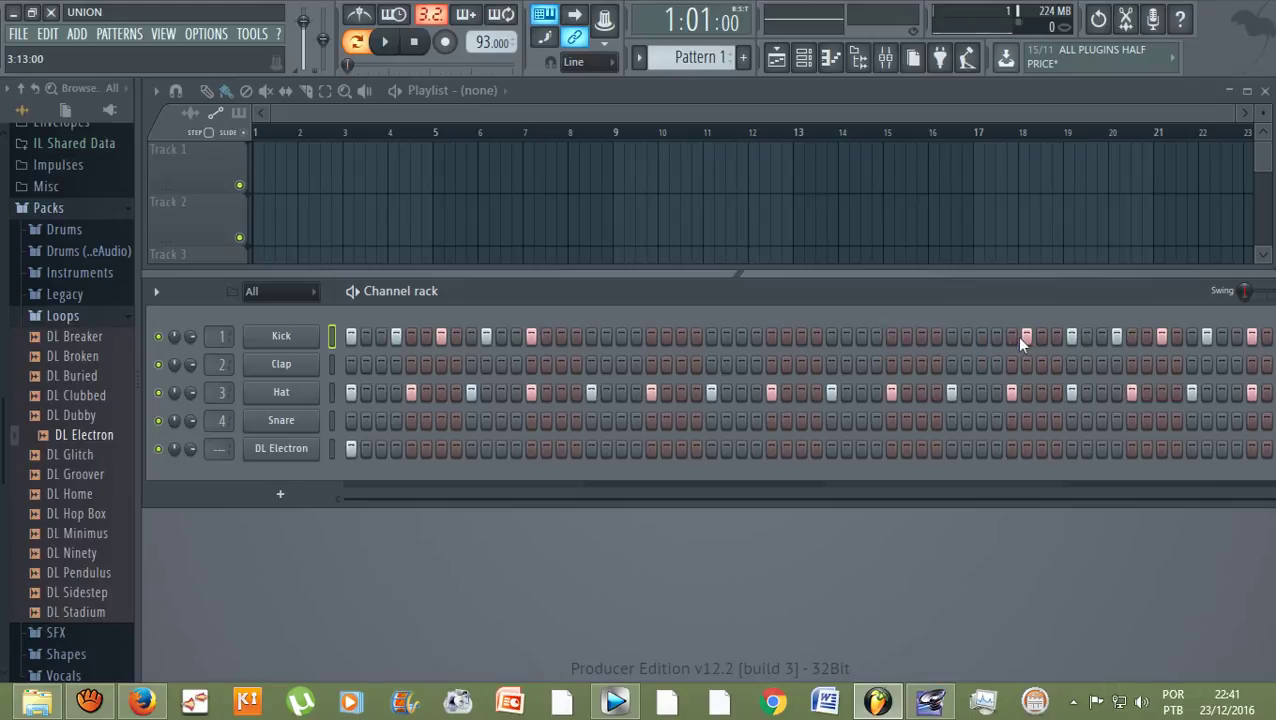
left_click(1207, 337)
left_click(1252, 337)
Clear all Hat hits after step 13, shortening the pattern to 16 steps.
left_click(1252, 393)
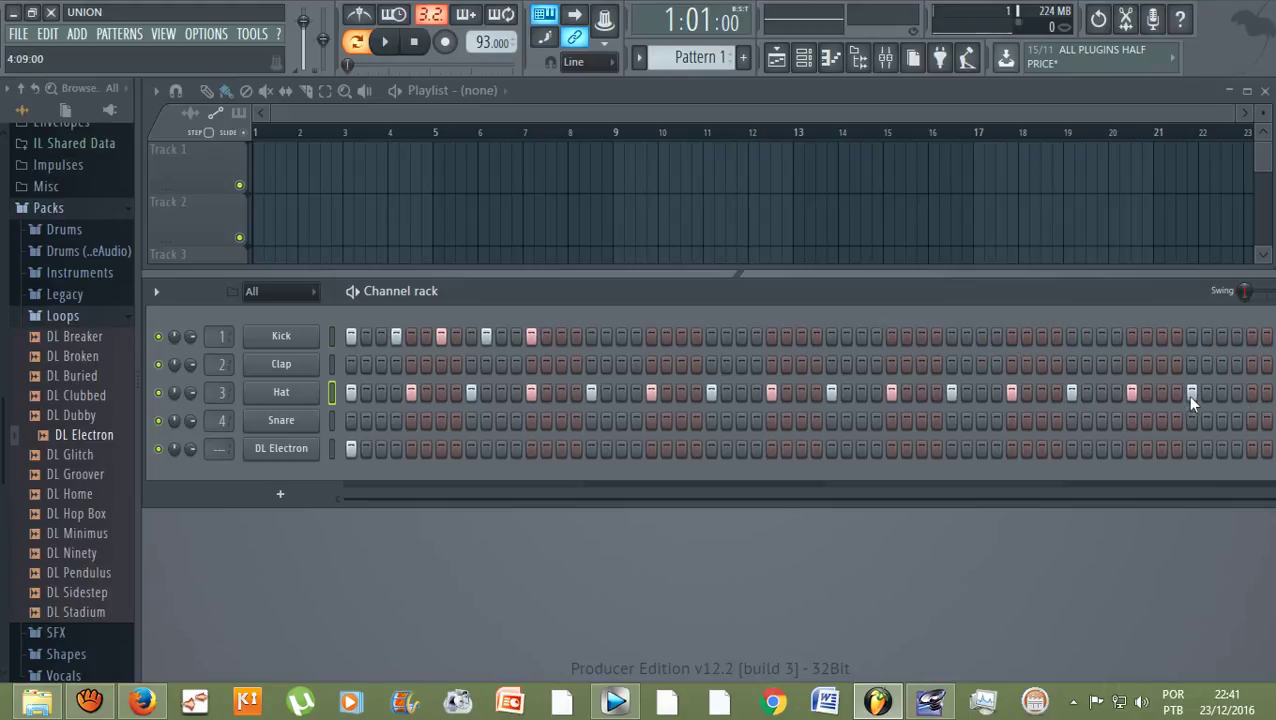
left_click(1071, 392)
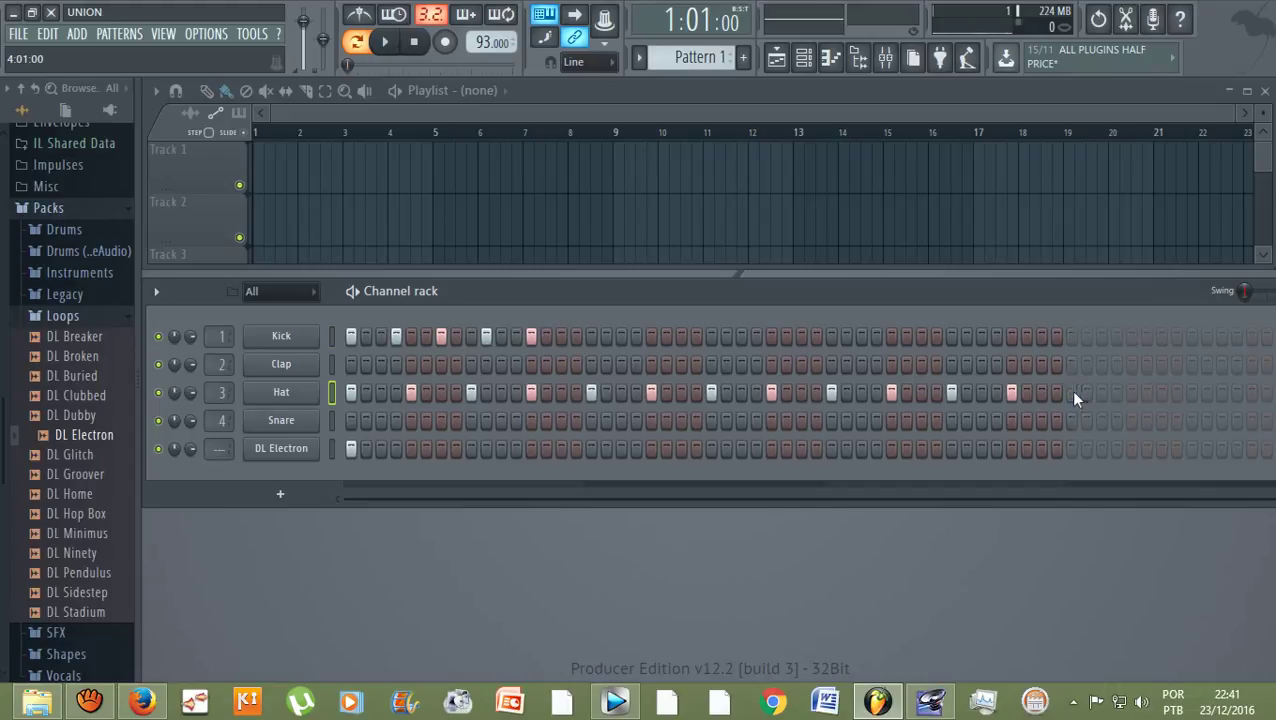
left_click(1011, 392)
left_click(831, 392)
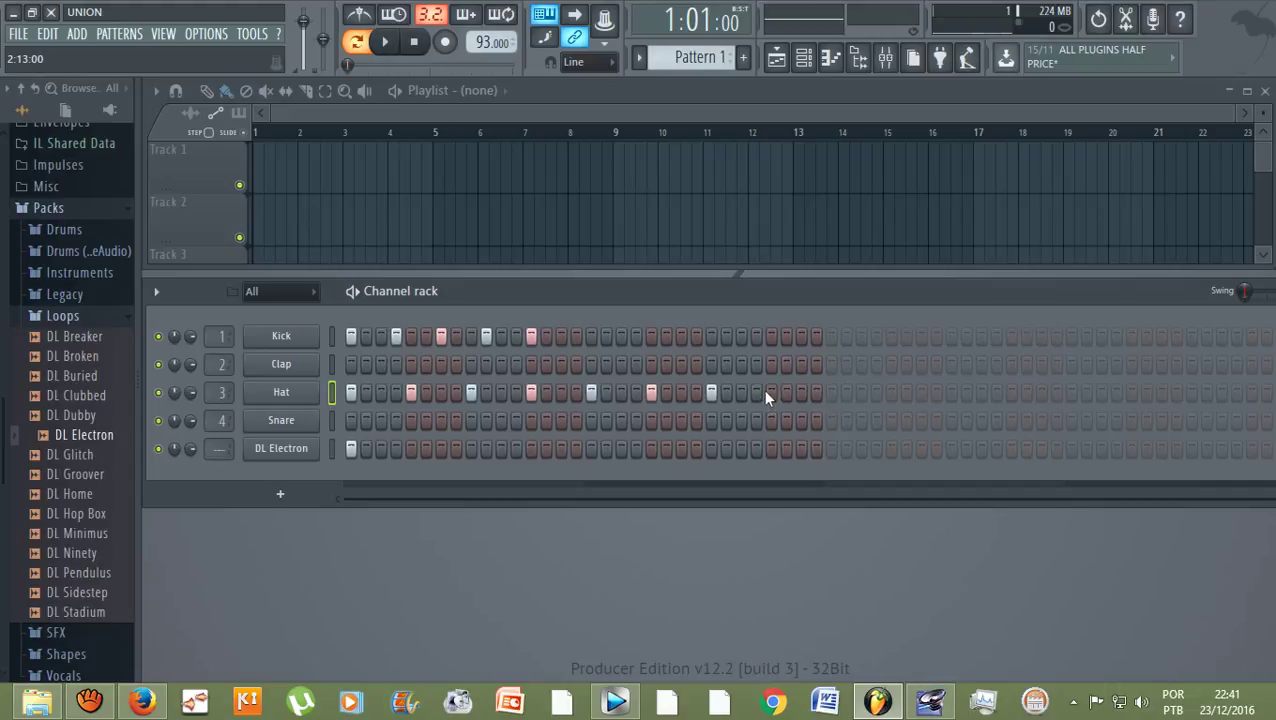
left_click(594, 392)
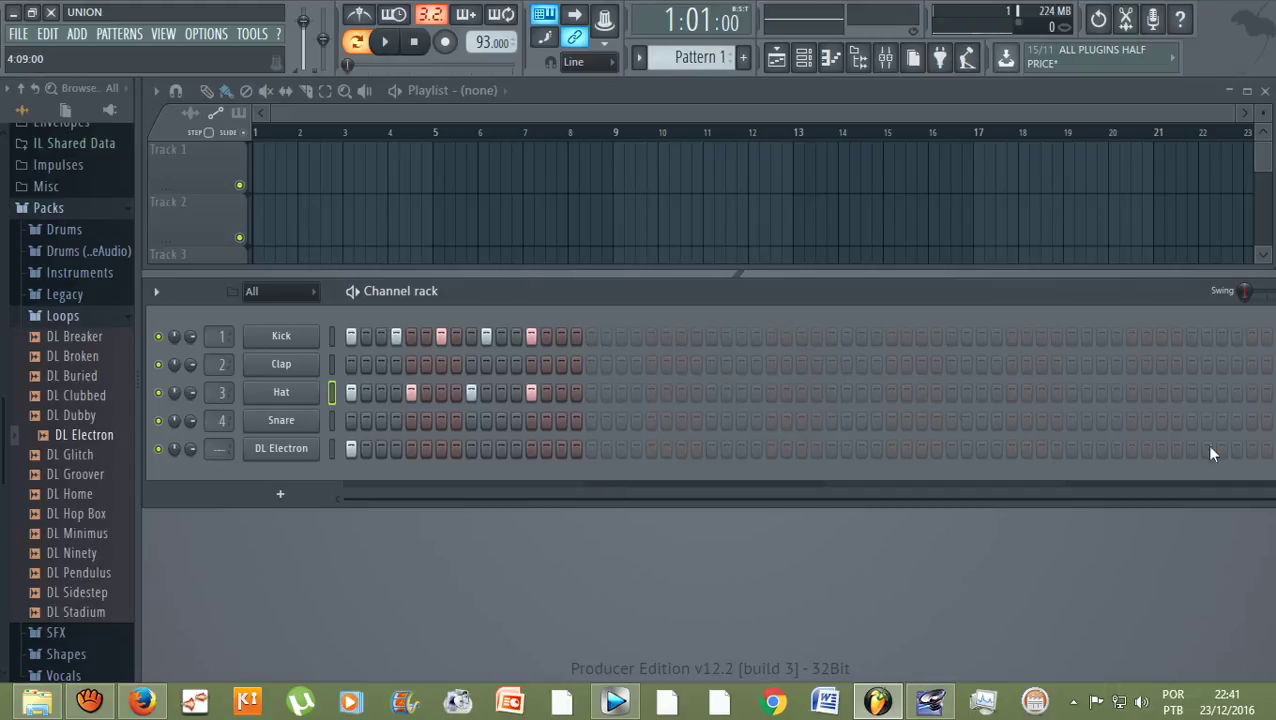
Play the 16-step pattern twice to hear the Kick and Hat rhythm against the DL Electron loop.
key("space")
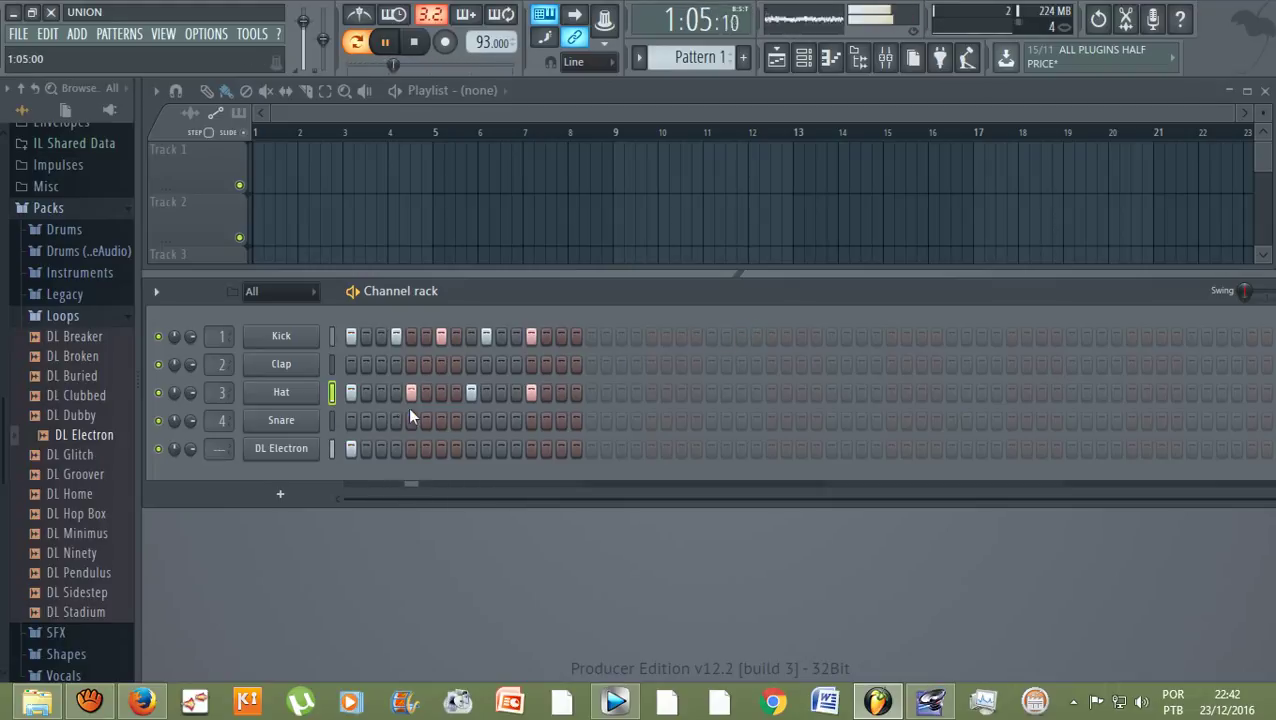
key("space")
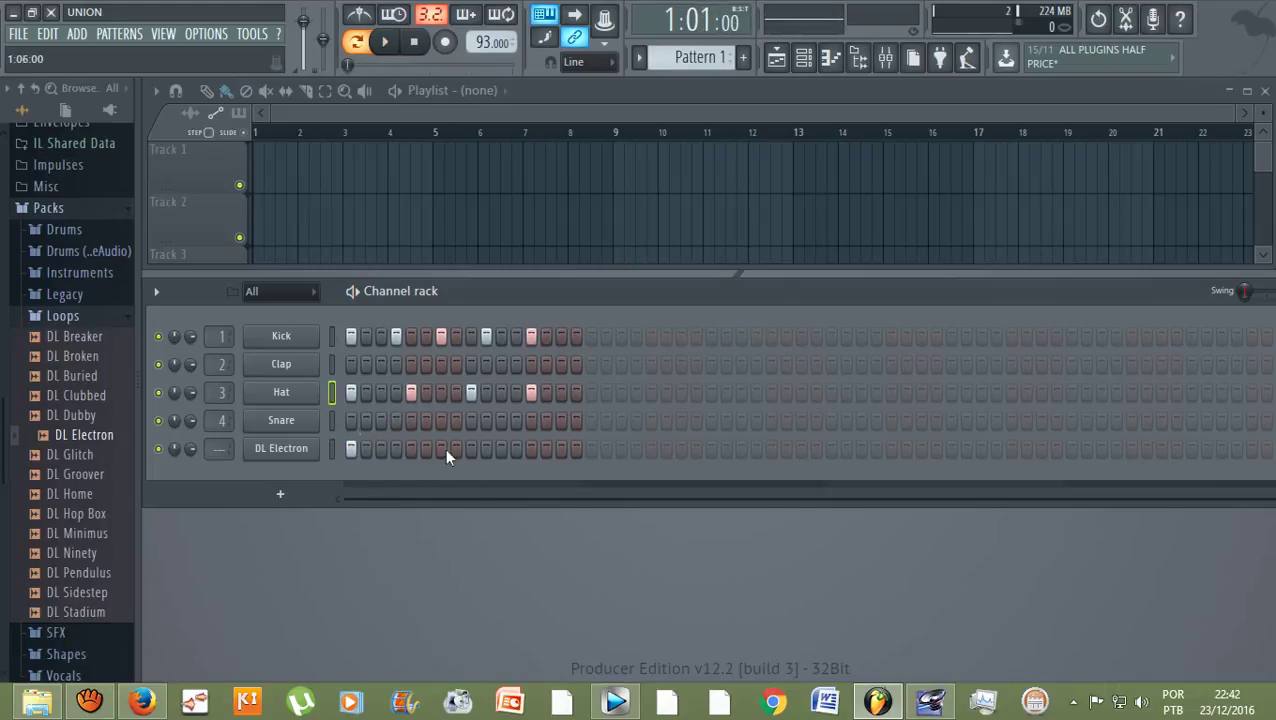
key("space")
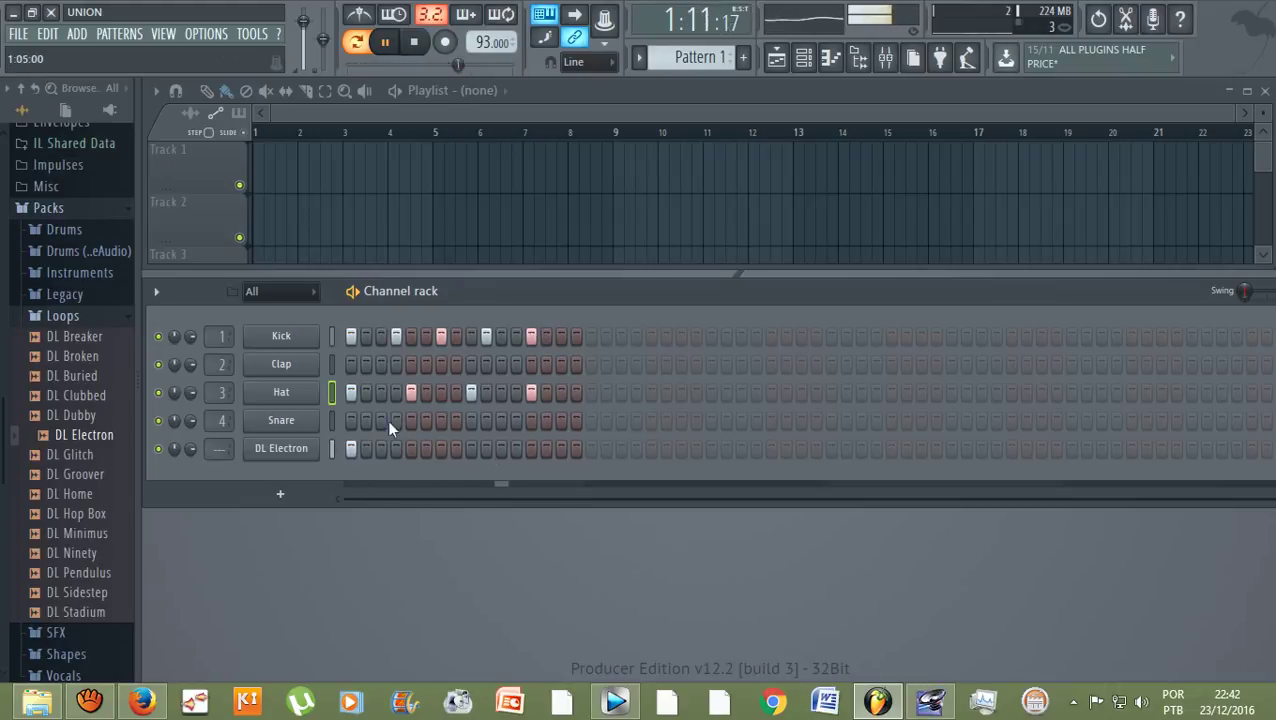
key("space")
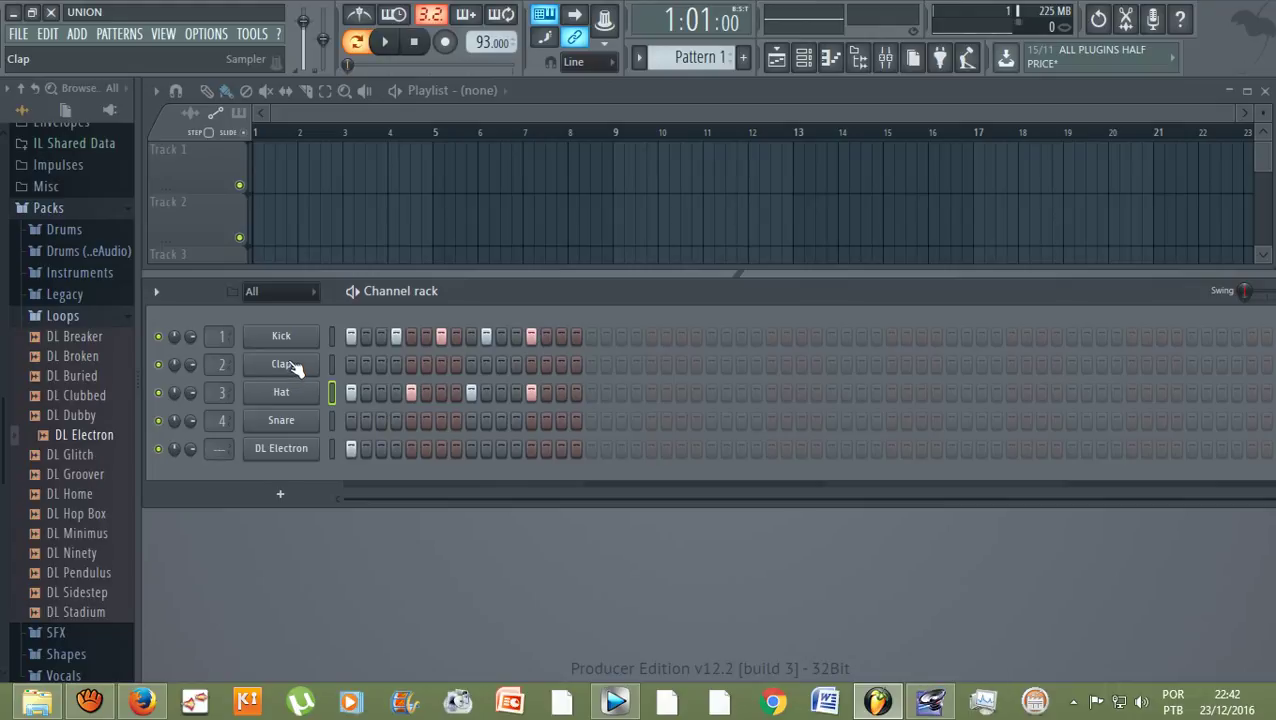
Try a Clap hit on step 6, move it to step 7, and play the pattern with each placement.
left_click(425, 363)
key("space")
key("space")
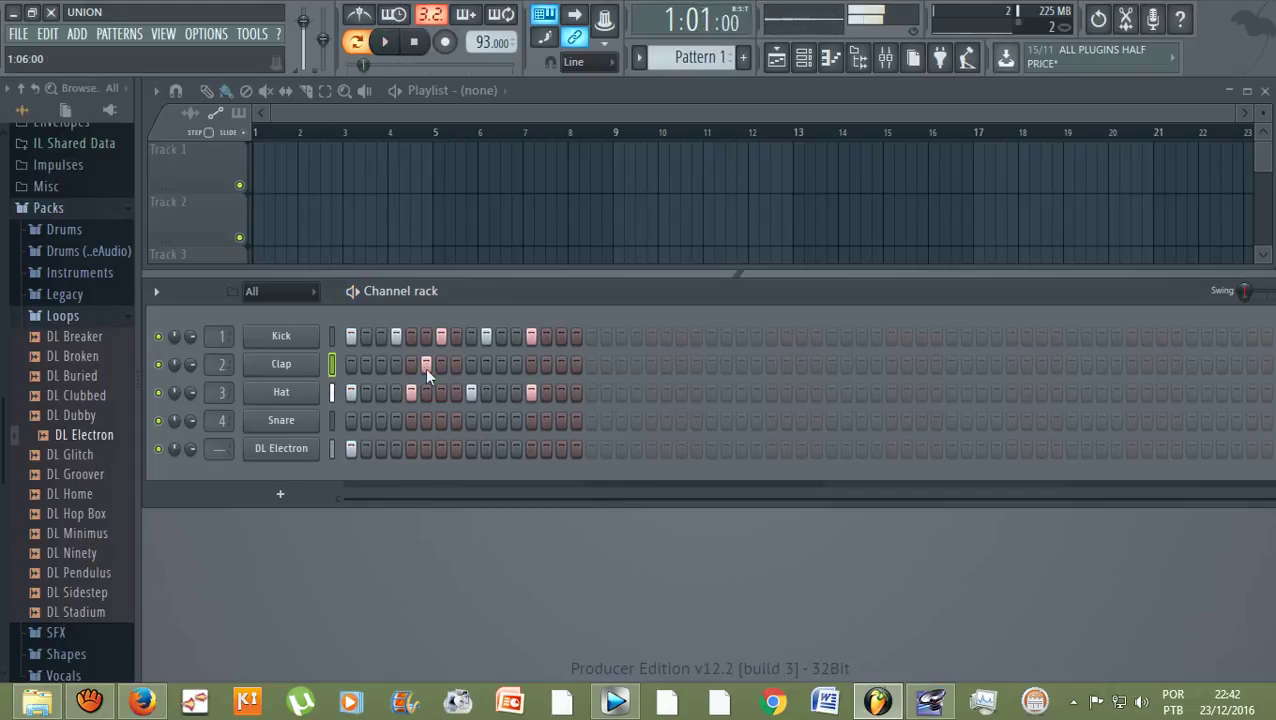
left_click(425, 364)
left_click(440, 364)
key("space")
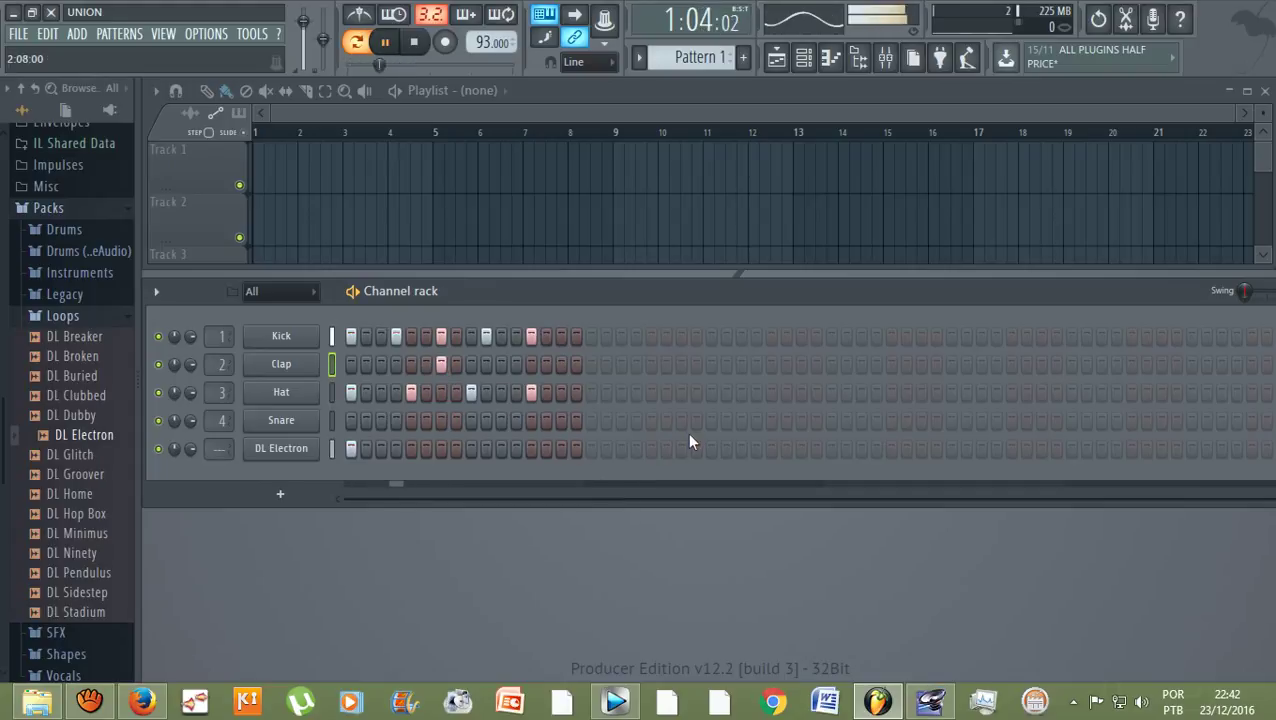
key("space")
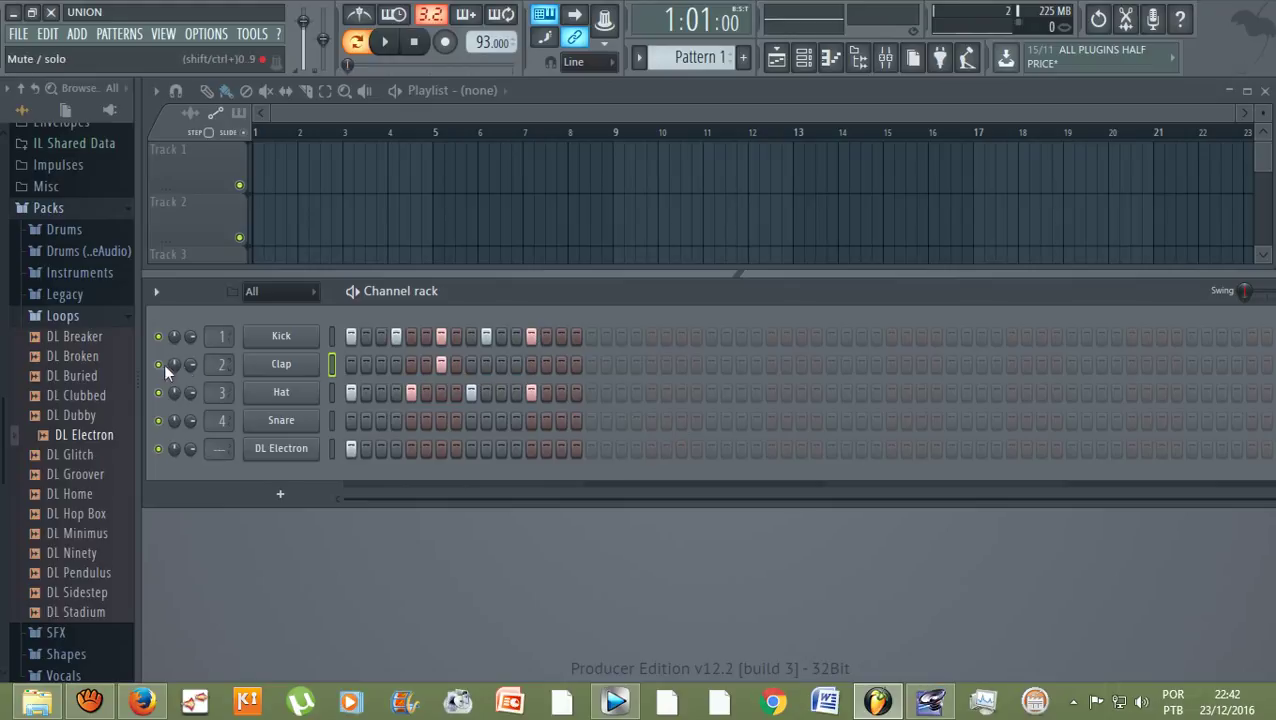
Lower the Clap channel's volume in stages to about 42%, playing the pattern after the changes.
left_click_drag(188, 362, 191, 369)
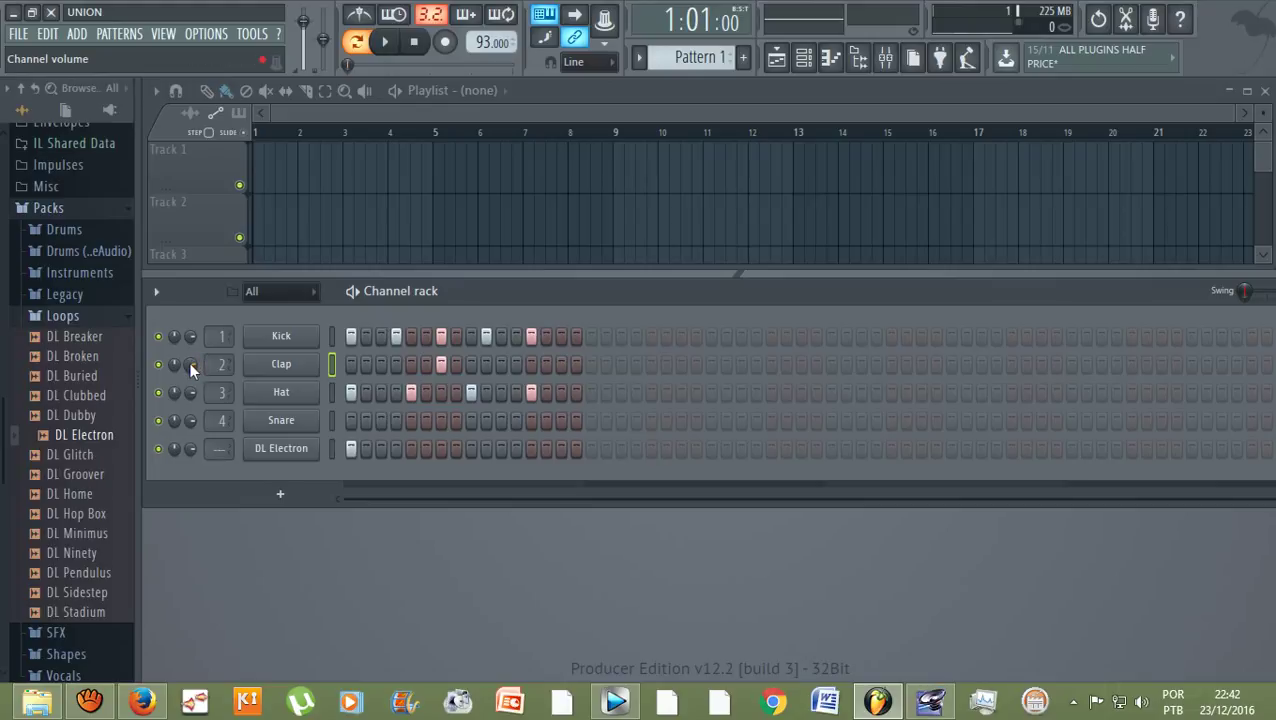
left_click_drag(189, 362, 245, 424)
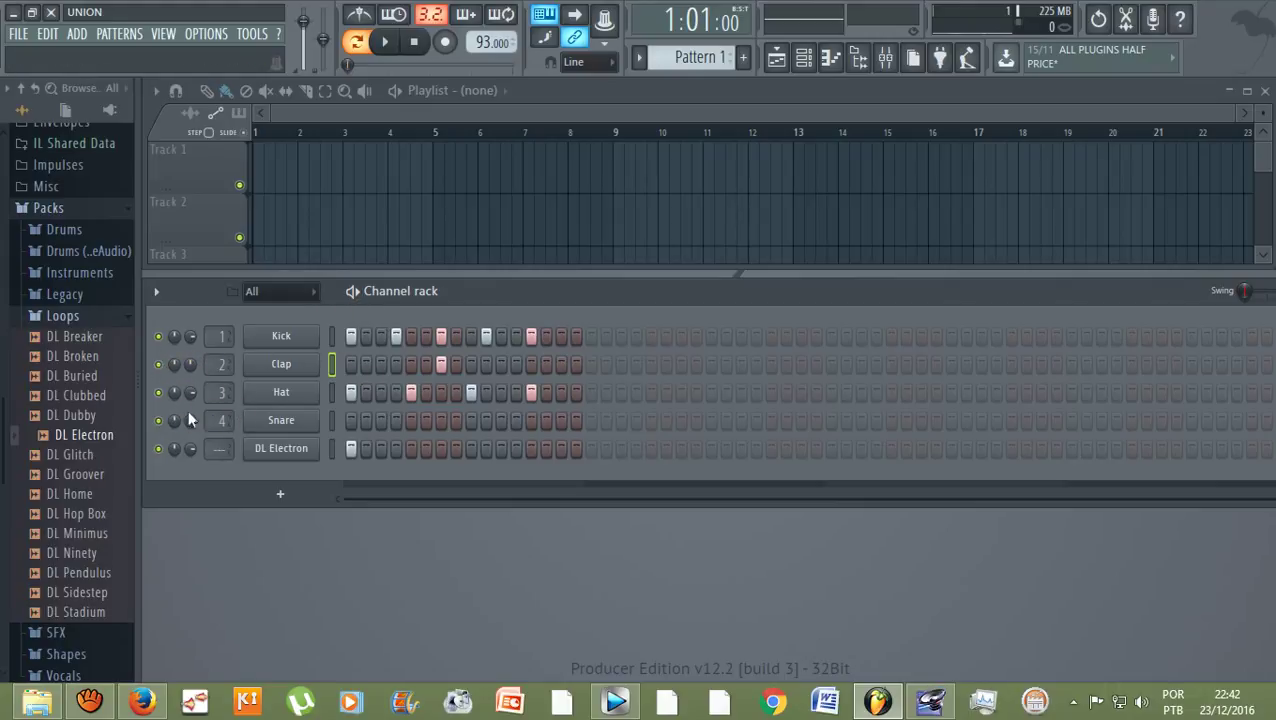
key("space")
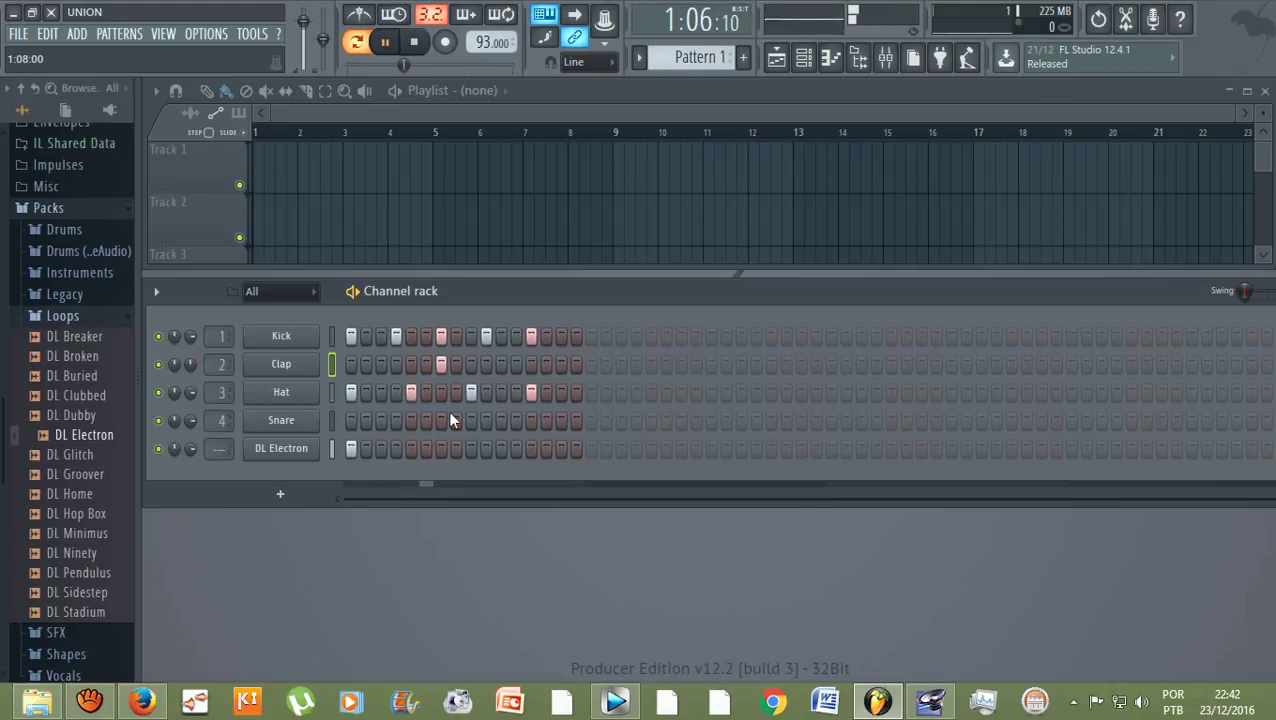
key("space")
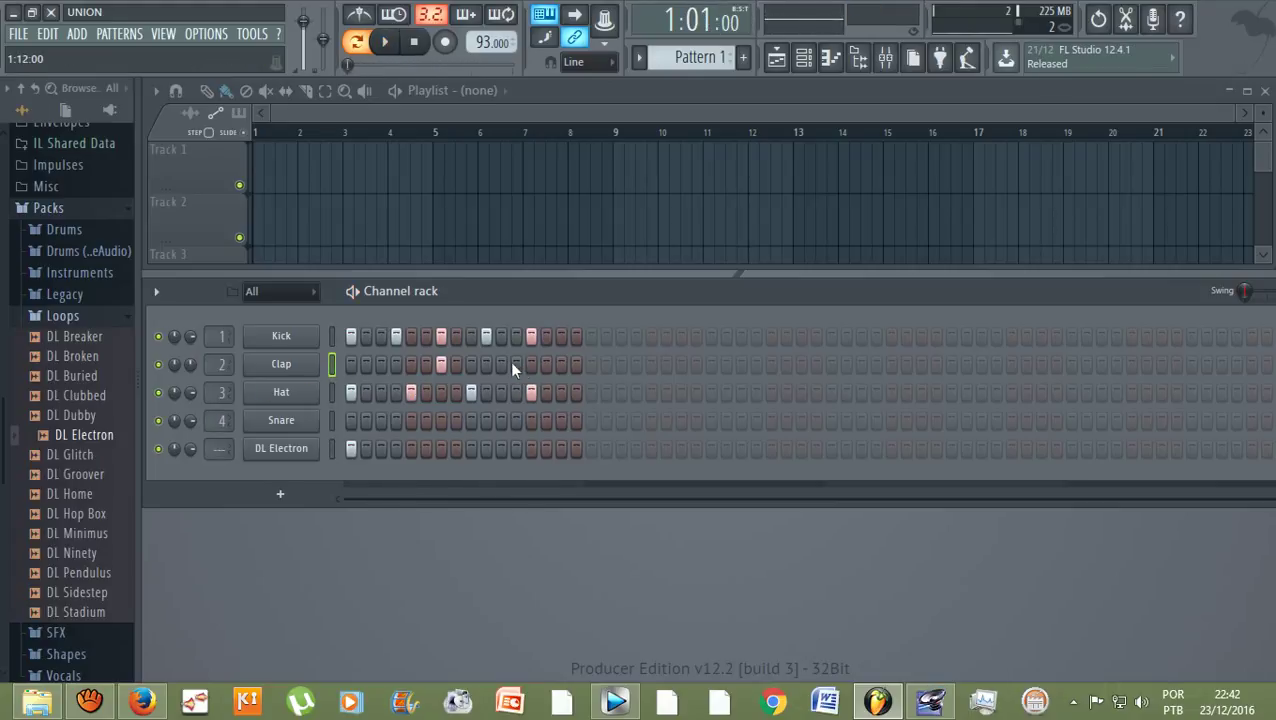
key("space")
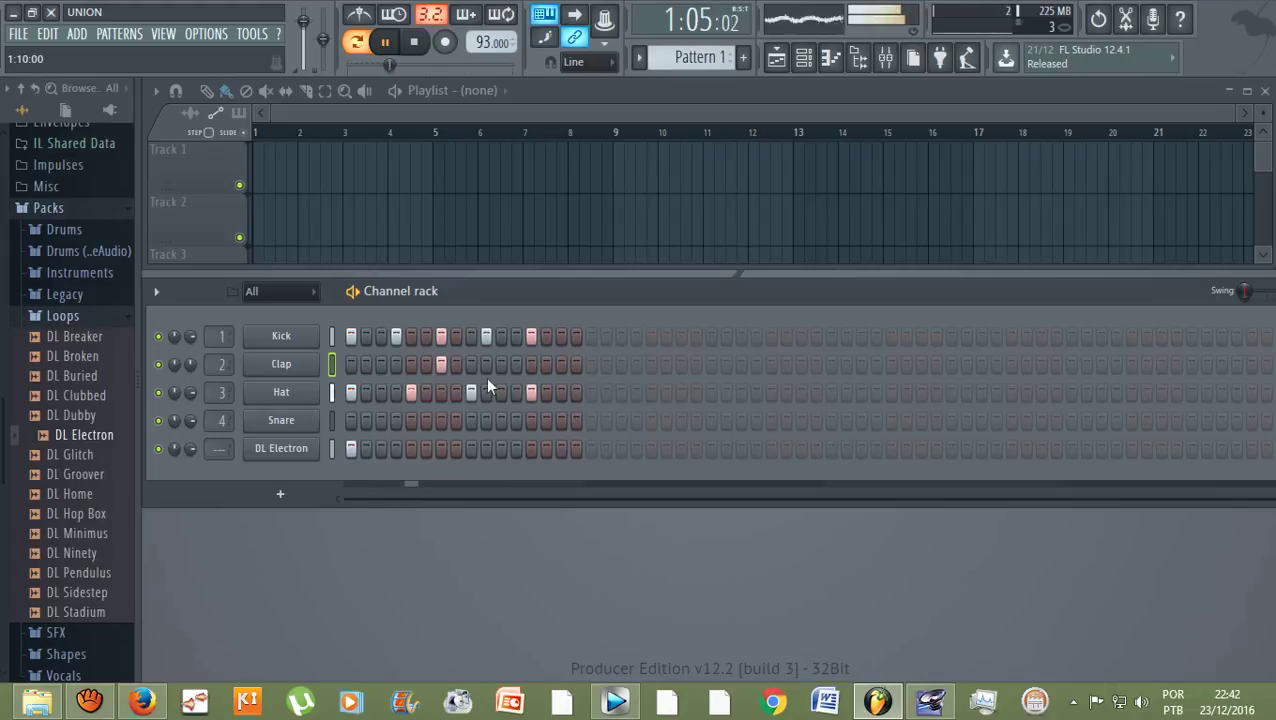
key("space")
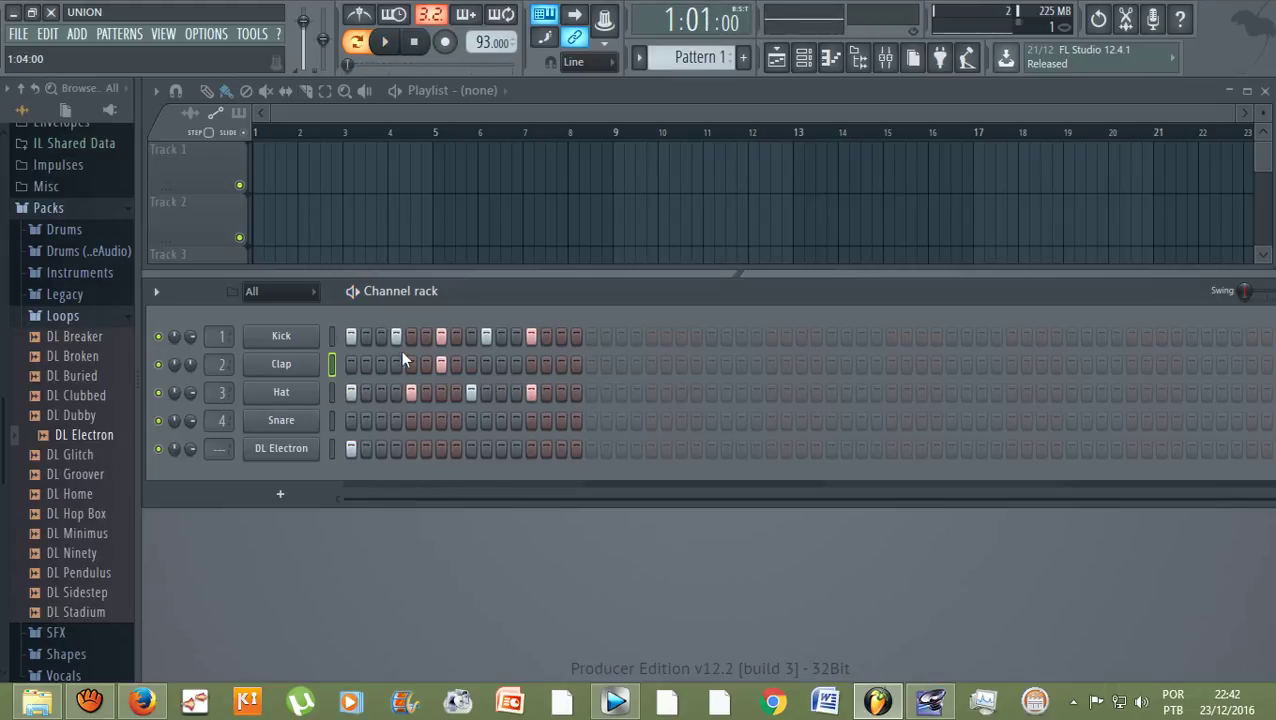
left_click_drag(189, 362, 188, 380)
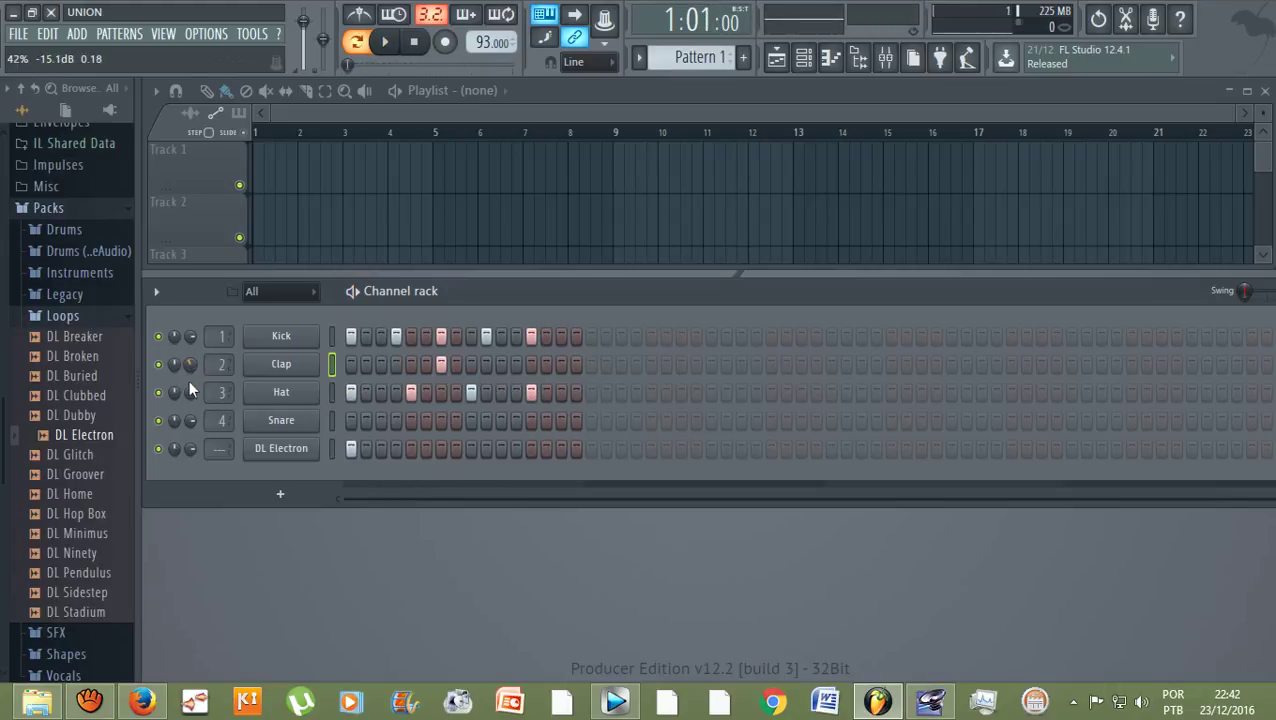
key("space")
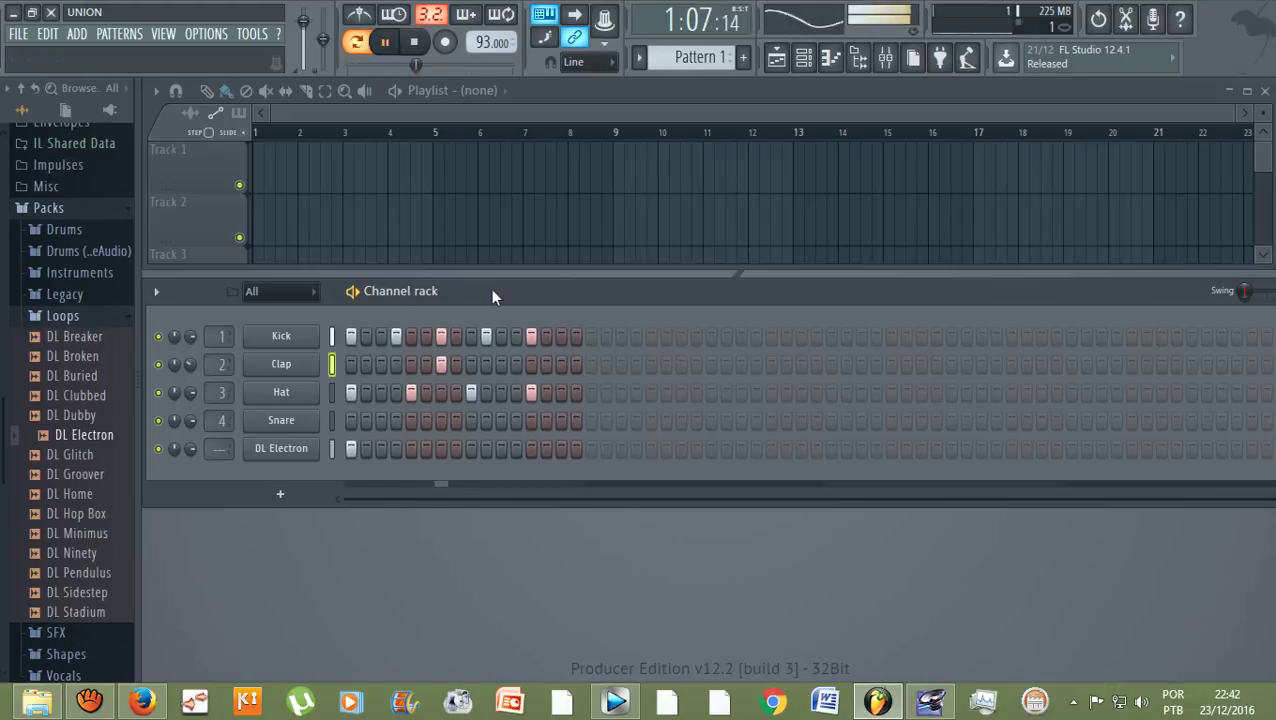
key("space")
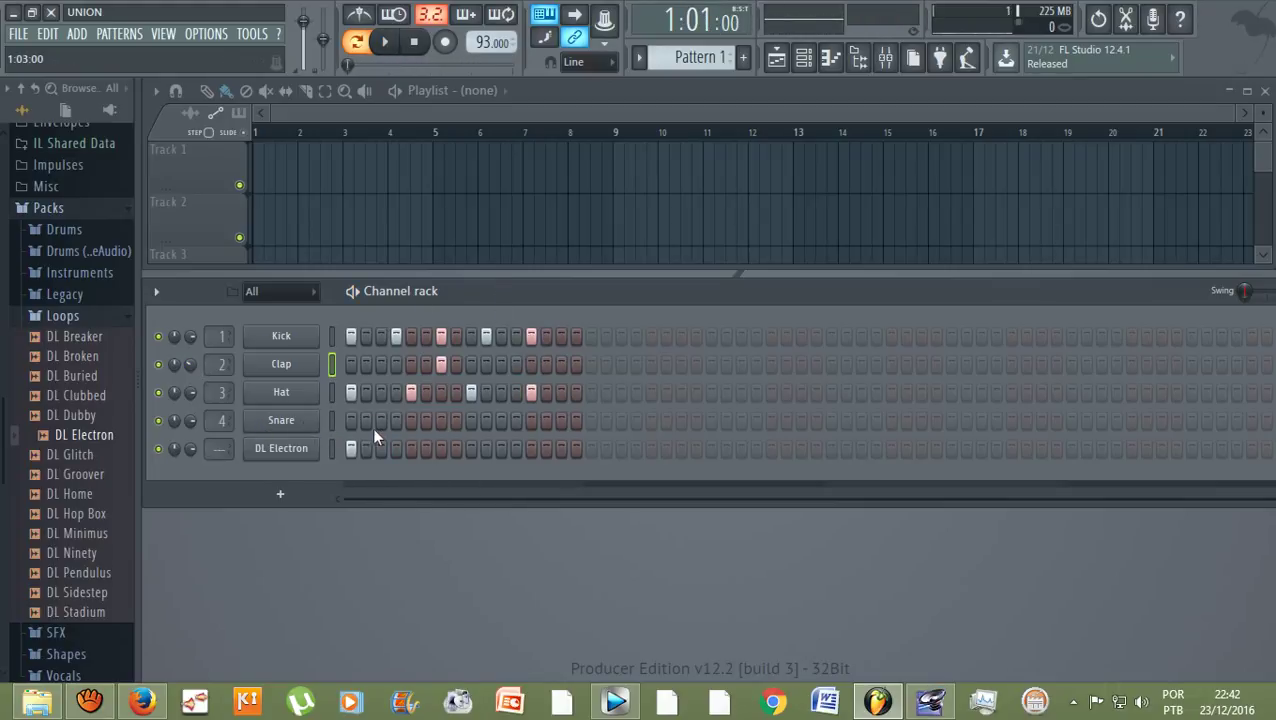
Add a Snare hit on step 8, leaving step 7 empty, and play the pattern.
key("space")
key("space")
left_click(441, 421)
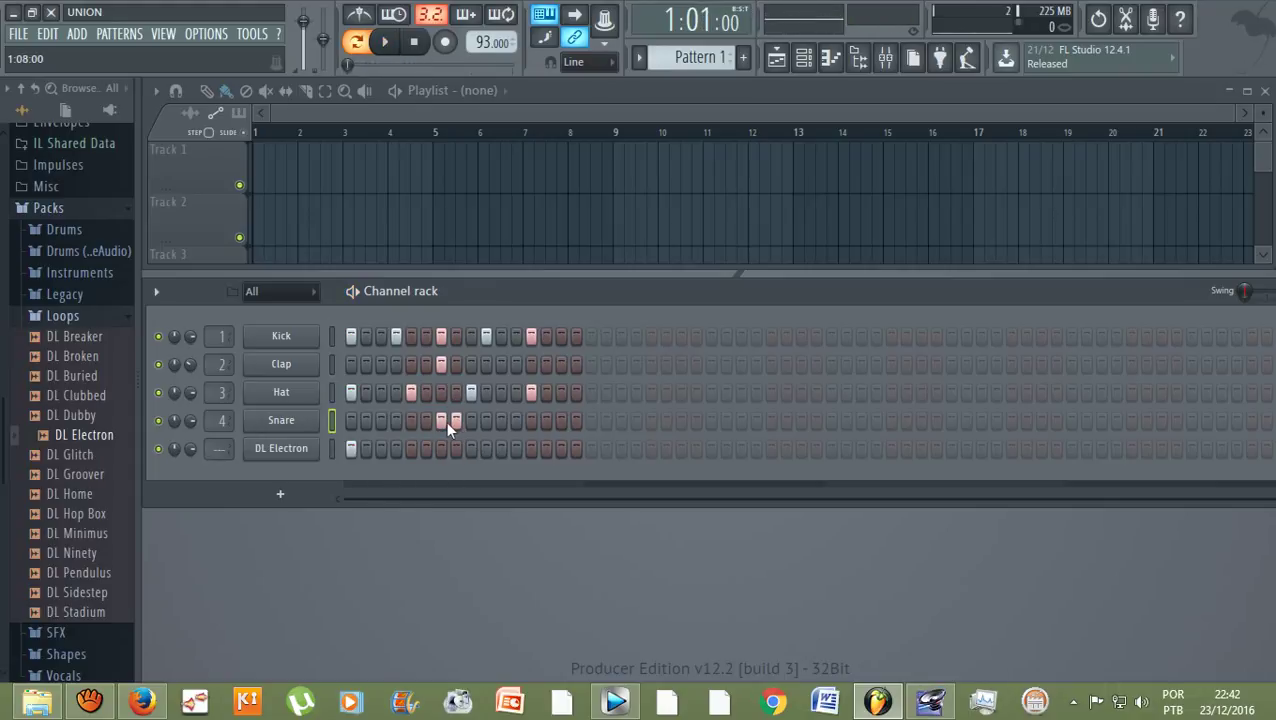
key("space")
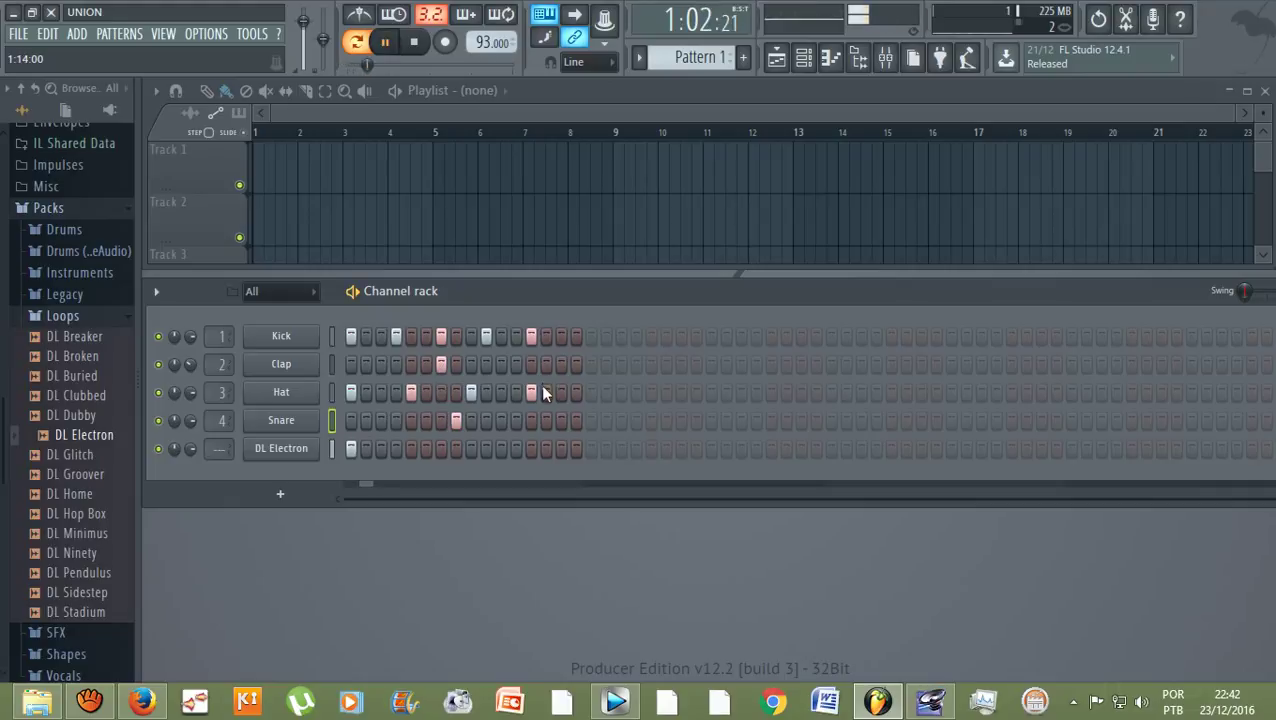
key("space")
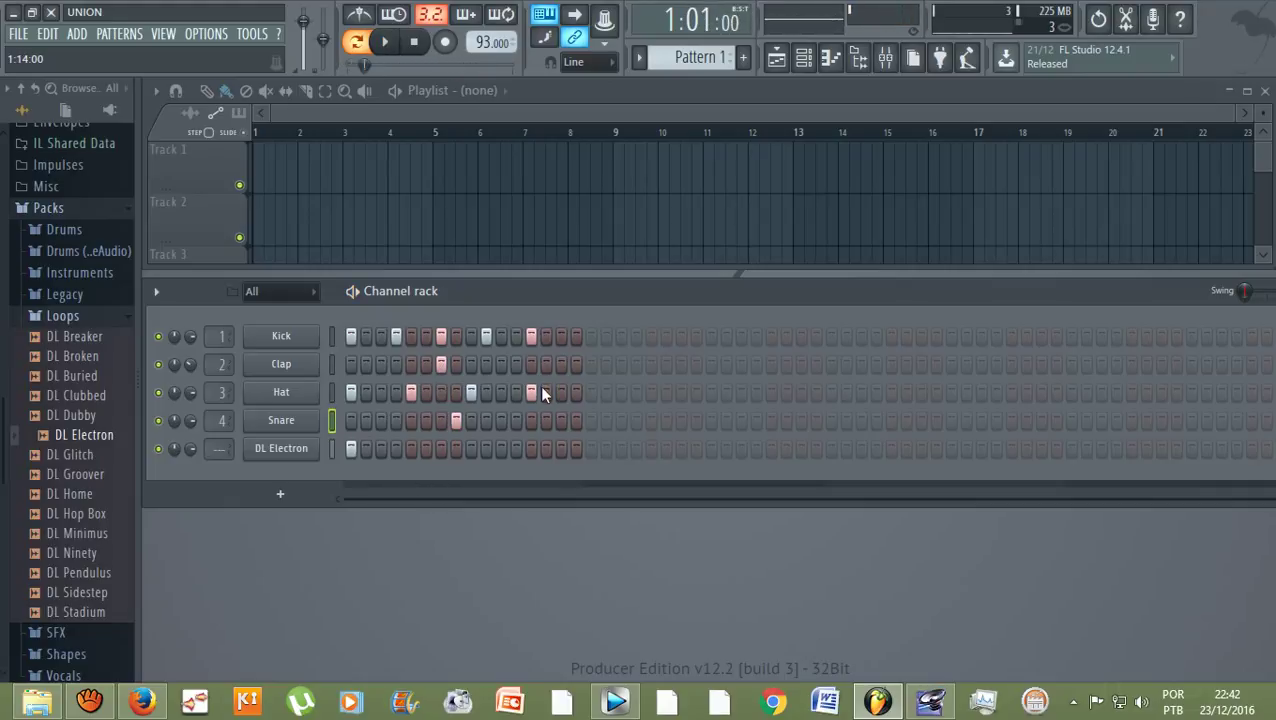
left_click(89, 700)
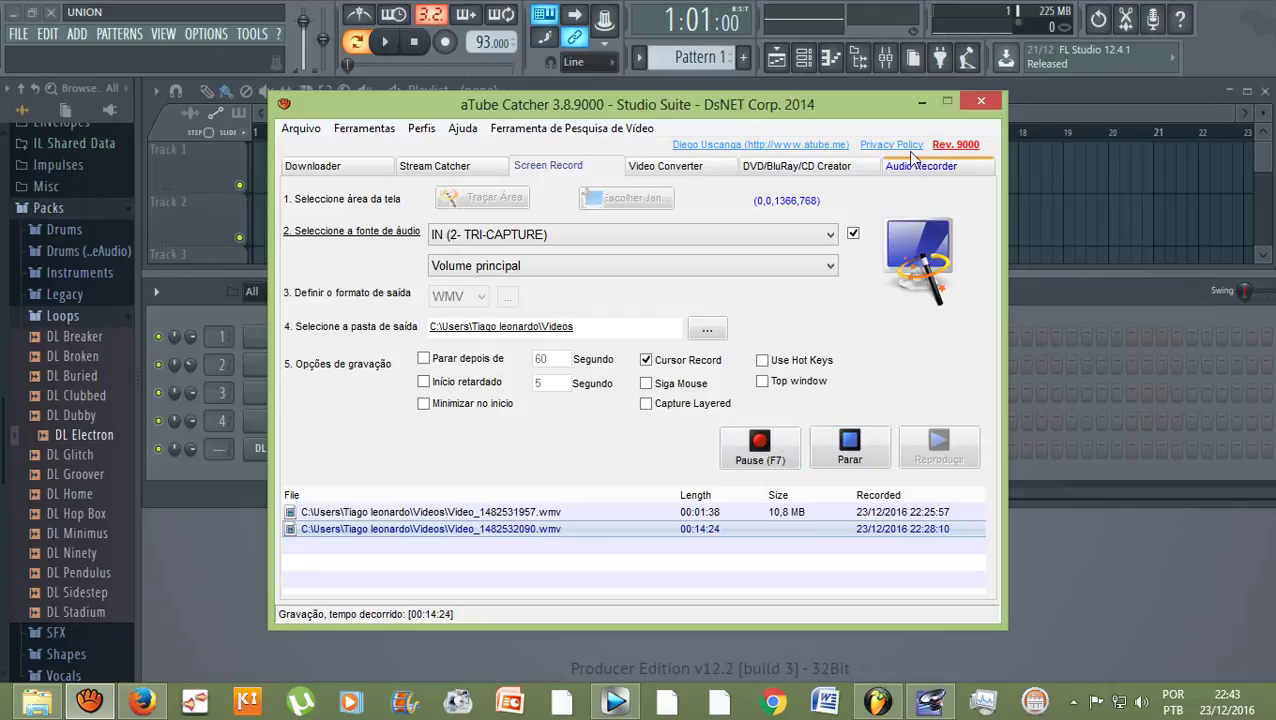
left_click(947, 101)
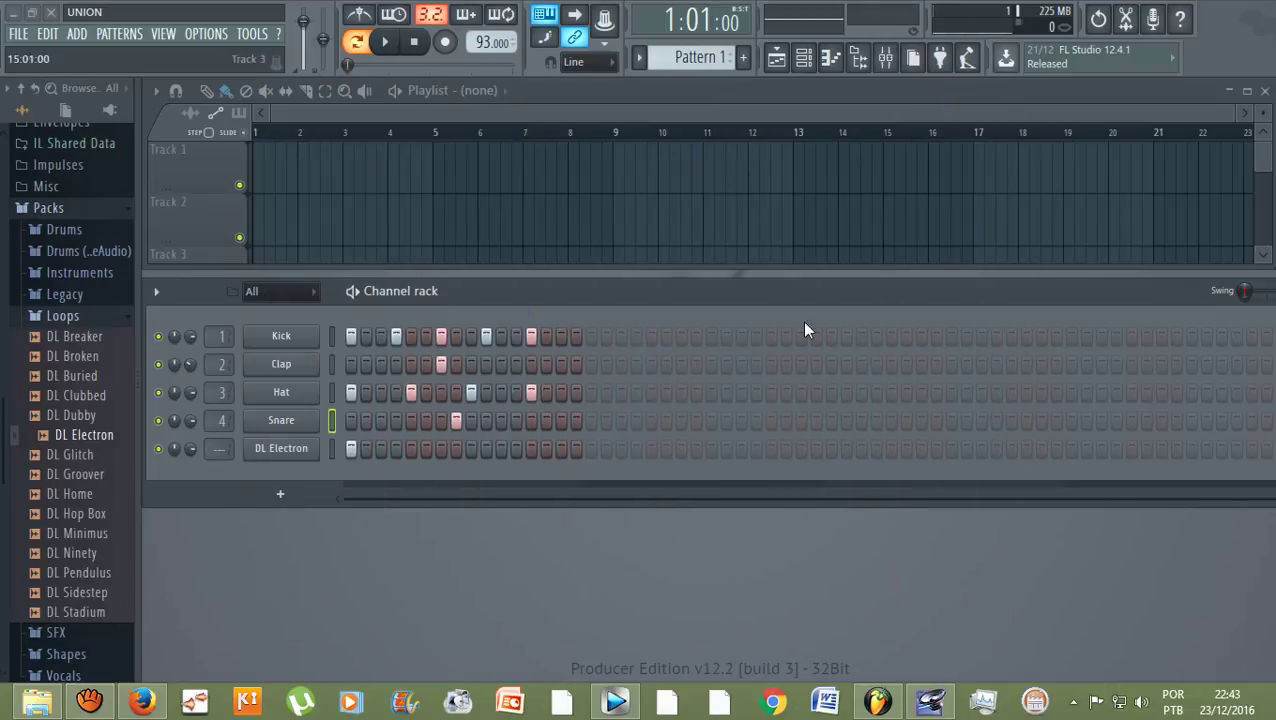
Clear the Clap hit on step 7 and play the pattern with Kick, Hat, Snare and the loop.
left_click(440, 362)
key("space")
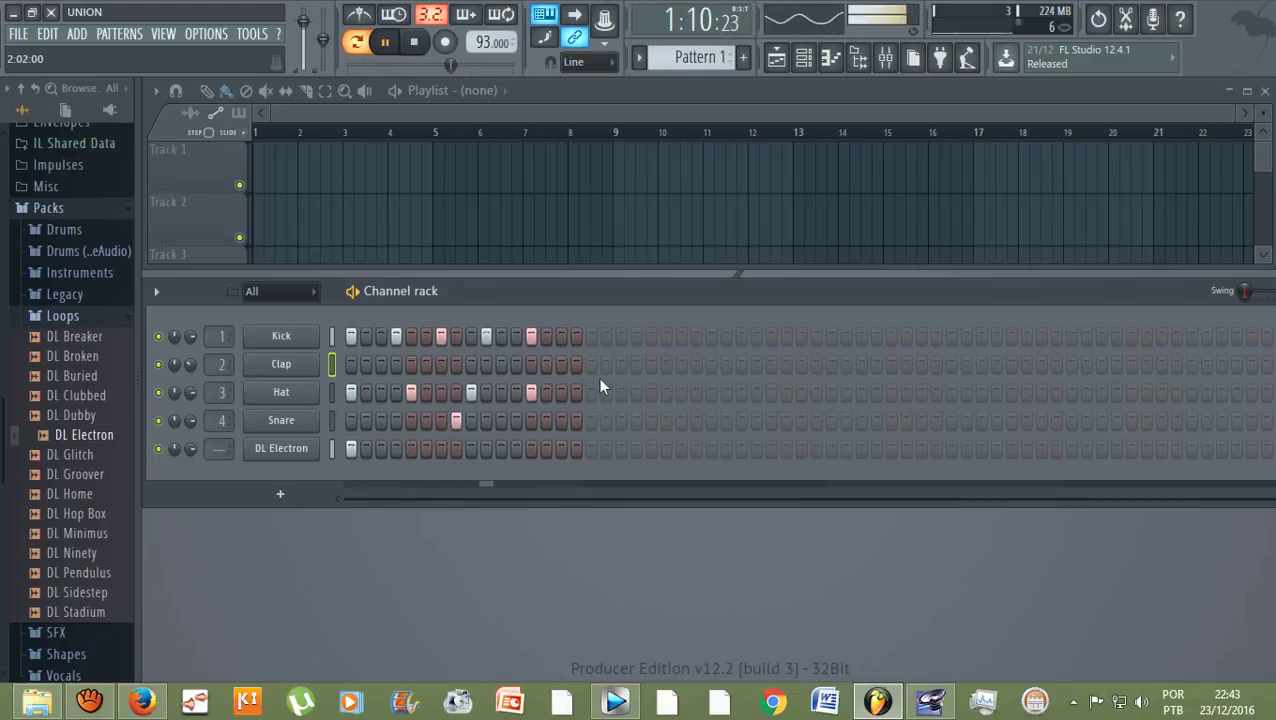
key("space")
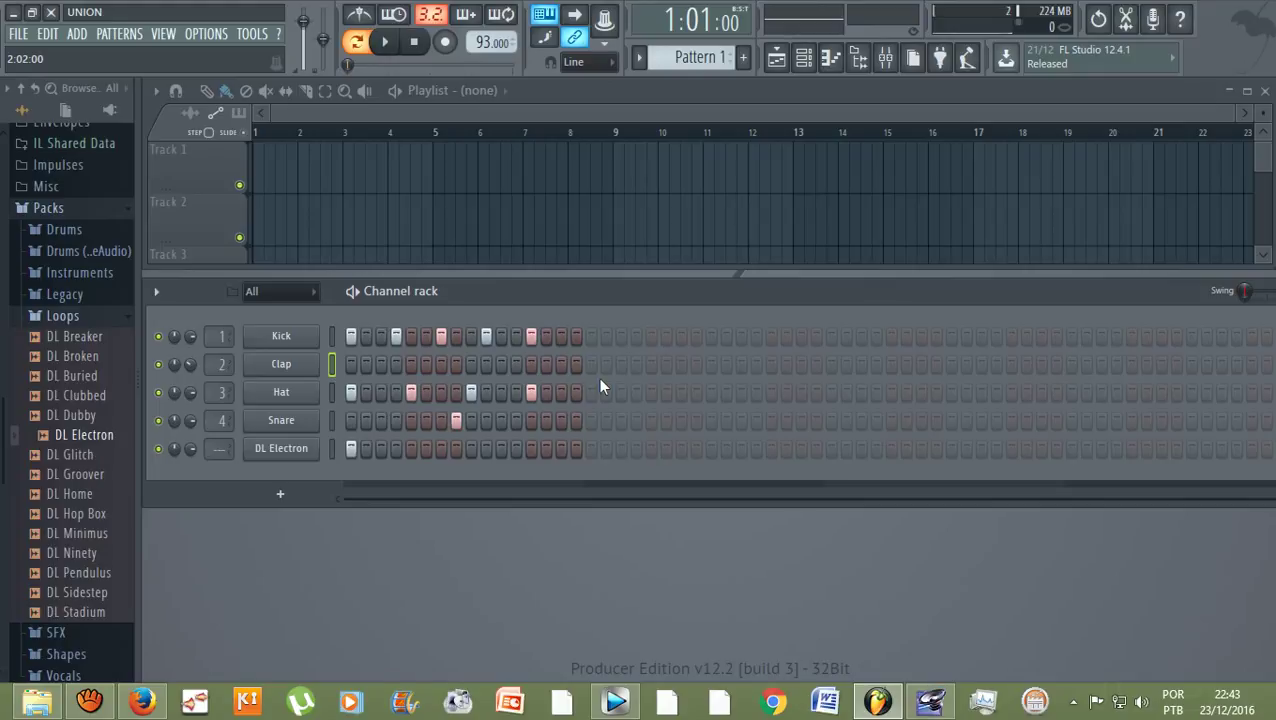
Clone the Hat channel, fill the copy on every 2 steps, and play the pattern.
right_click(280, 396)
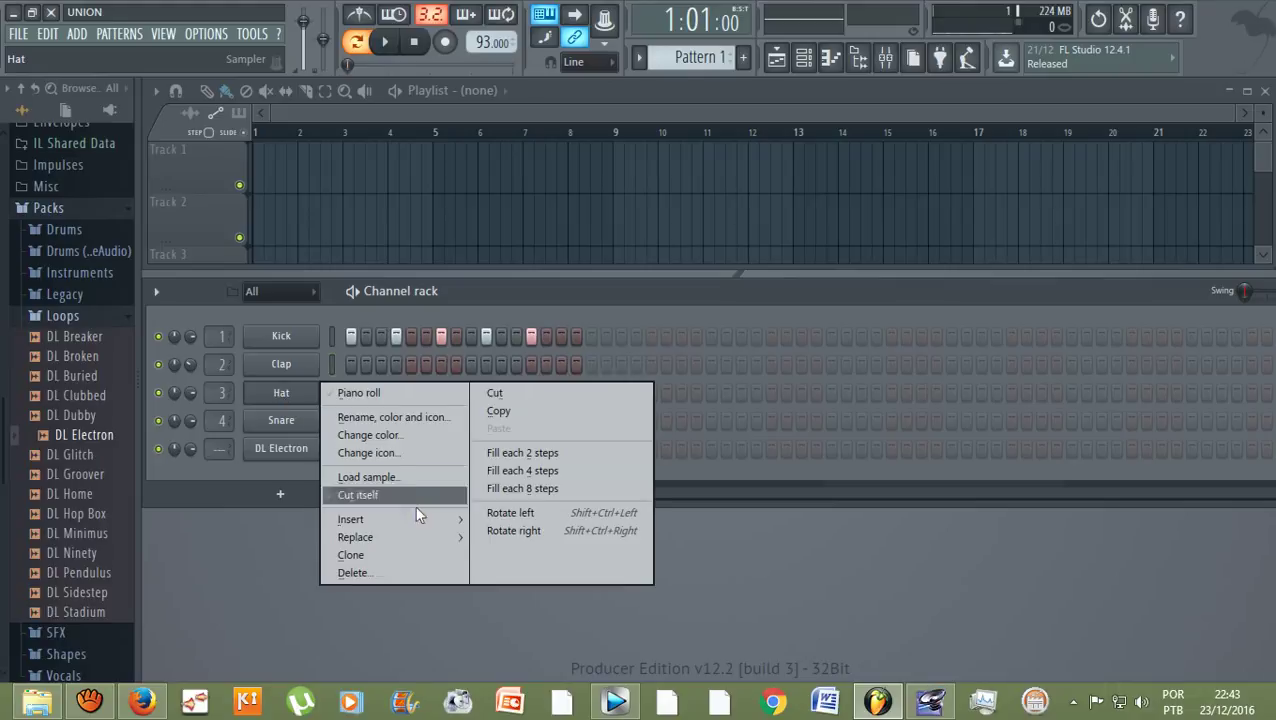
left_click(394, 553)
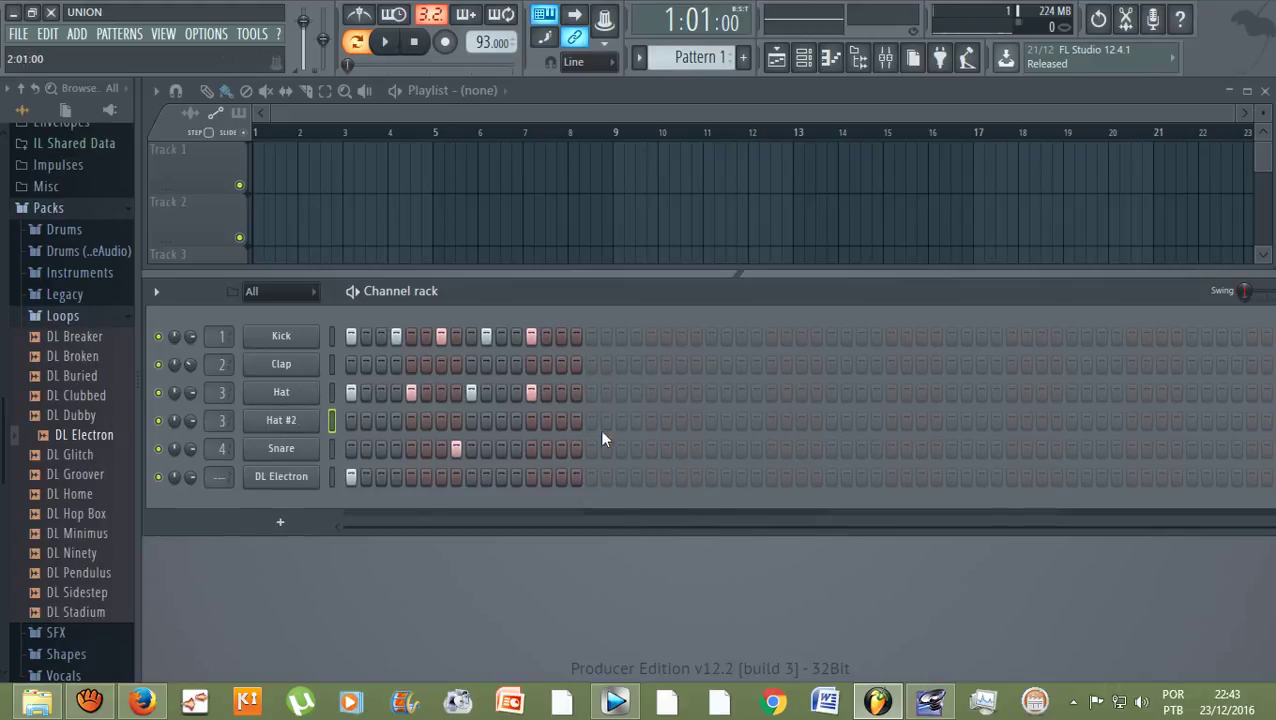
right_click(302, 420)
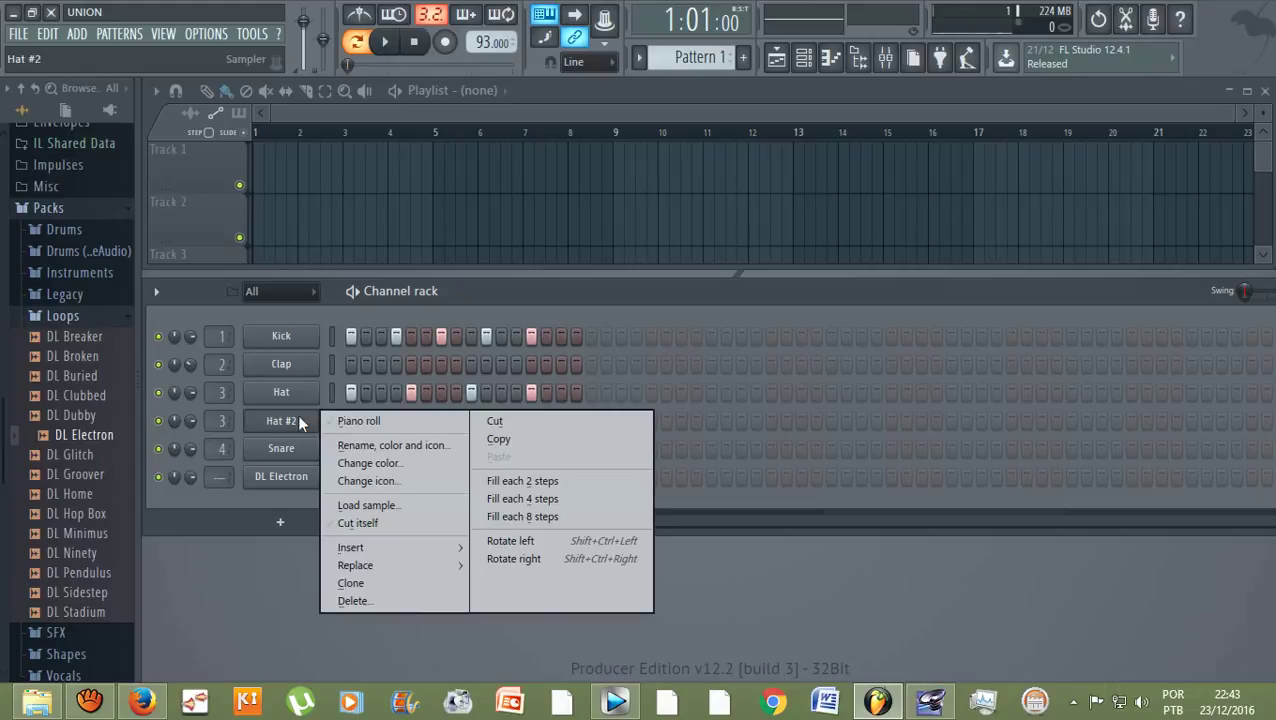
left_click(519, 481)
key("space")
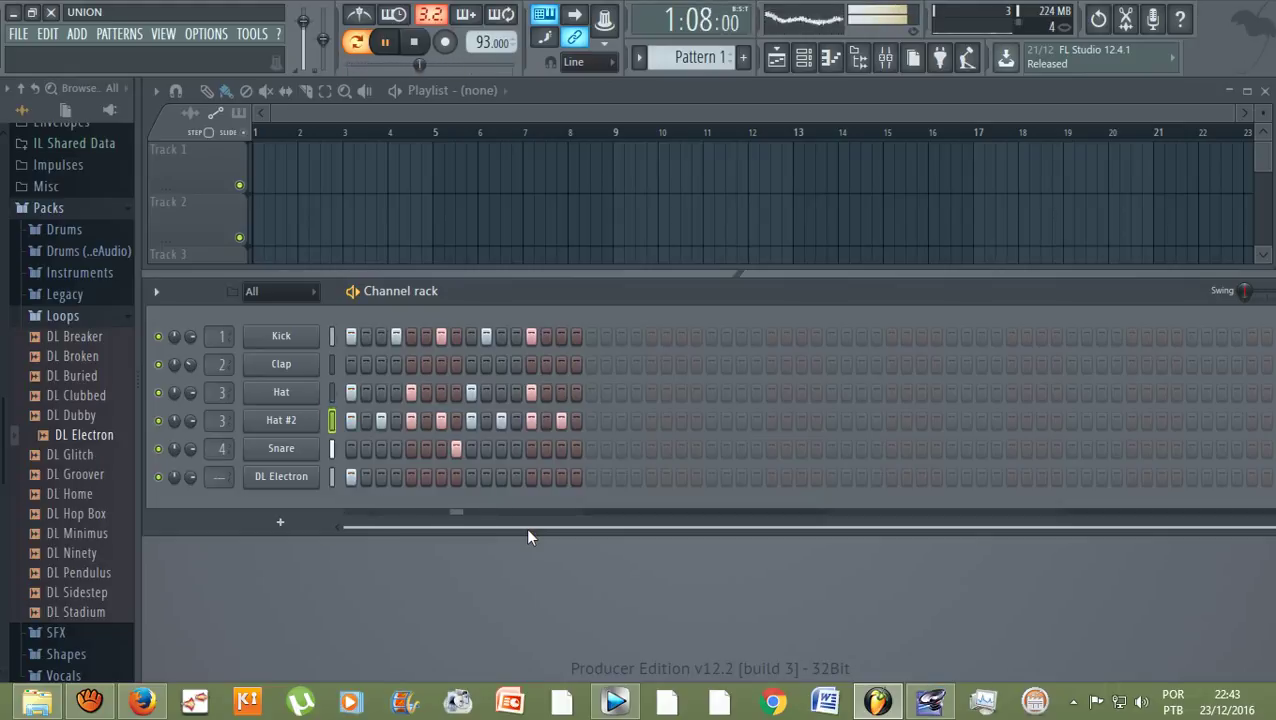
key("space")
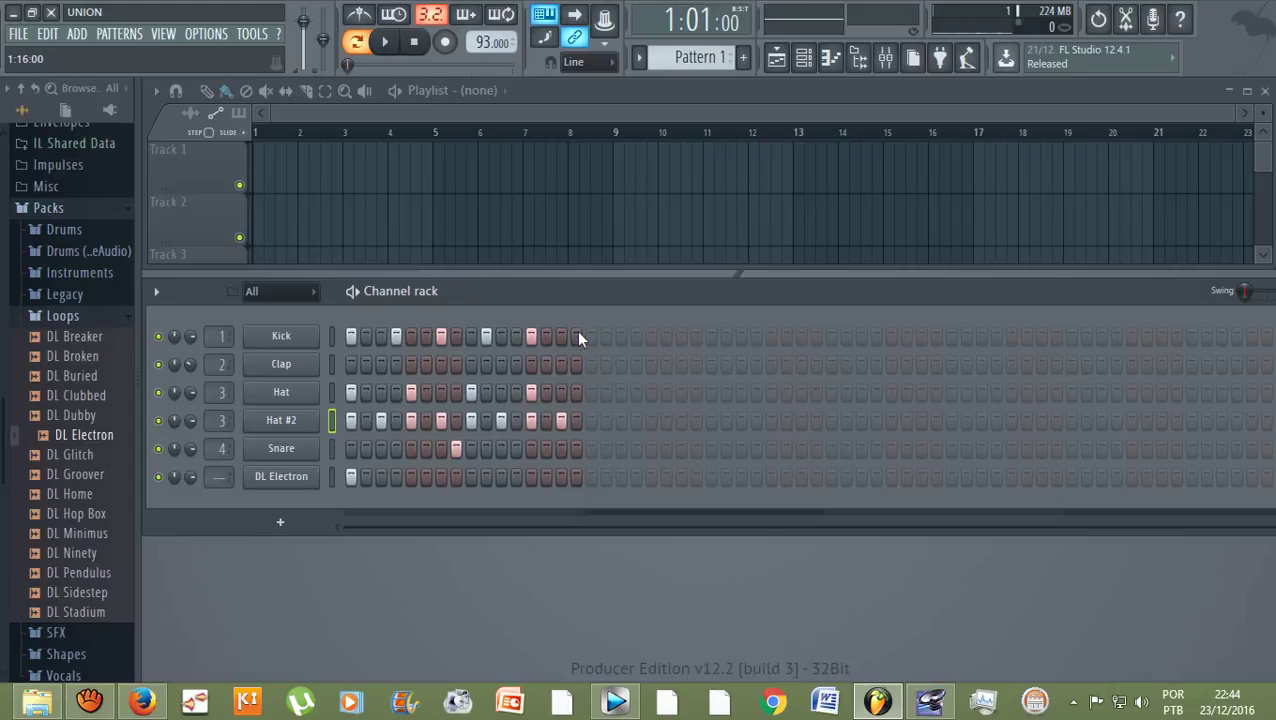
Place a Pattern 1 clip on Track 1 of the playlist and move it to the start of the timeline.
left_click(273, 167)
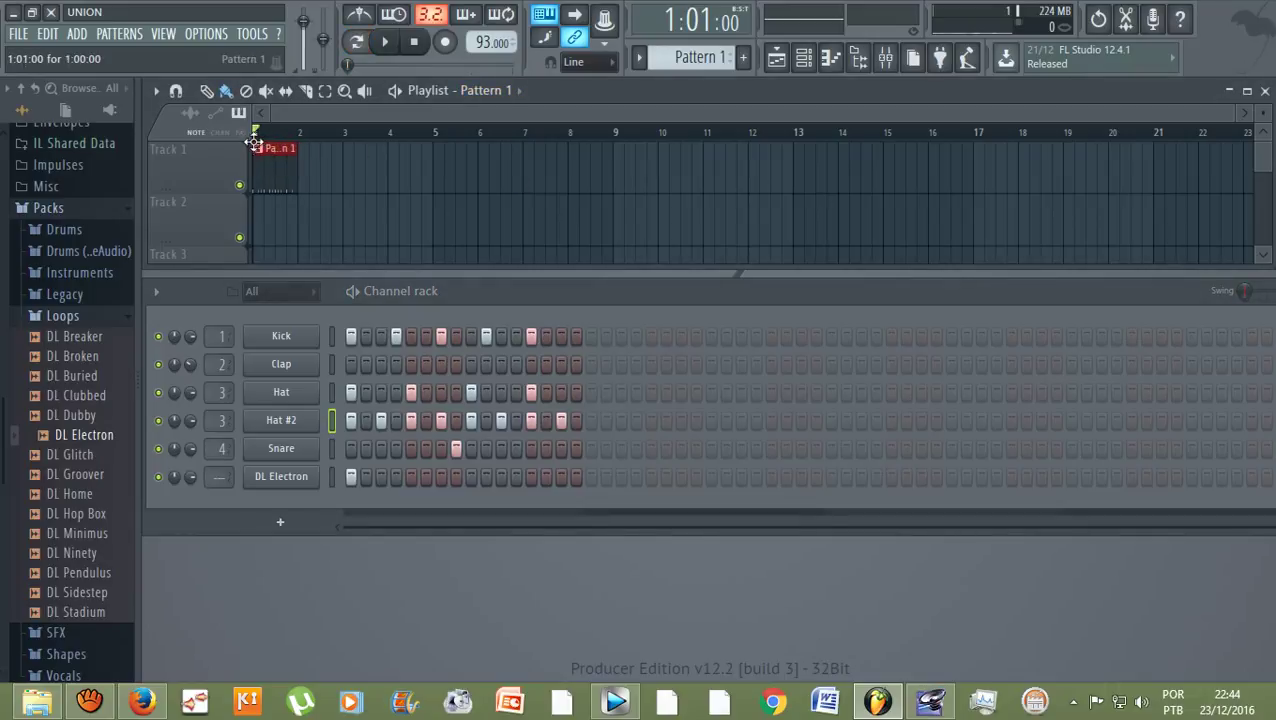
scroll(270, 138, "up", 3)
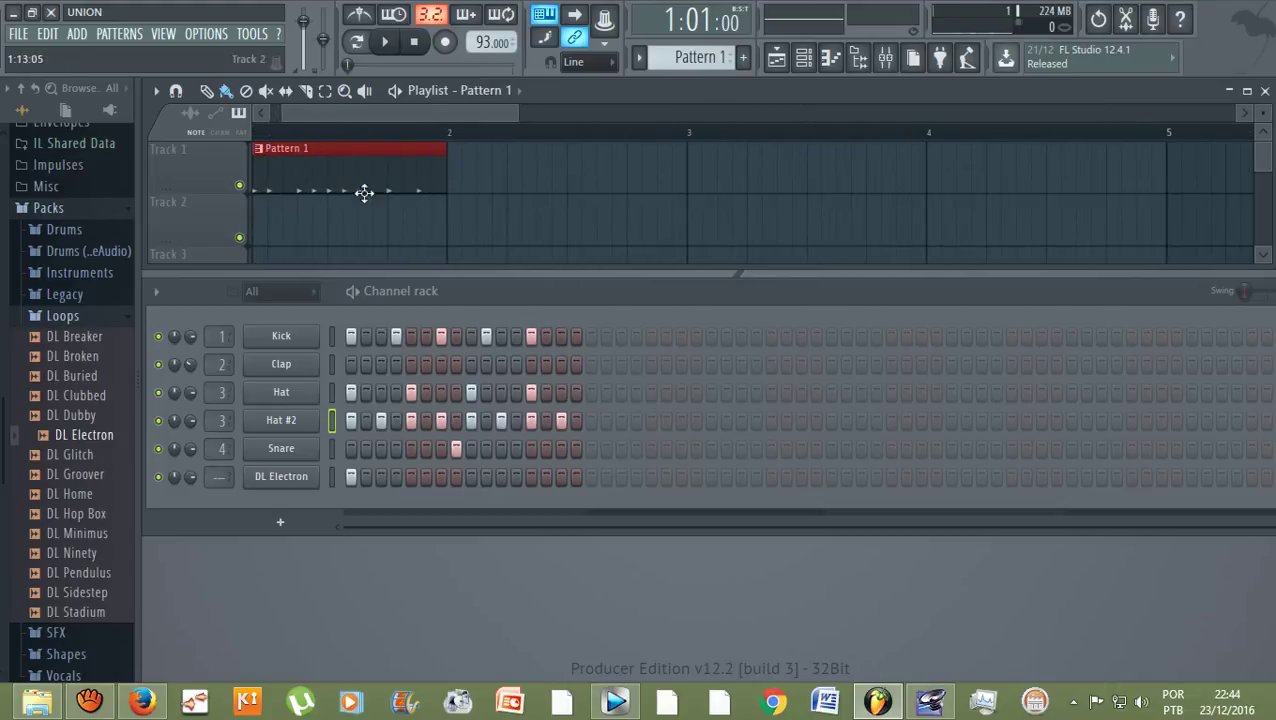
right_click(313, 165)
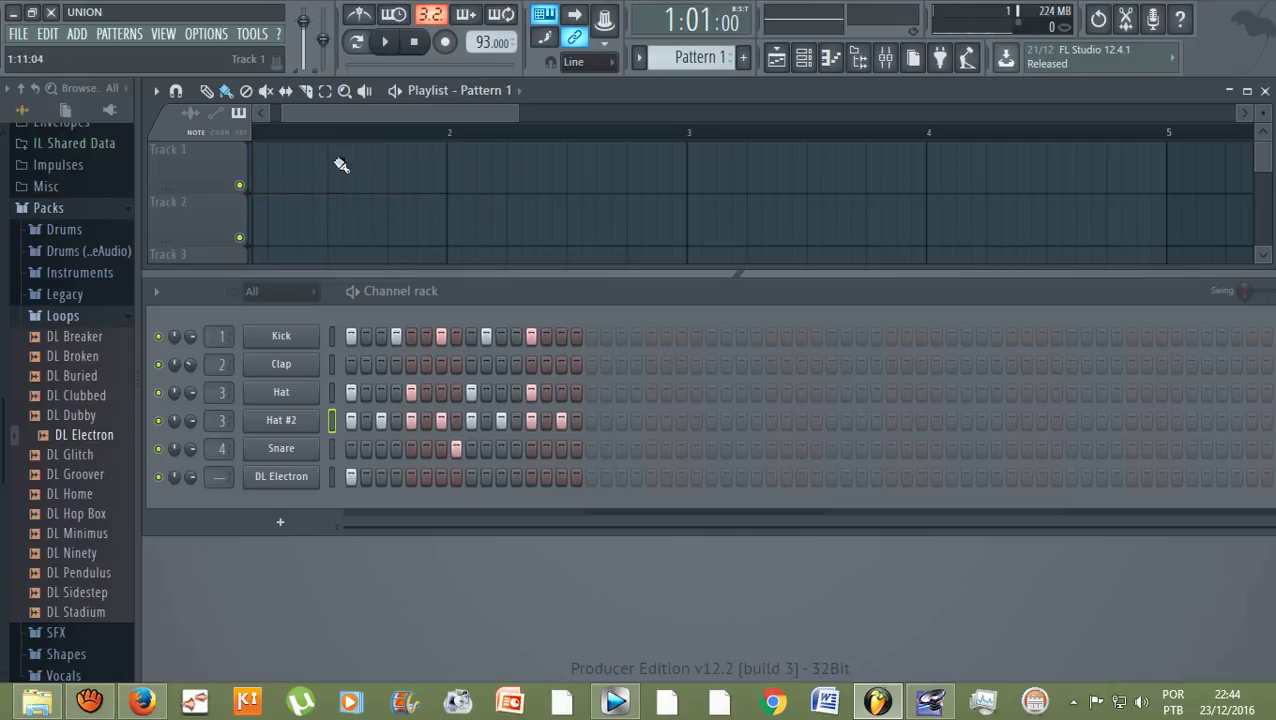
left_click(266, 172)
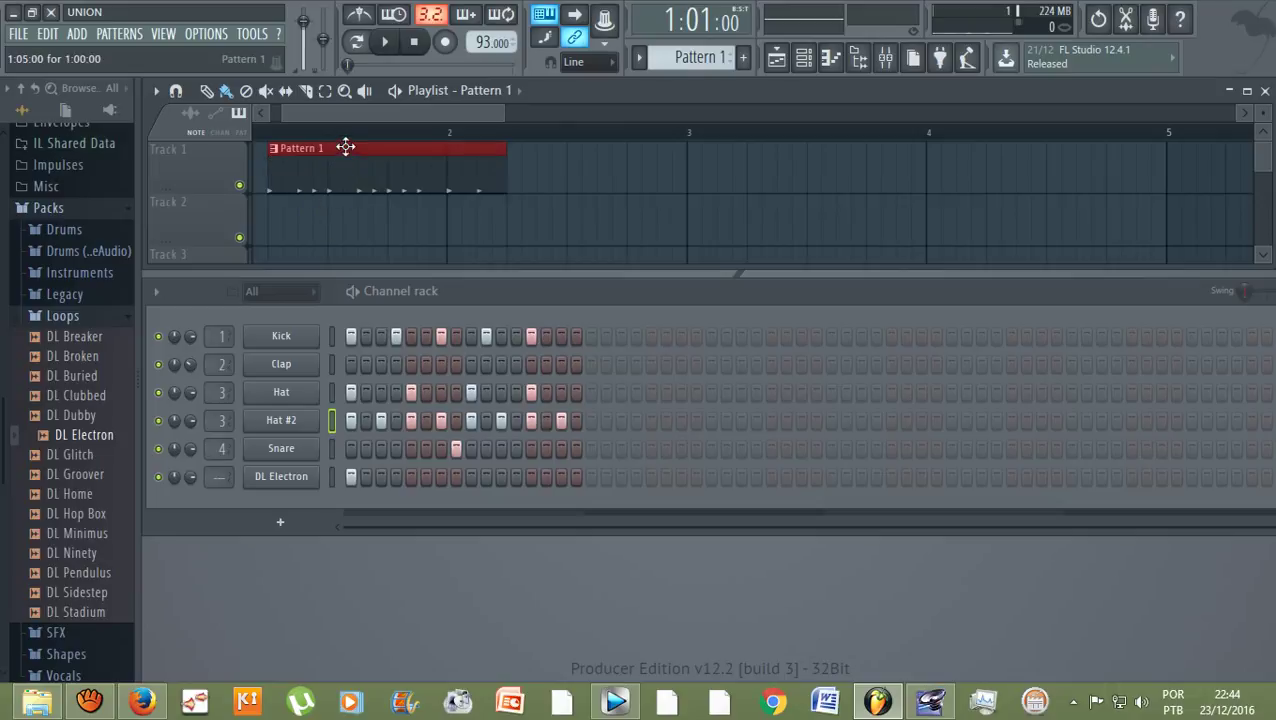
left_click_drag(345, 145, 194, 156)
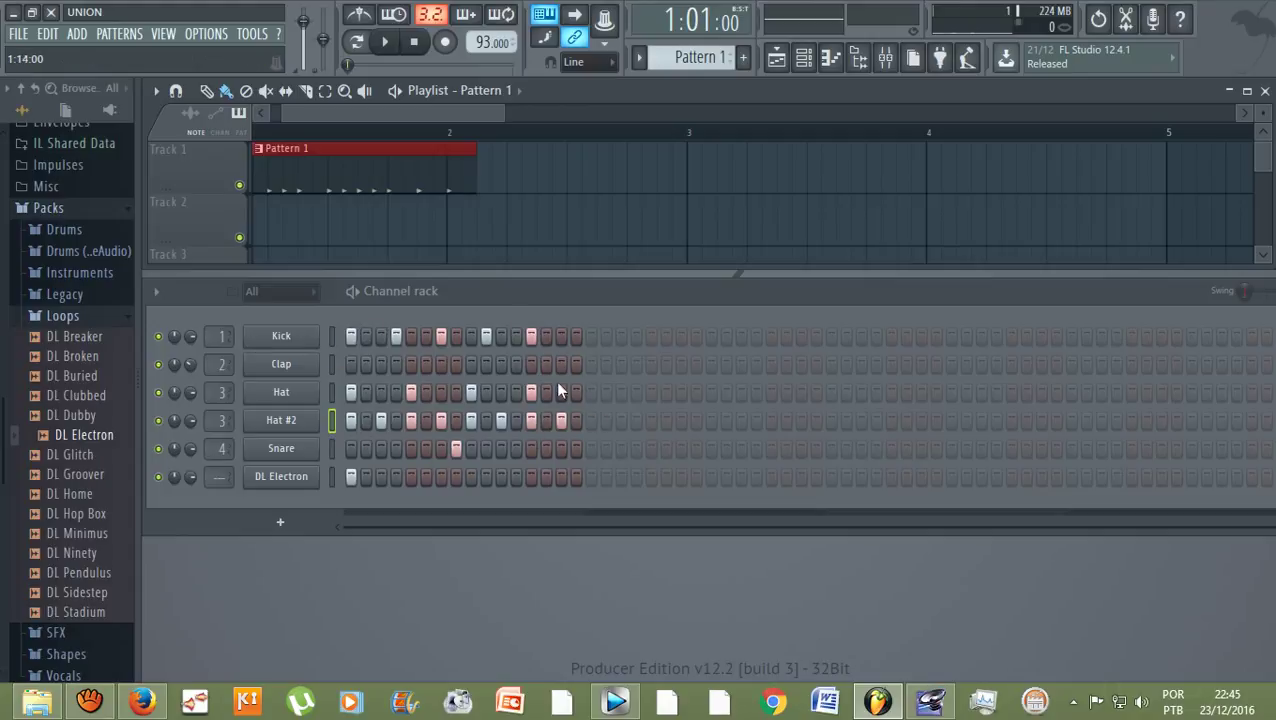
Mute the Kick, Clap, Hat, Hat #2 and Snare channels and play the DL Electron loop alone.
left_click(158, 336)
left_click(158, 364)
left_click(158, 392)
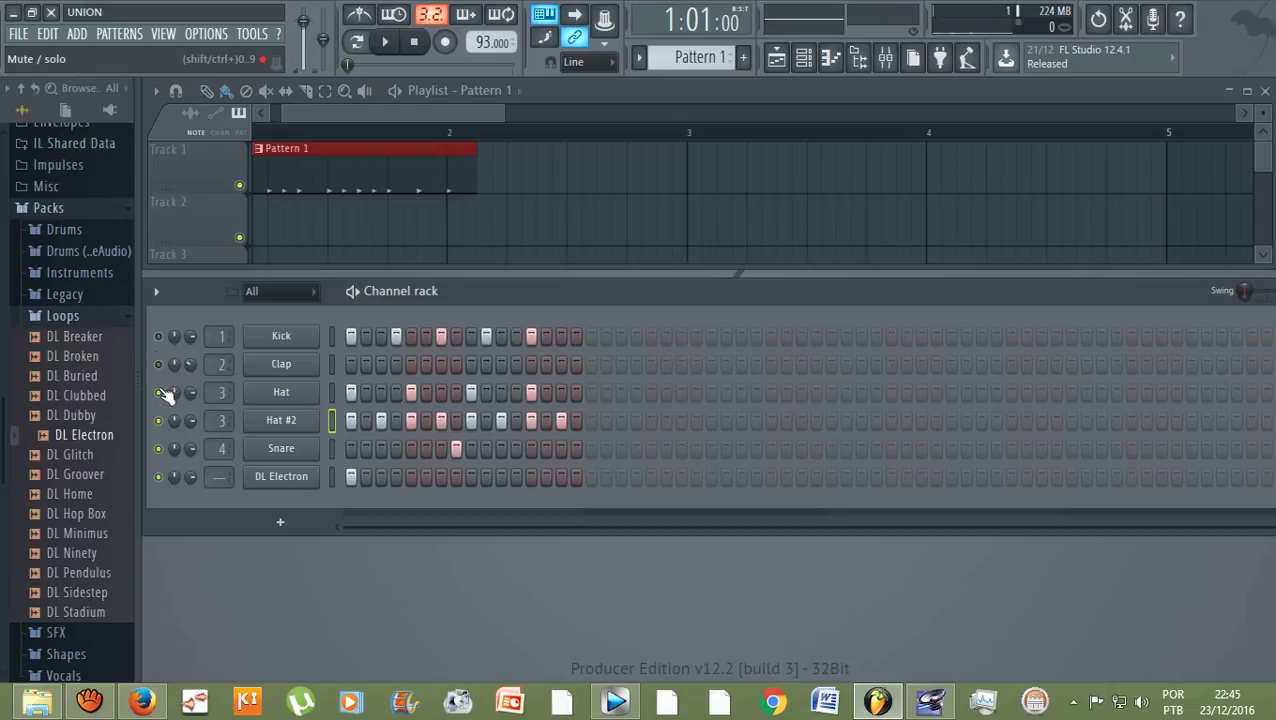
left_click(158, 420)
left_click(158, 448)
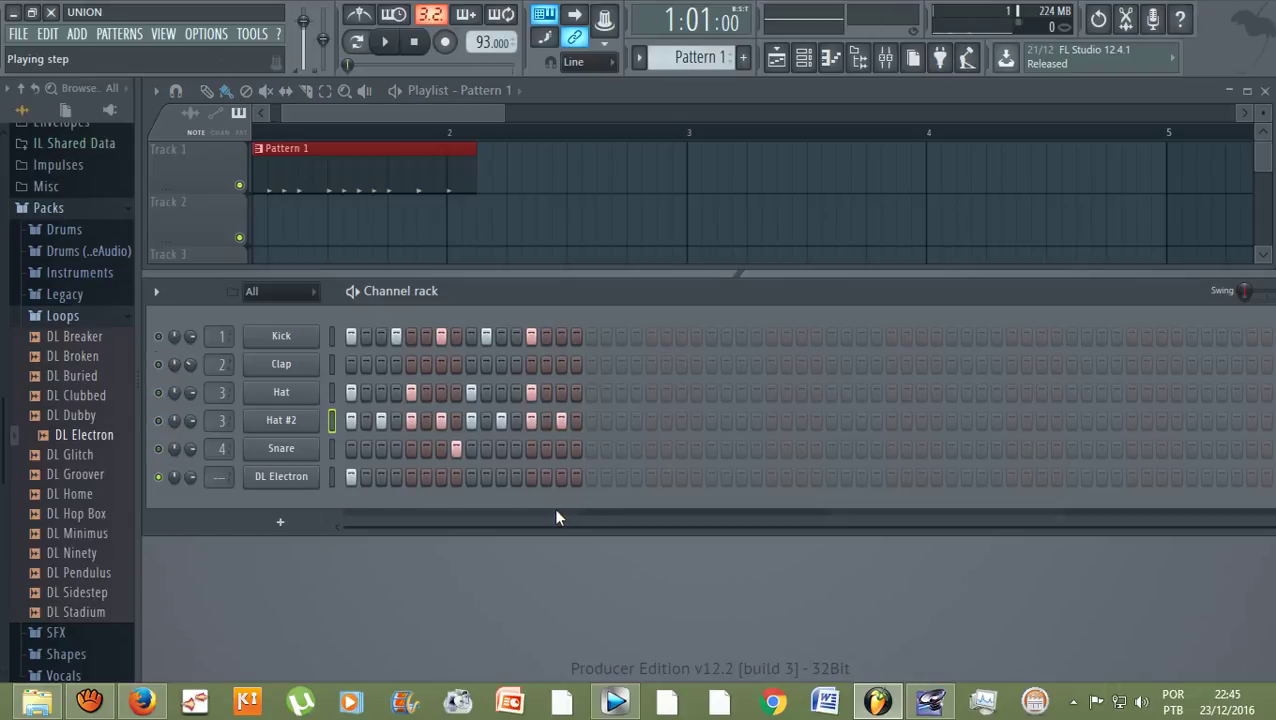
key("space")
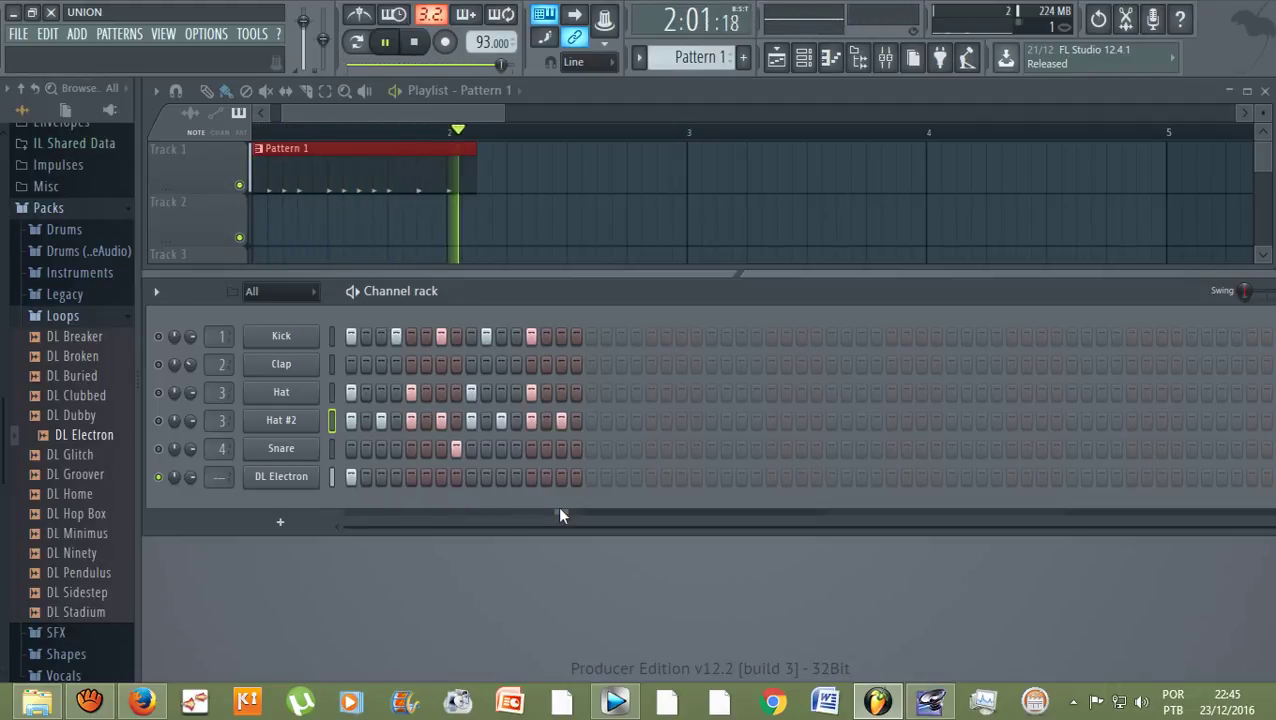
key("space")
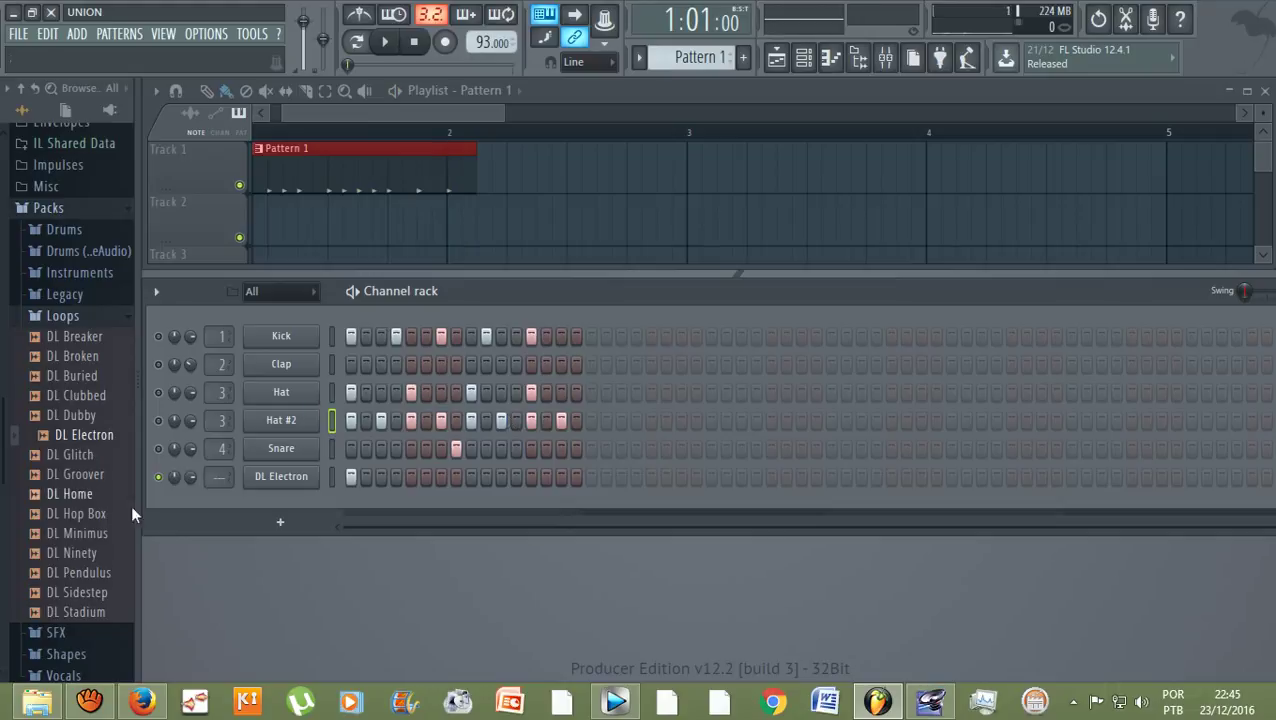
left_click(89, 701)
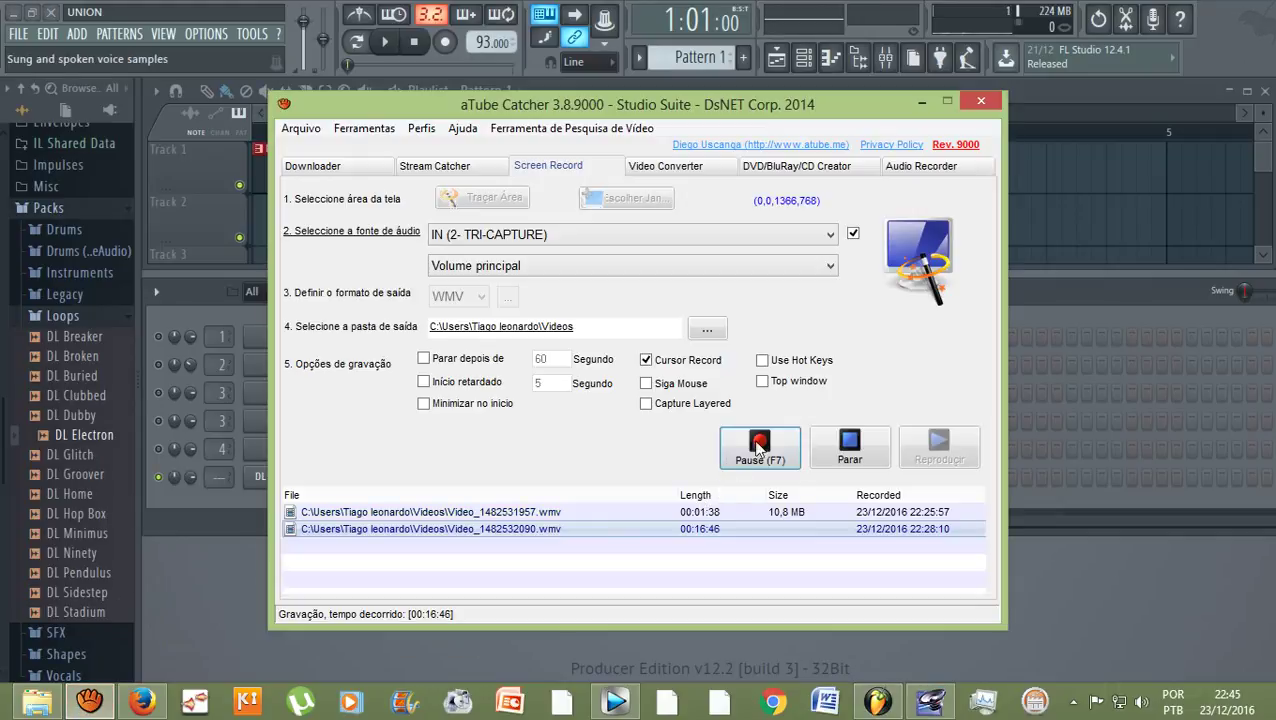
left_click(921, 102)
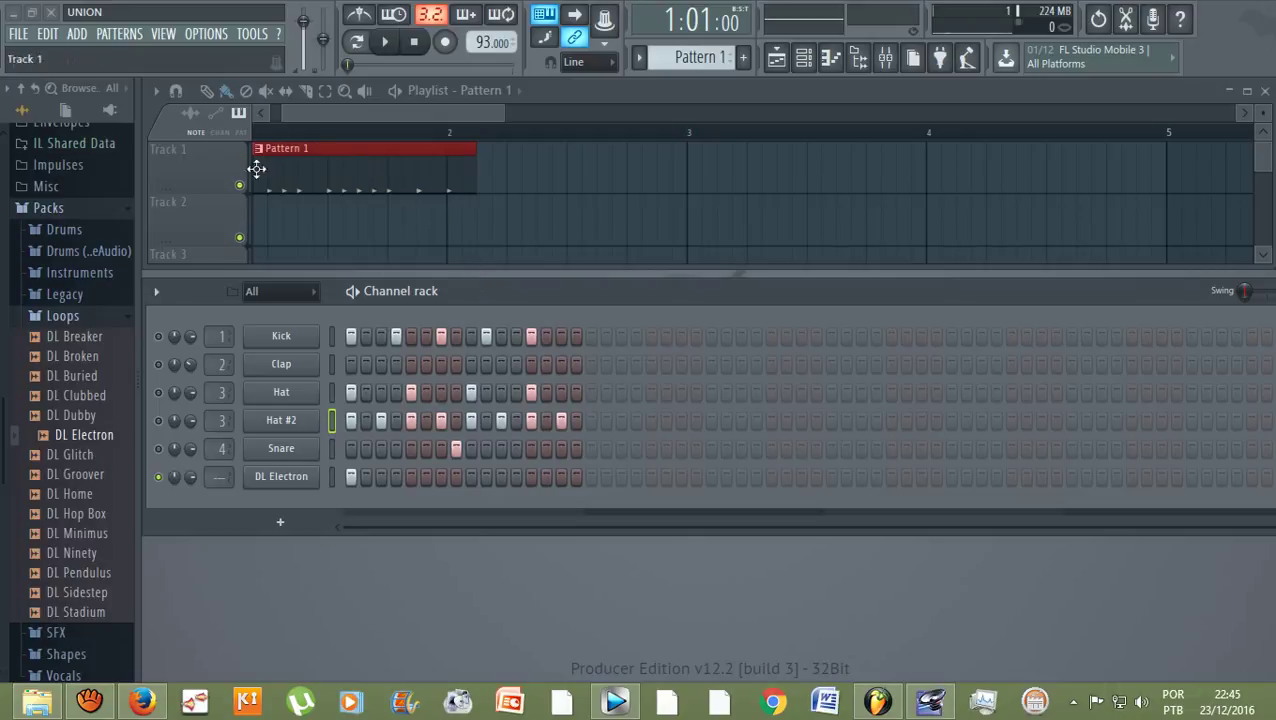
Start an MP3 export of the project and choose the Beats favourite folder as its destination.
left_click(19, 34)
mouse_move(89, 190)
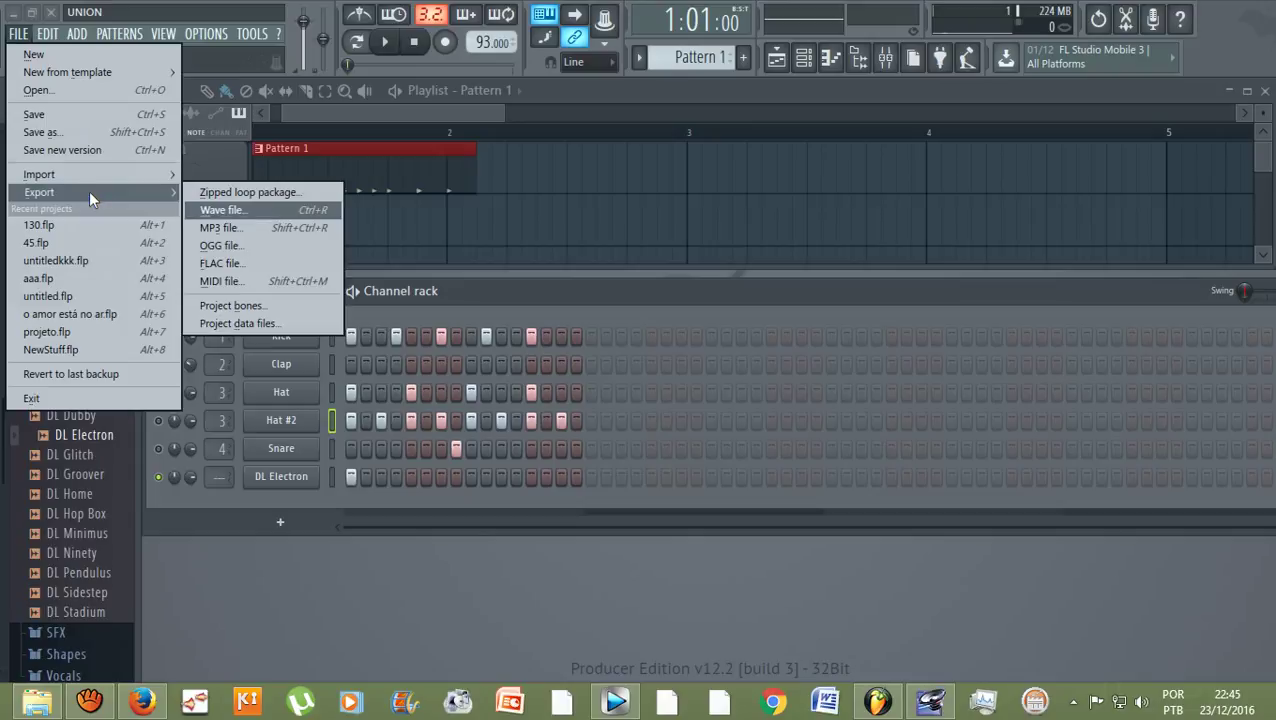
left_click(227, 226)
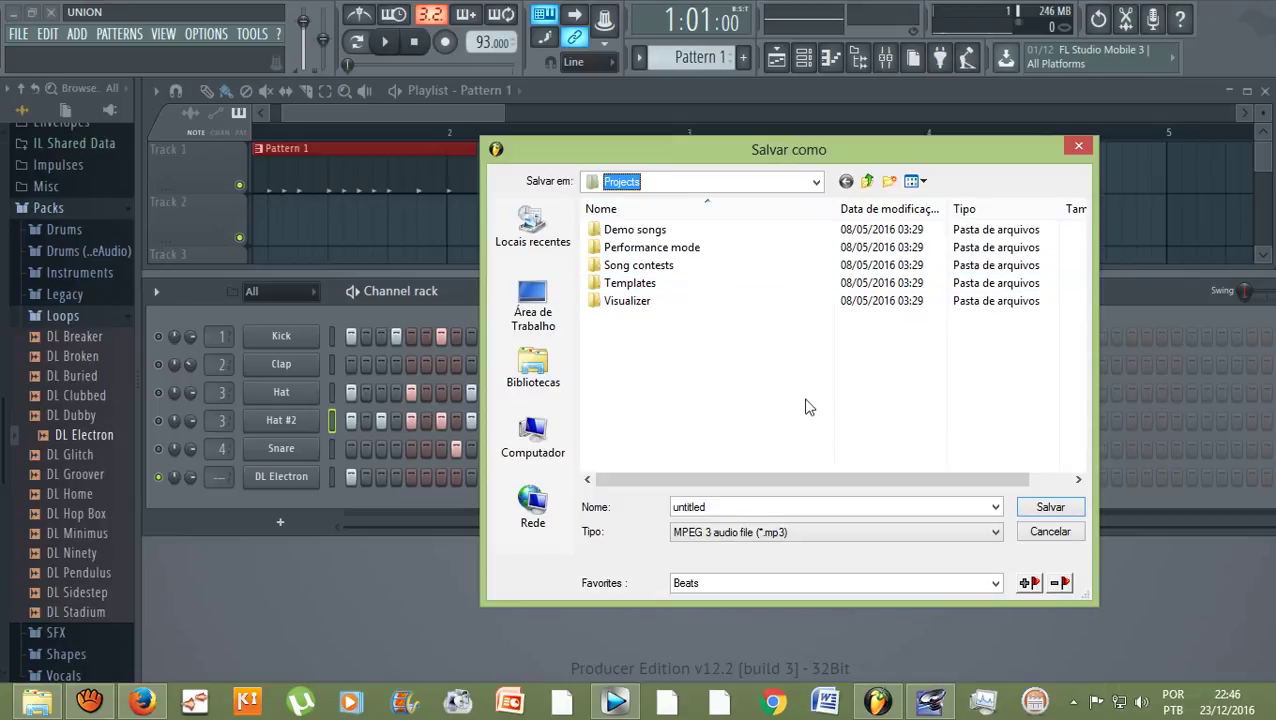
left_click(706, 585)
left_click(688, 604)
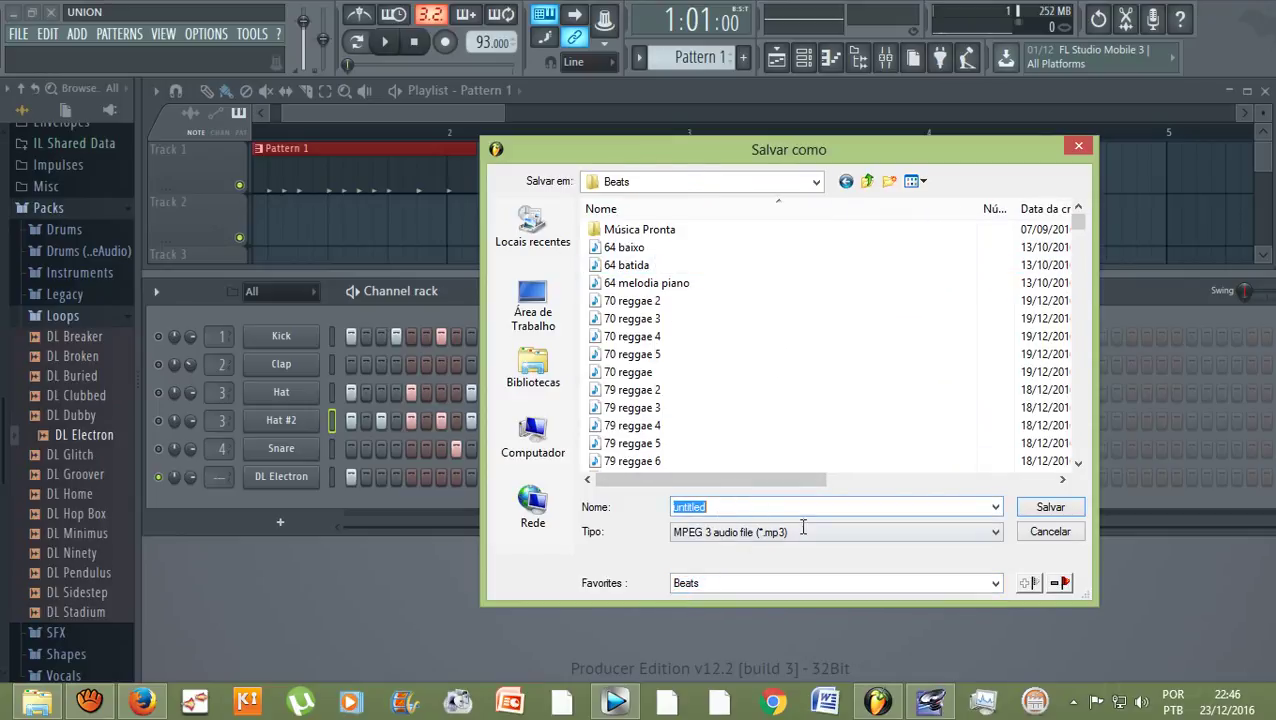
Name the MP3 file "prévia 1", save it and start rendering the full song.
type("preveria")
key("Left")
key("Left")
key("Left")
key("Left")
key("Delete")
key("Delete")
key("Delete")
key("Delete")
type("é")
key("Right")
key("Right")
key("Right")
type("1")
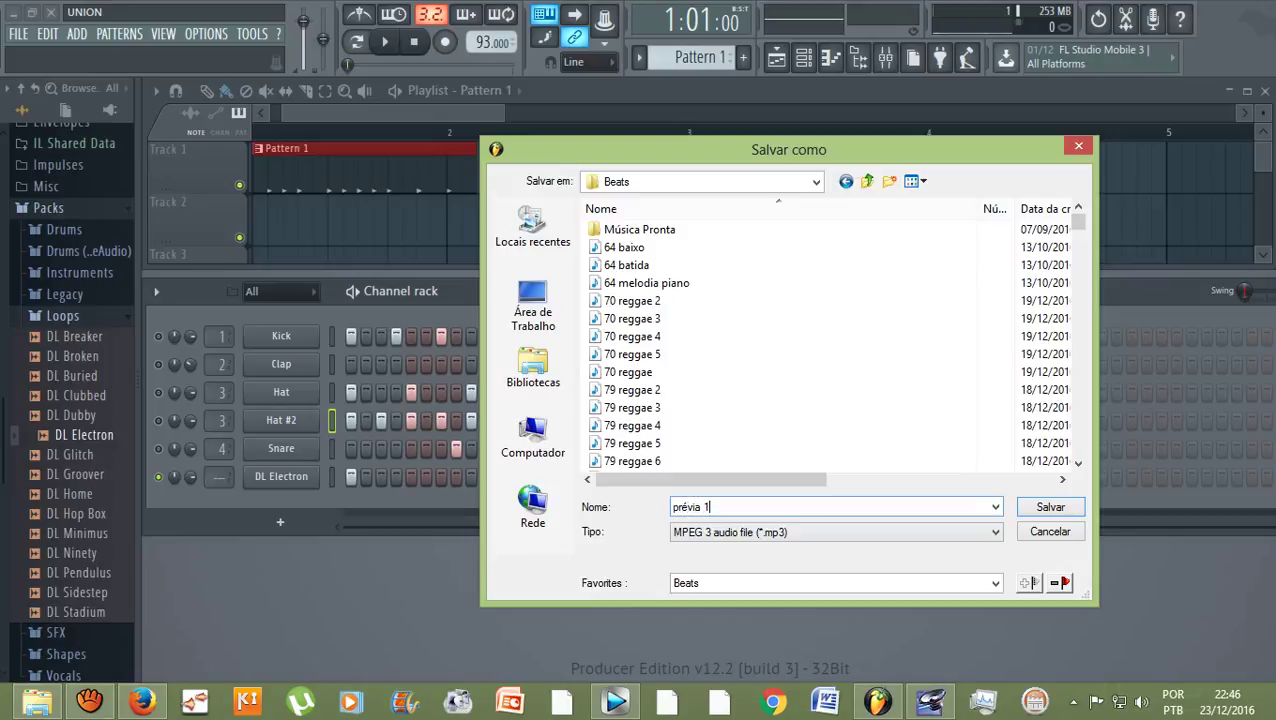
left_click(1048, 508)
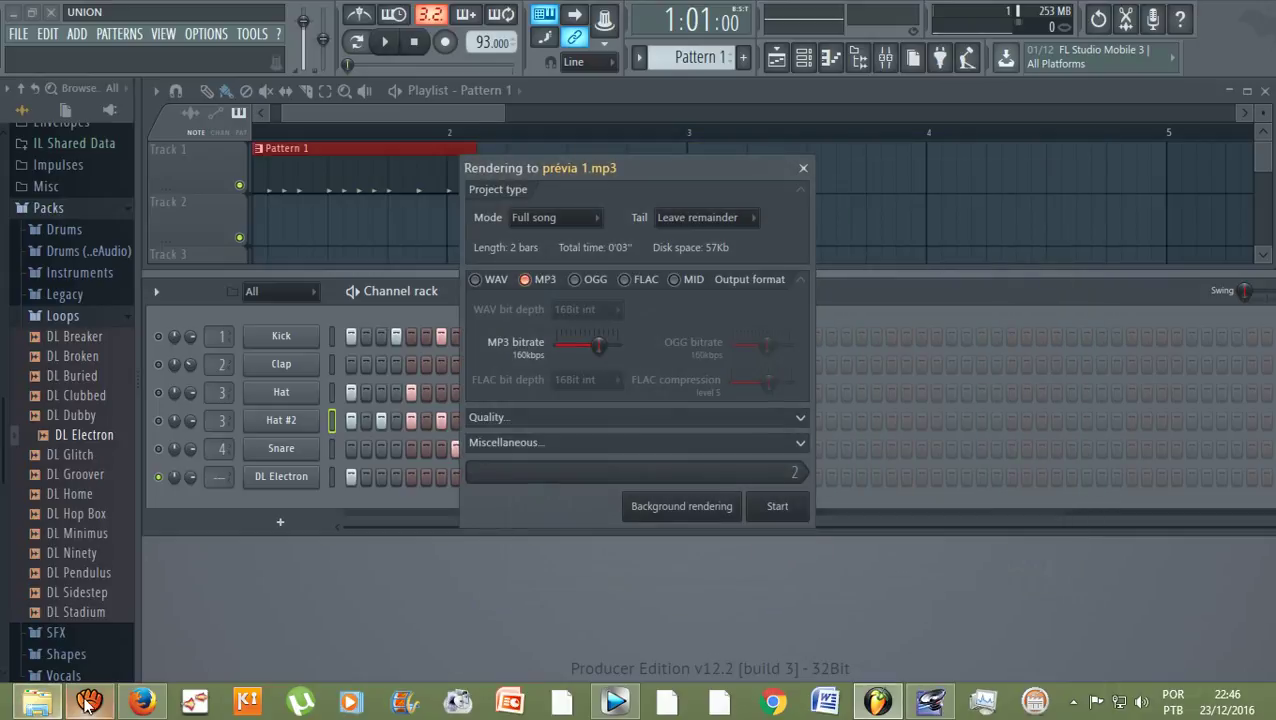
left_click(778, 507)
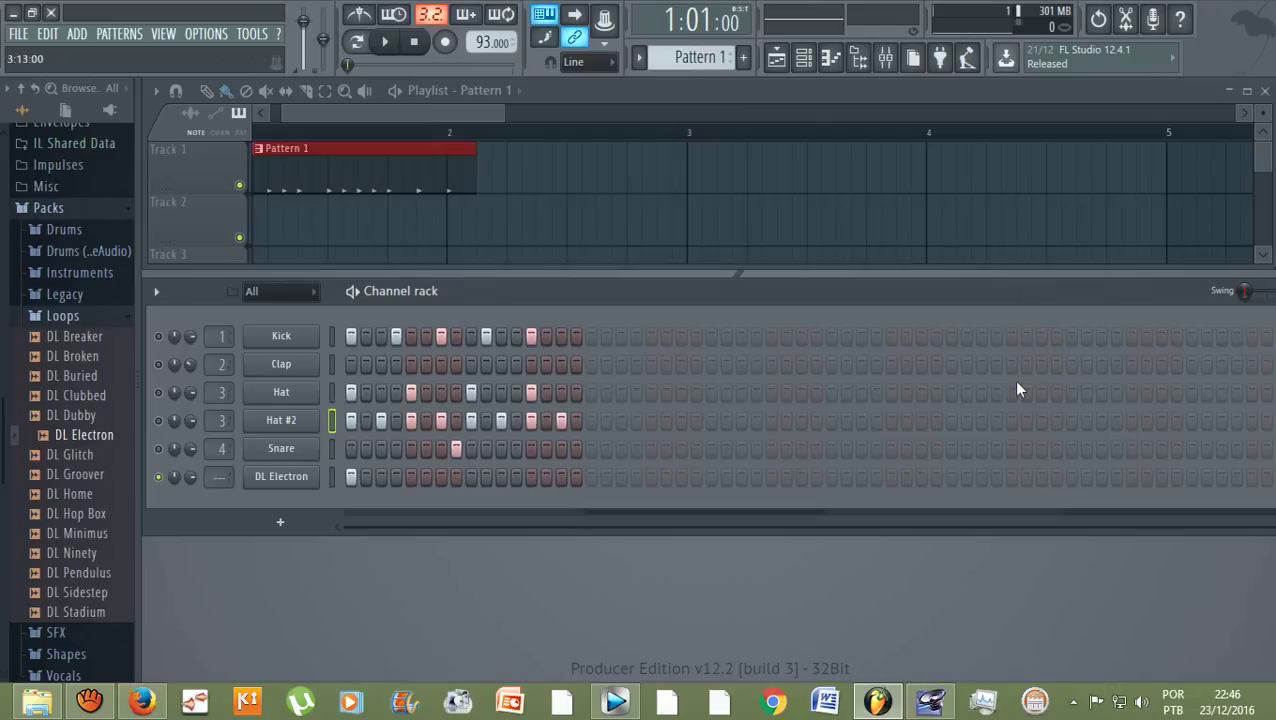
Switch to Adobe Audition and import the "prévia 1" audio file from the Beats folder.
left_click(932, 700)
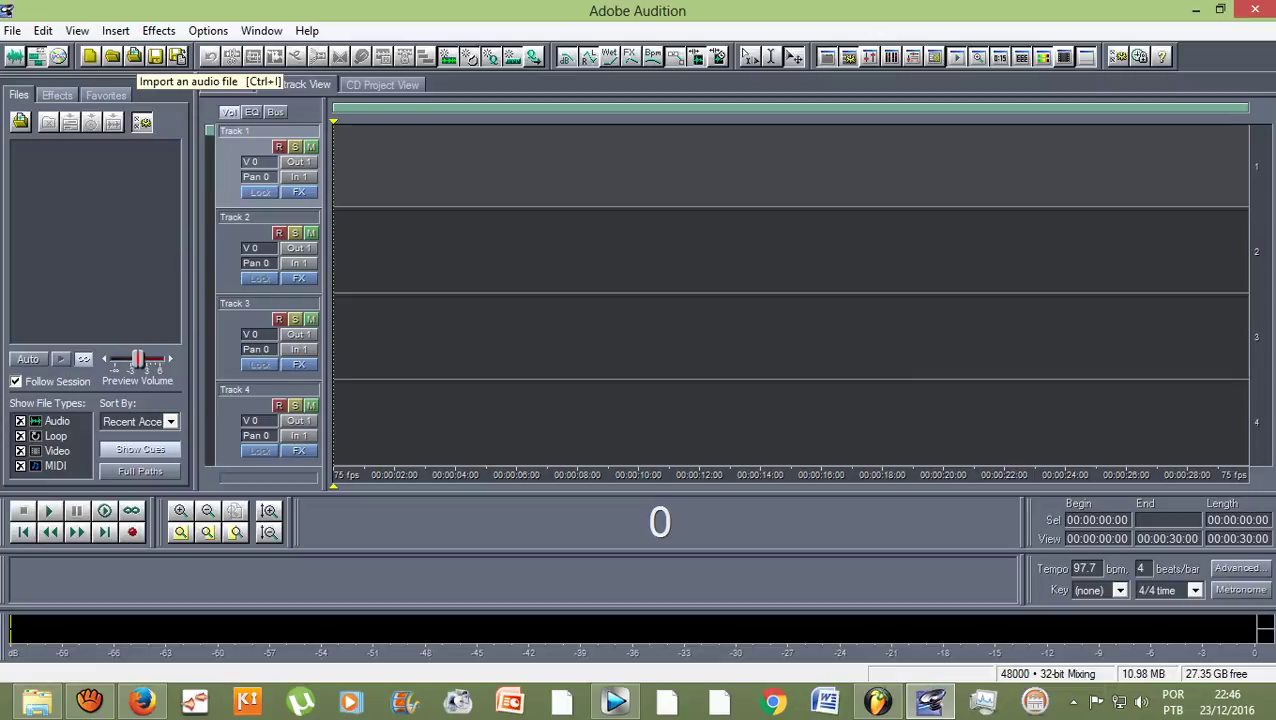
left_click(134, 56)
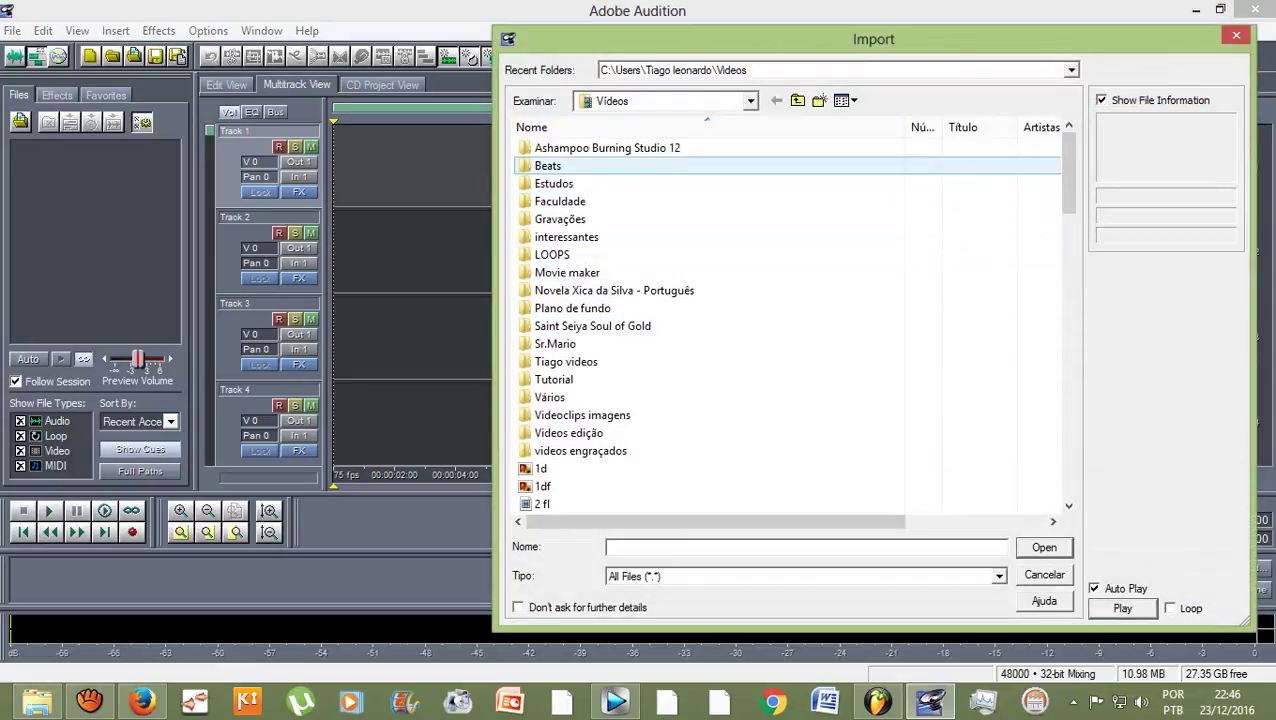
left_click(560, 201)
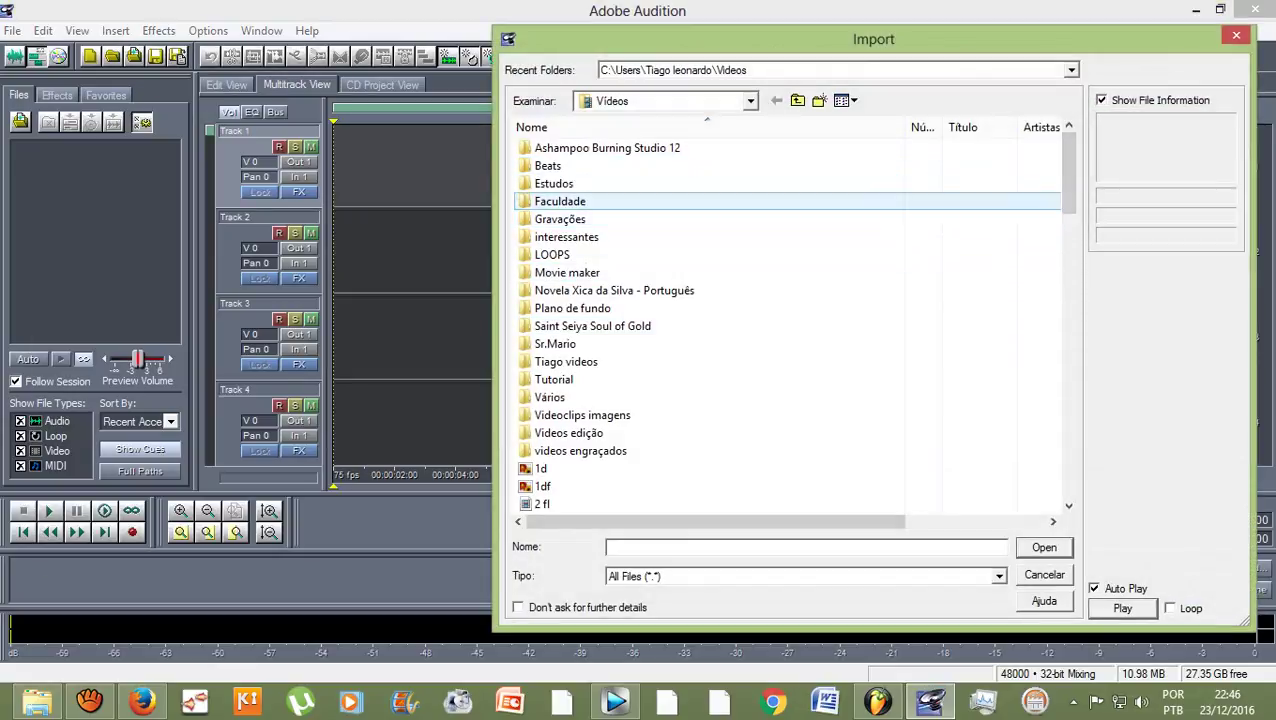
double_click(548, 165)
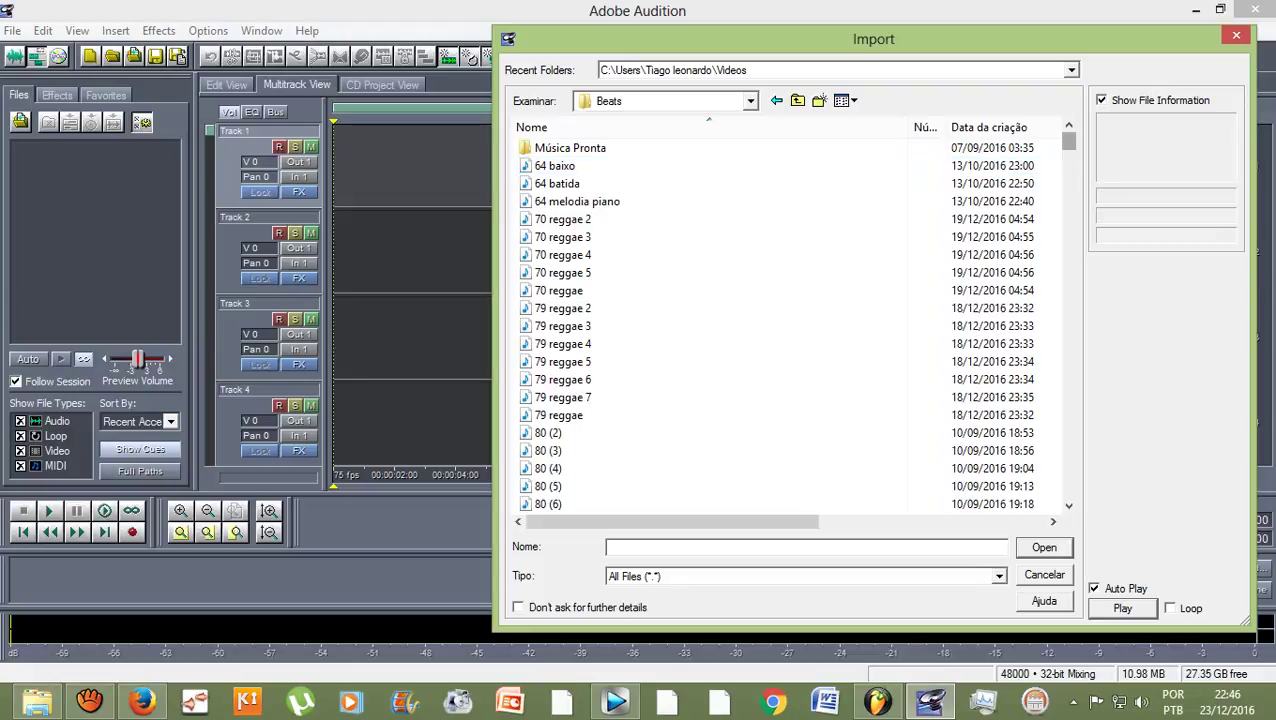
scroll(774, 323, "down", 20)
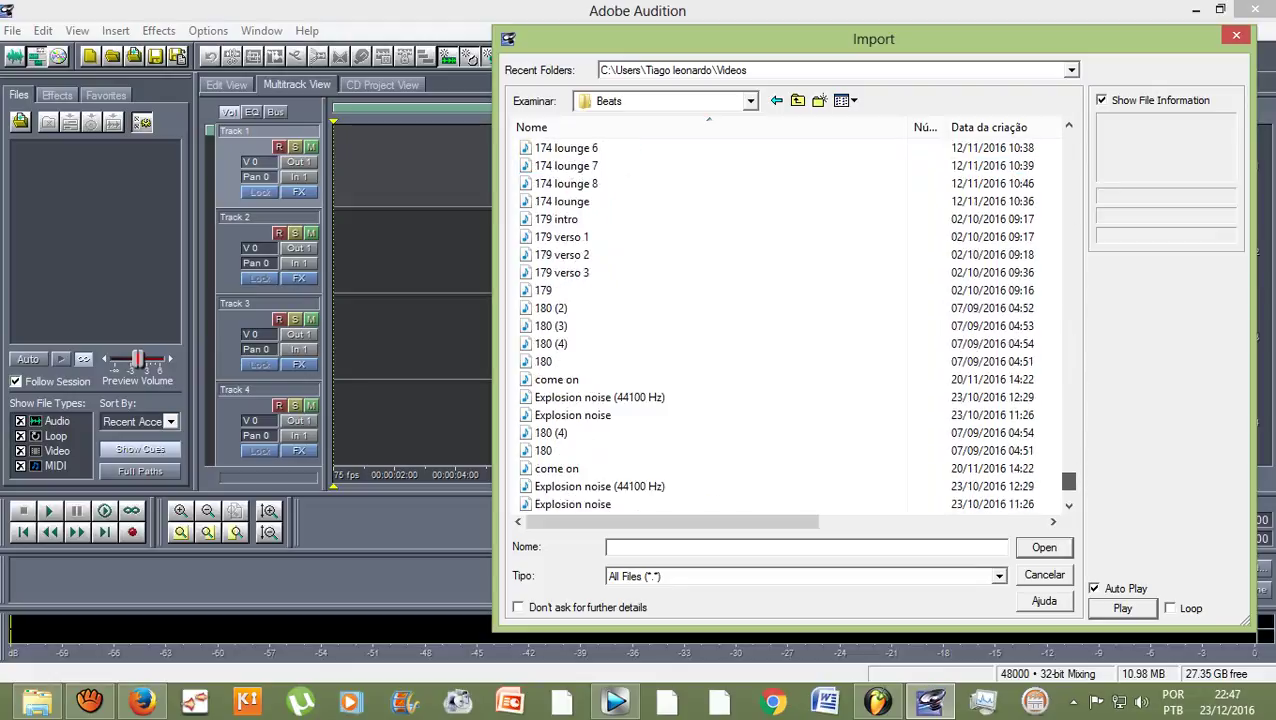
scroll(774, 323, "down", 2)
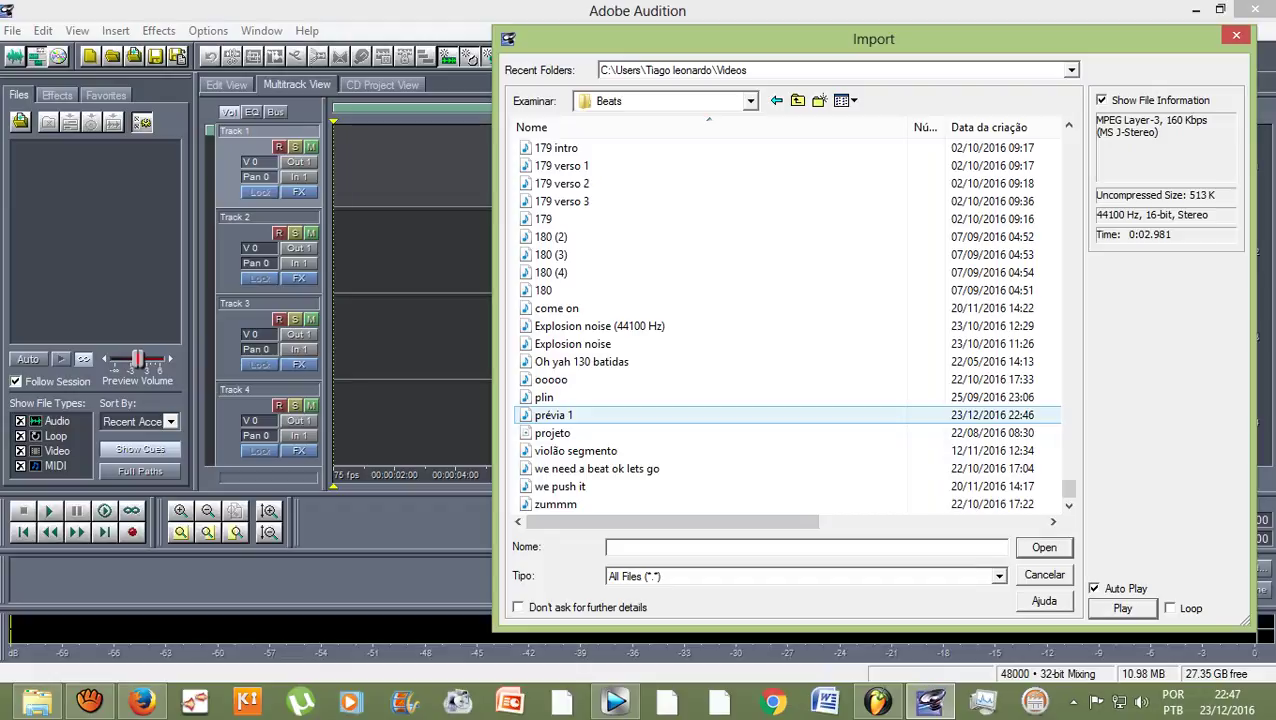
key("Return")
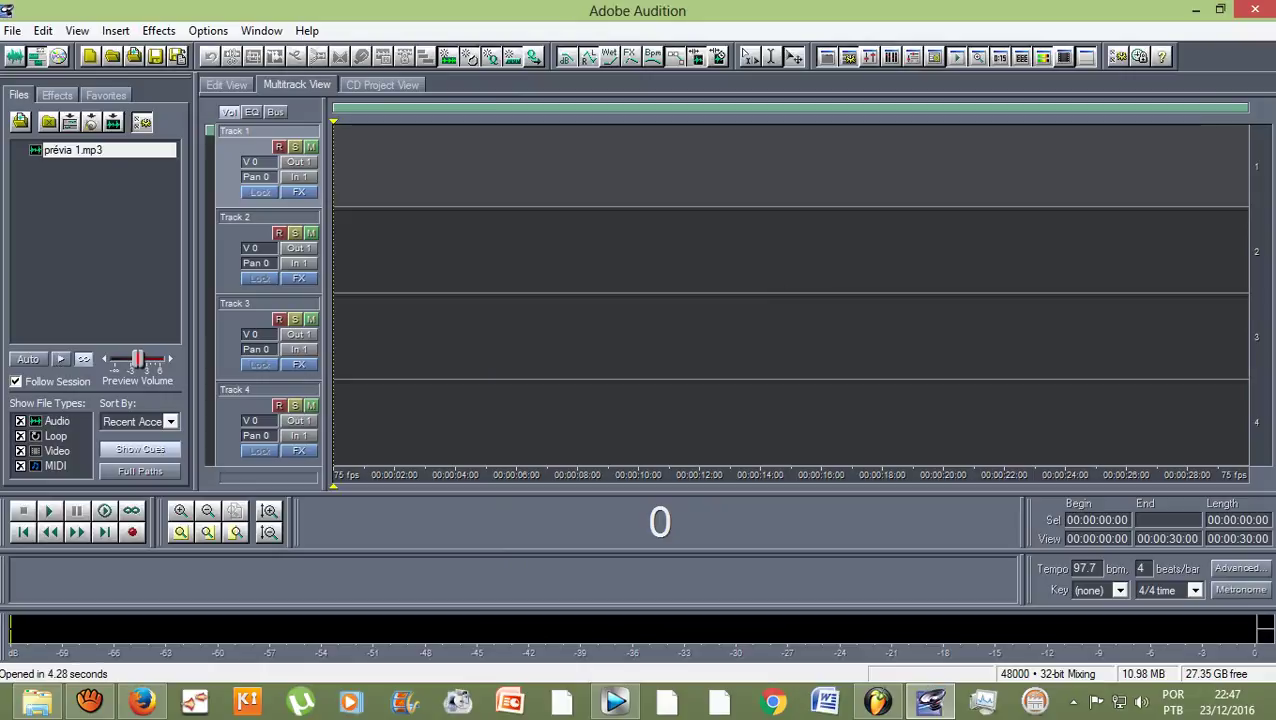
Place prévia 1.mp3 at the start of Track 1 in the multitrack session and play it.
left_click_drag(72, 150, 375, 165)
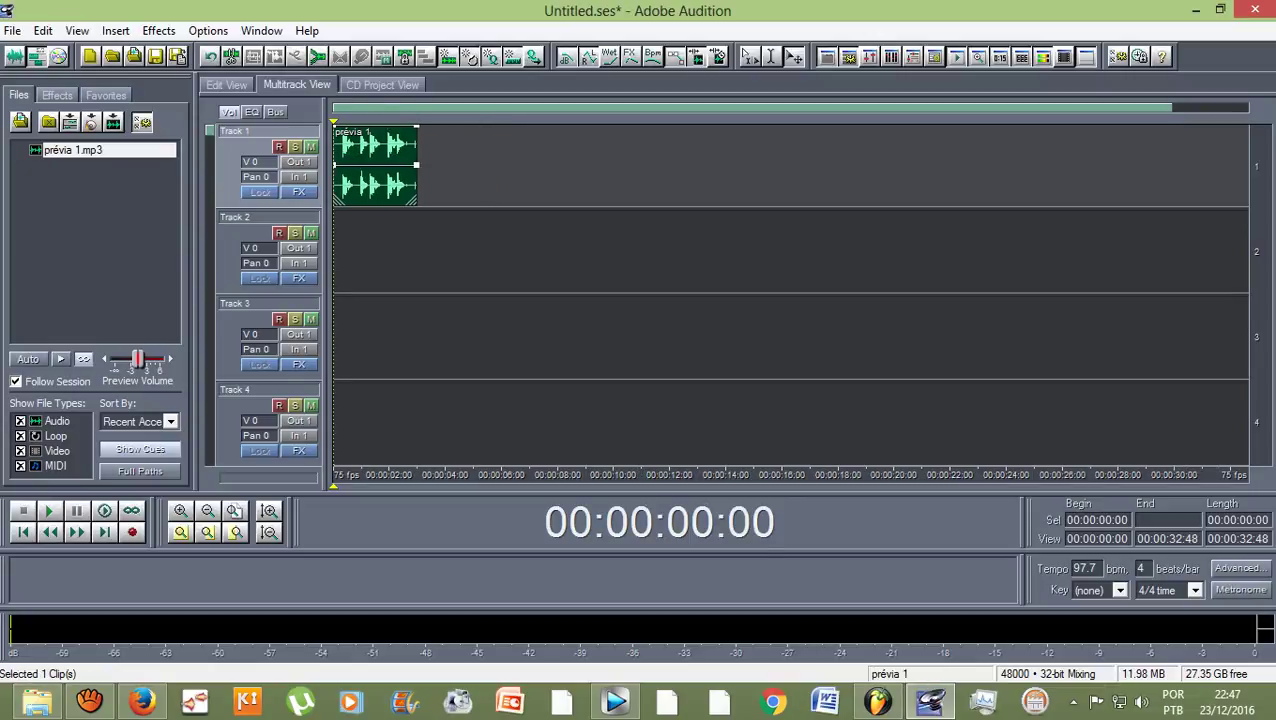
key("space")
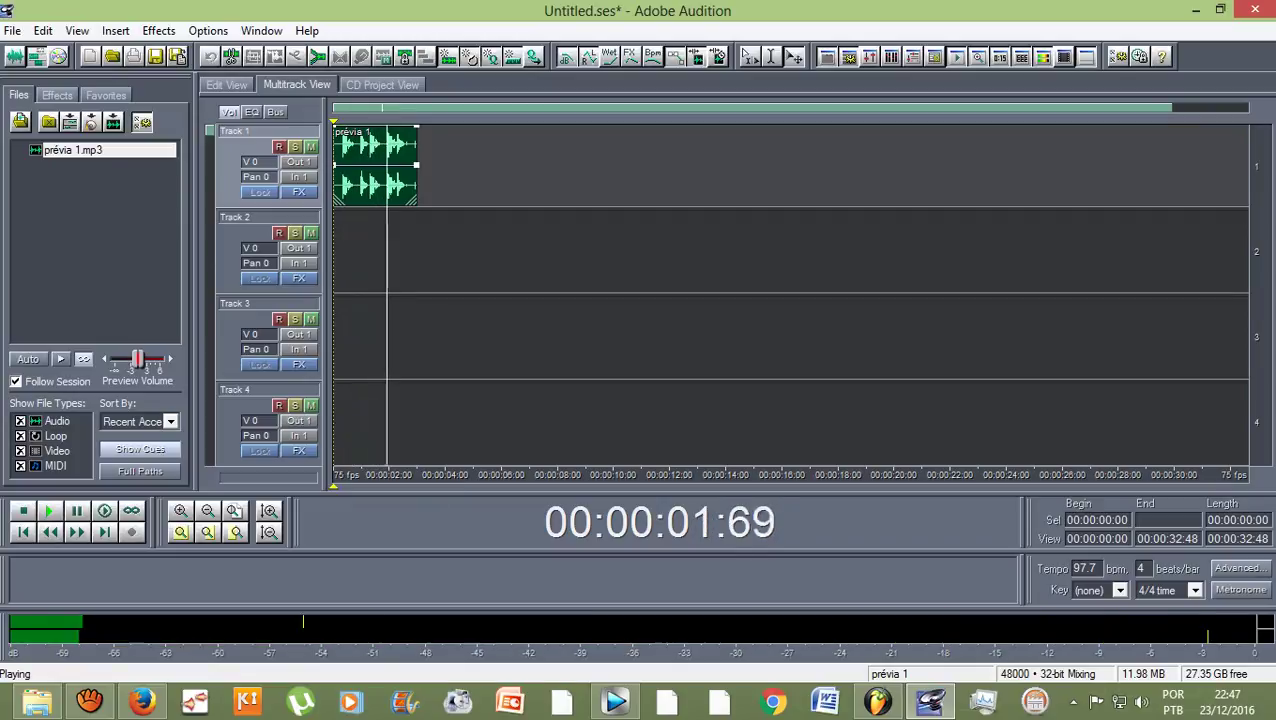
key("space")
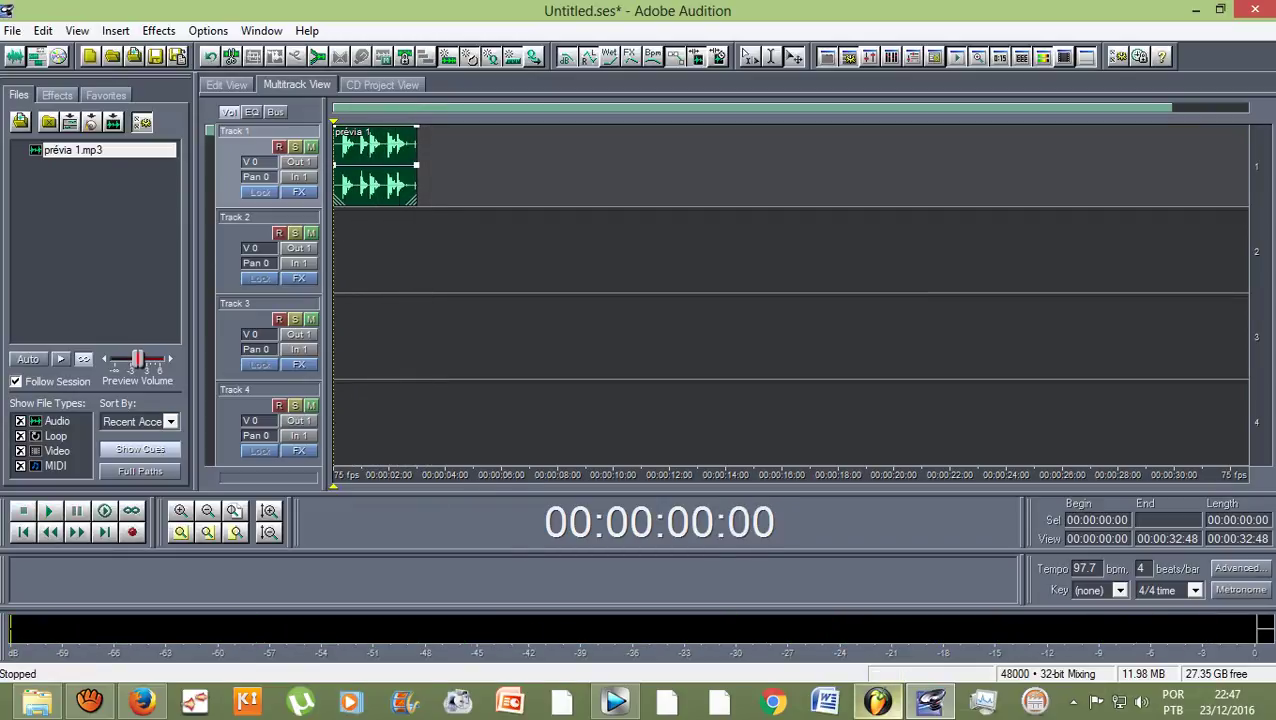
Switch back to FL Studio and unmute the Hat channel.
left_click(877, 701)
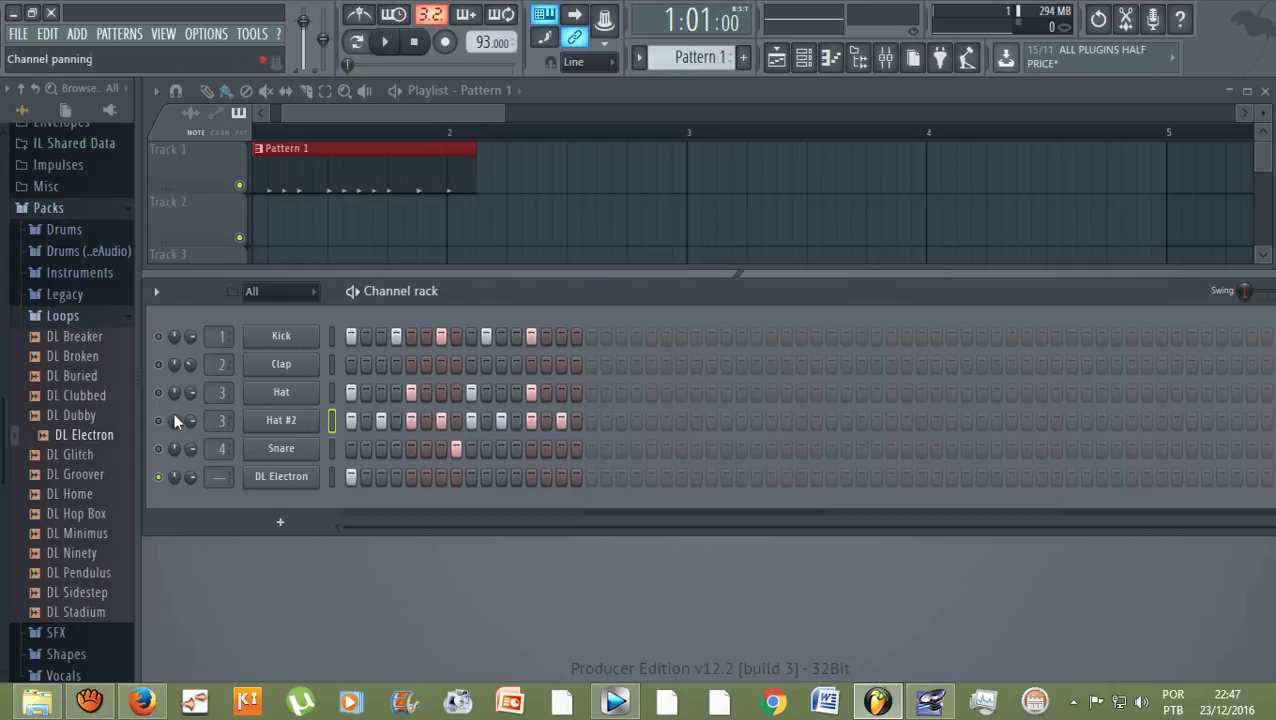
left_click(160, 392)
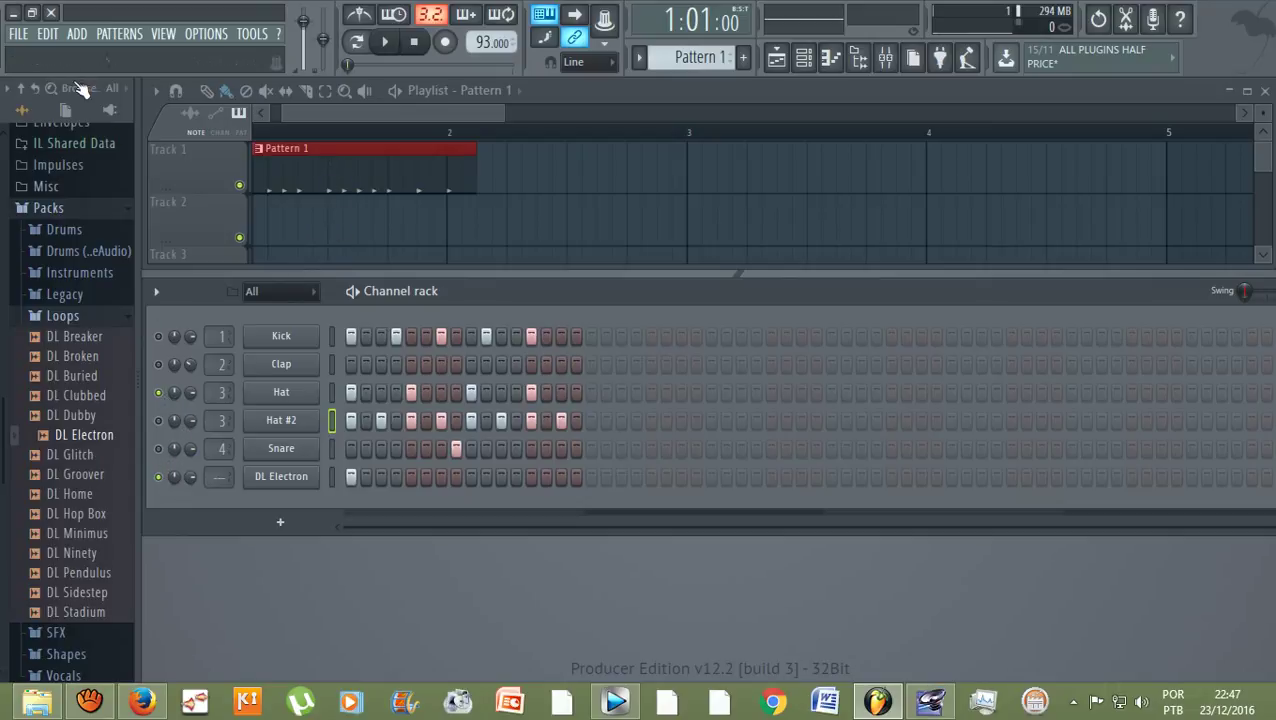
Export the full song as an MP3 named "prévia 2" in the Beats favorites folder and start rendering.
left_click(18, 33)
mouse_move(120, 191)
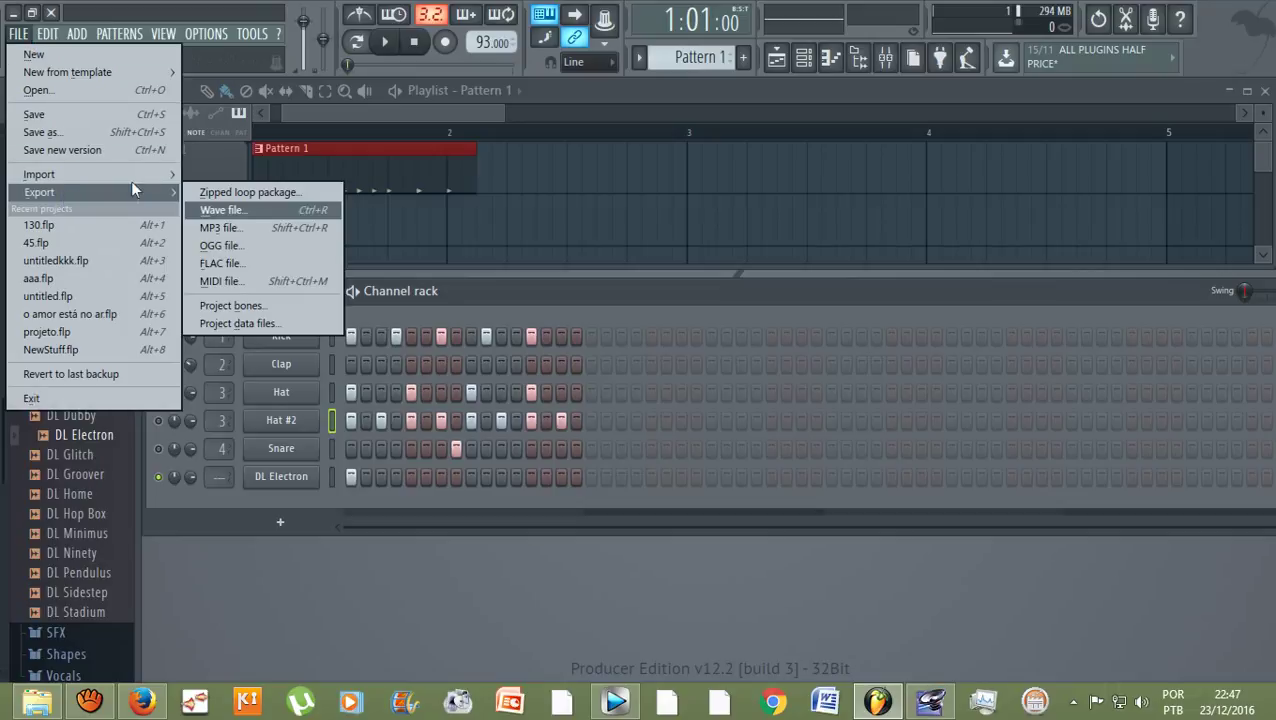
left_click(258, 225)
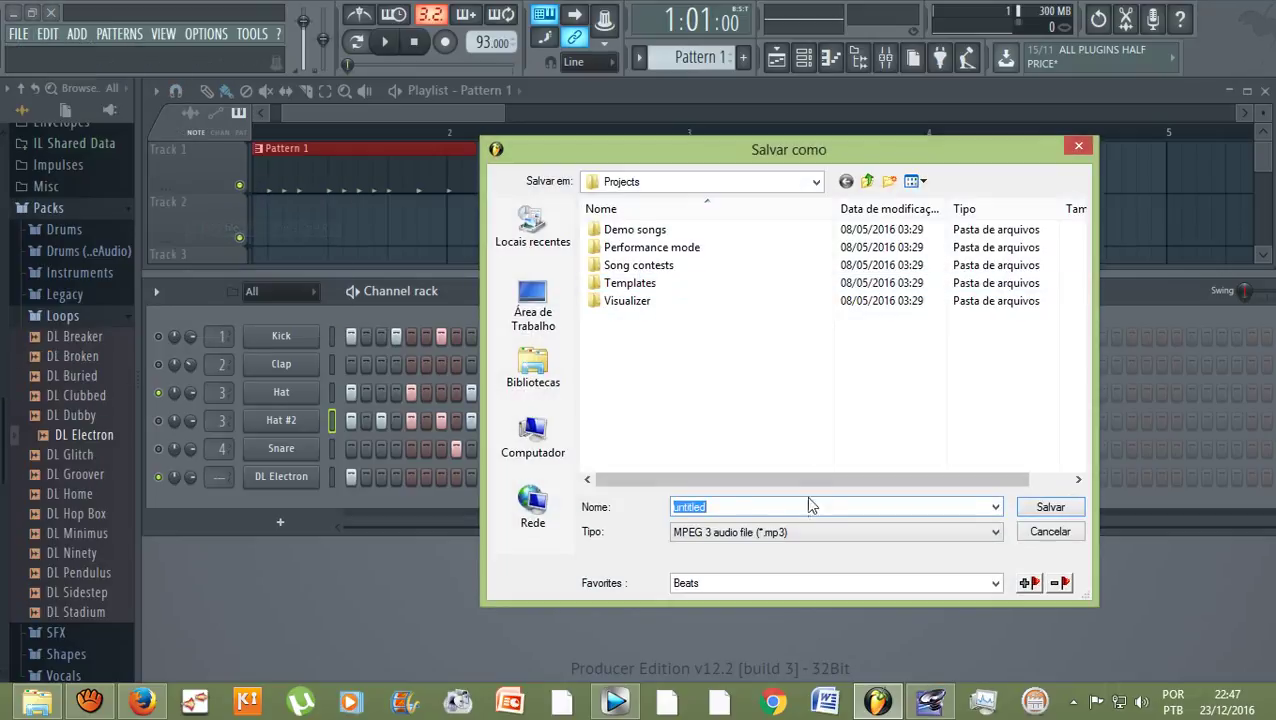
left_click(707, 583)
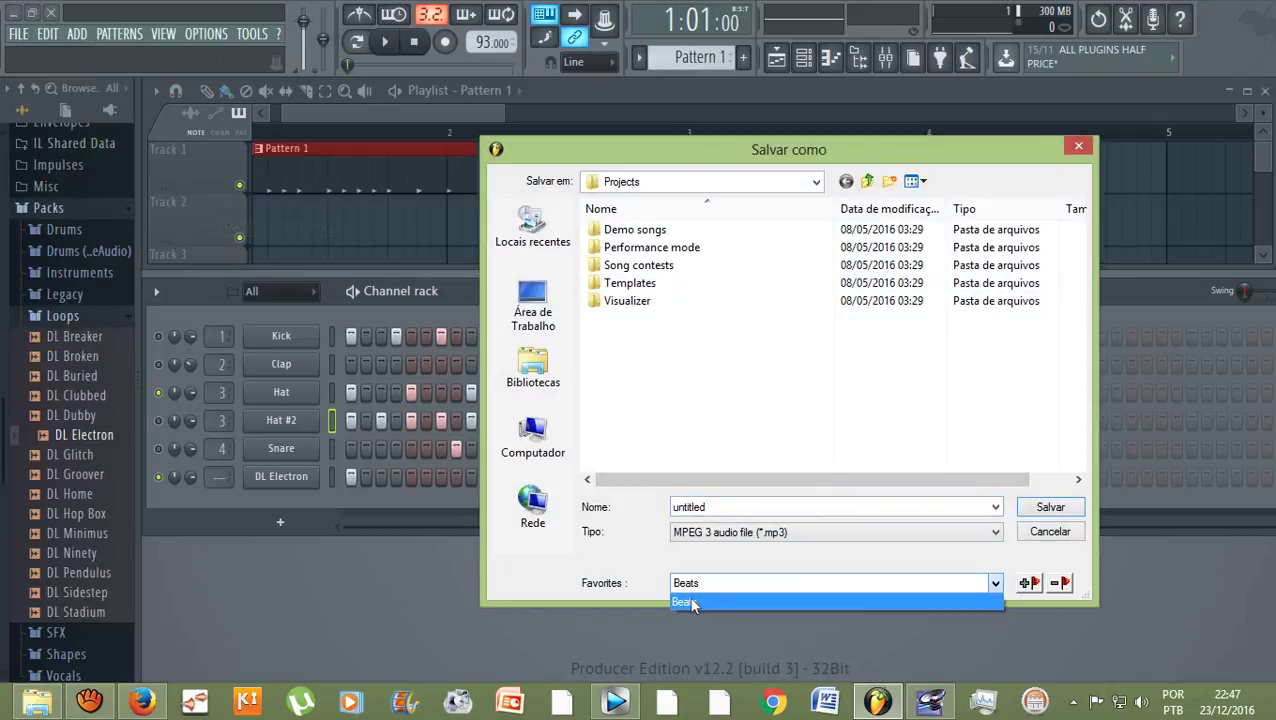
left_click(689, 598)
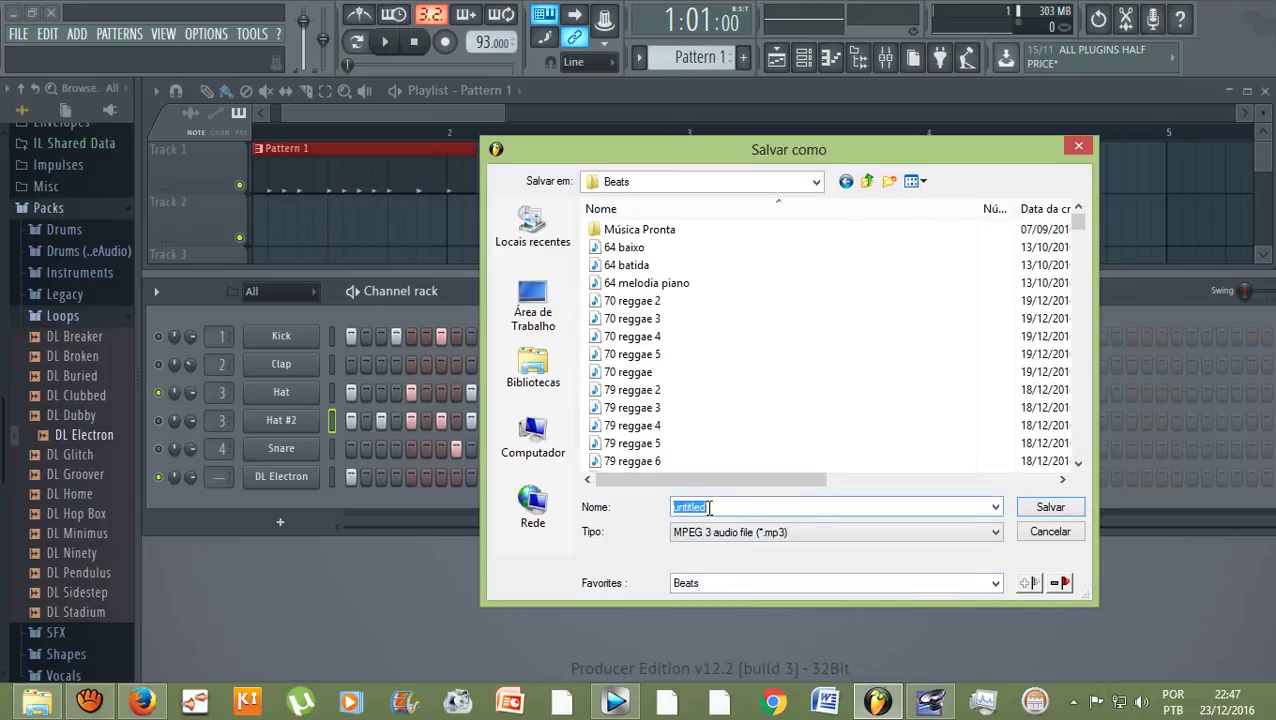
type("pr")
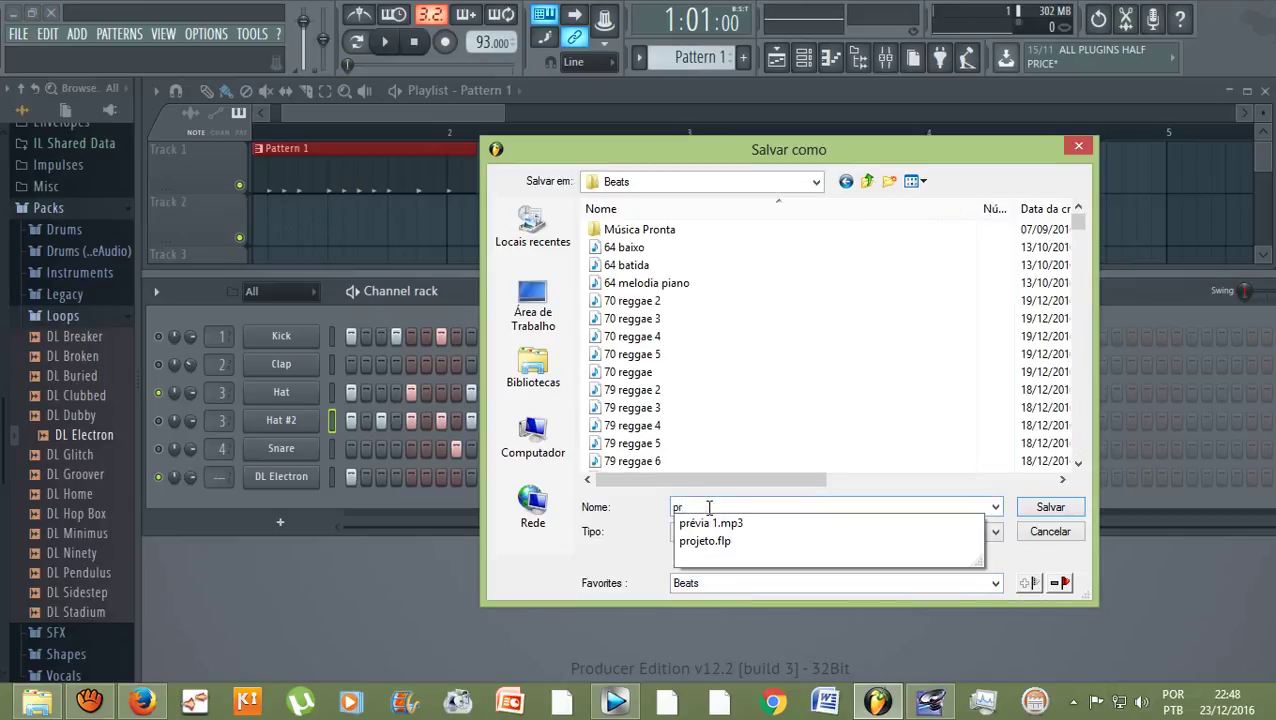
type("évia 2")
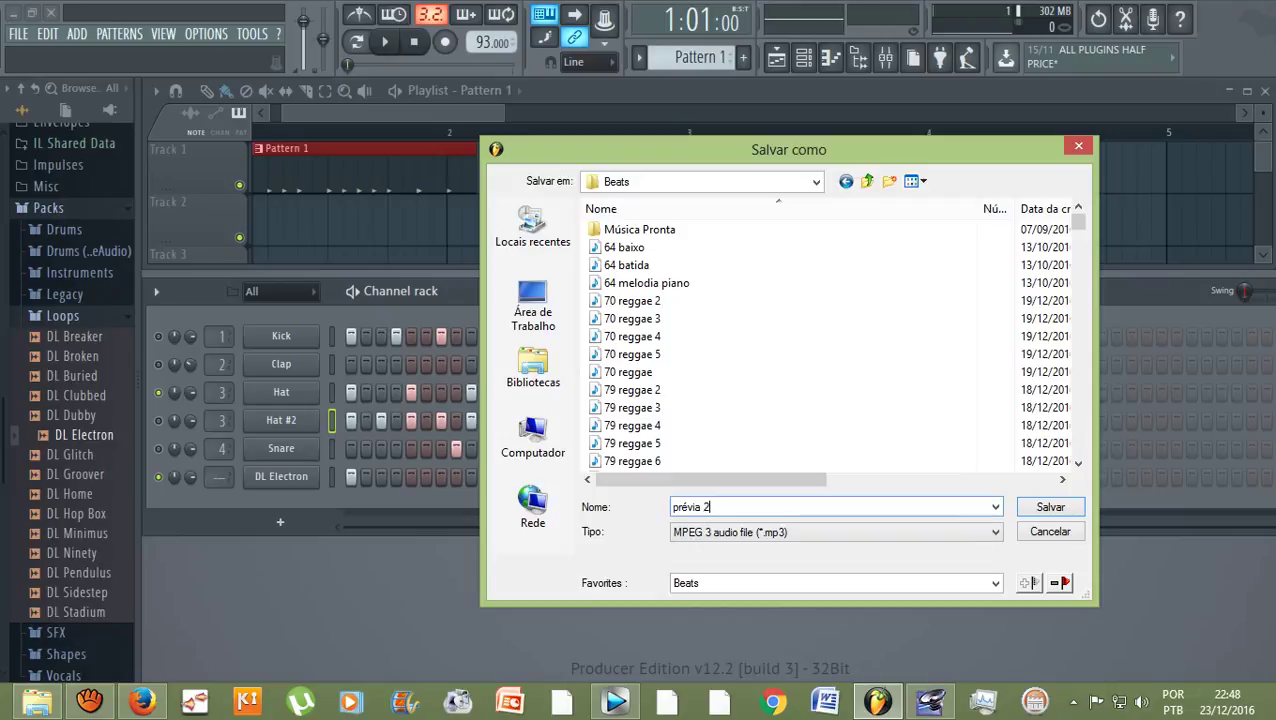
left_click(1052, 507)
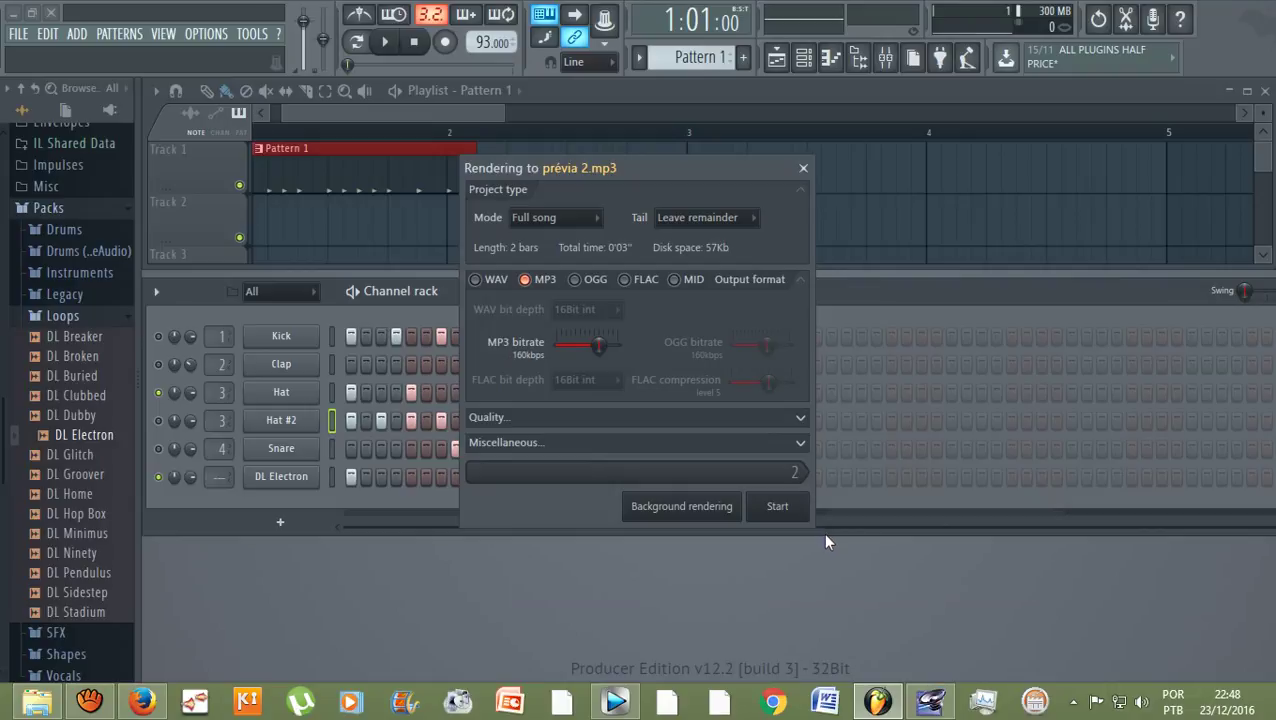
left_click(790, 506)
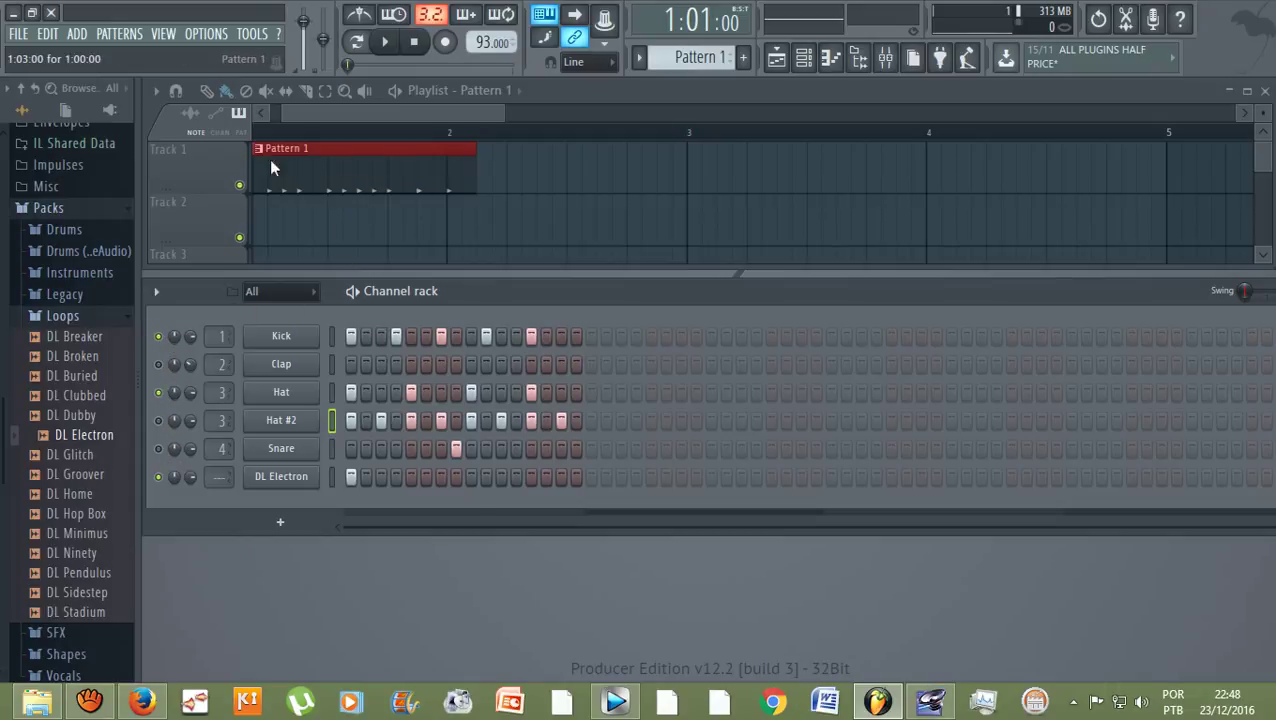
Export the full song as an MP3 named "prévia 3" in the Beats favorites folder and start rendering.
left_click(19, 40)
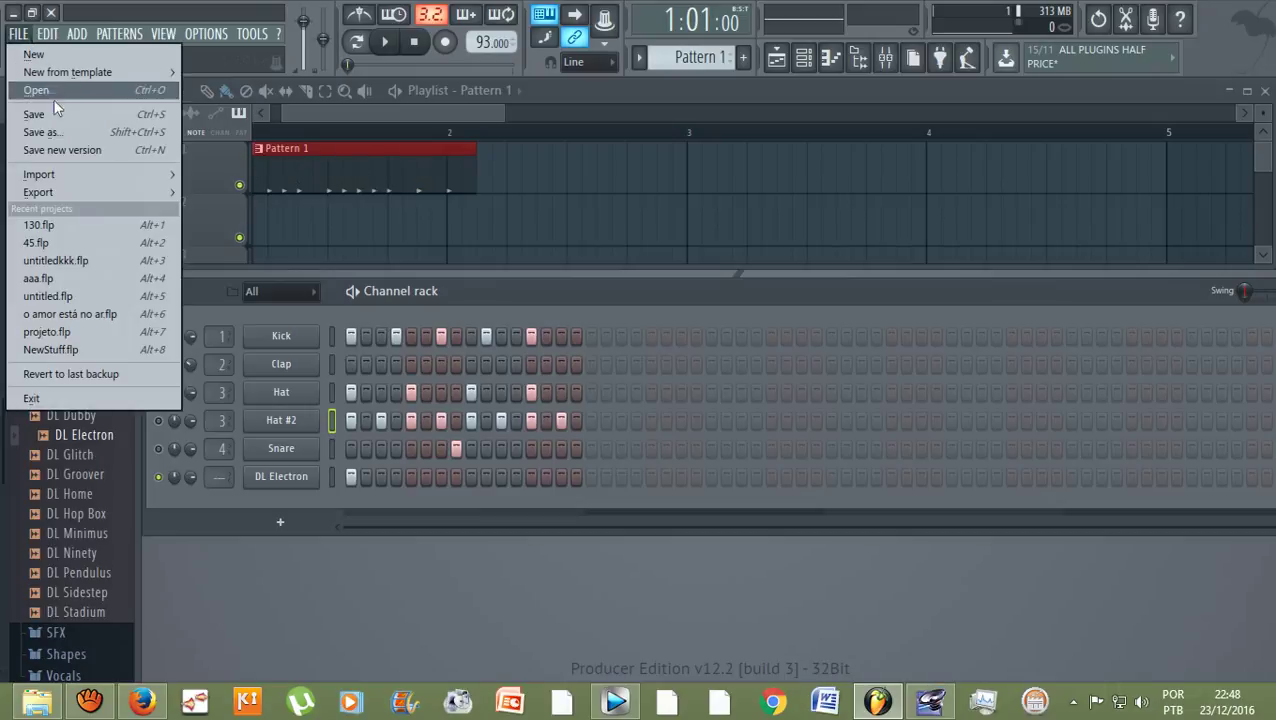
mouse_move(75, 193)
left_click(331, 228)
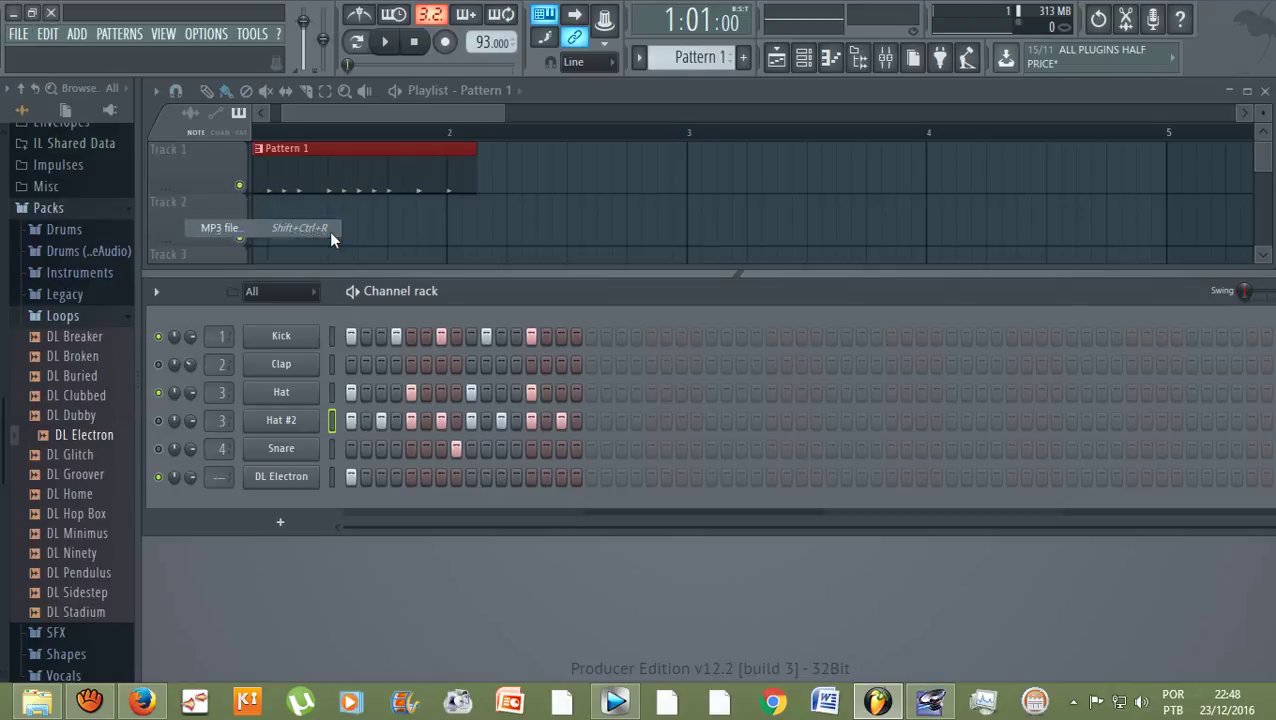
left_click(790, 580)
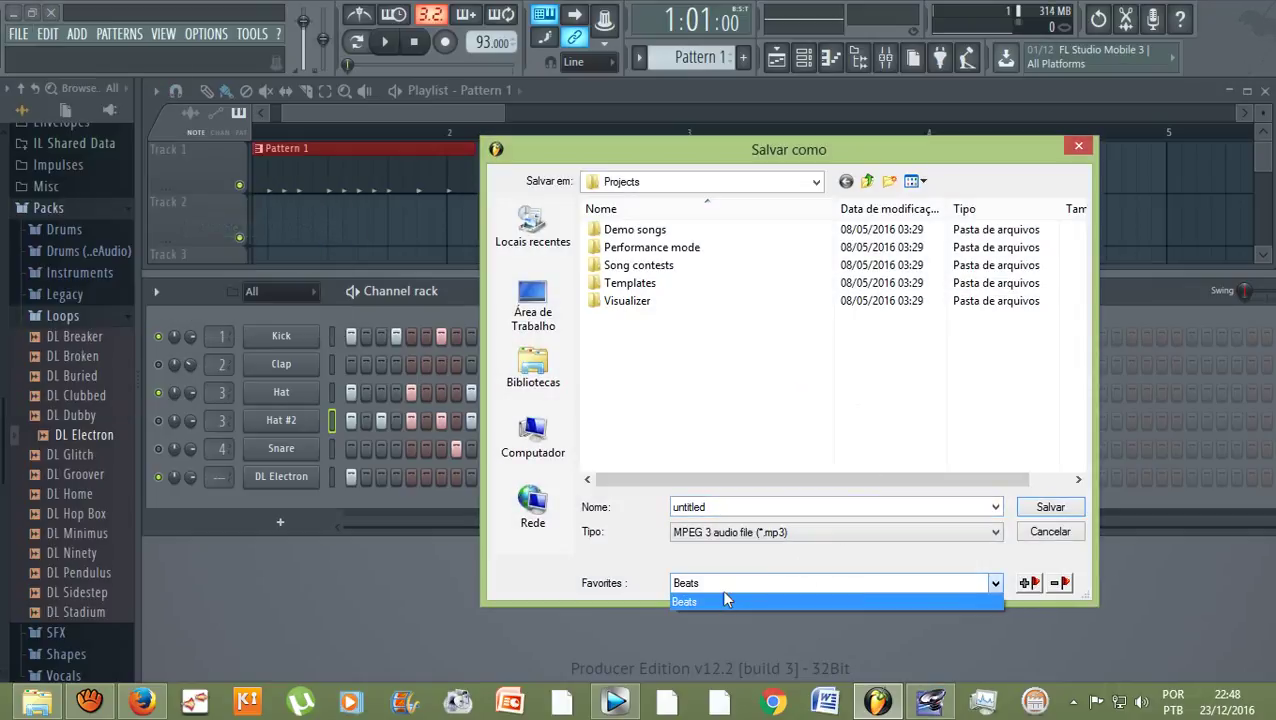
left_click(722, 600)
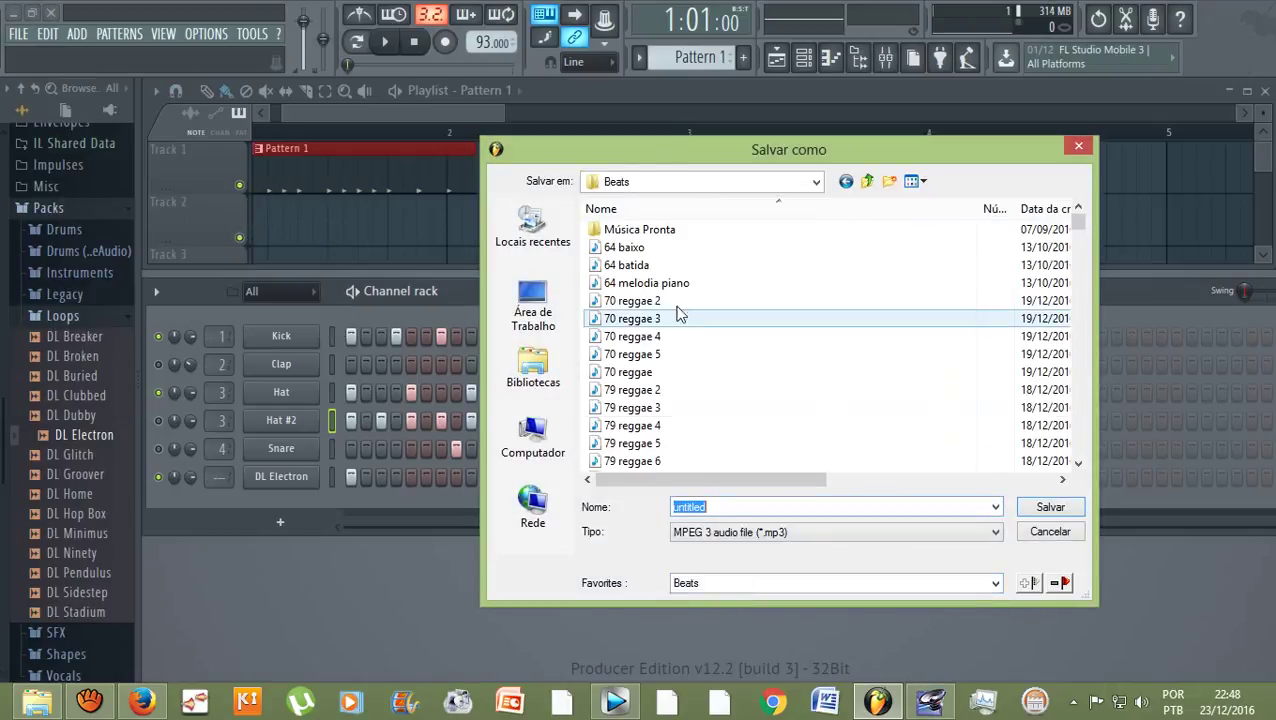
type("p")
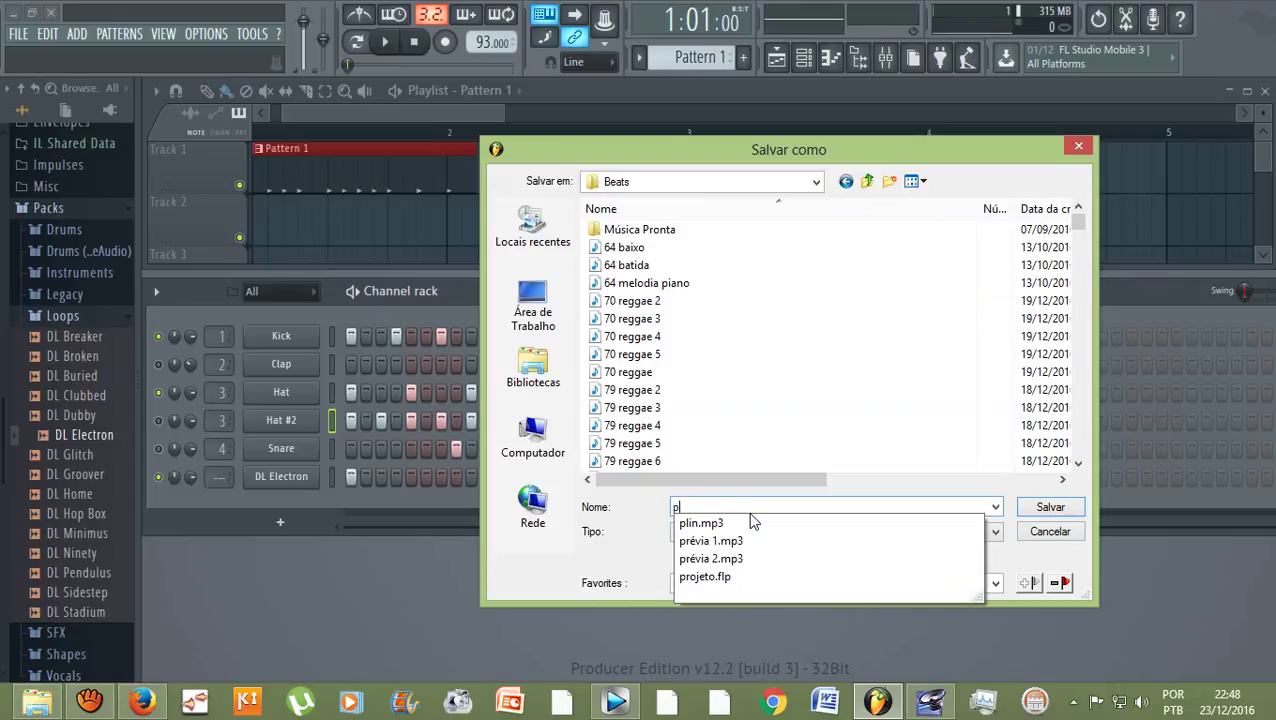
type("évia 3")
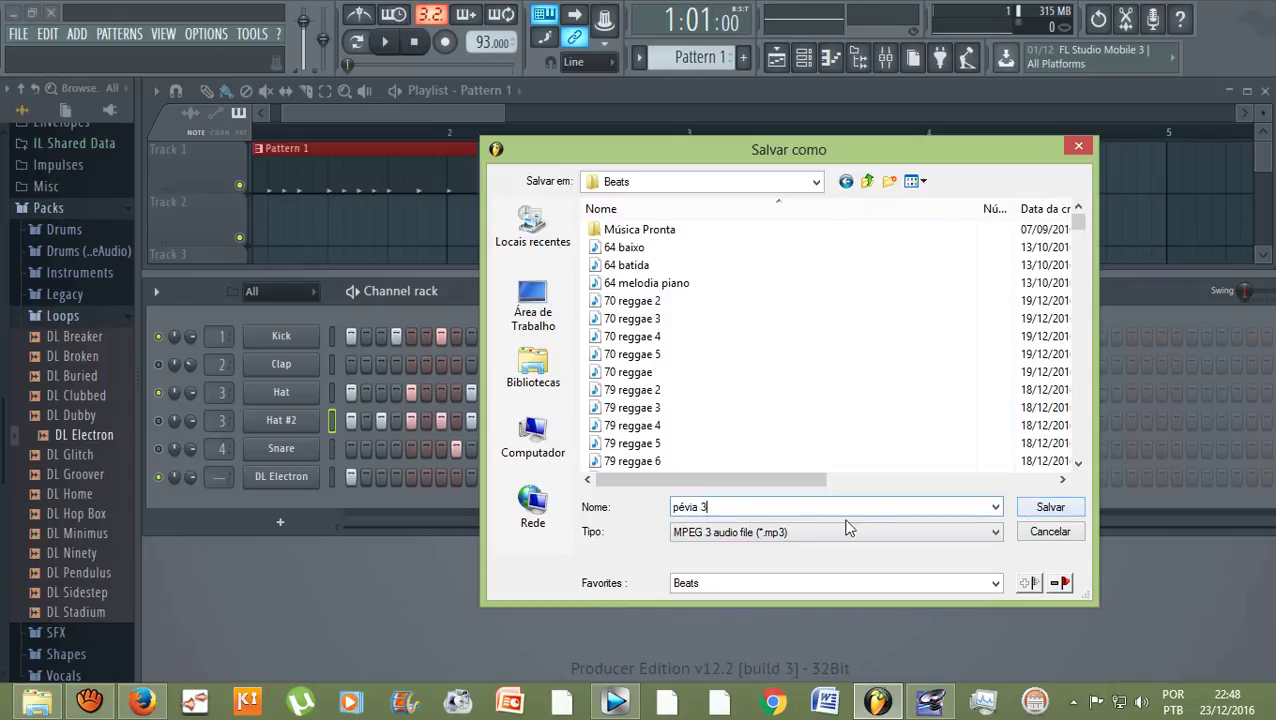
left_click(677, 507)
type("r")
left_click(1050, 507)
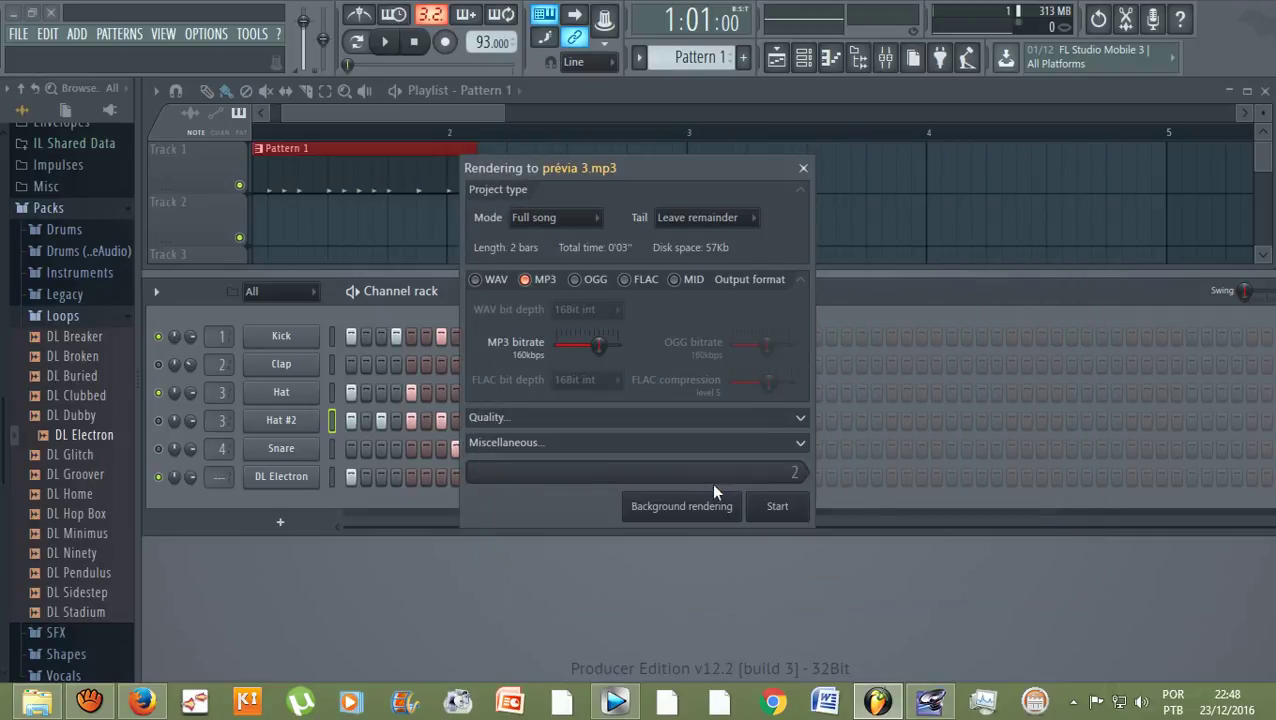
left_click(777, 507)
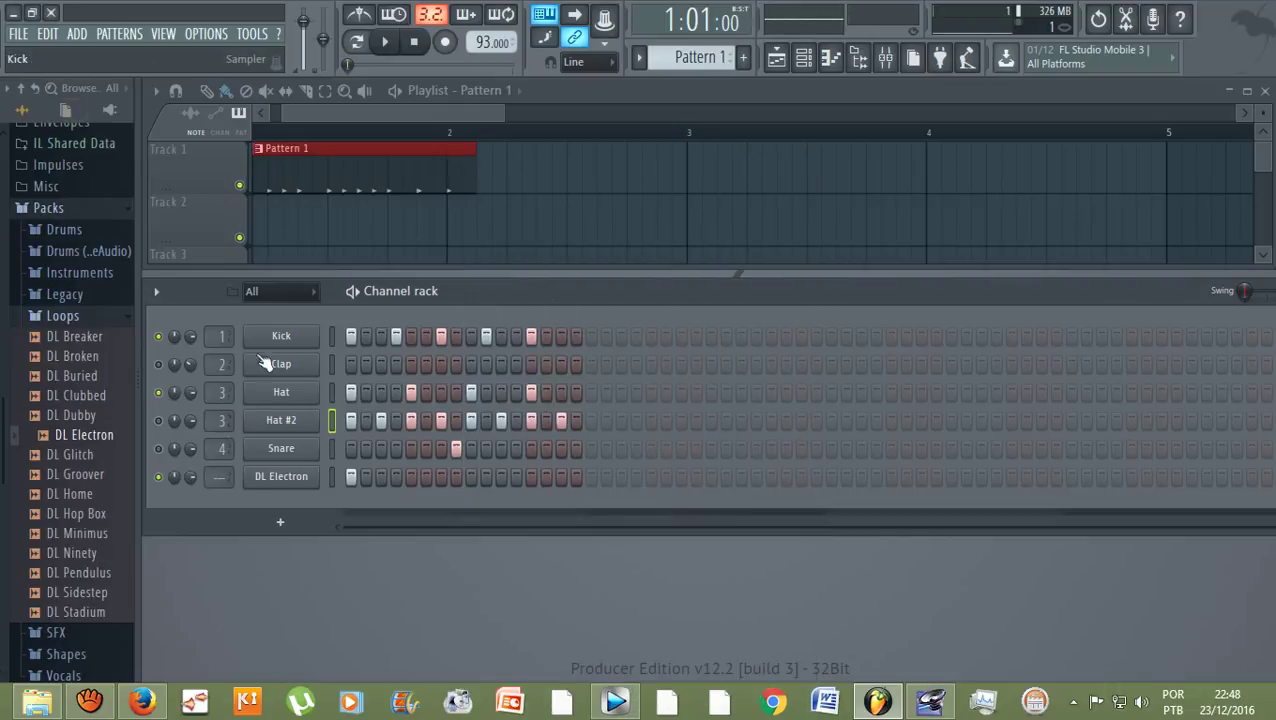
Unmute the Hat #2 channel and render the full song as an MP3 named "prévia 4" in the Beats favorites folder.
left_click(159, 418)
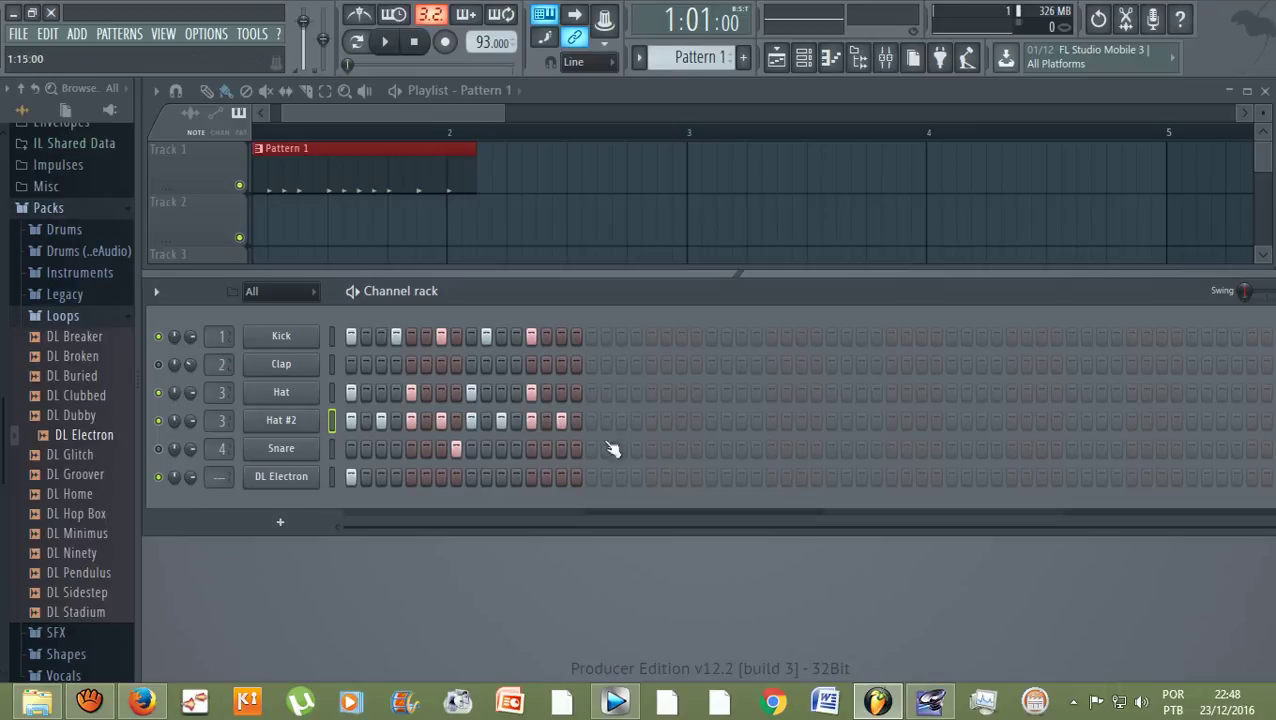
left_click(18, 33)
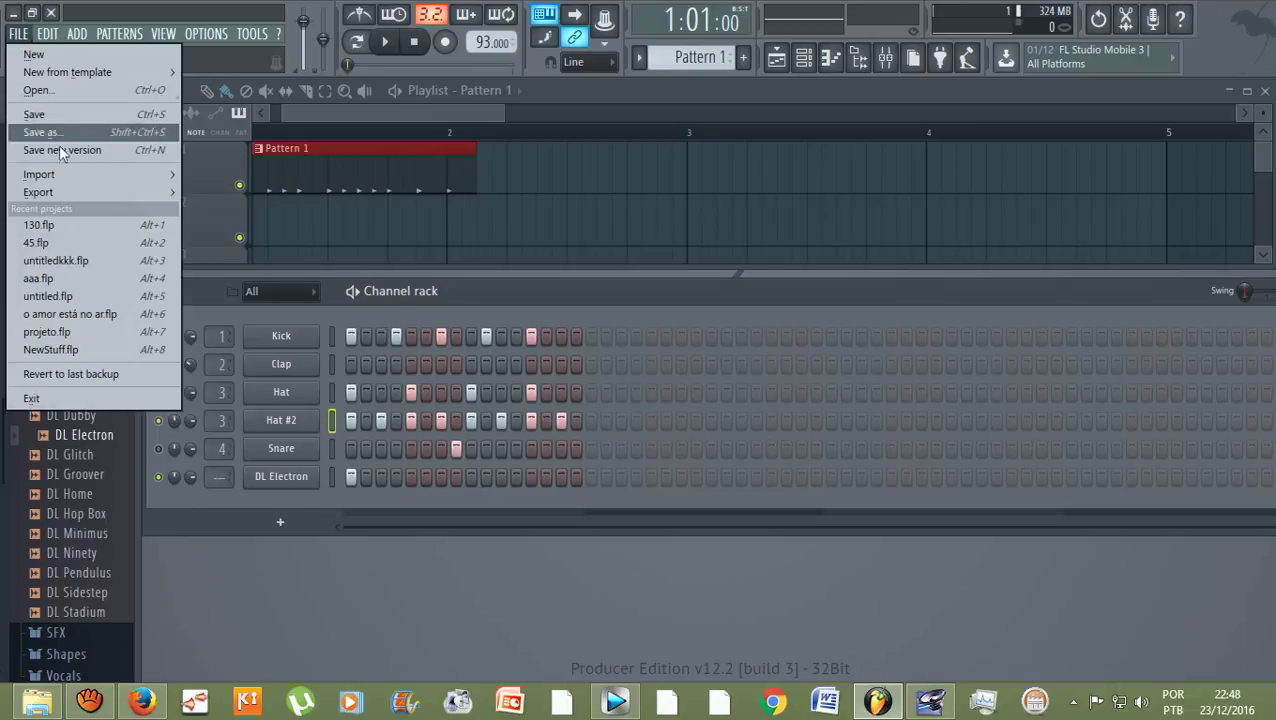
mouse_move(70, 191)
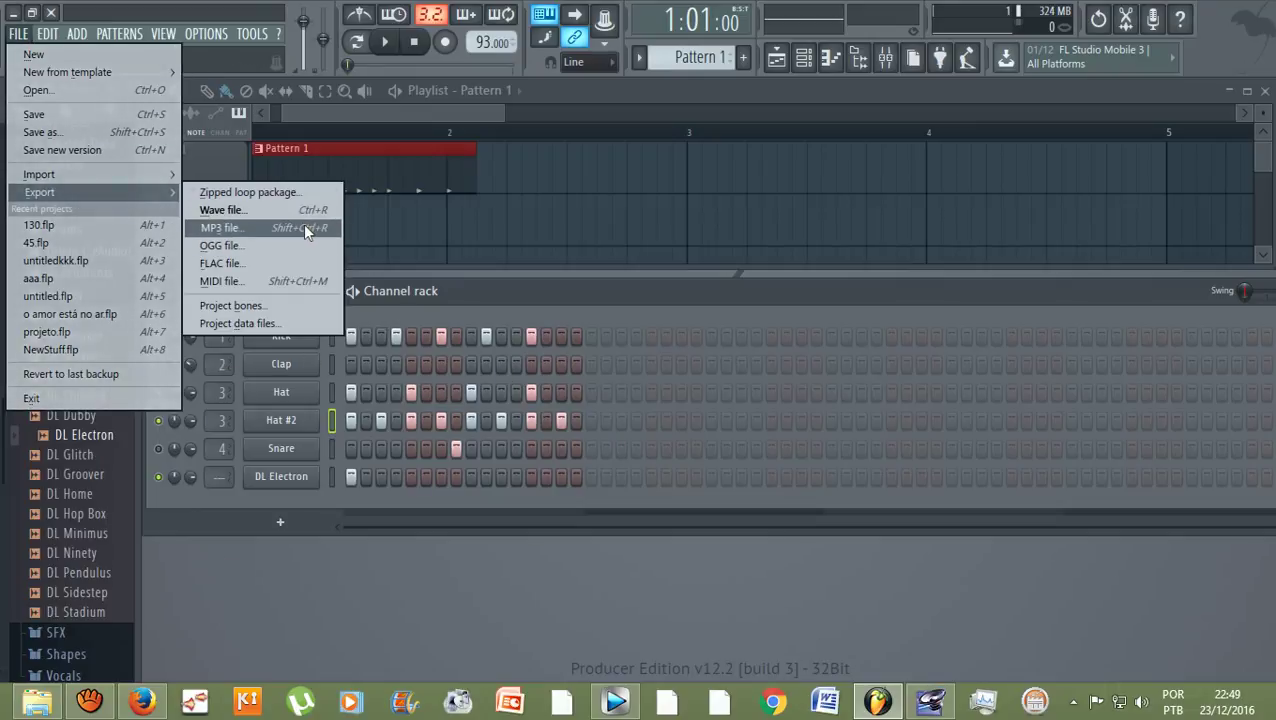
left_click(303, 226)
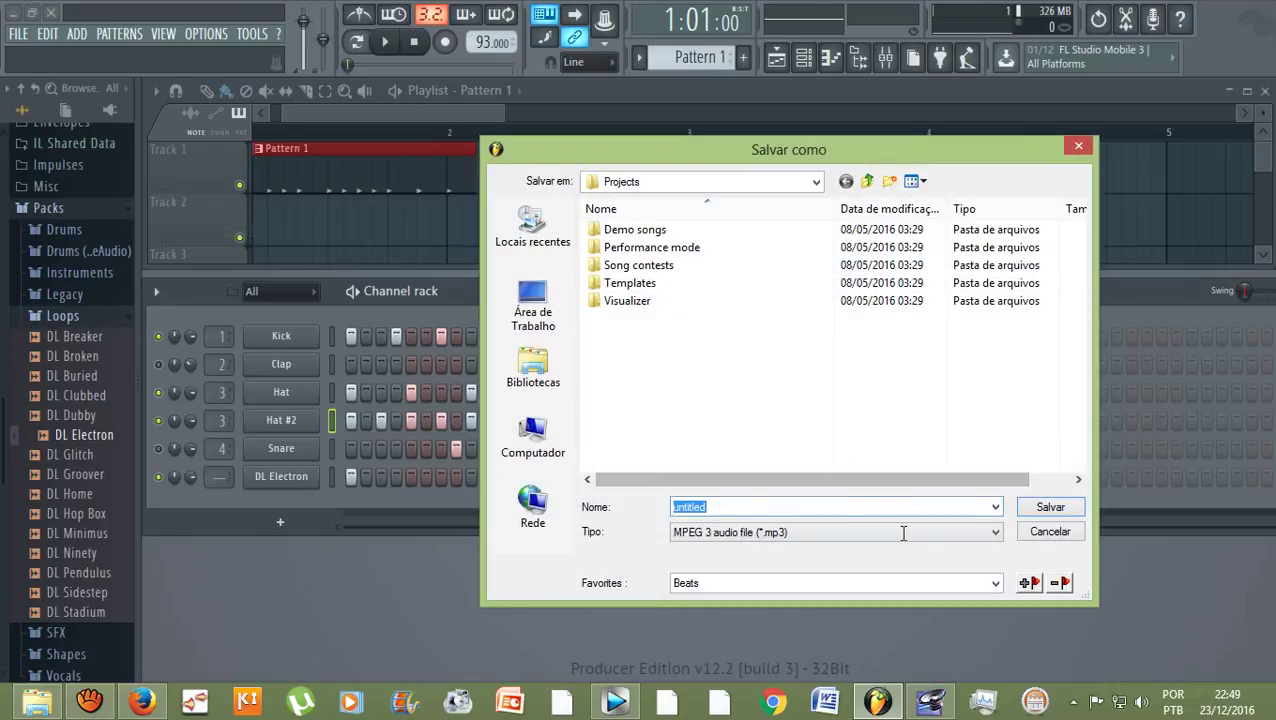
left_click(994, 583)
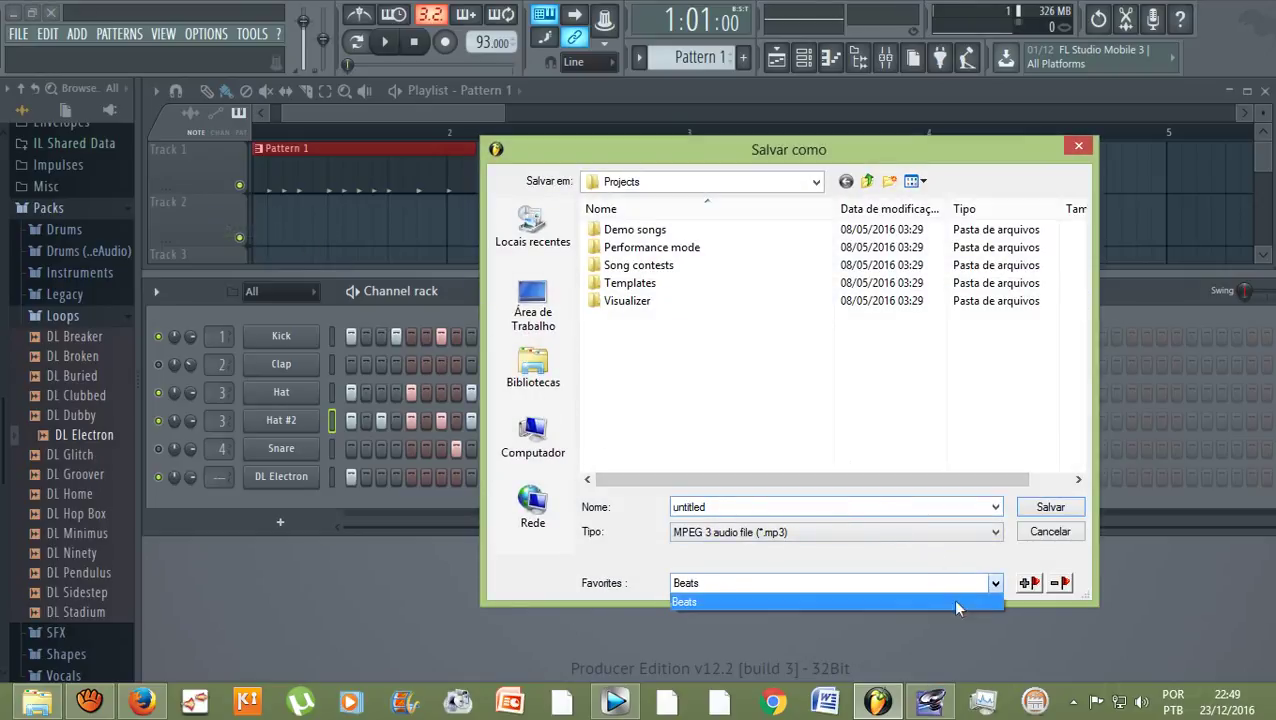
left_click(846, 601)
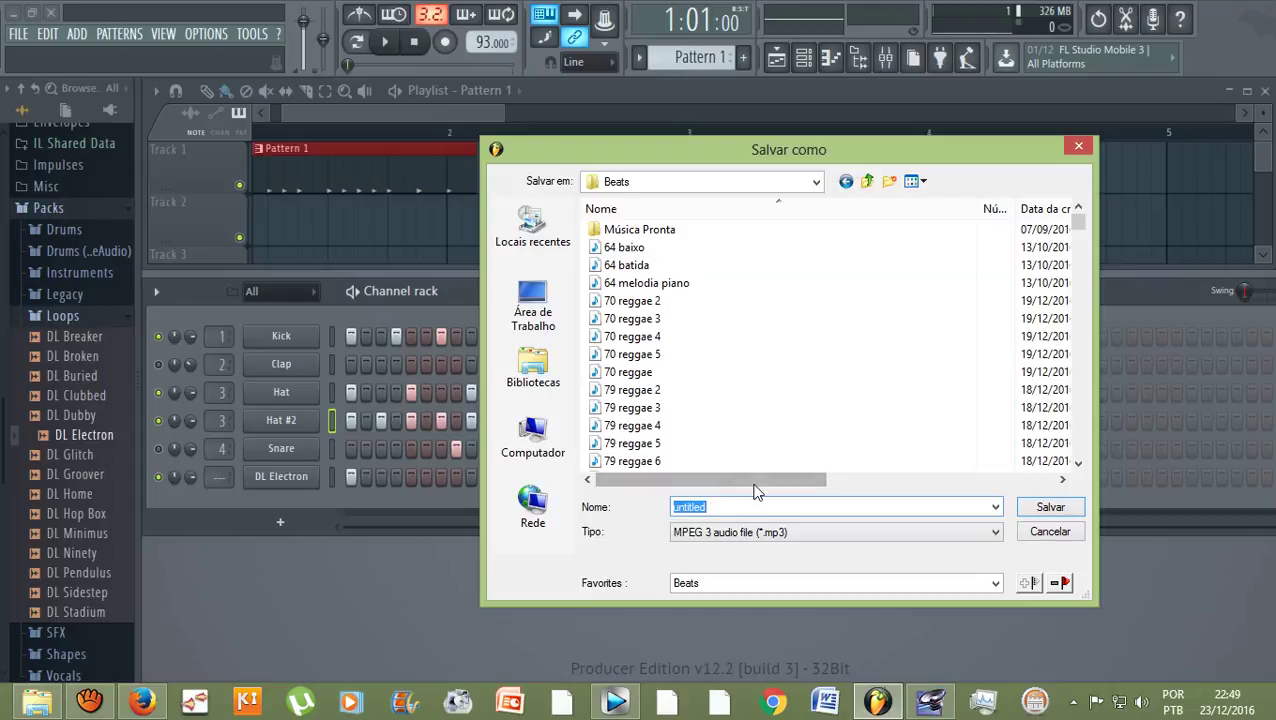
type("pr")
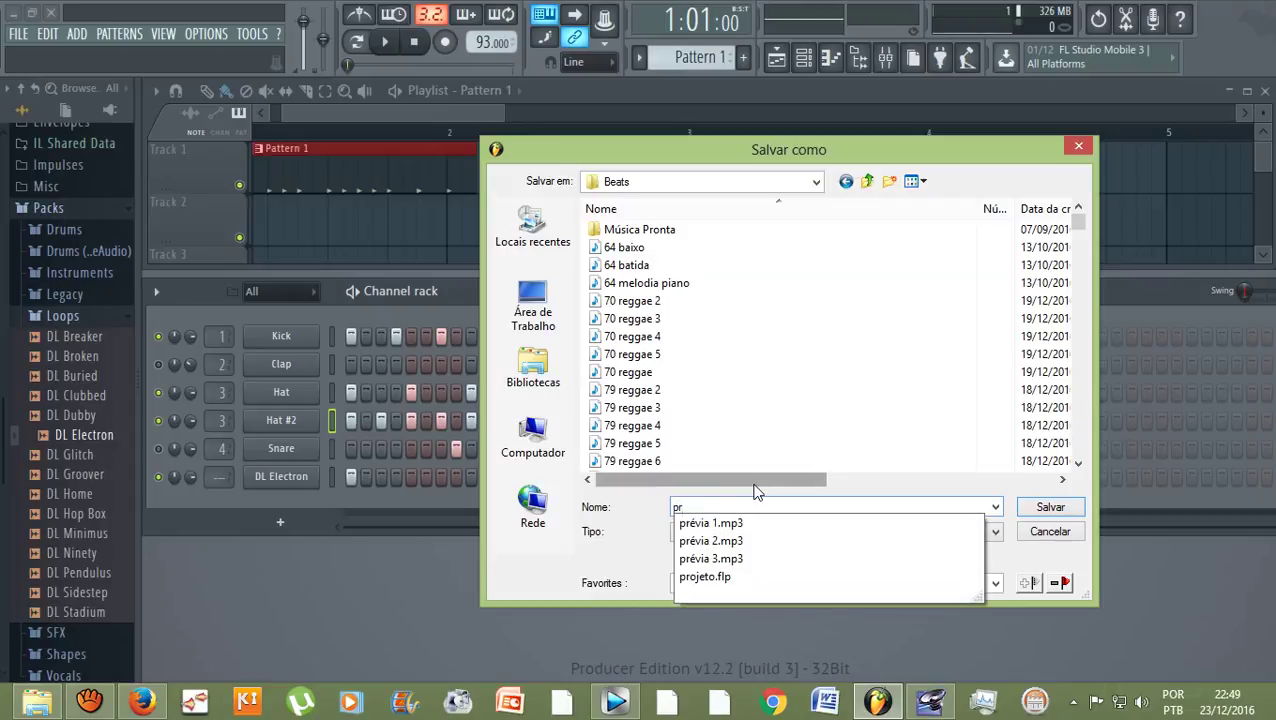
type("évia")
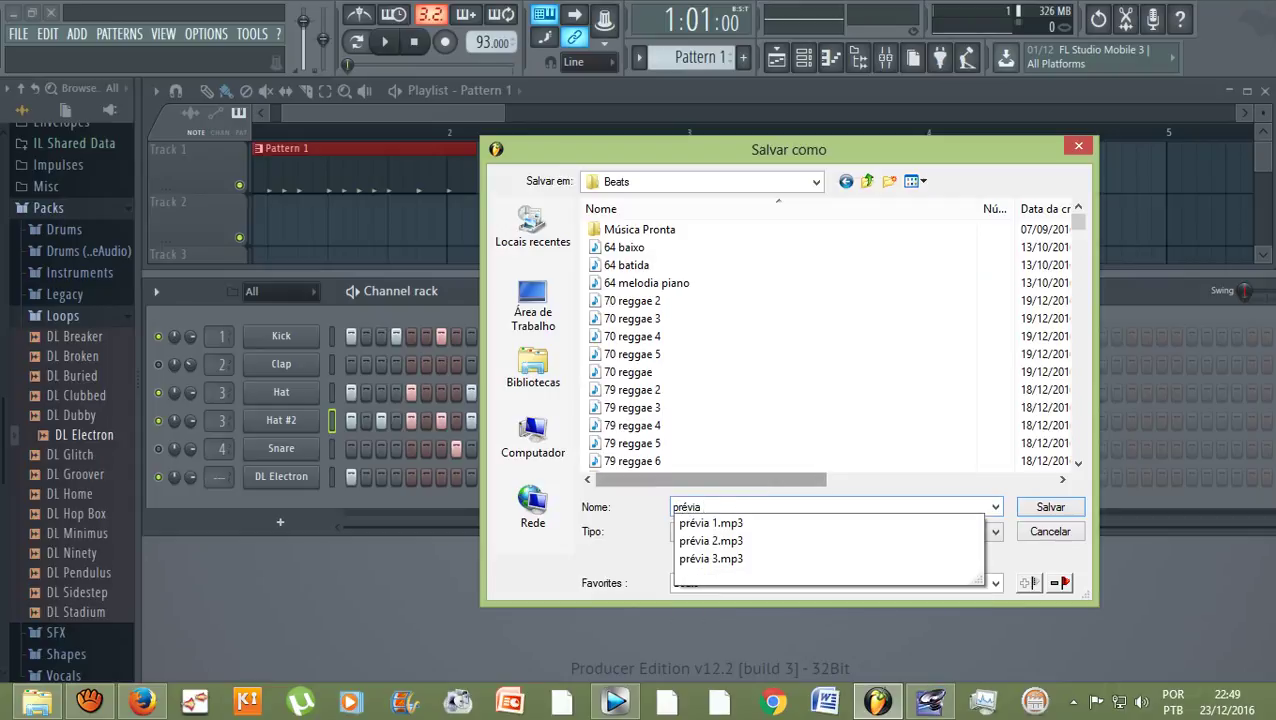
type(" 4")
left_click(1030, 507)
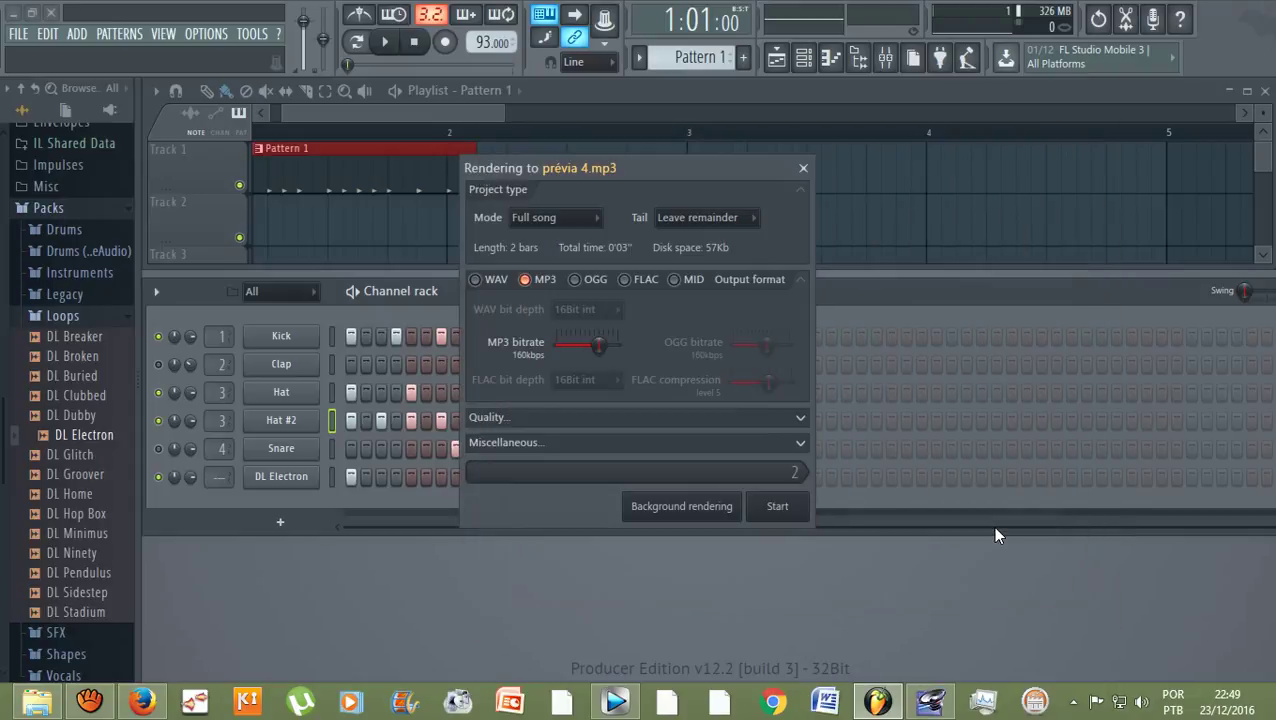
left_click(777, 506)
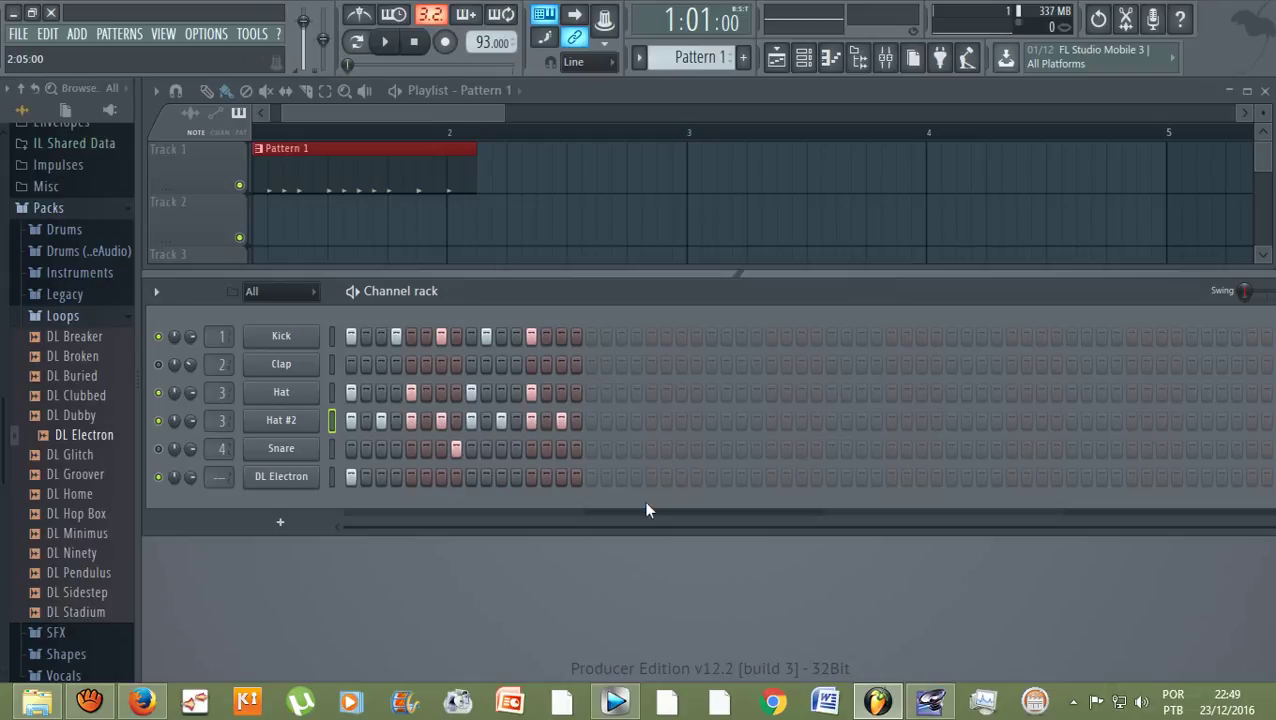
Switch to Adobe Audition and import "prévia 2", "prévia 3" and "prévia 4" from the Beats folder together.
left_click(932, 702)
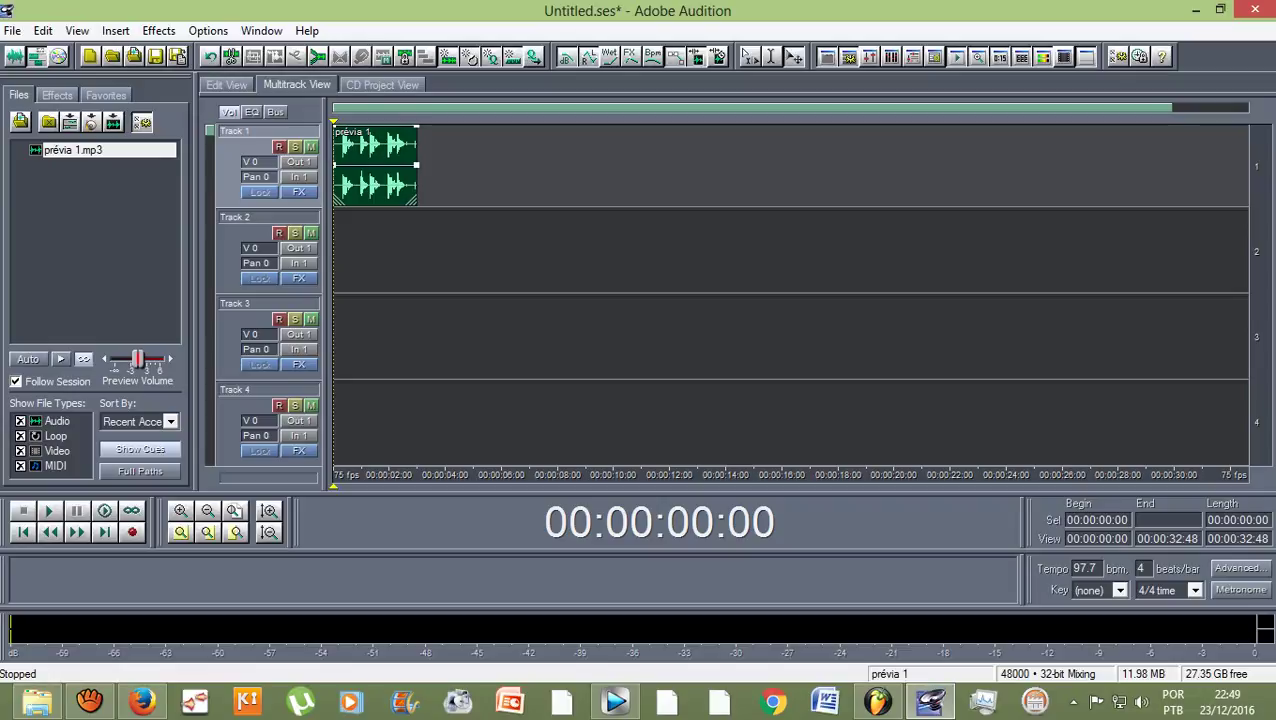
left_click(135, 56)
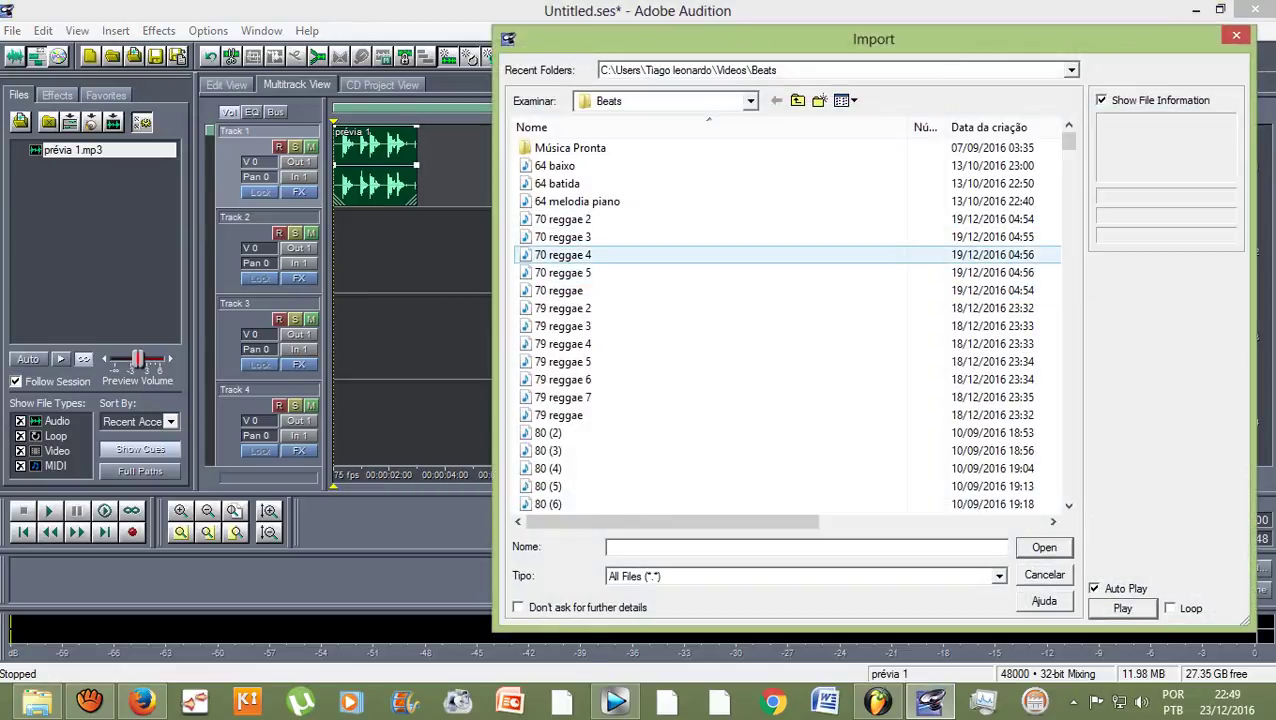
scroll(700, 150, "down", 15)
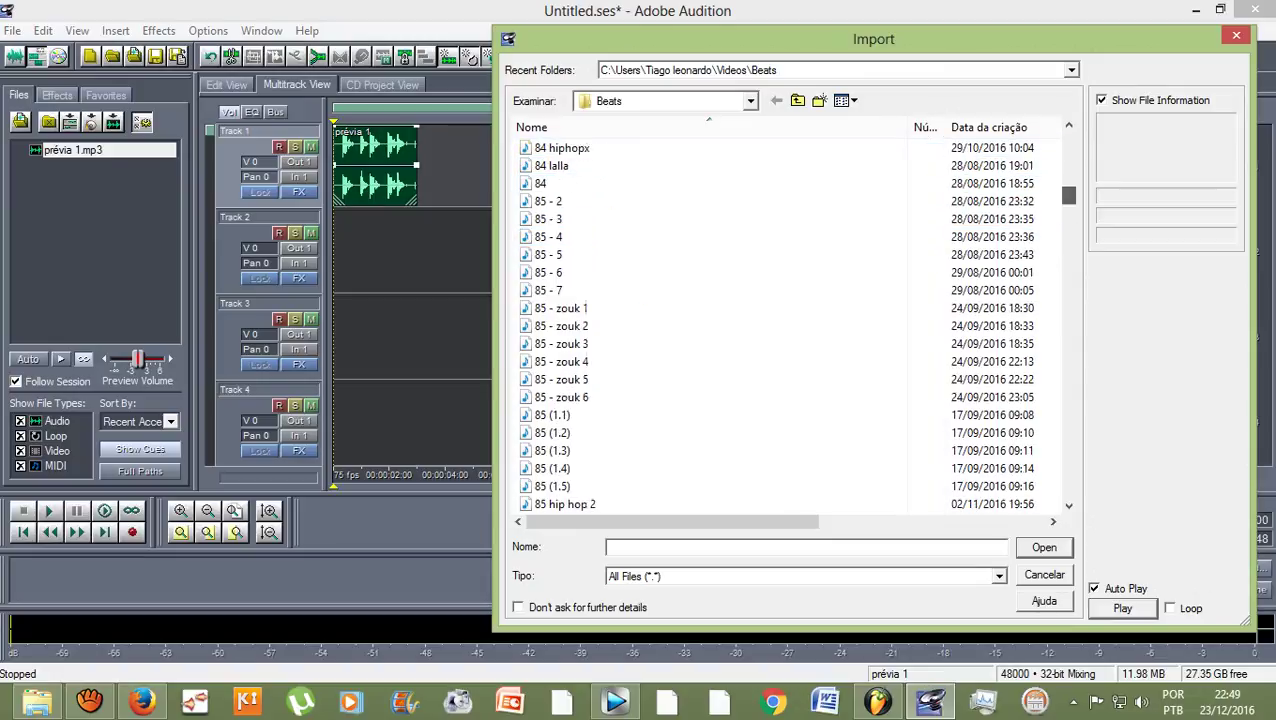
scroll(700, 325, "down", 20)
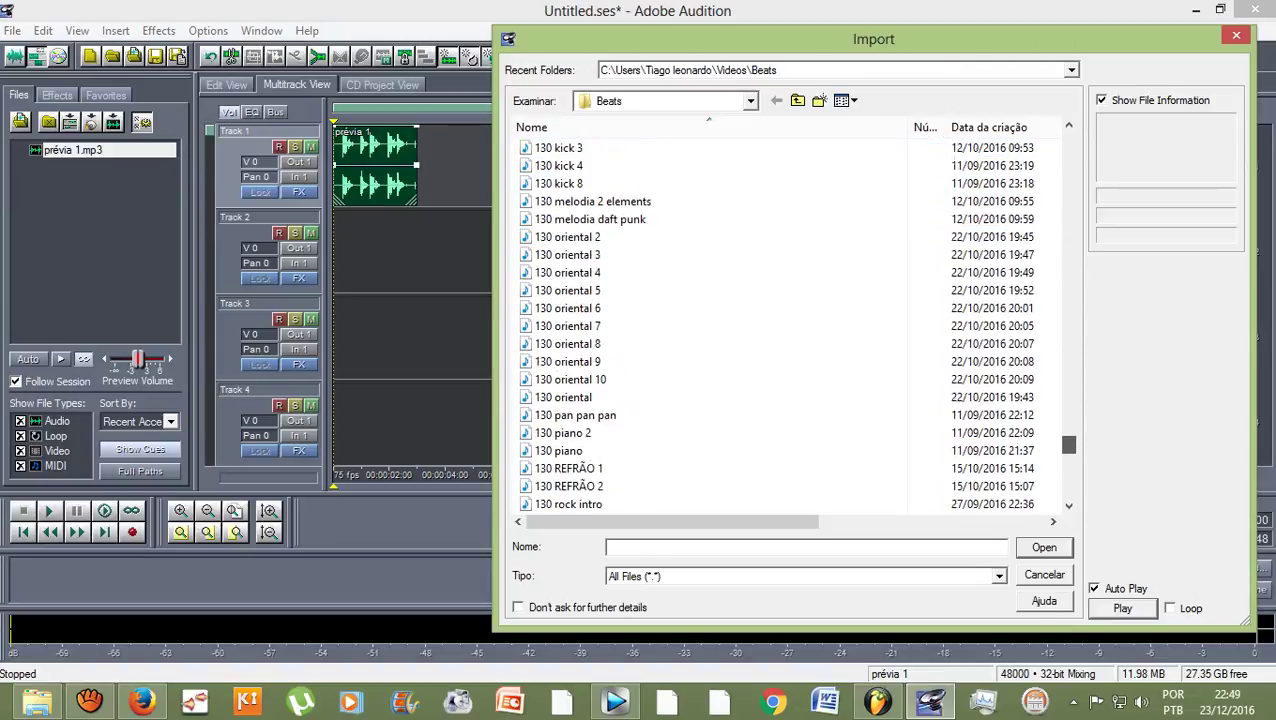
scroll(700, 325, "down", 4)
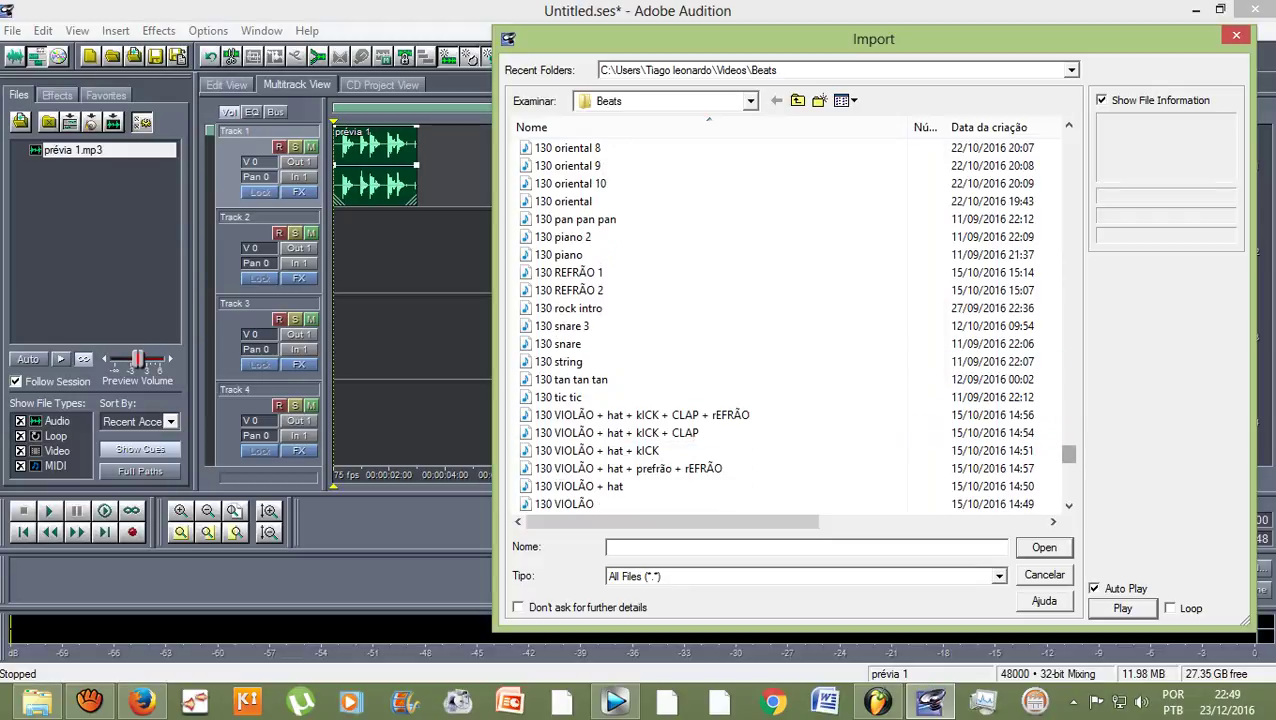
scroll(700, 325, "down", 12)
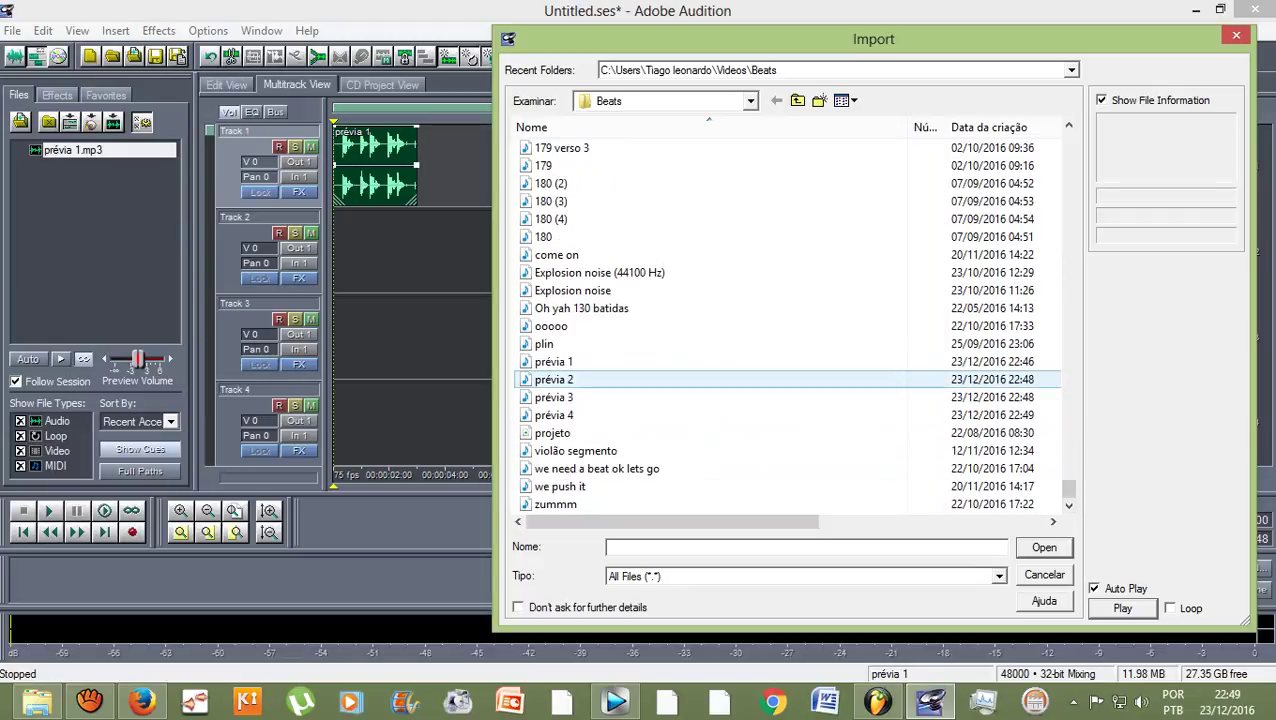
left_click(554, 379)
left_click(554, 415, "shift")
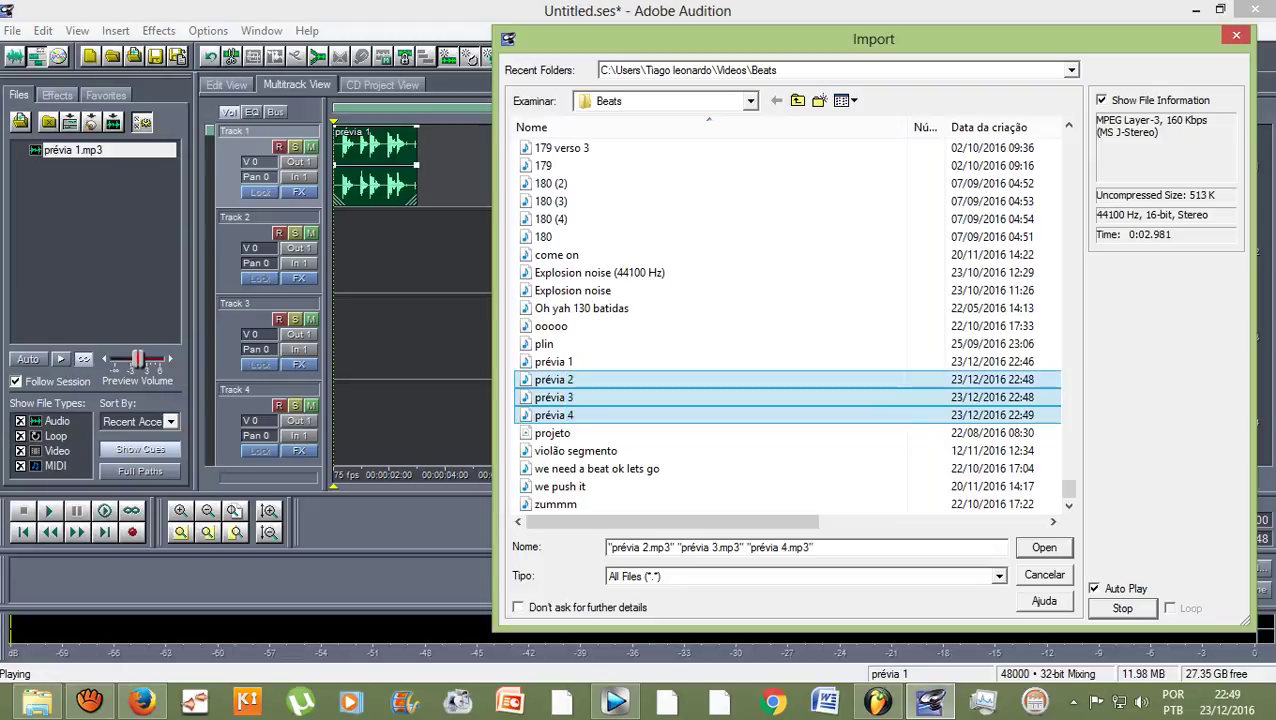
key("Return")
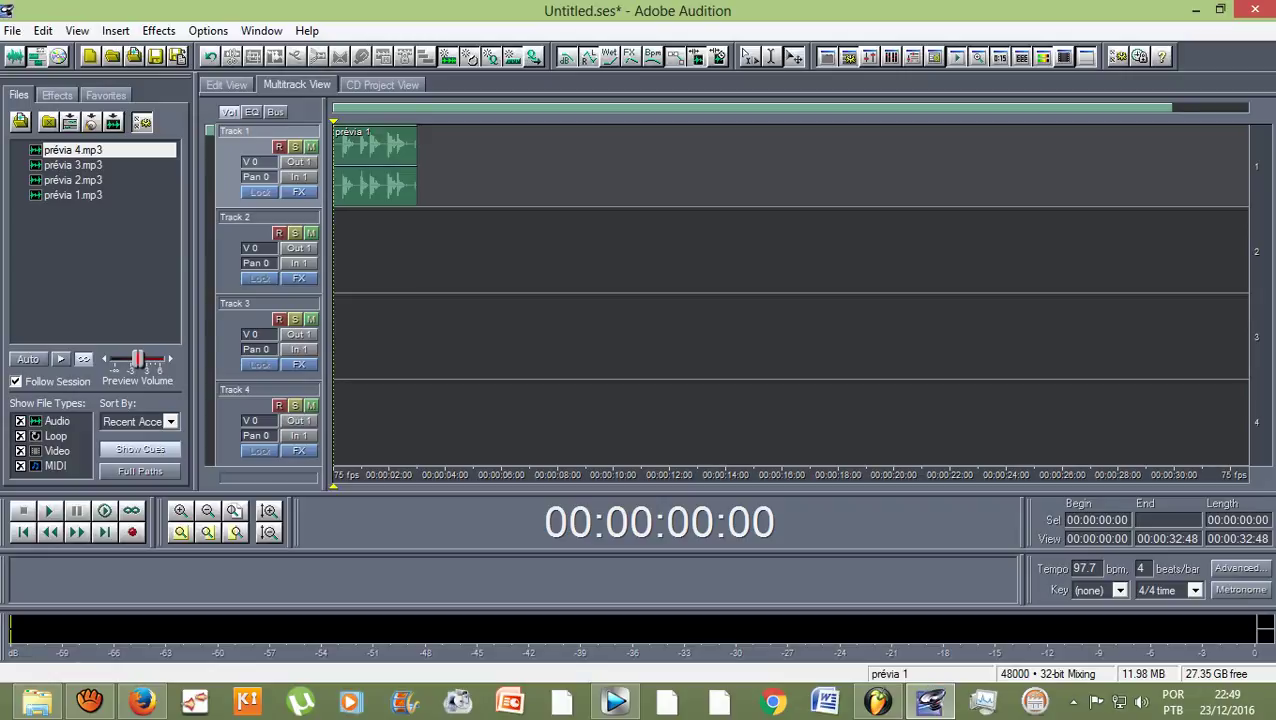
Play the prévia 1 clip on Track 1 from the start, stopping near its end.
key("equal")
key("equal")
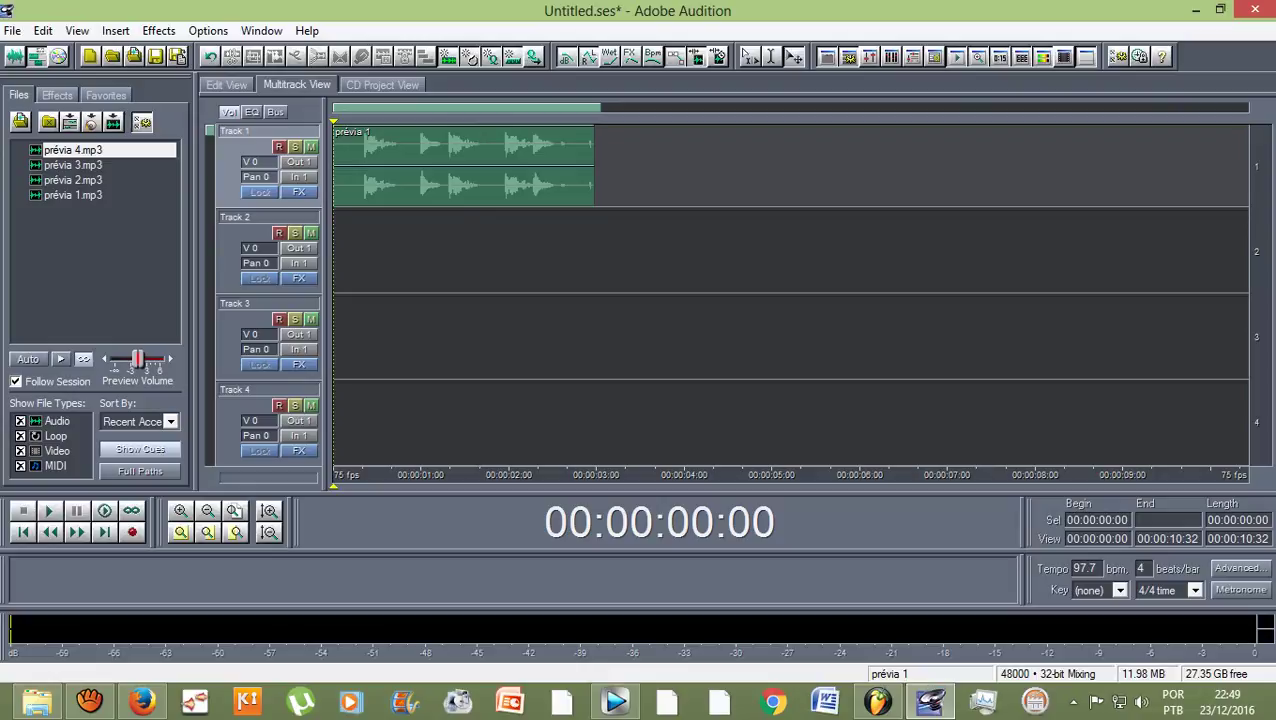
key("space")
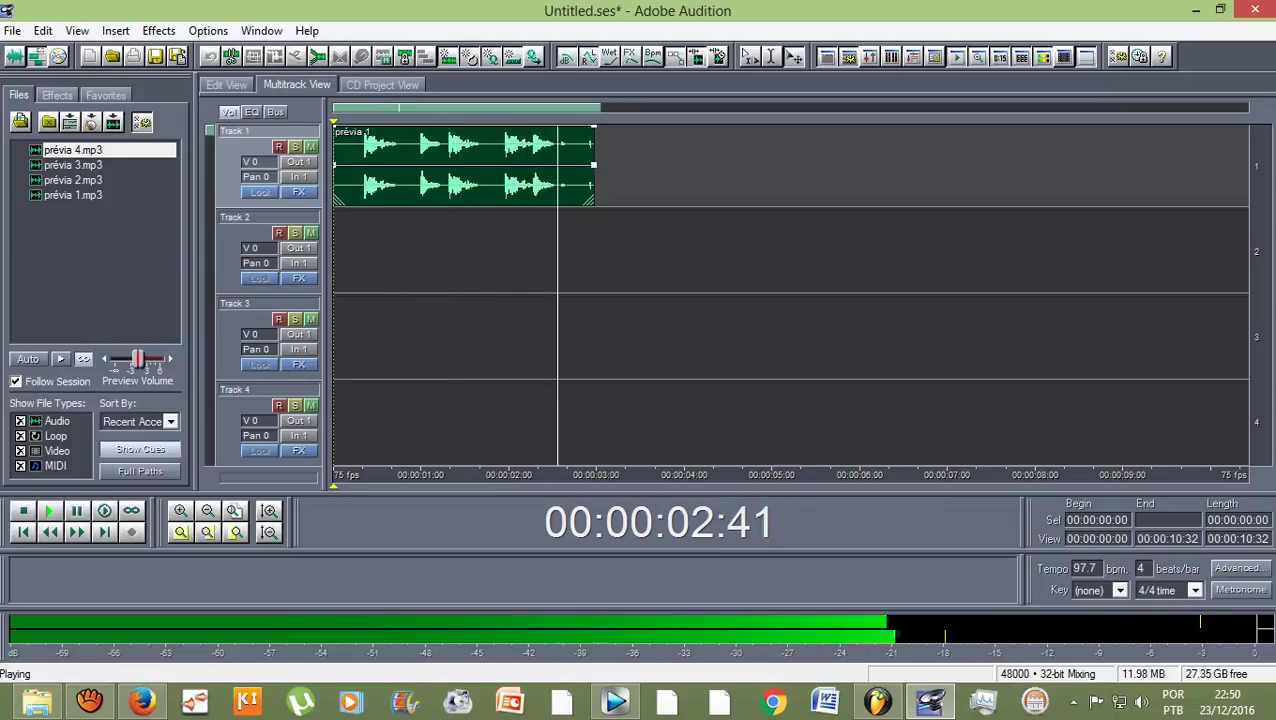
key("space")
Place prévia 2 on Track 2 overlapping the end of prévia 1, aligning its first beat with prévia 1's faint last hit.
left_click(73, 180)
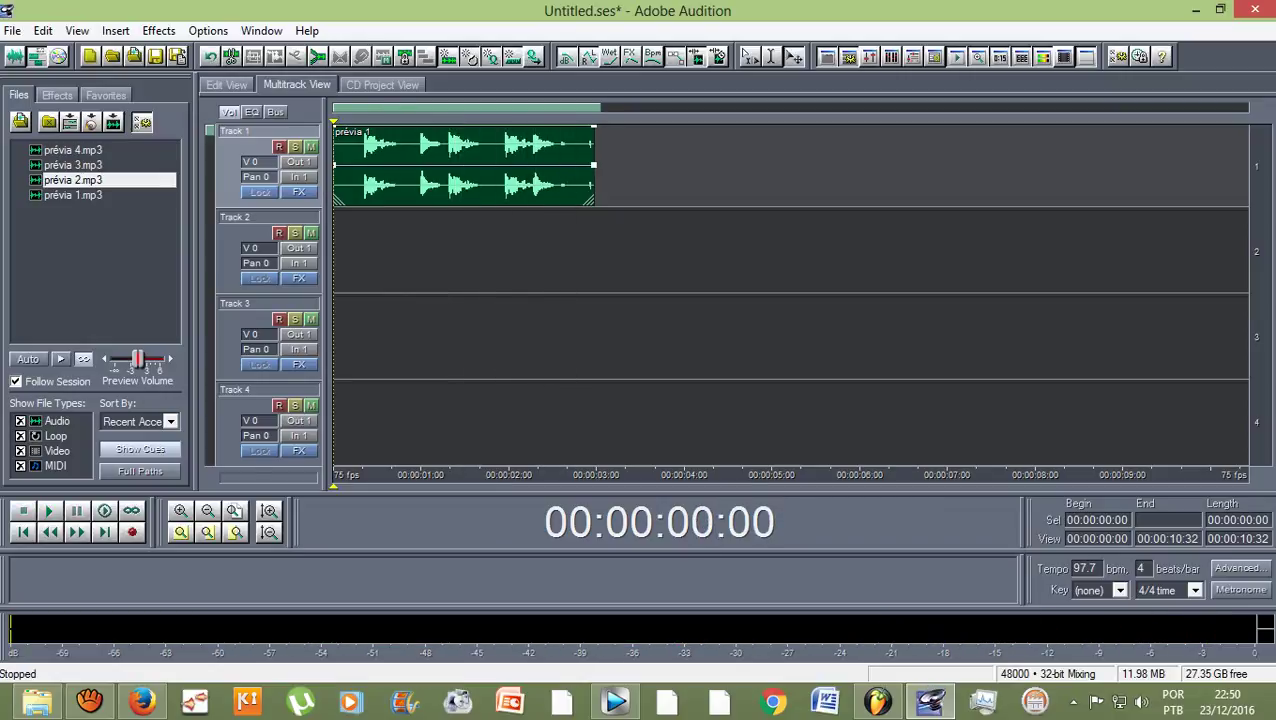
left_click_drag(73, 180, 600, 250)
scroll(600, 250, "up", 5)
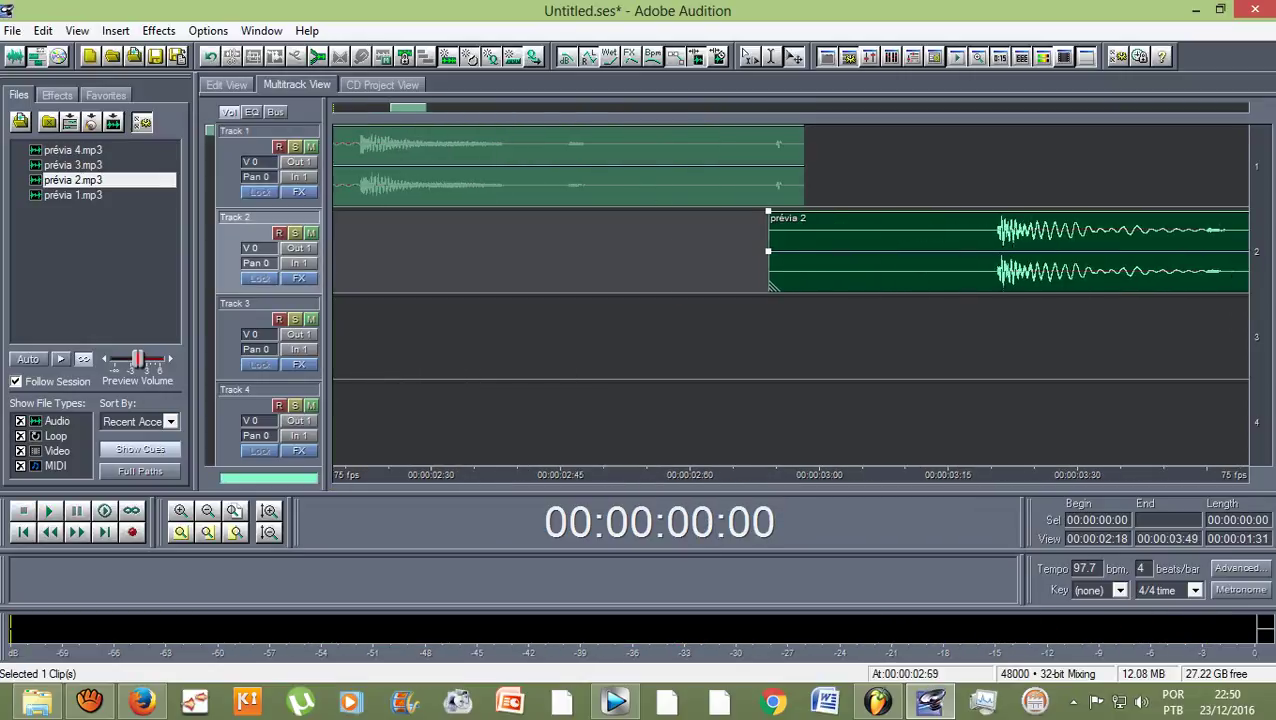
left_click_drag(771, 284, 547, 284)
scroll(547, 260, "up", 10)
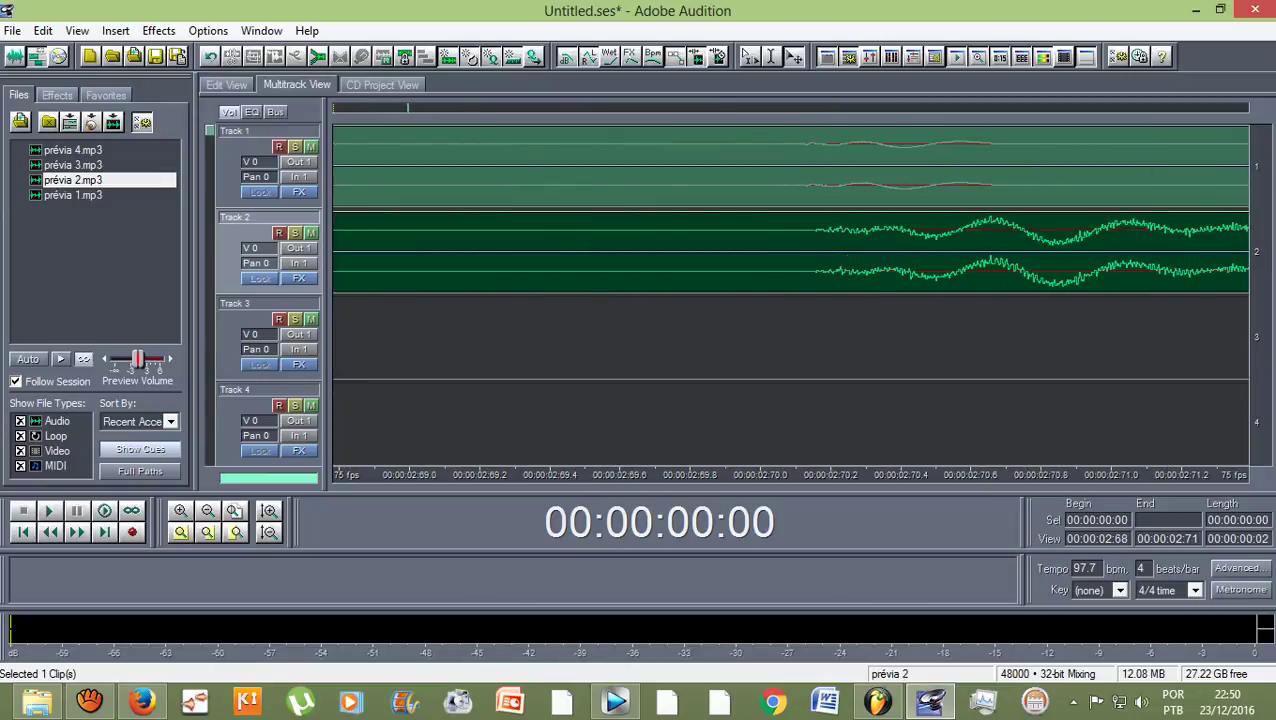
scroll(446, 250, "down", 10)
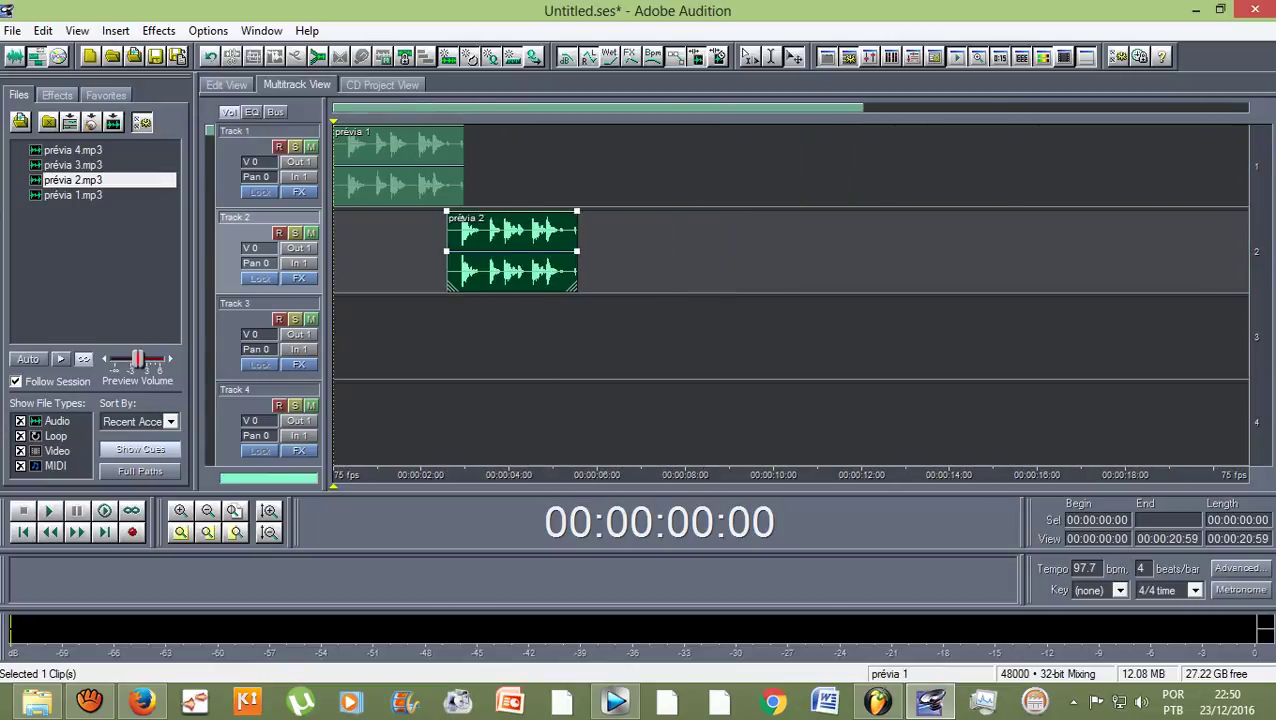
Play the session from the start to hear how prévia 1 runs into prévia 2.
key("space")
key("space")
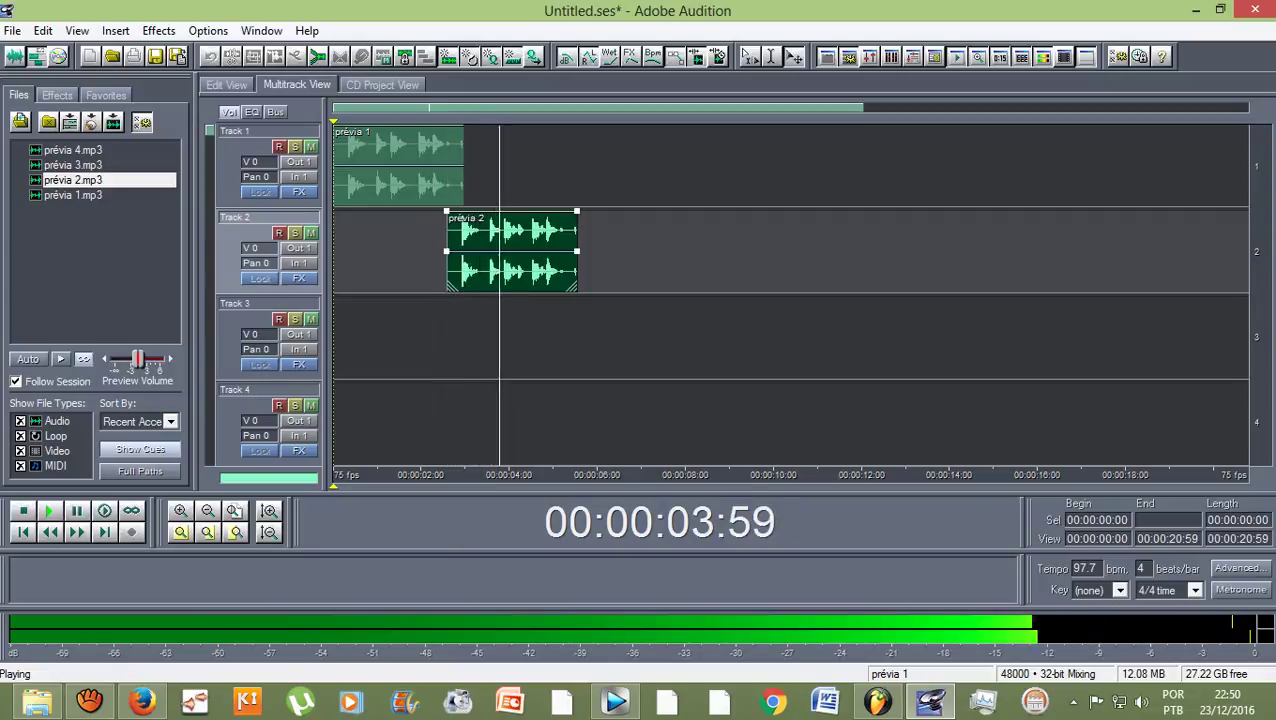
key("space")
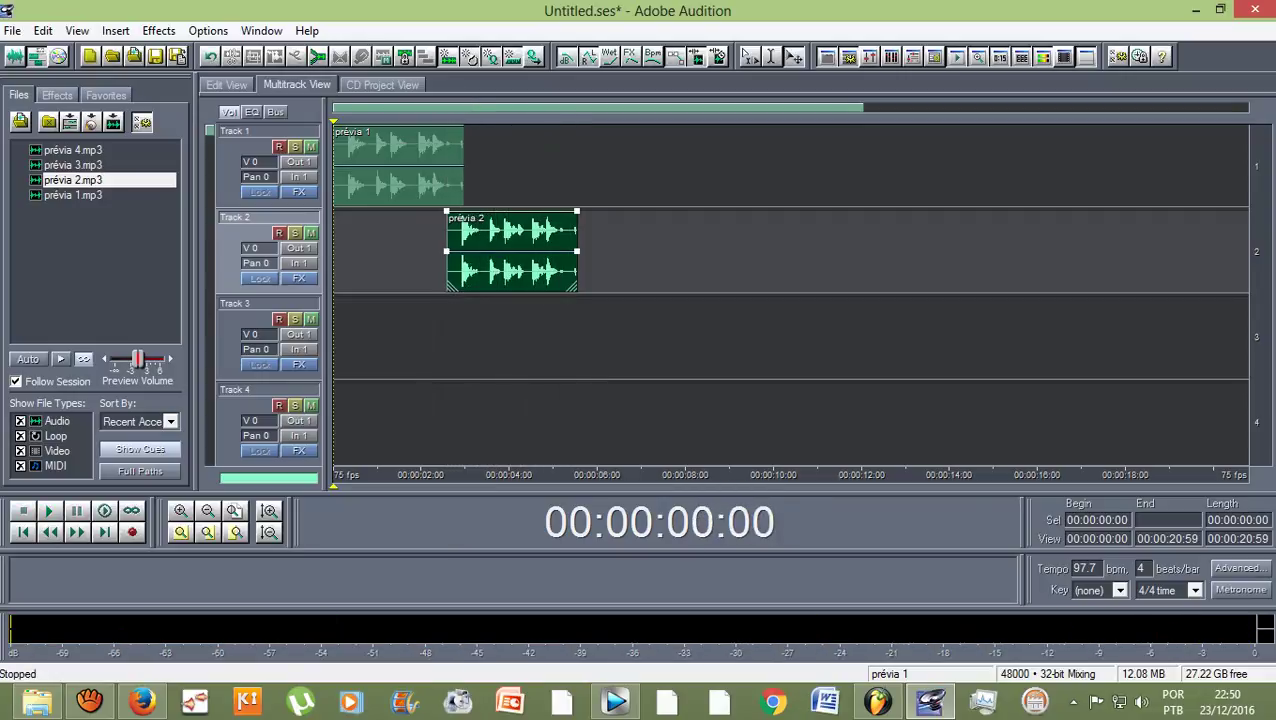
Trim the end of the prévia 1 clip to remove its faint trailing hit and play the session through the join.
key("equal")
left_click(450, 165)
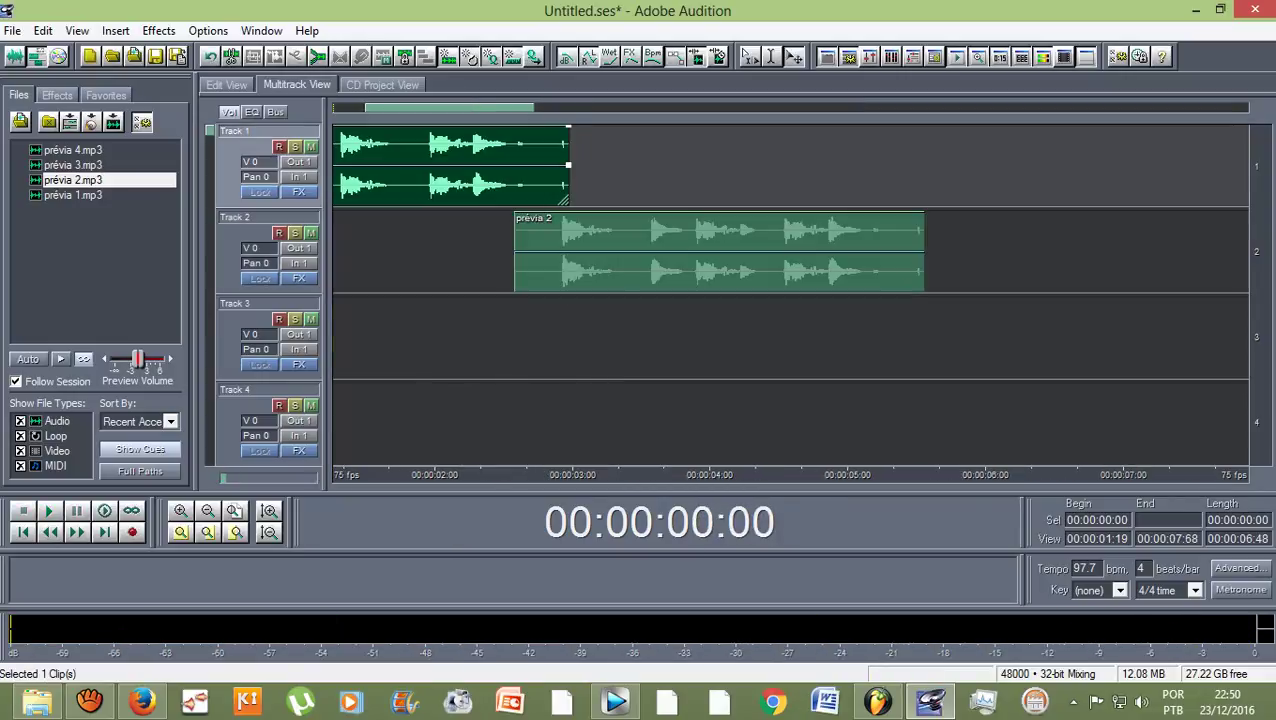
key("space")
key("minus")
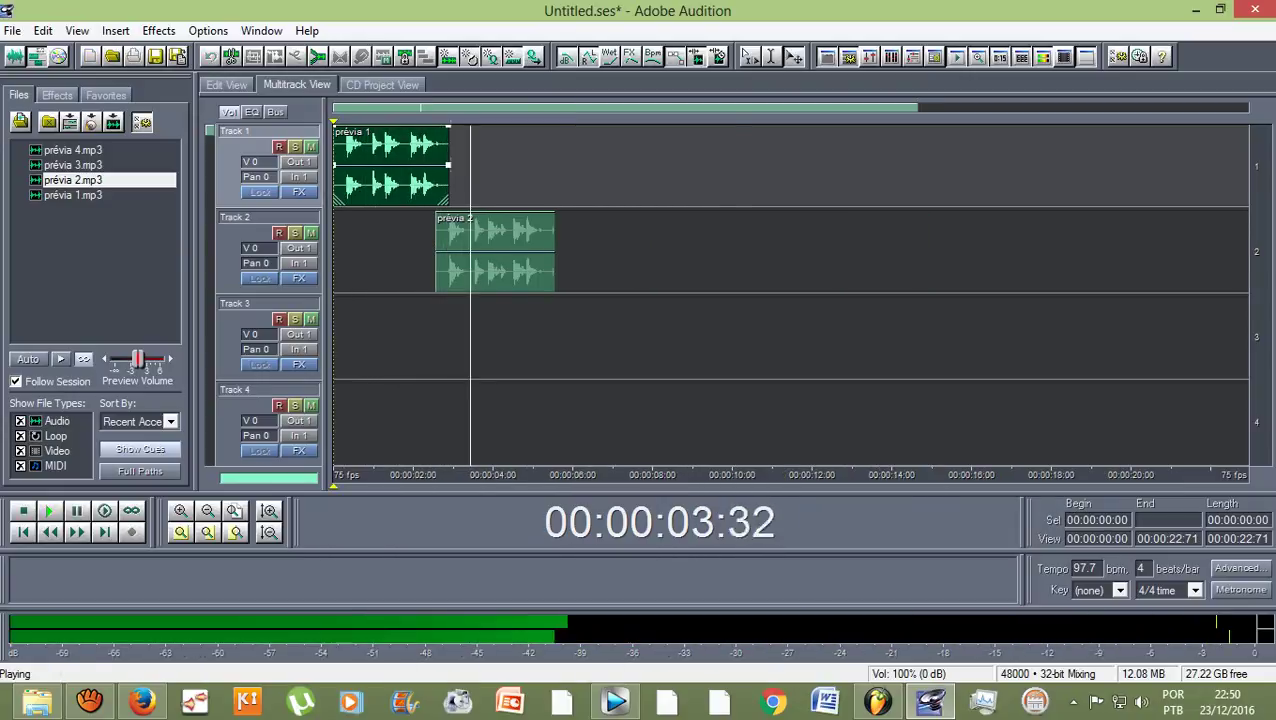
key("space")
Nudge prévia 2 on Track 2 slightly earlier to start at about 00:00:02:42 and play back the join with prévia 1.
key("equal")
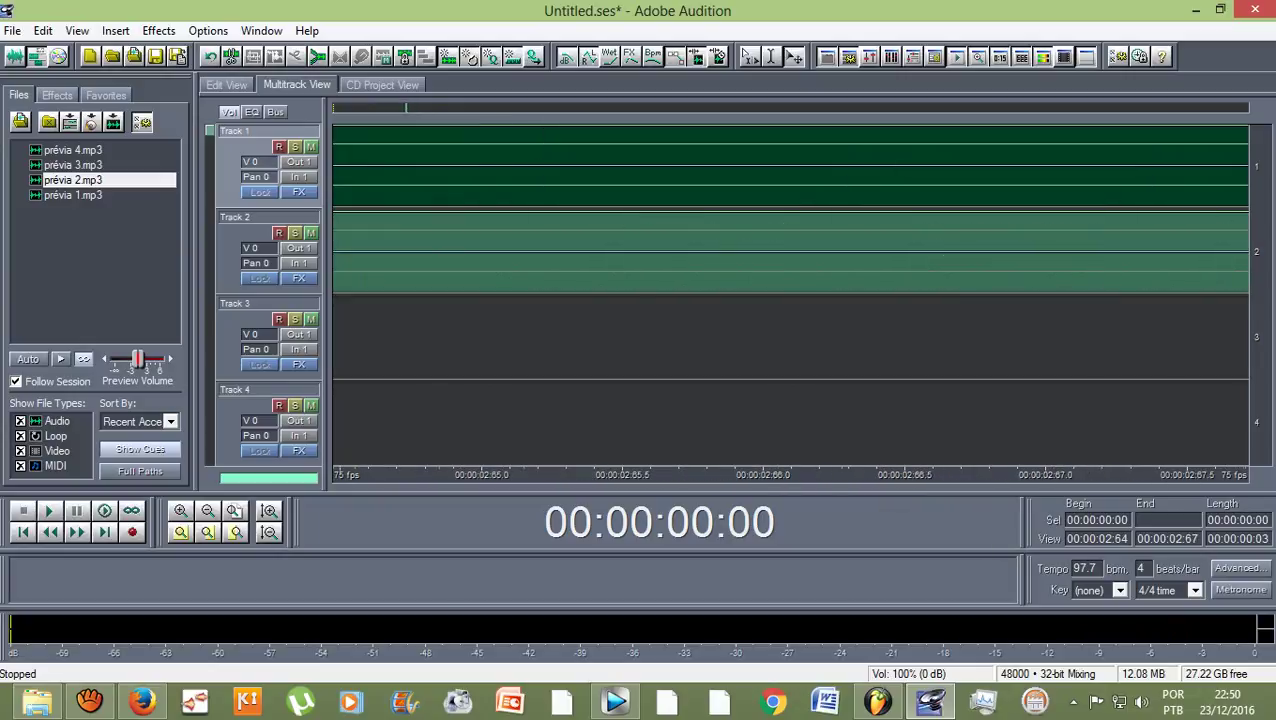
key("minus")
left_click(700, 250)
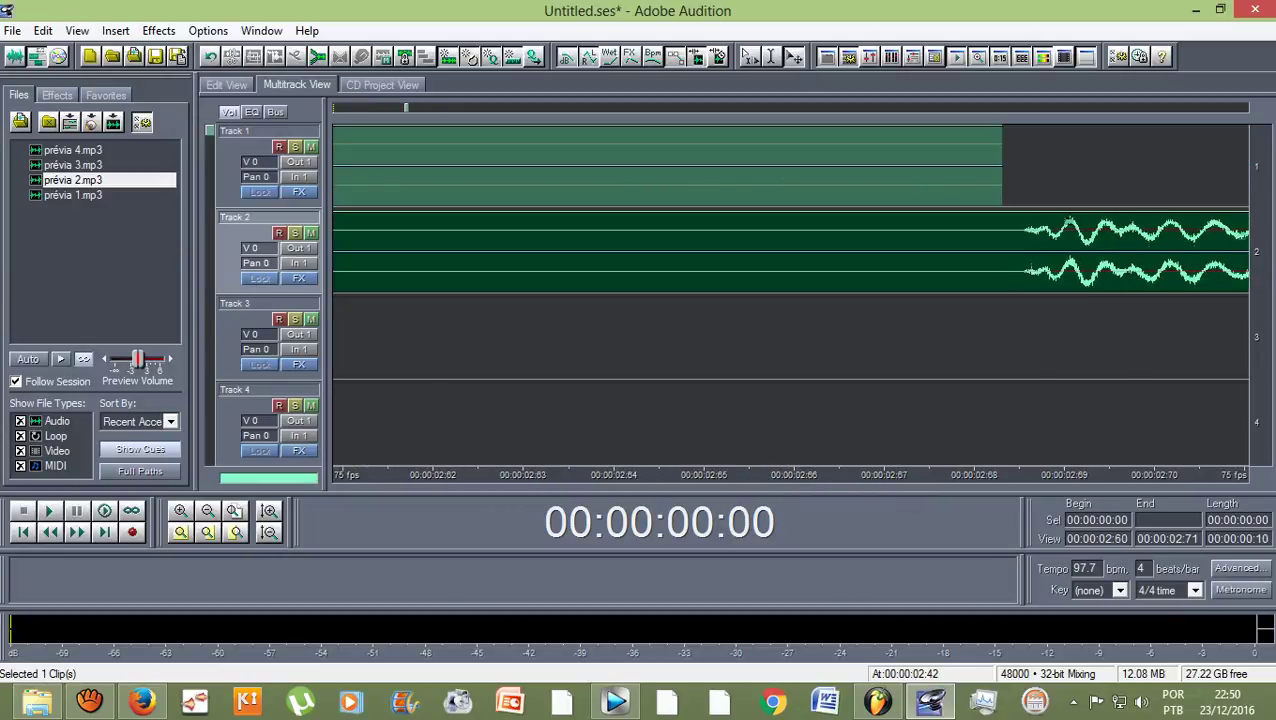
key("ctrl+backslash")
key("space")
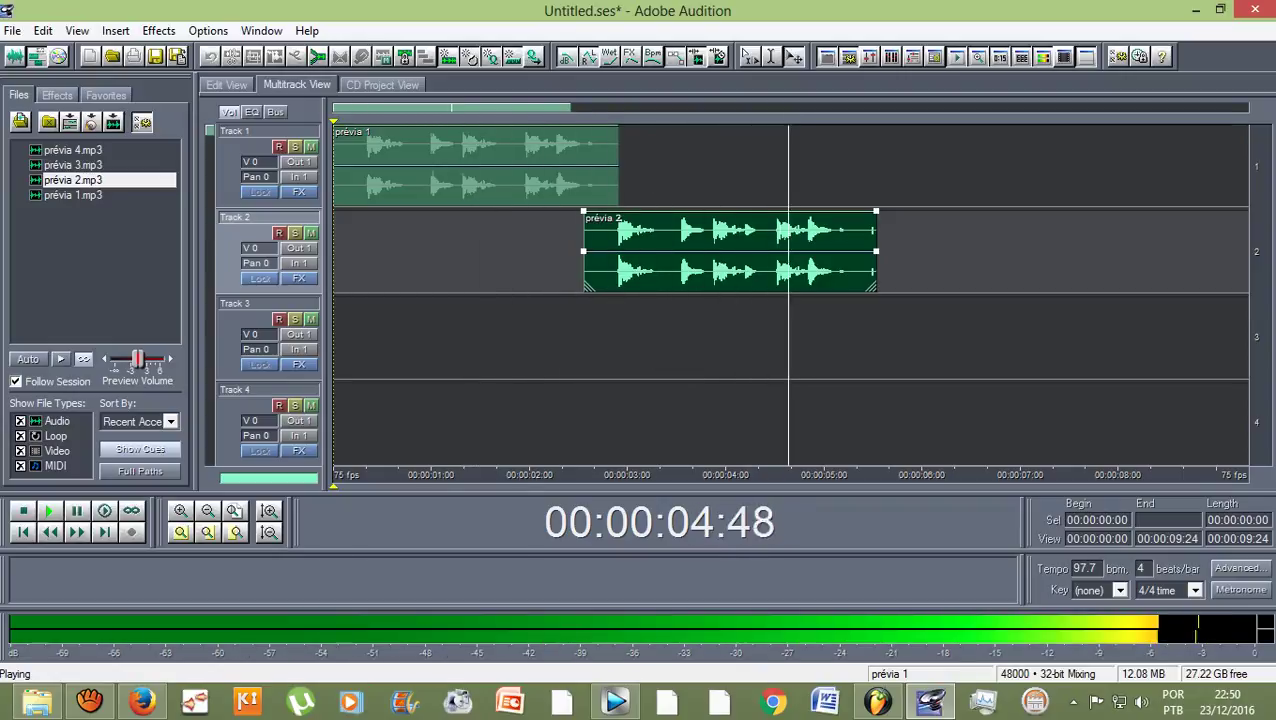
key("space")
Place prévia 3 on Track 1 at about 00:00:05:12, aligning its first beat with the faint last hit of prévia 2.
key("minus")
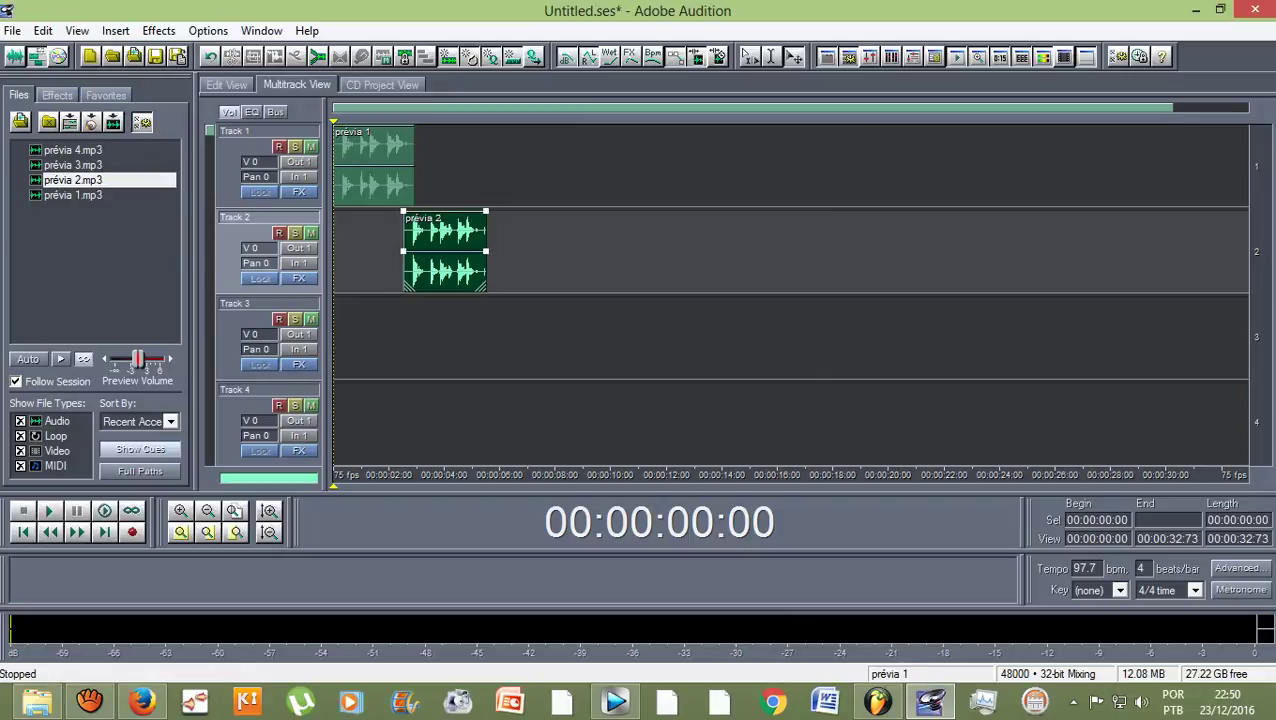
left_click_drag(60, 156, 528, 165)
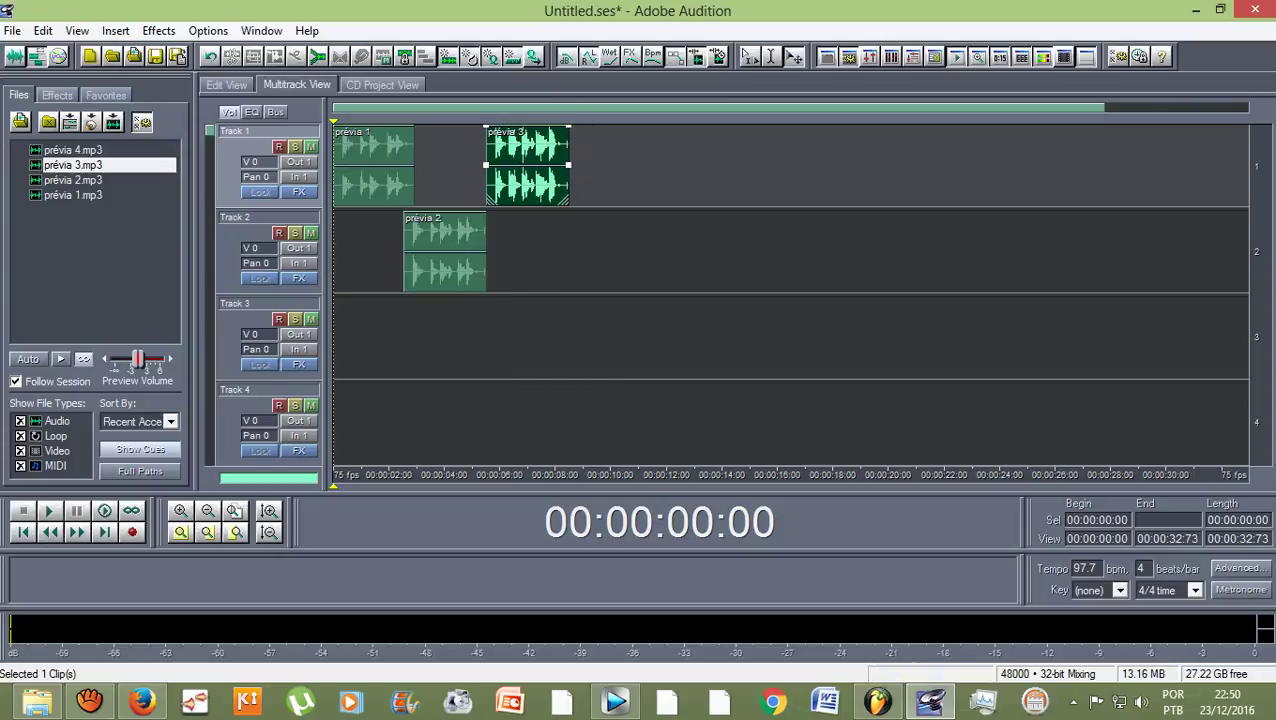
key("equal")
key("equal")
key("equal")
key("equal")
key("equal")
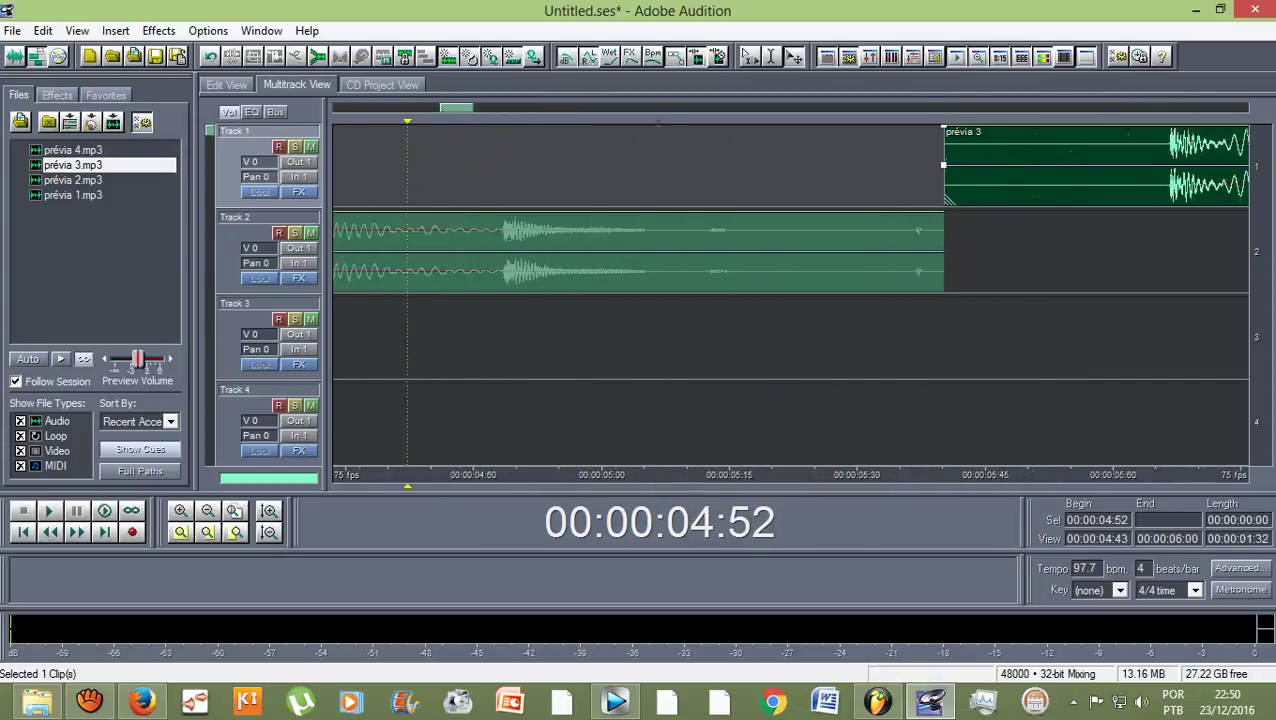
scroll(1078, 250, "up", 6)
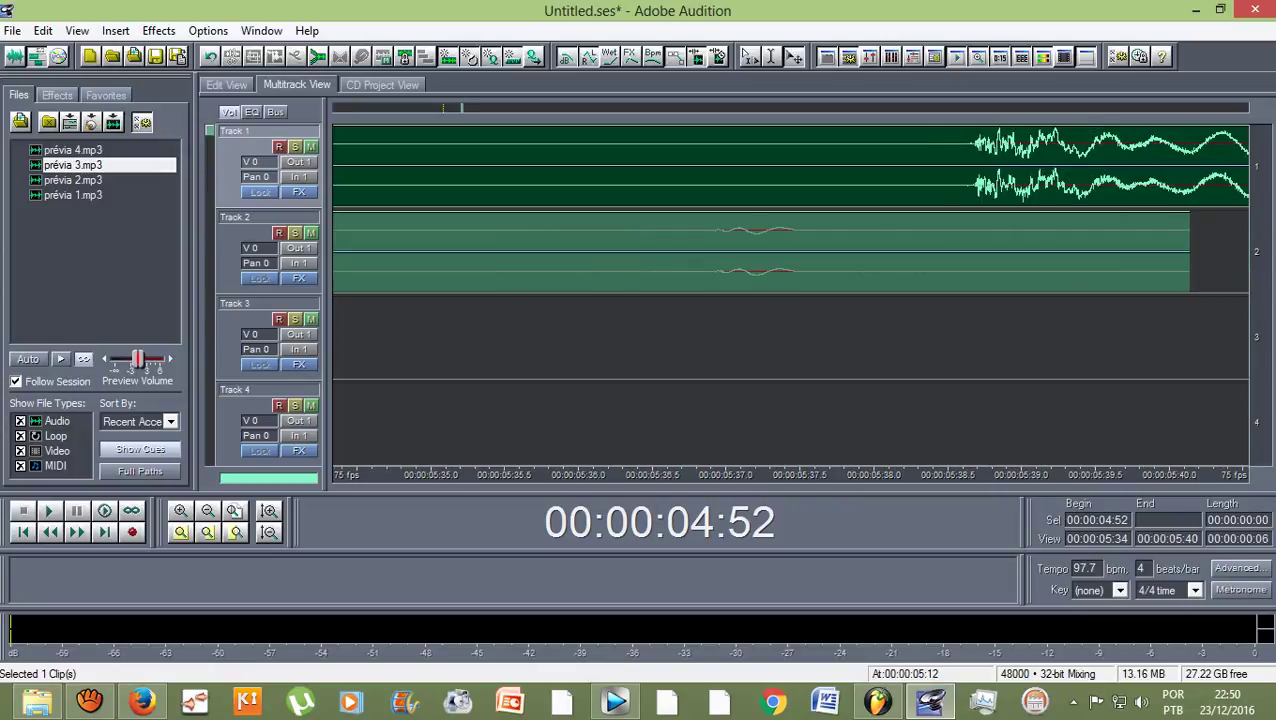
scroll(721, 165, "up", 5)
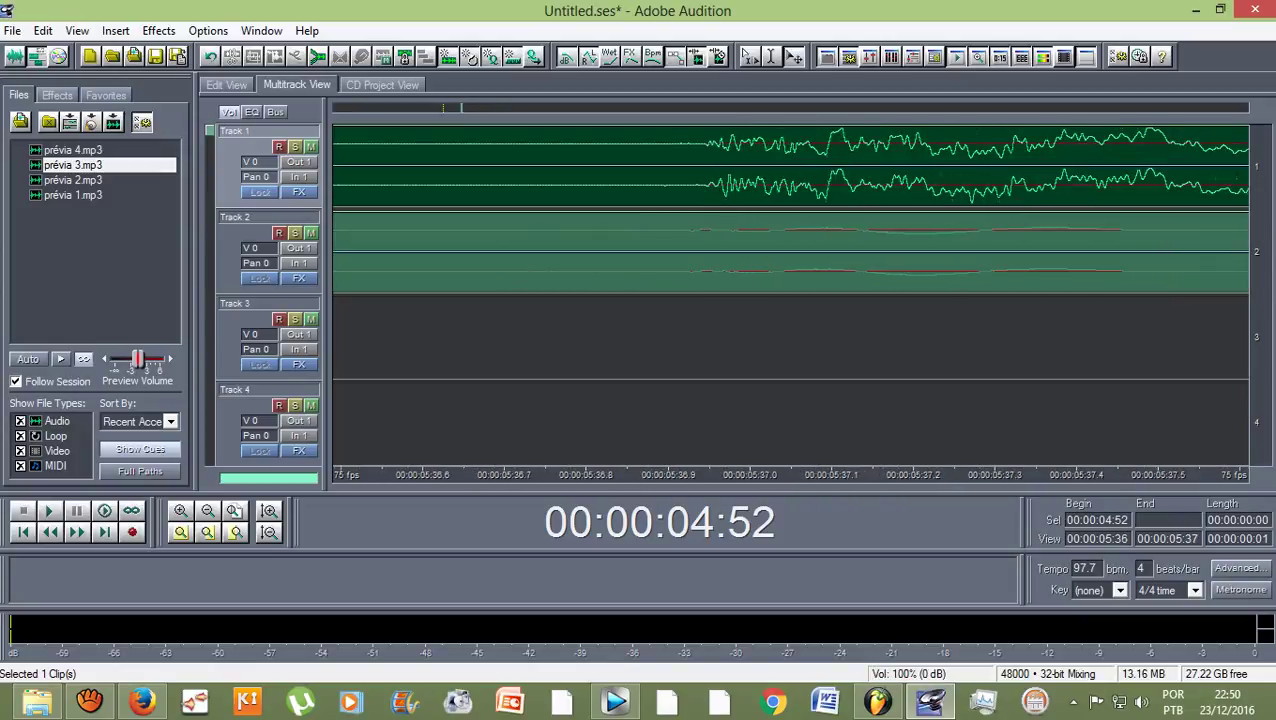
scroll(721, 165, "up", 3)
scroll(721, 165, "down", 15)
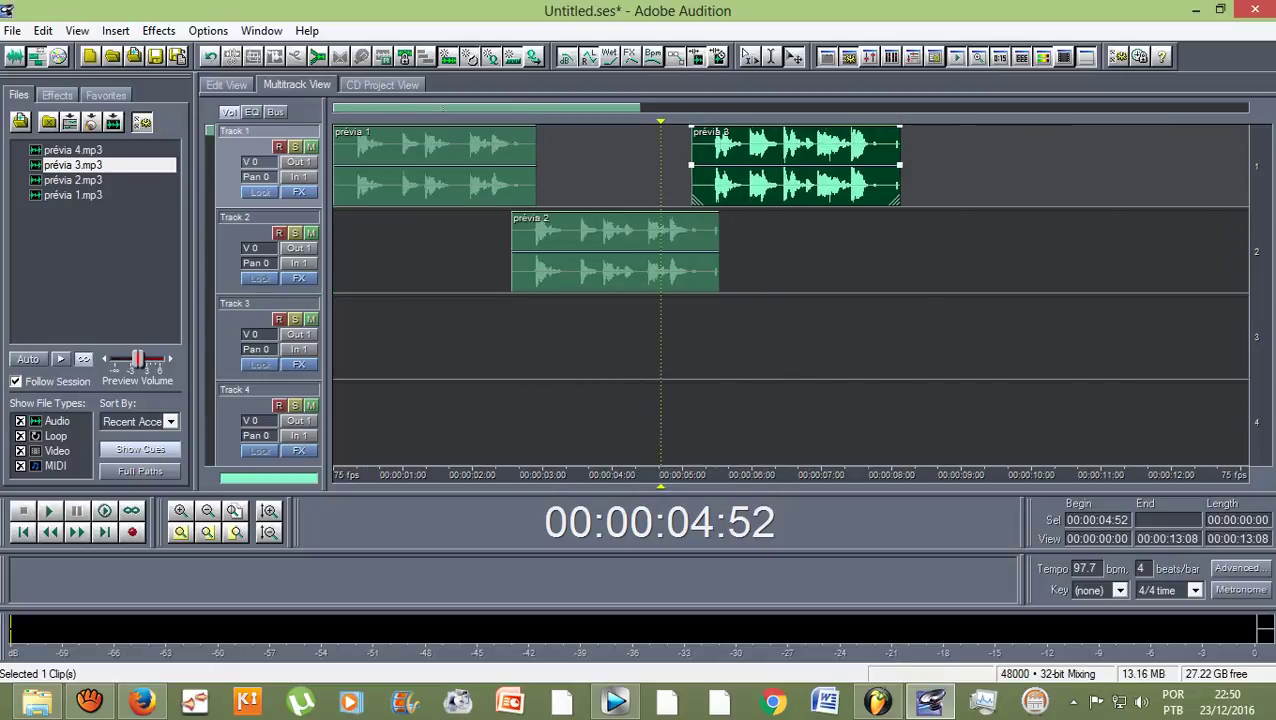
Set the playback cursor at about 00:00:04:20 and play the join between prévia 2 and prévia 3.
left_click(631, 474)
key("space")
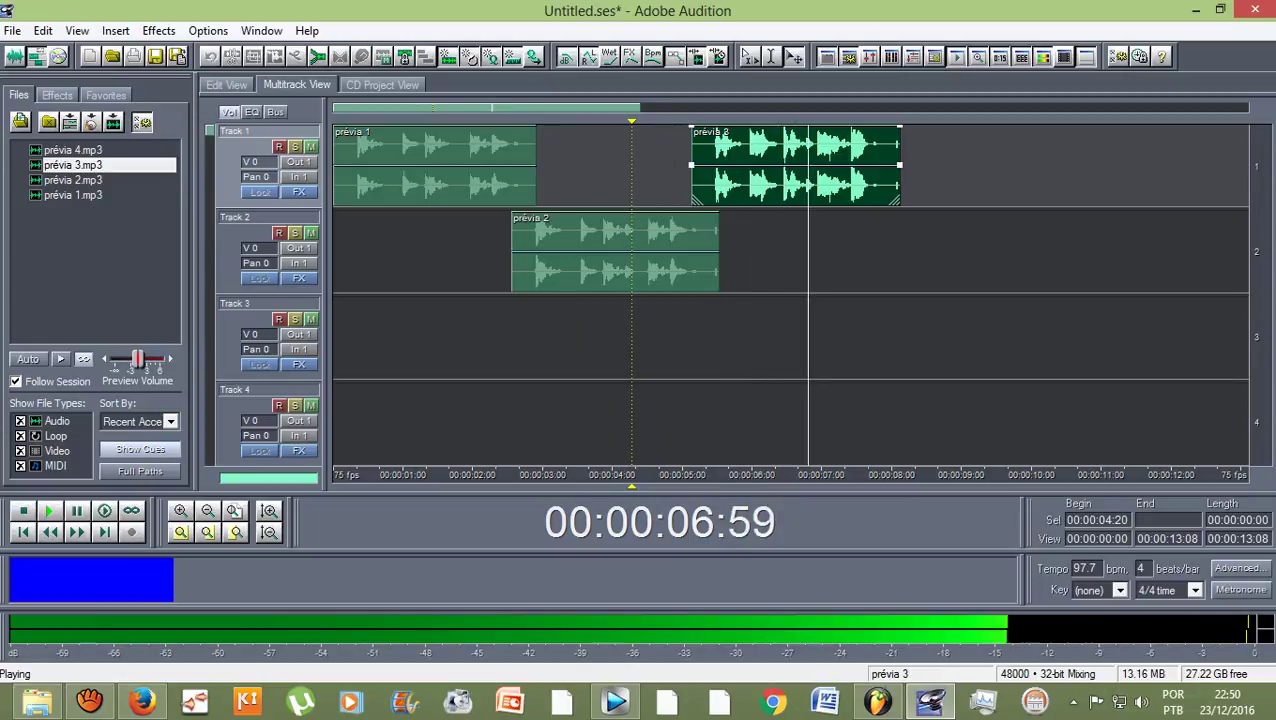
key("space")
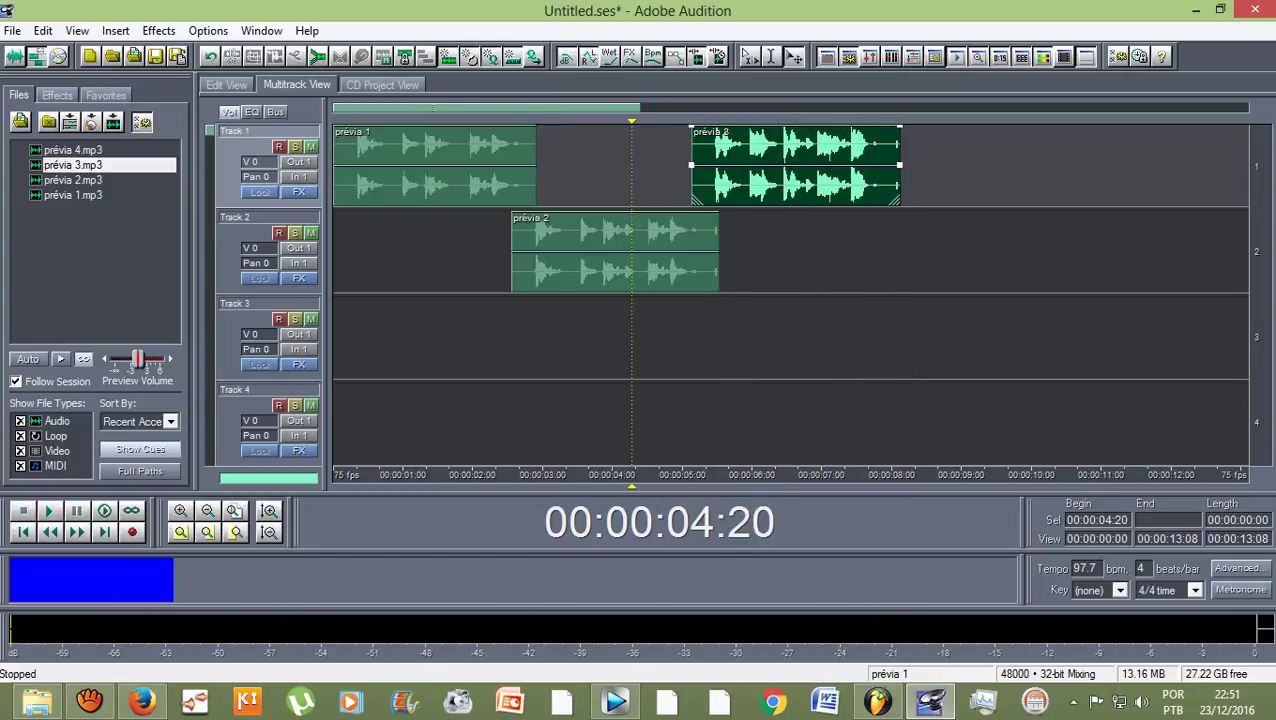
Place prévia 4 on Track 2 overlapping the end of prévia 3, aligning its first beat with prévia 3's faint last hit.
left_click(73, 149)
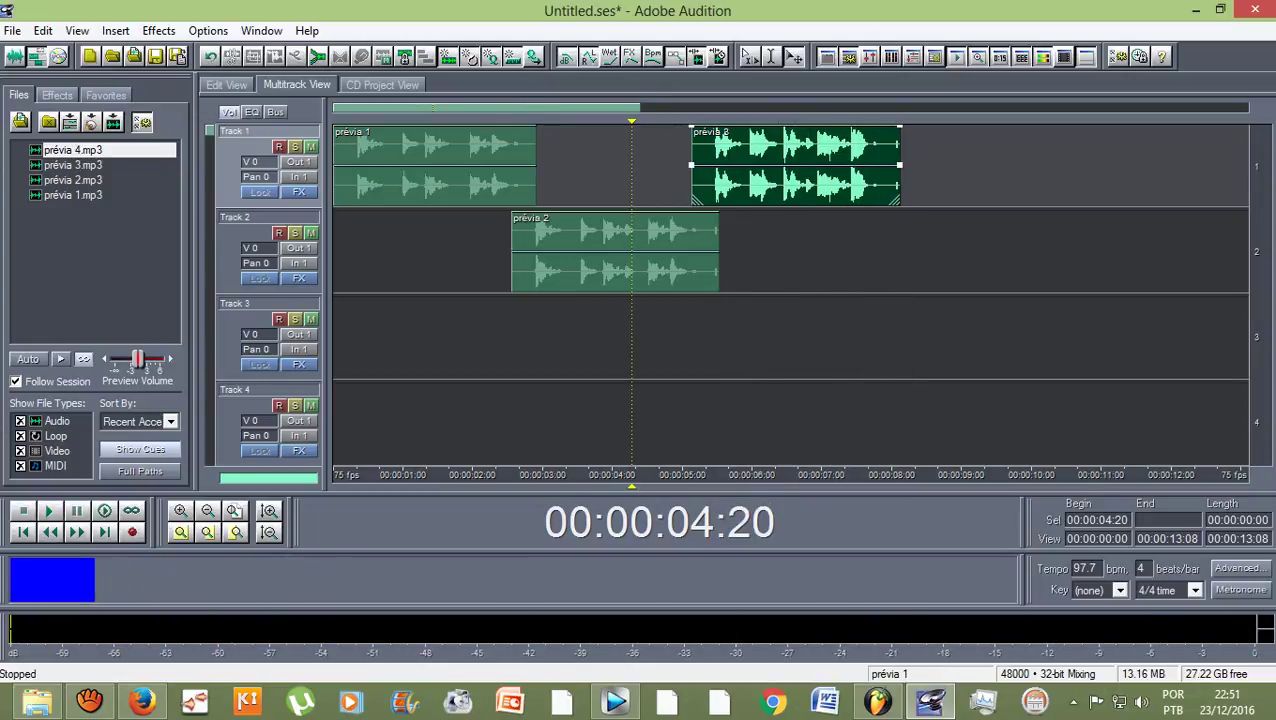
left_click_drag(73, 149, 896, 250)
scroll(896, 250, "up", 2)
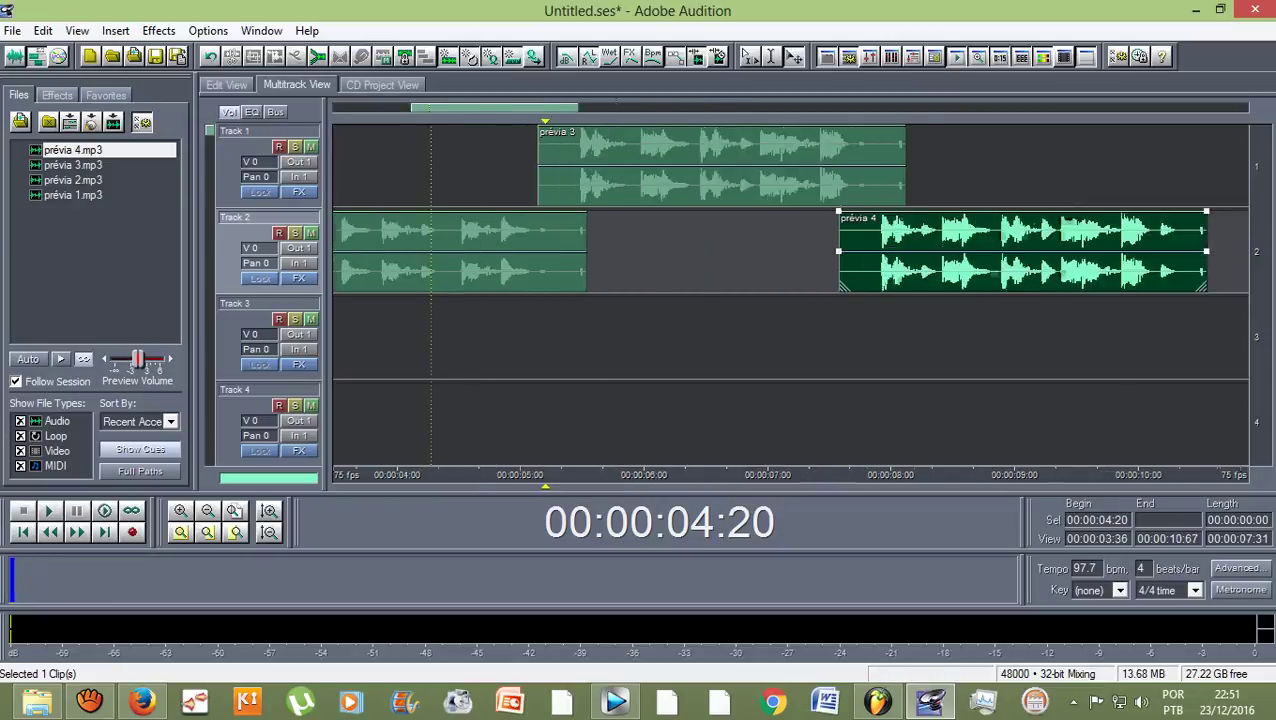
scroll(893, 250, "up", 8)
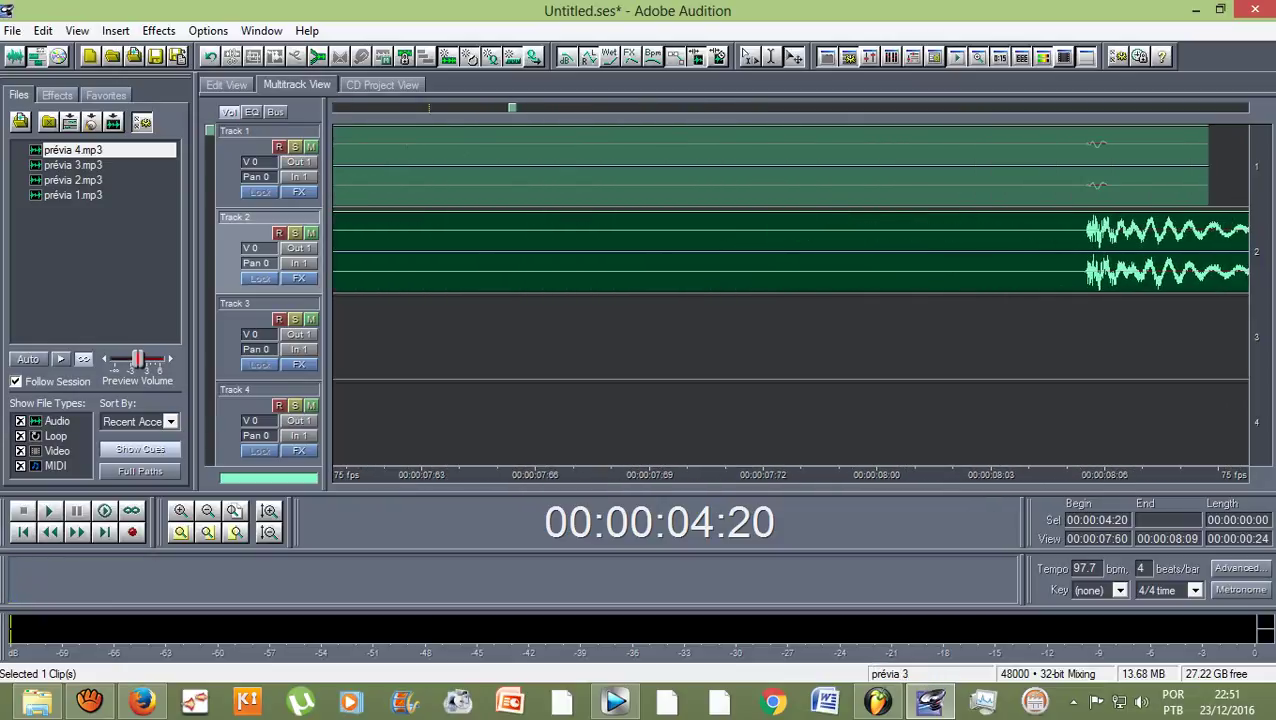
scroll(790, 250, "down", 3)
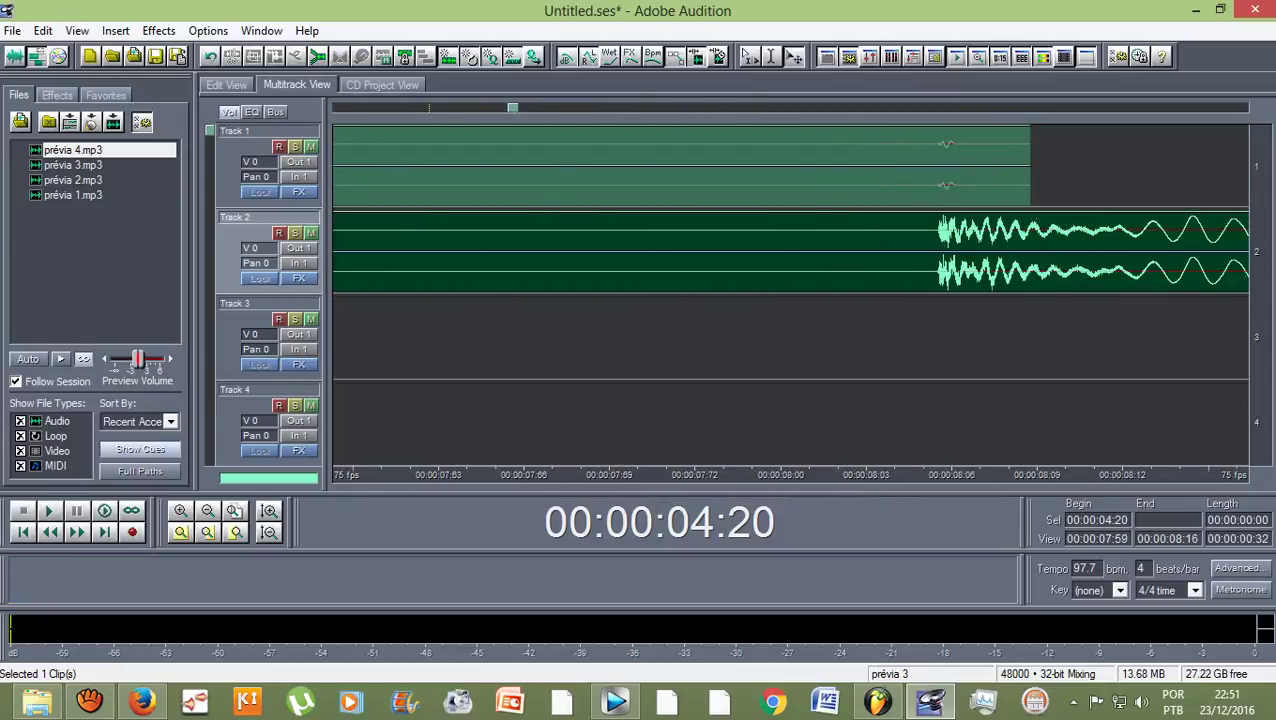
scroll(790, 250, "down", 10)
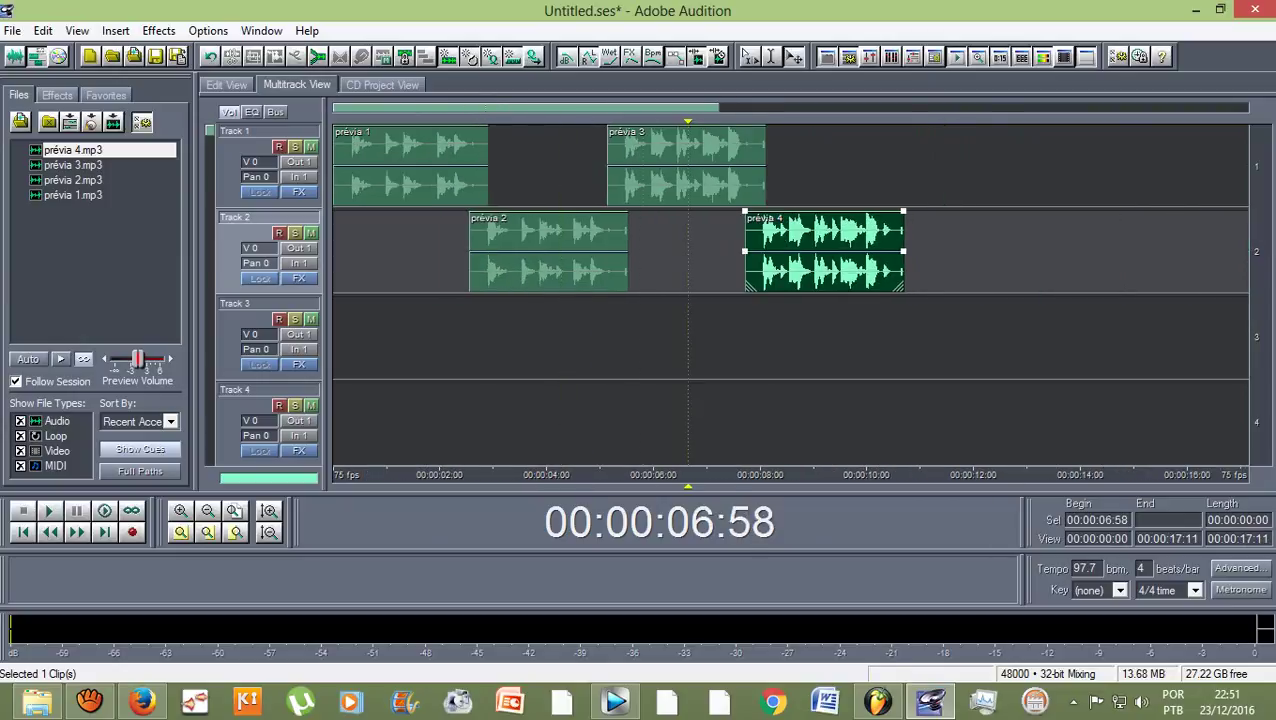
Trim the faint trailing hit off the end of prévia 3 and play from 00:00:07:34 through prévia 4.
scroll(752, 170, "up", 2)
left_click(752, 170)
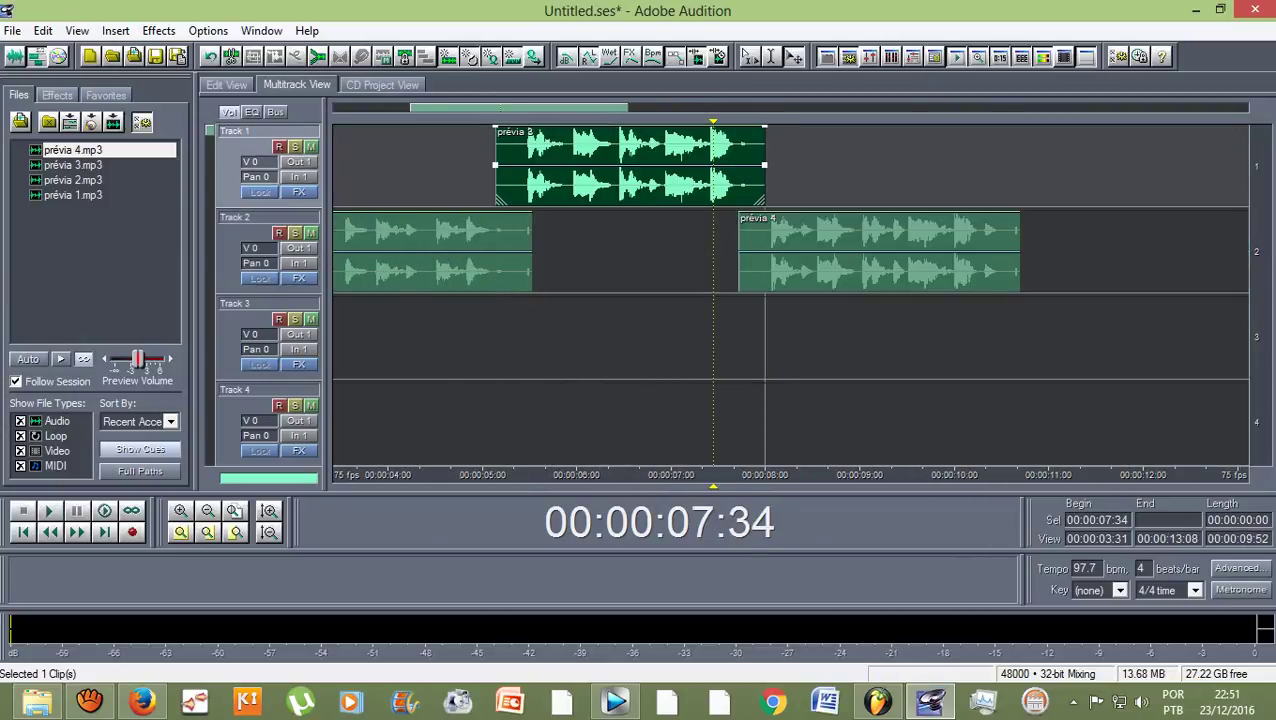
key("space")
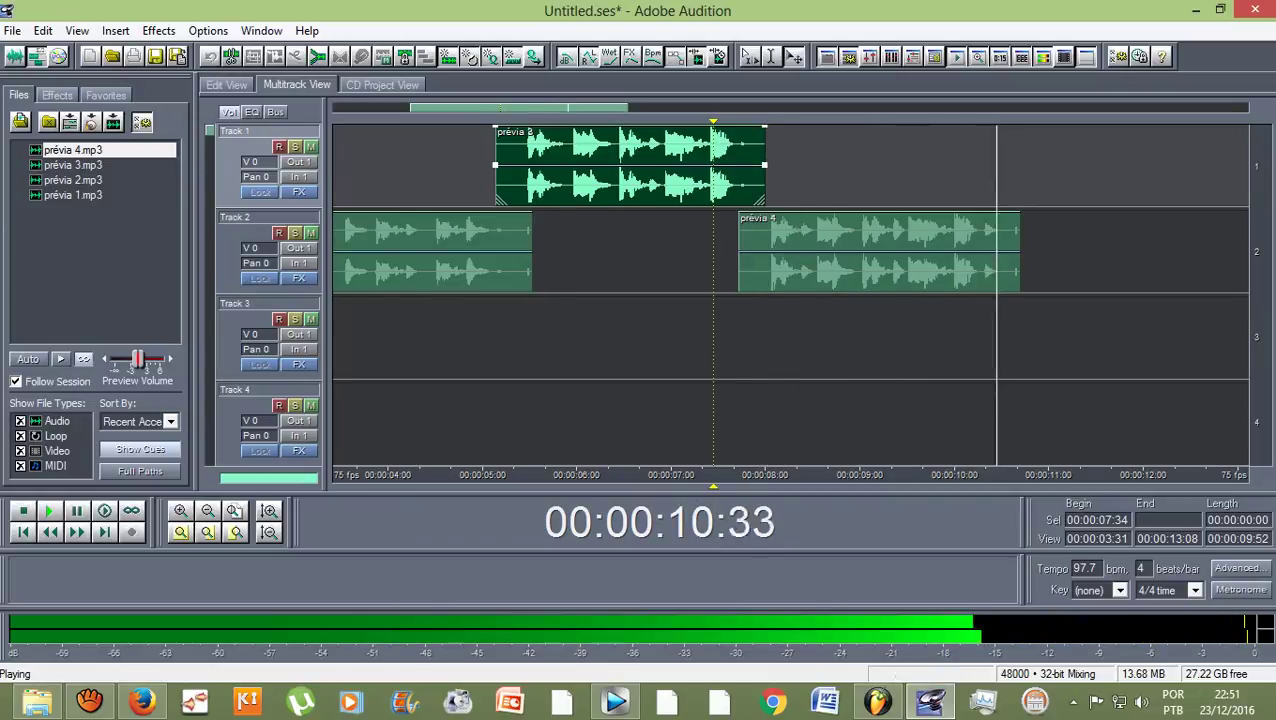
scroll(790, 290, "down", 3)
key("space")
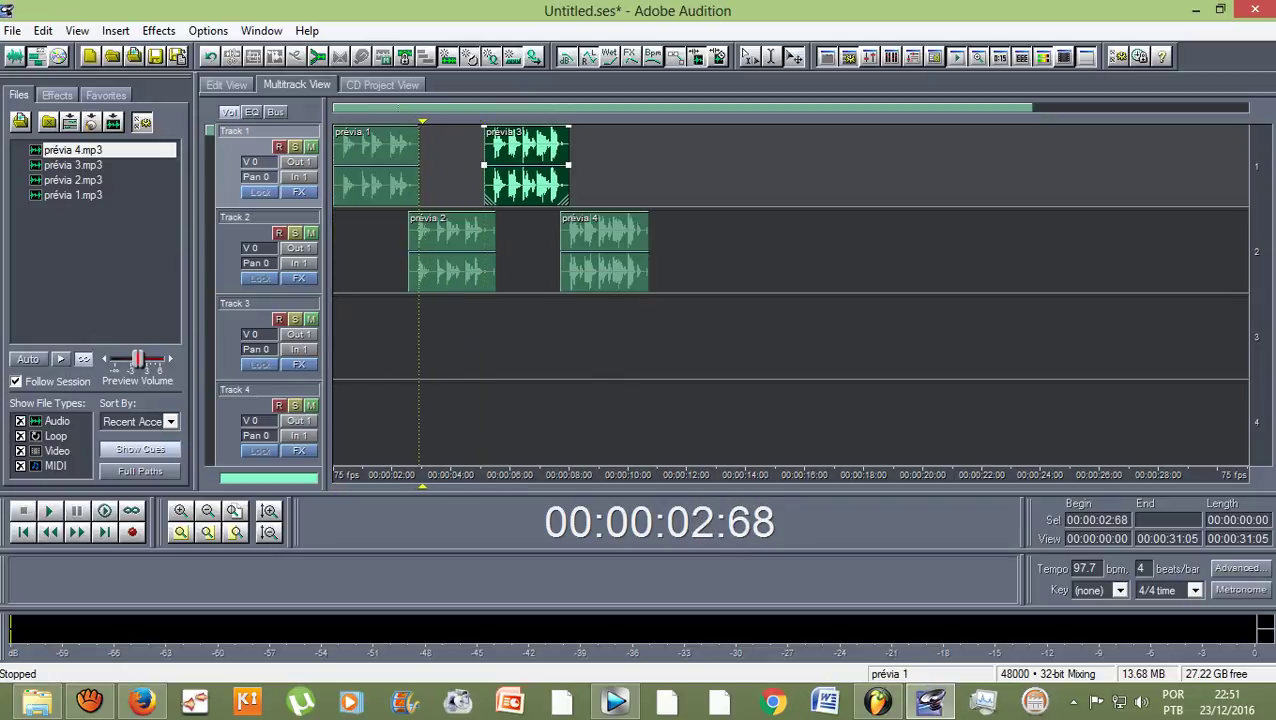
Play from 00:00:02:68, then move prévia 4 and prévia 3 to about 11–12 seconds to open a gap after prévia 2.
key("space")
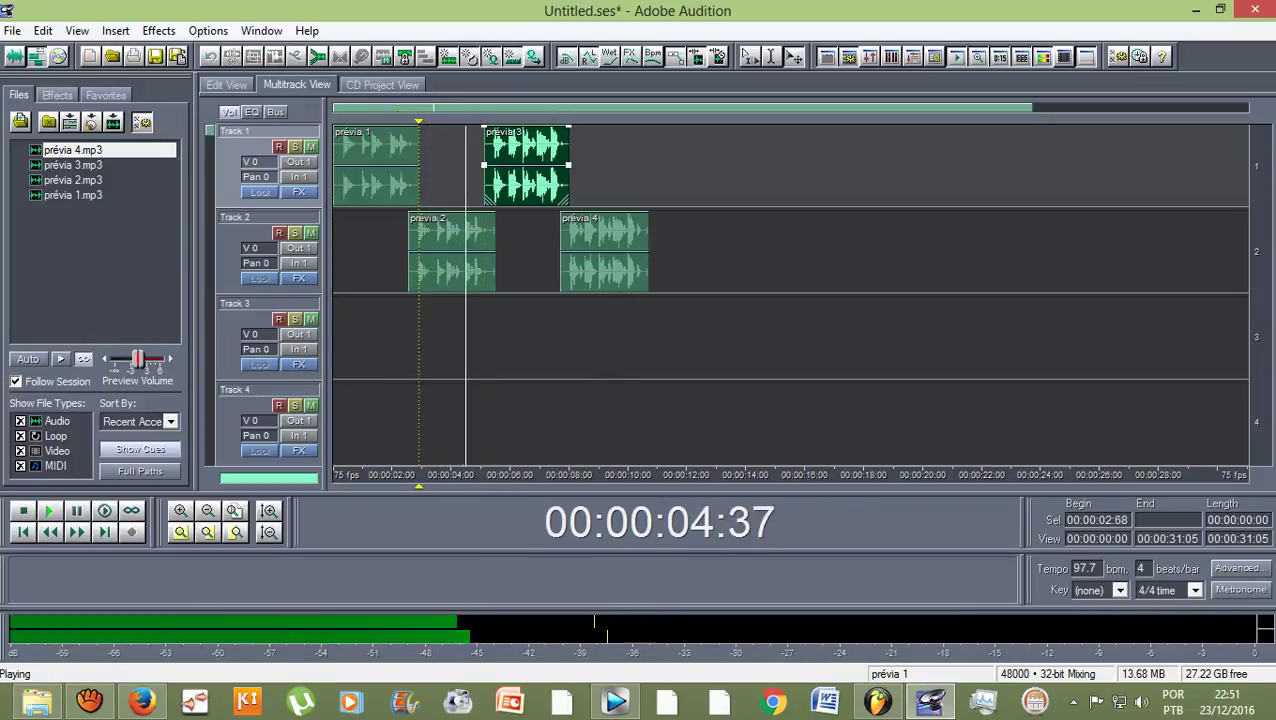
key("space")
left_click_drag(596, 250, 723, 250)
left_click_drag(527, 165, 701, 165)
Place a second prévia 2 on Track 1 at about 00:00:05:10, aligning its first beat with the first prévia 2's last hit.
left_click(452, 250)
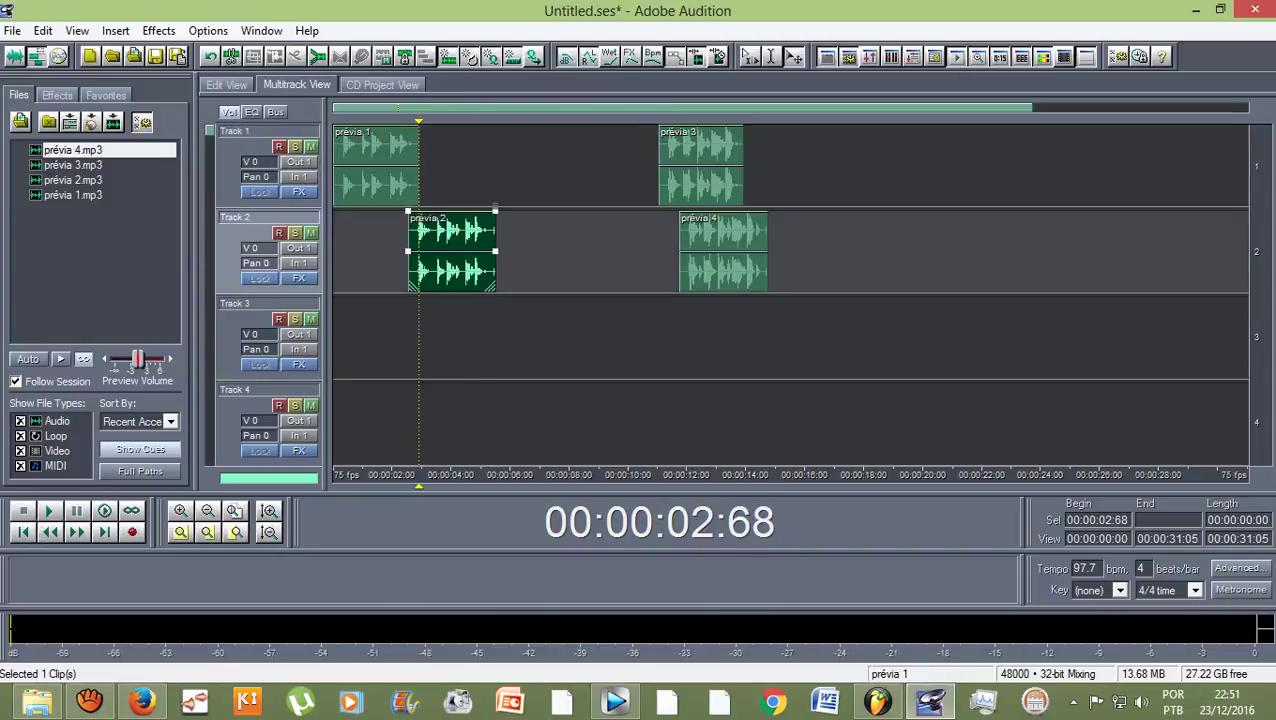
left_click_drag(448, 180, 540, 180)
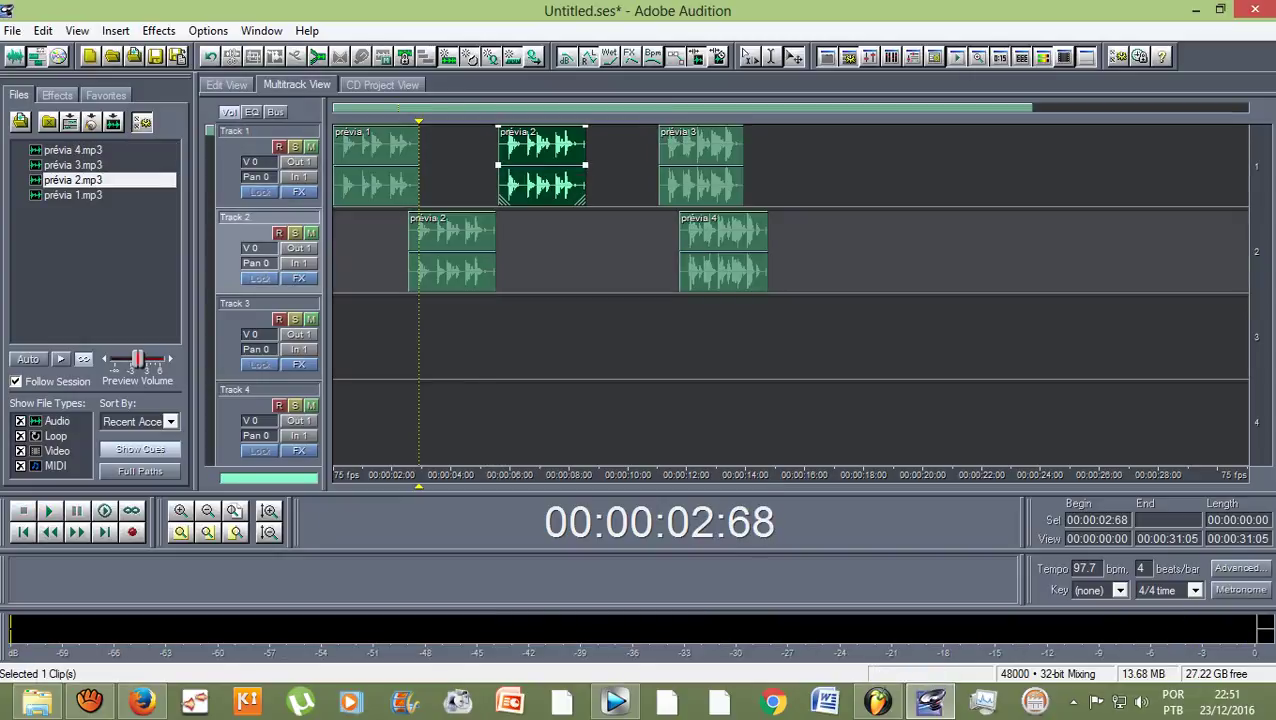
scroll(510, 199, "up", 6)
scroll(509, 198, "up", 8)
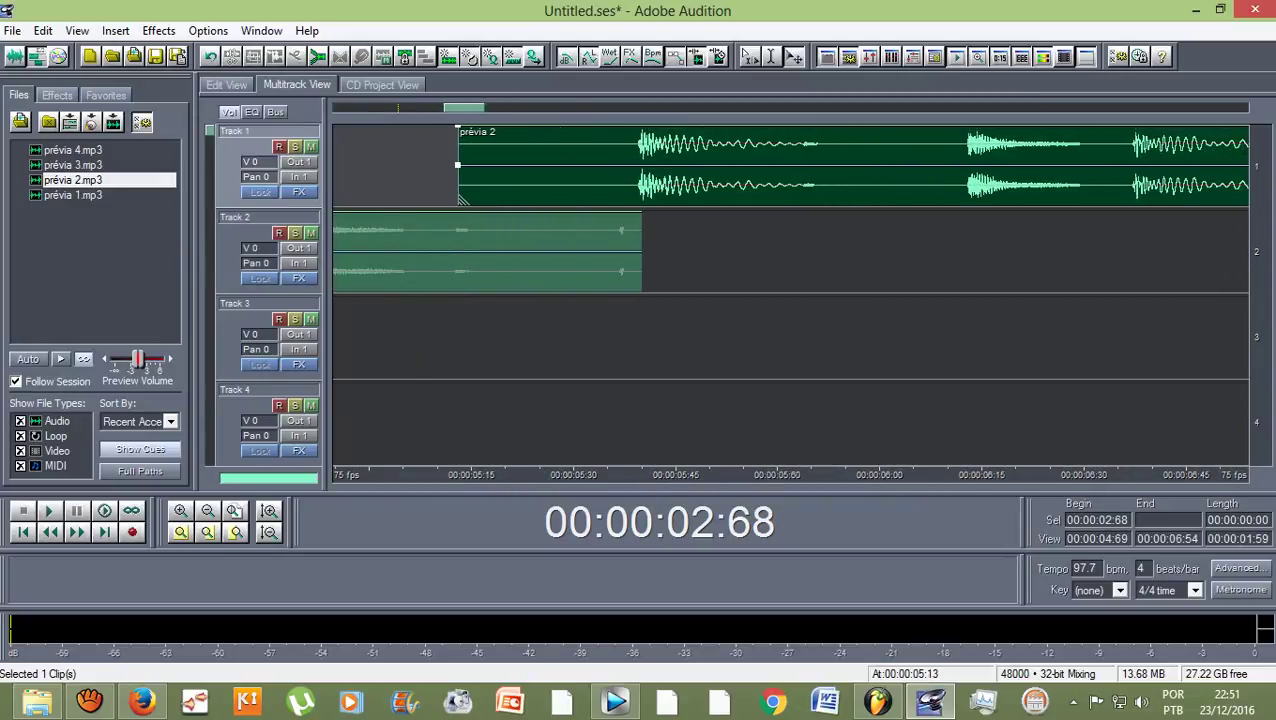
scroll(509, 198, "down", 8)
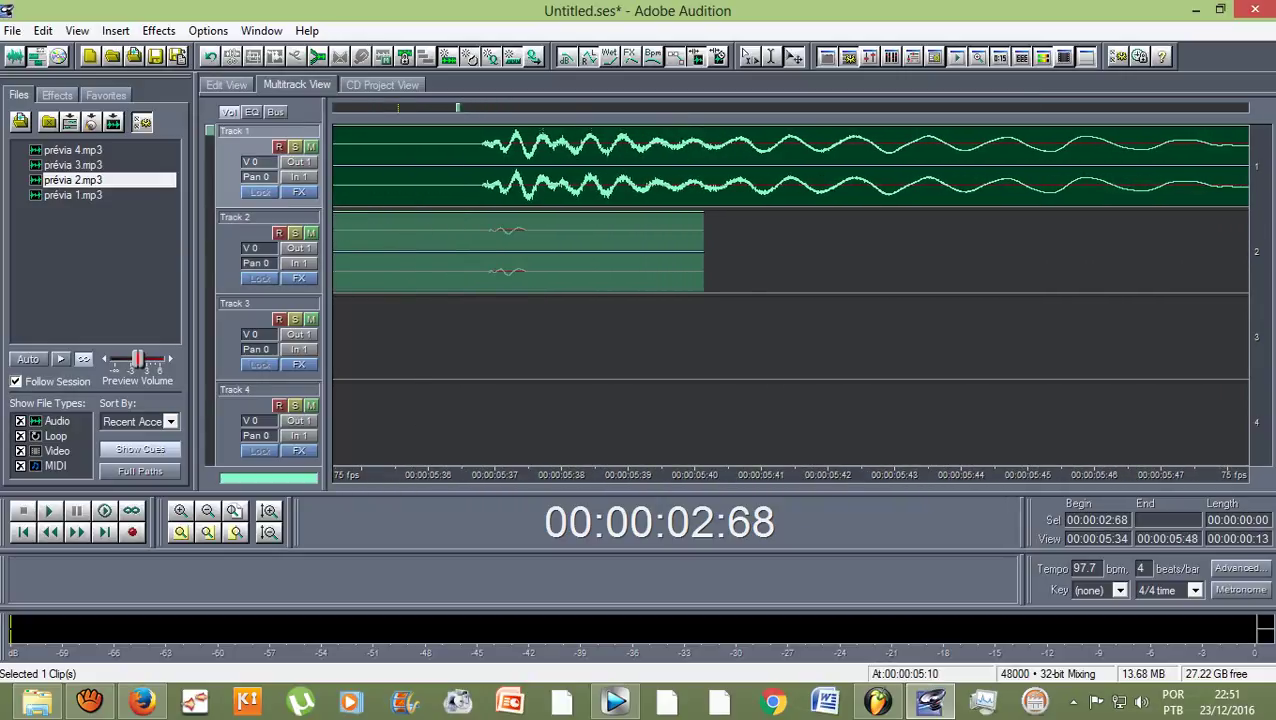
scroll(790, 290, "down", 3)
scroll(790, 290, "down", 4)
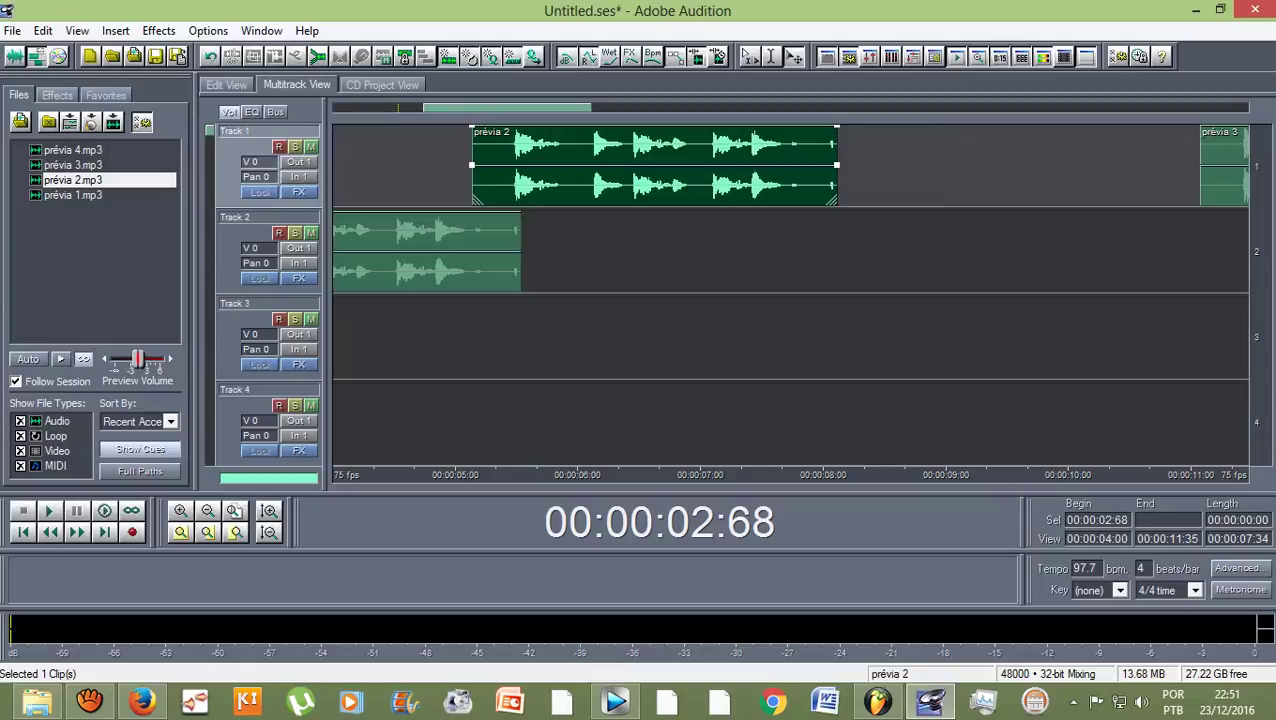
Play from 00:00:02:68 through the second prévia 2 on Track 1 to check the join.
key("space")
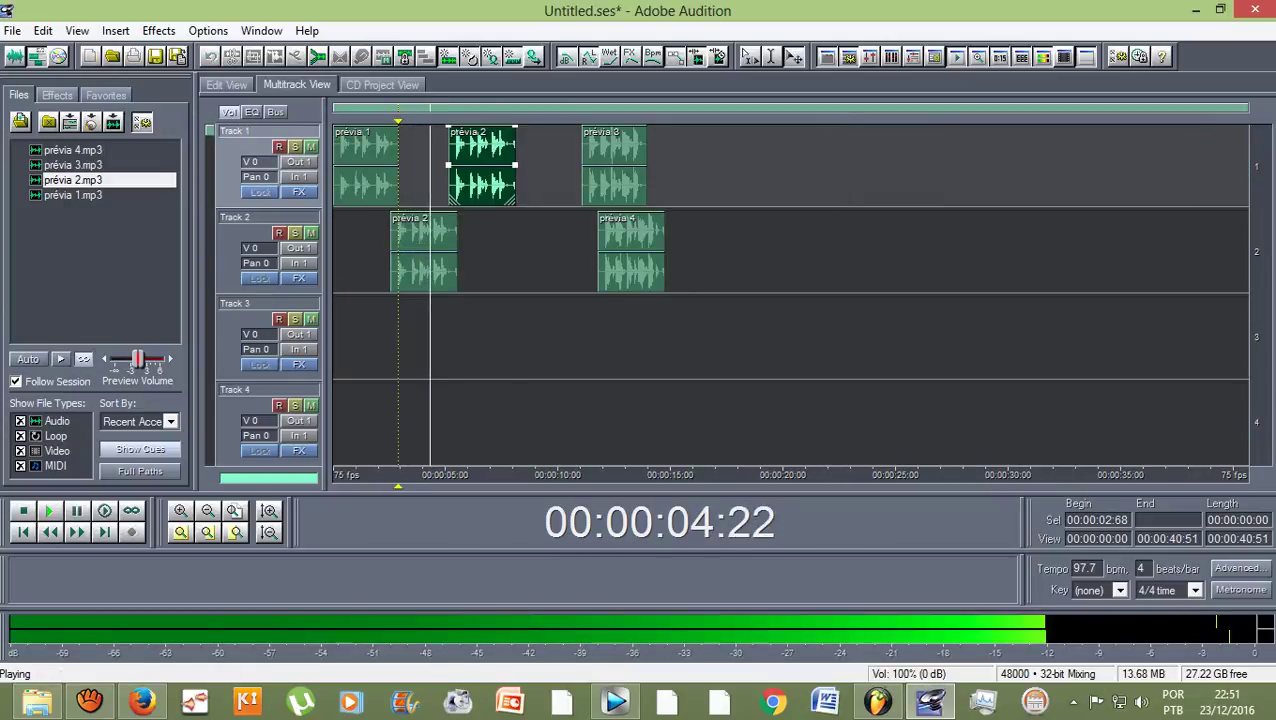
scroll(790, 290, "up", 3)
scroll(790, 290, "down", 3)
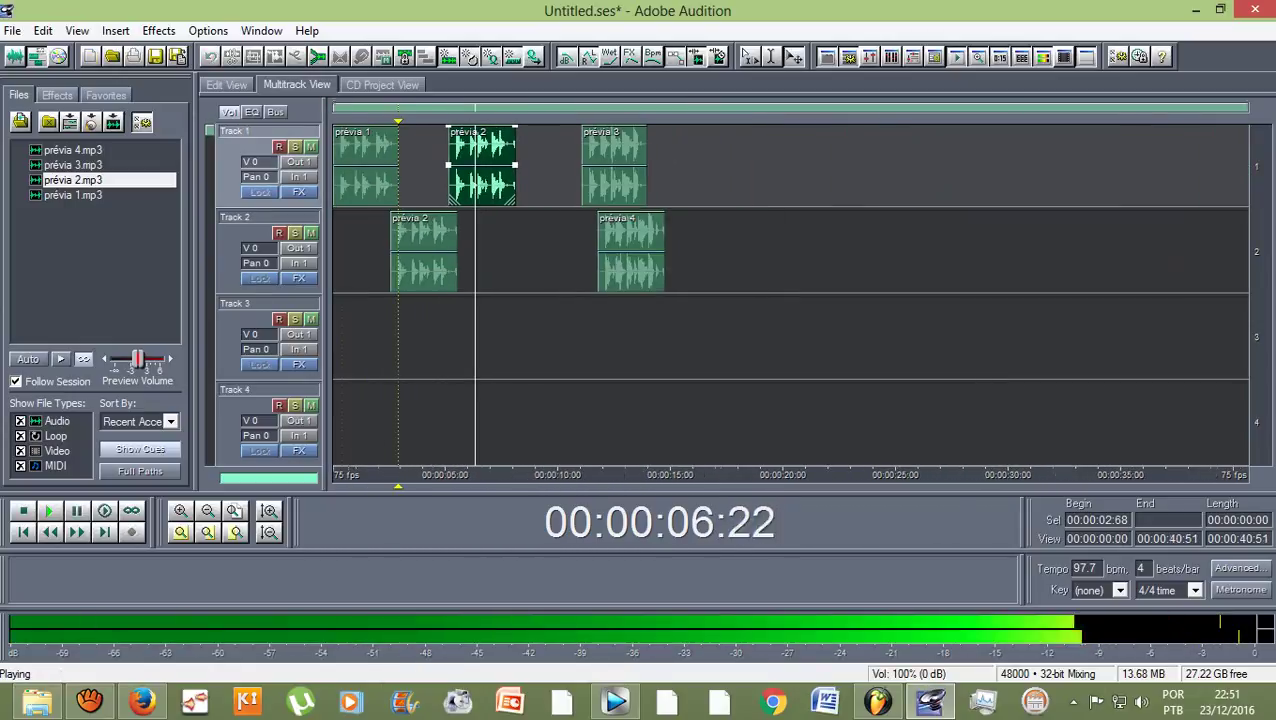
key("space")
Move prévia 3 to about 00:00:15:50 and place a third prévia 2 on Track 2, aligning its first beat with the Track 1 prévia 2's last hit.
left_click_drag(614, 165, 719, 165)
left_click_drag(73, 180, 549, 251)
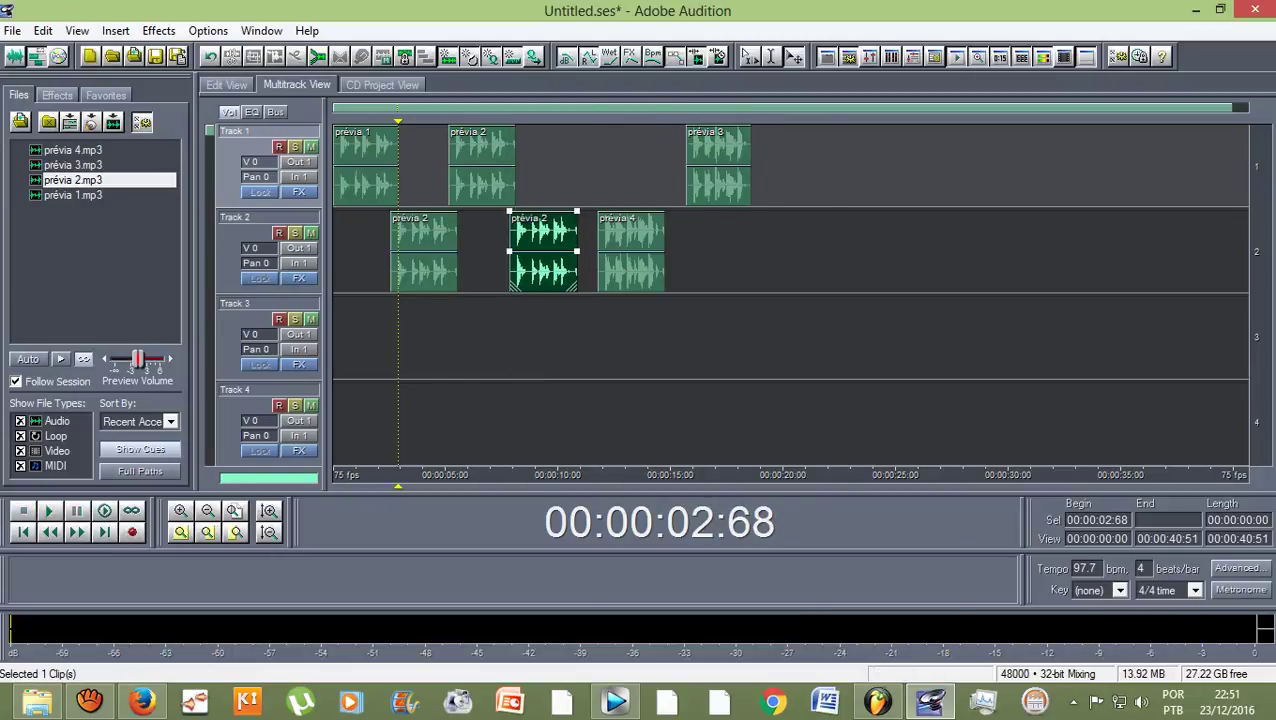
scroll(520, 250, "up", 10)
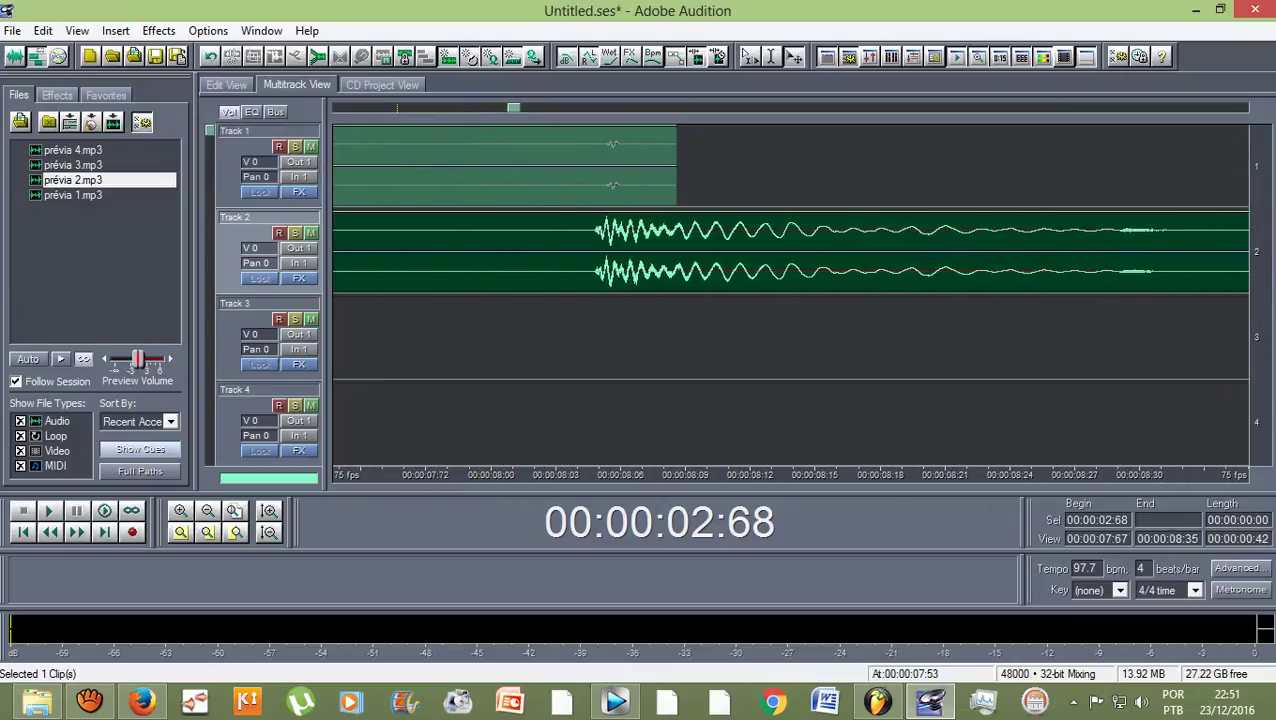
scroll(862, 250, "up", 10)
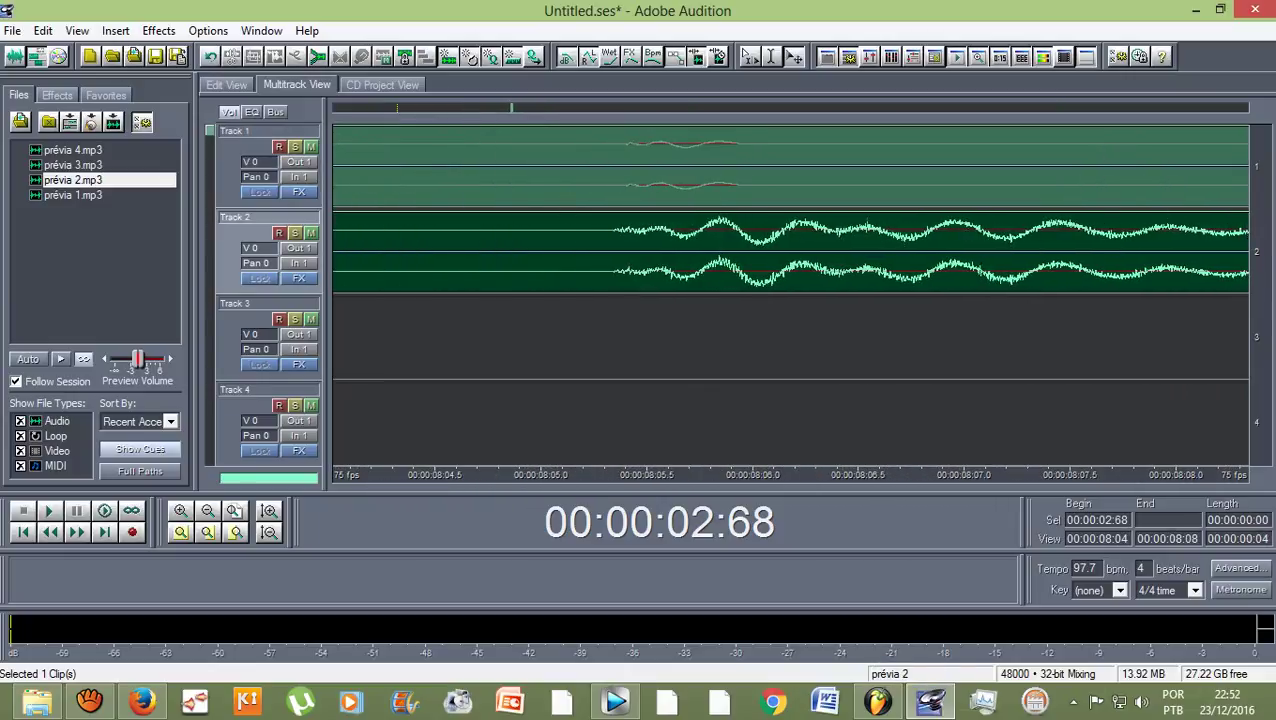
scroll(862, 250, "down", 10)
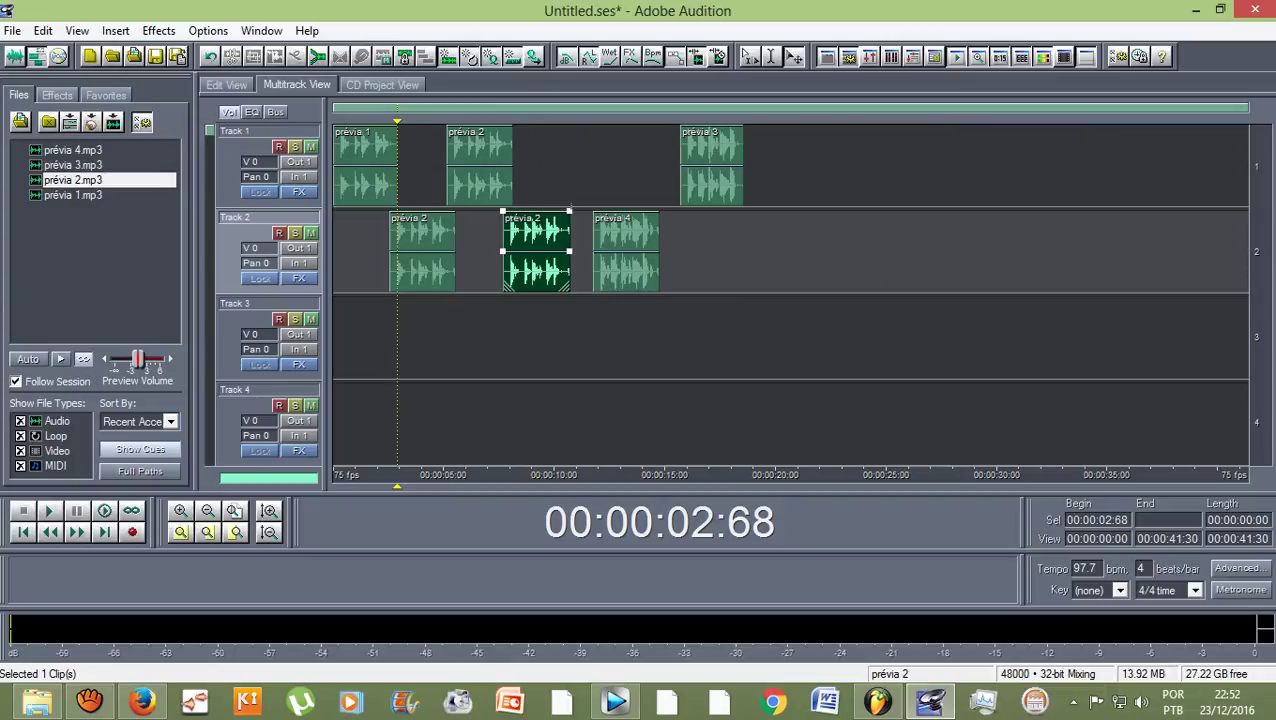
Play from 00:00:07:22 through the third prévia 2 to check its transition.
left_click(494, 340)
key("space")
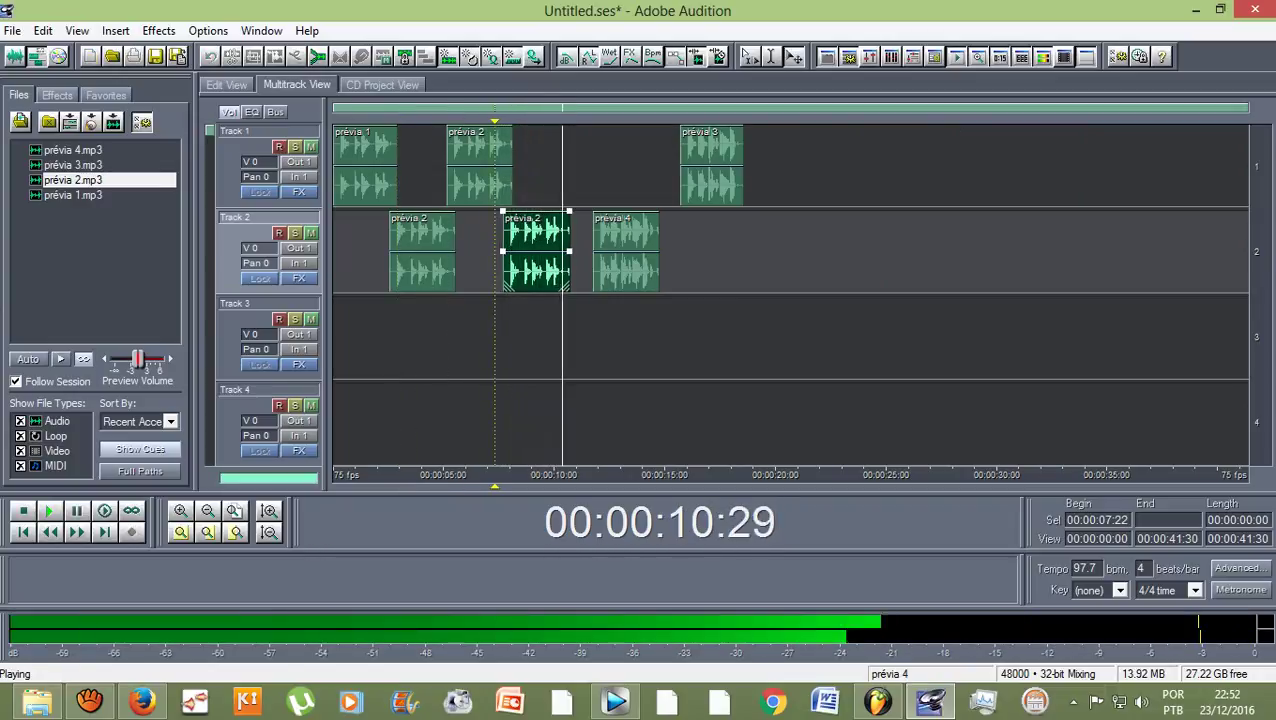
key("space")
Move prévia 4 to Track 1 at about 00:00:10:23, aligning its first beat with the faint last hit of the third prévia 2.
left_click_drag(625, 250, 492, 165)
scroll(600, 165, "up", 10)
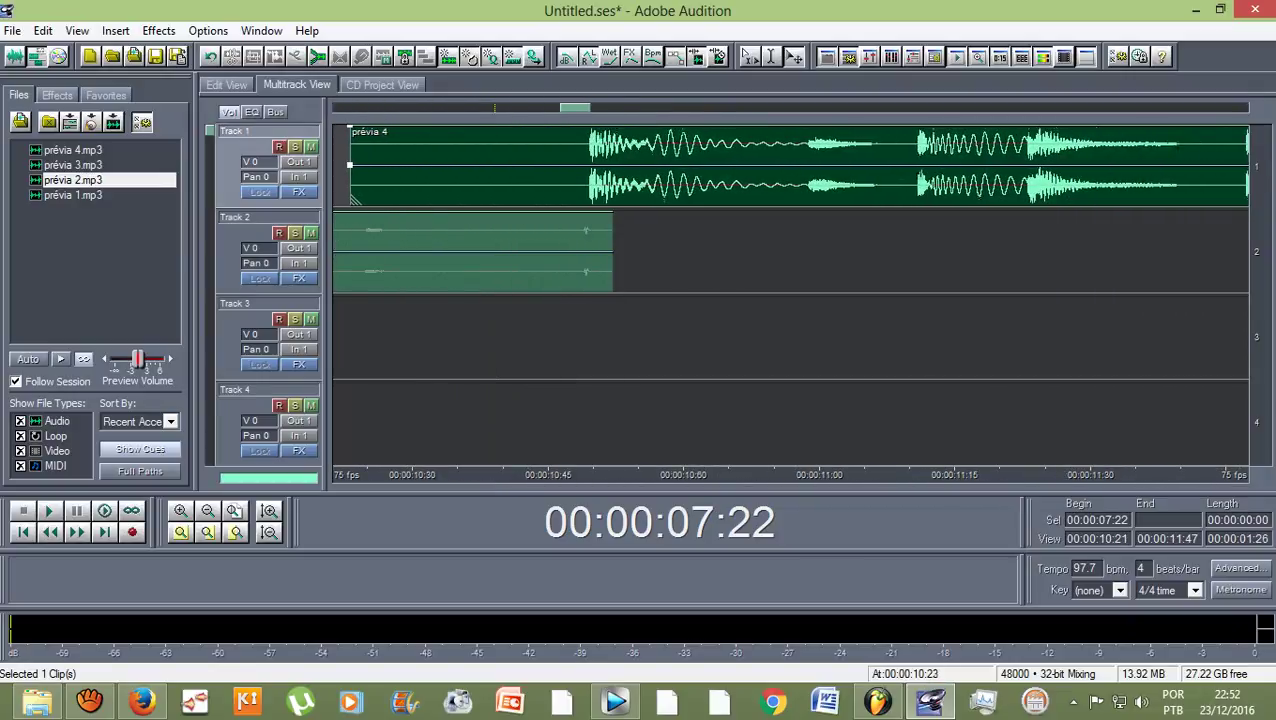
scroll(492, 165, "up", 3)
scroll(585, 165, "up", 5)
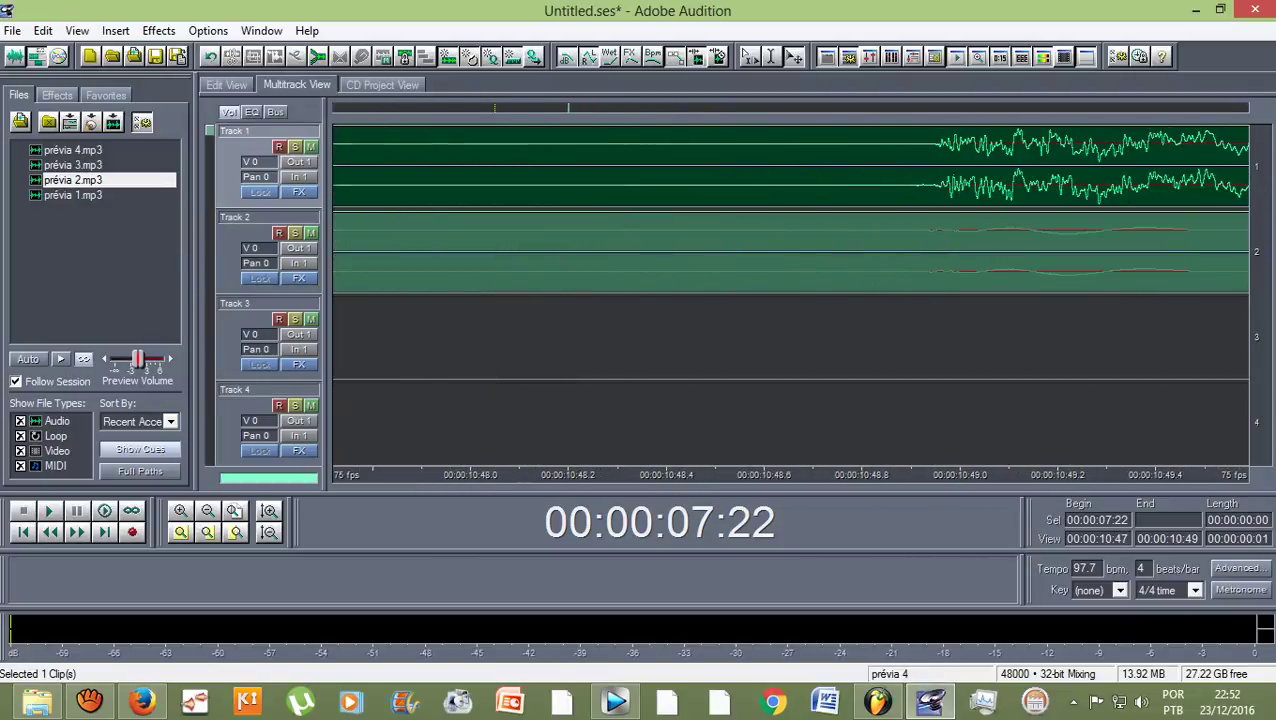
scroll(585, 165, "down", 5)
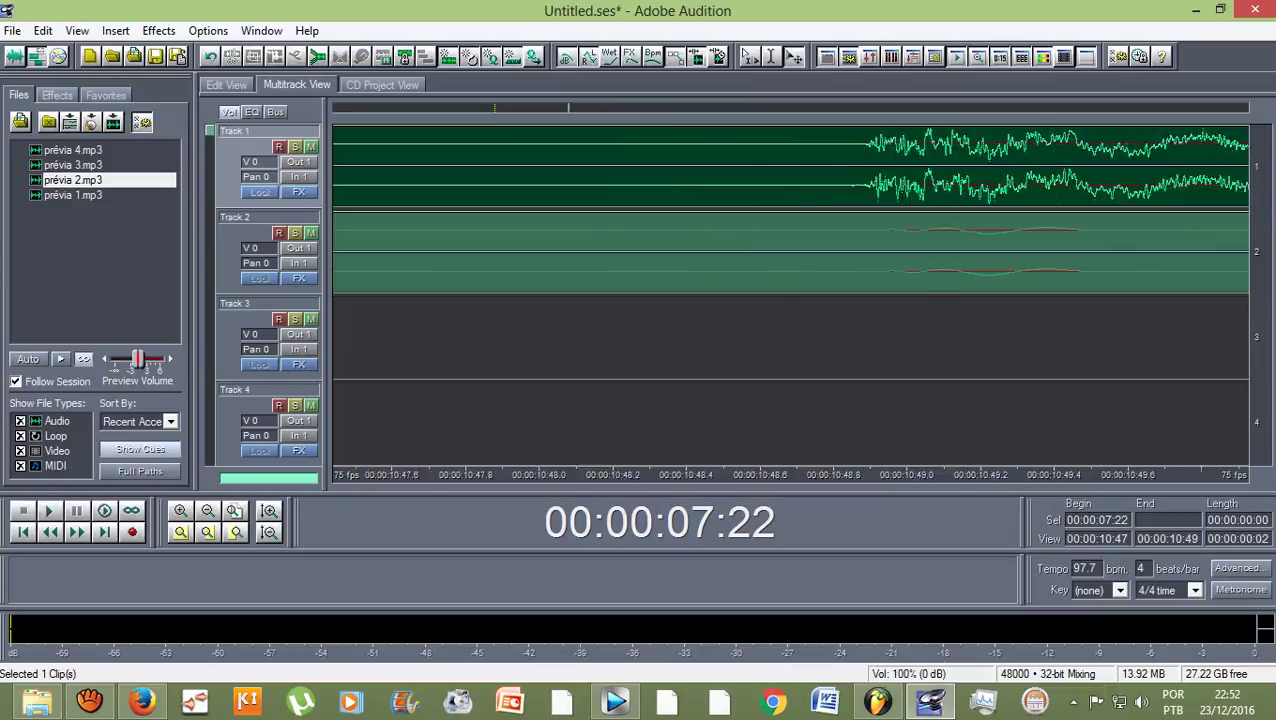
scroll(612, 199, "down", 6)
Lower prévia 4's volume envelope to 57.5% (-4.8 dB) and play from 00:00:07:22 through the clip.
key("space")
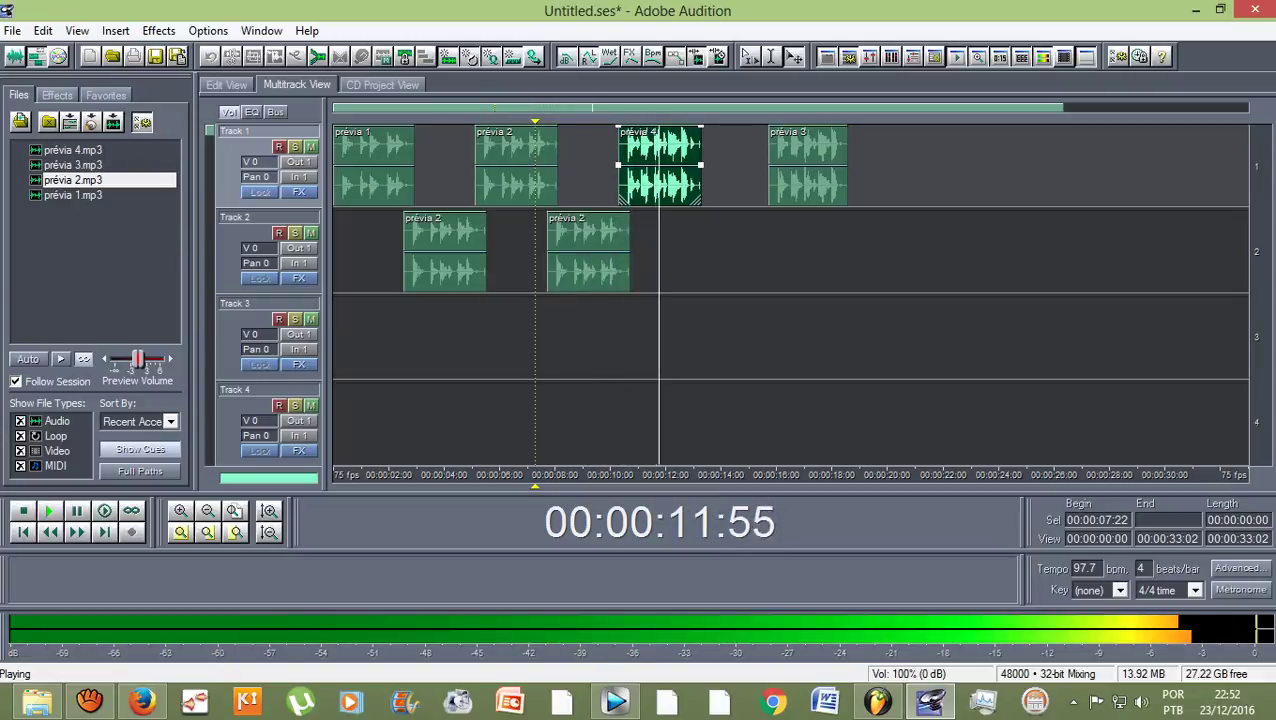
key("space")
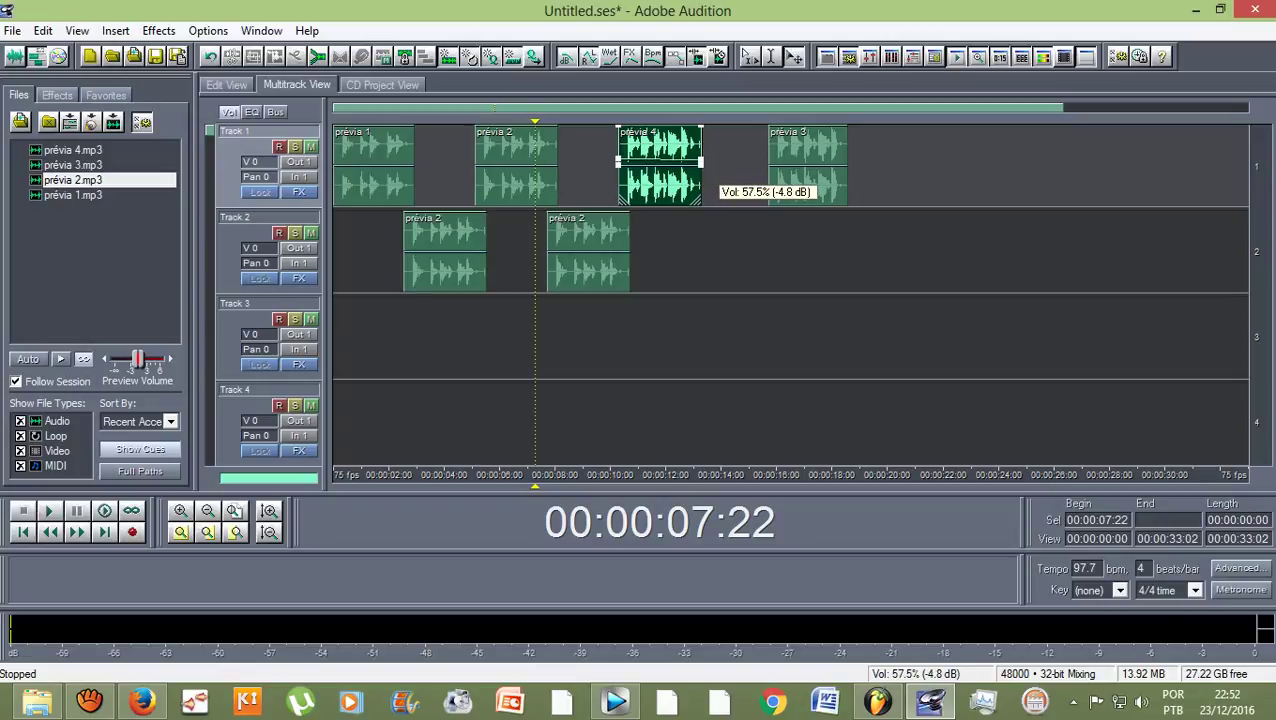
key("space")
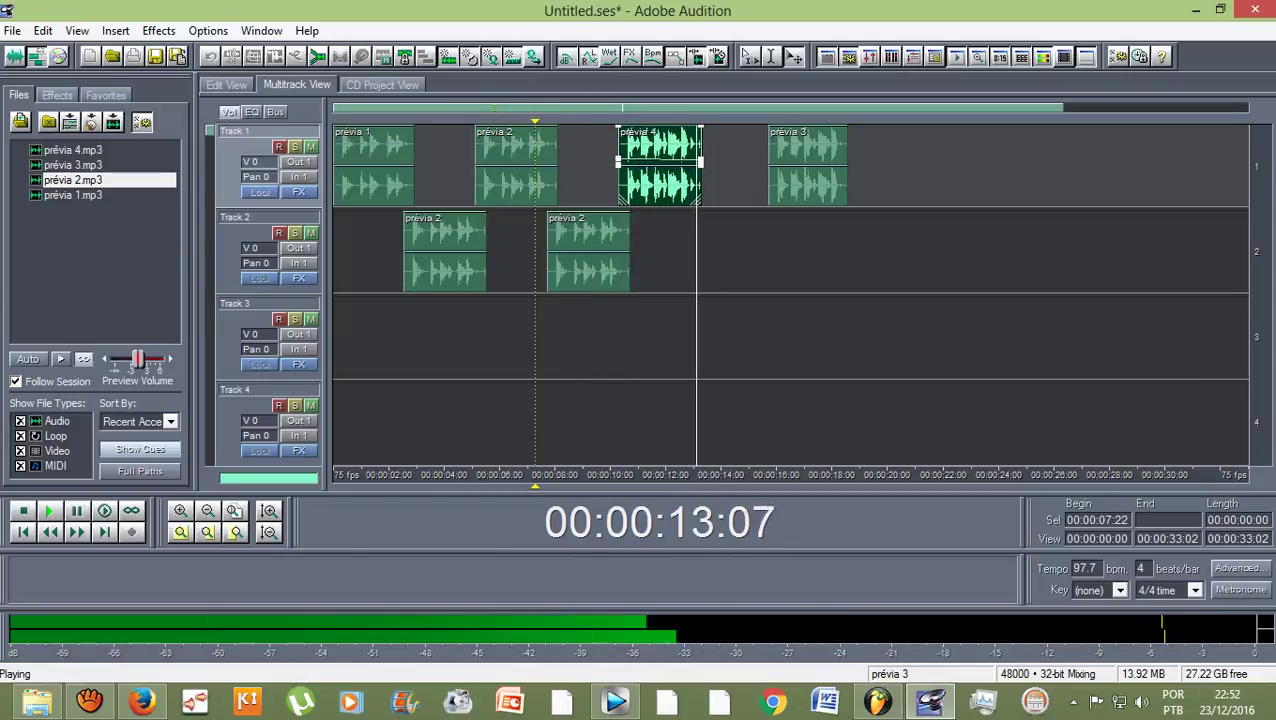
key("space")
Move prévia 3 to Track 2 at the end of prévia 4, aligning its first beat with prévia 4's last hit.
left_click_drag(800, 165, 552, 251)
scroll(724, 251, "up", 5)
scroll(790, 250, "up", 6)
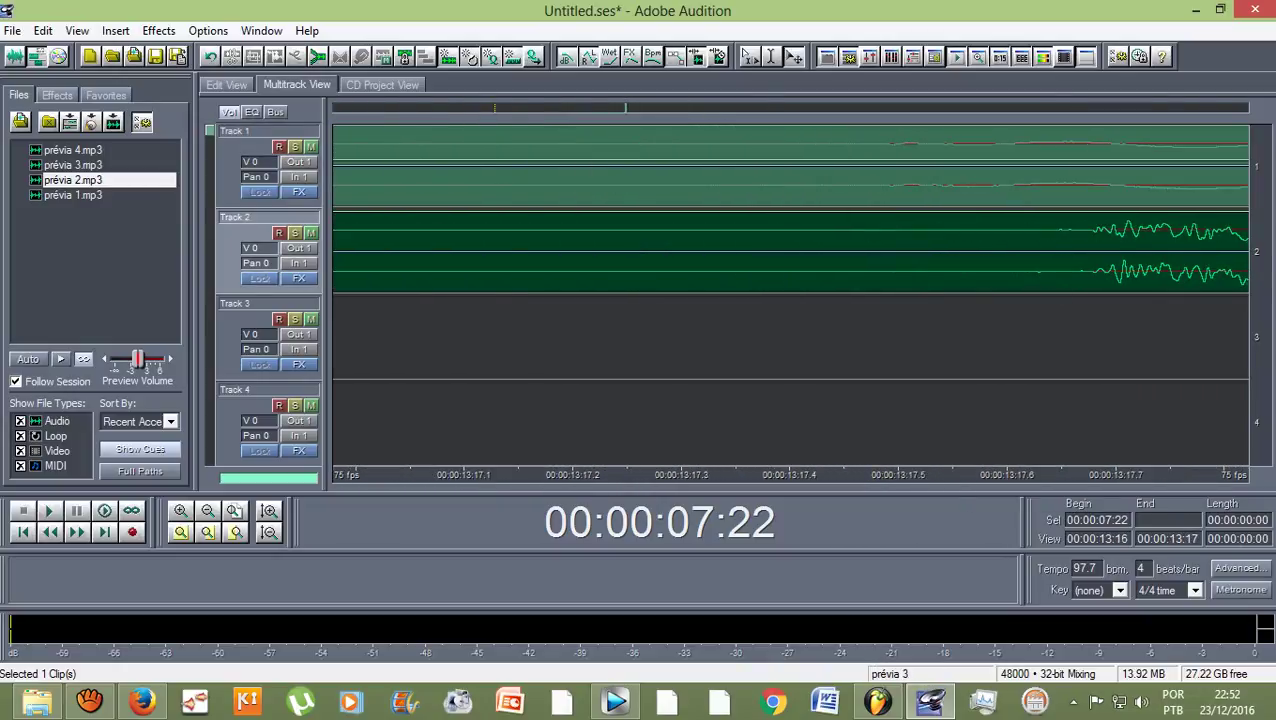
scroll(790, 250, "down", 6)
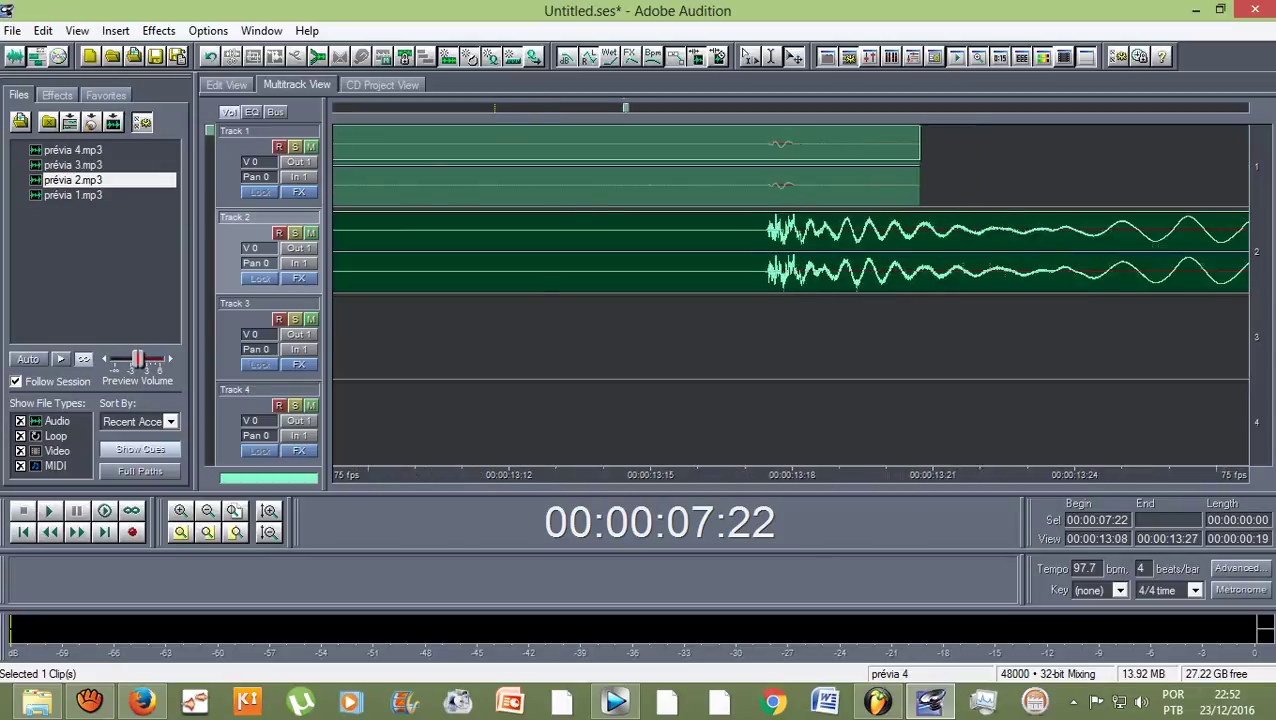
Lower prévia 3's volume envelope and play from 00:00:07:22 past the end of the clip.
key("space")
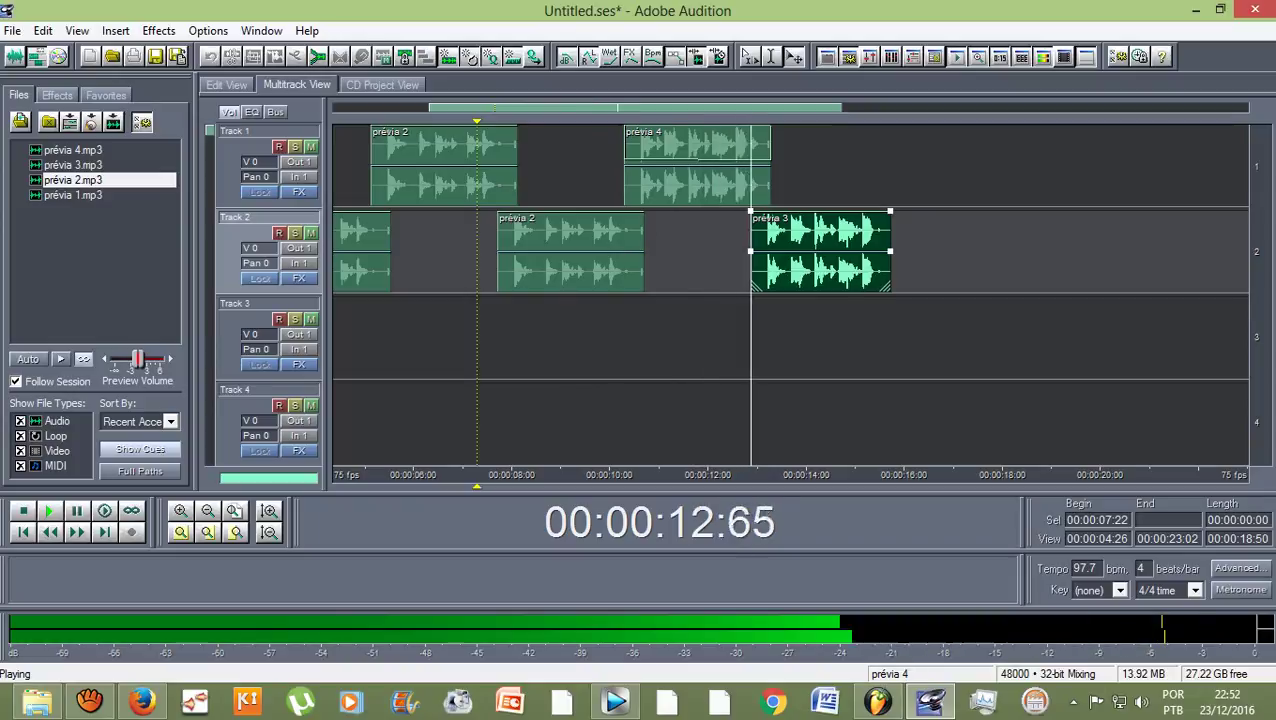
key("space")
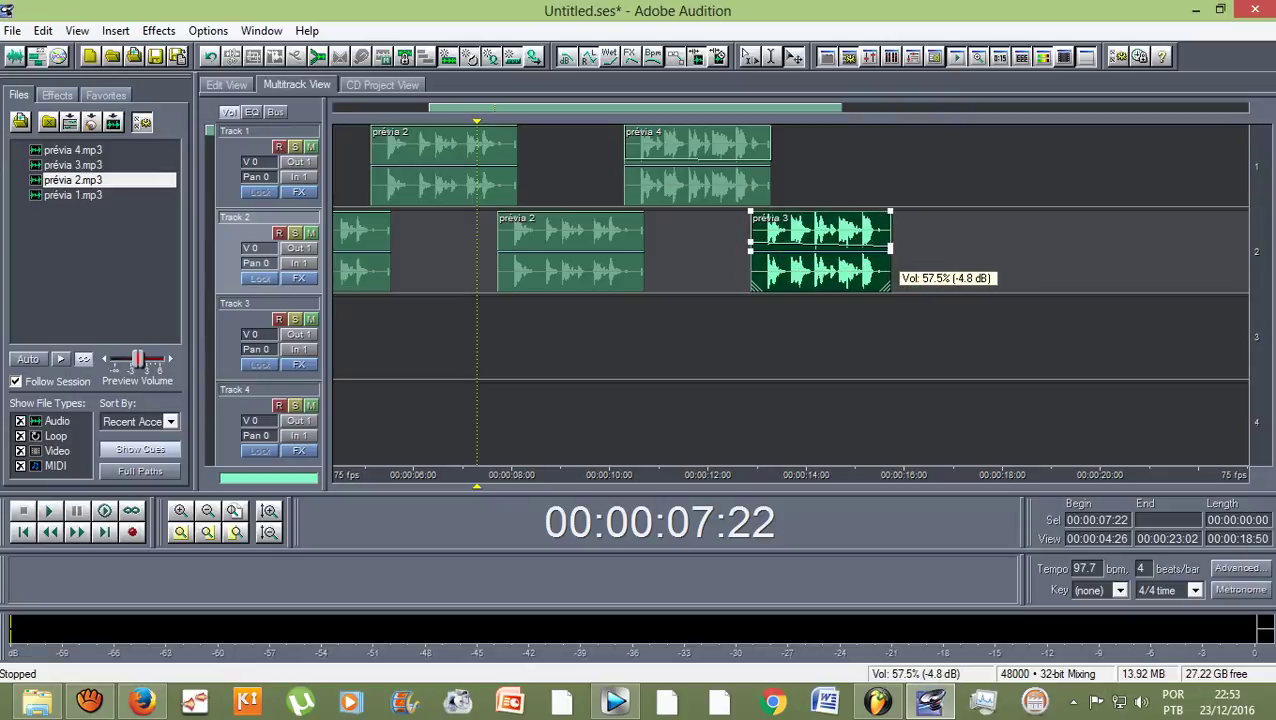
key("space")
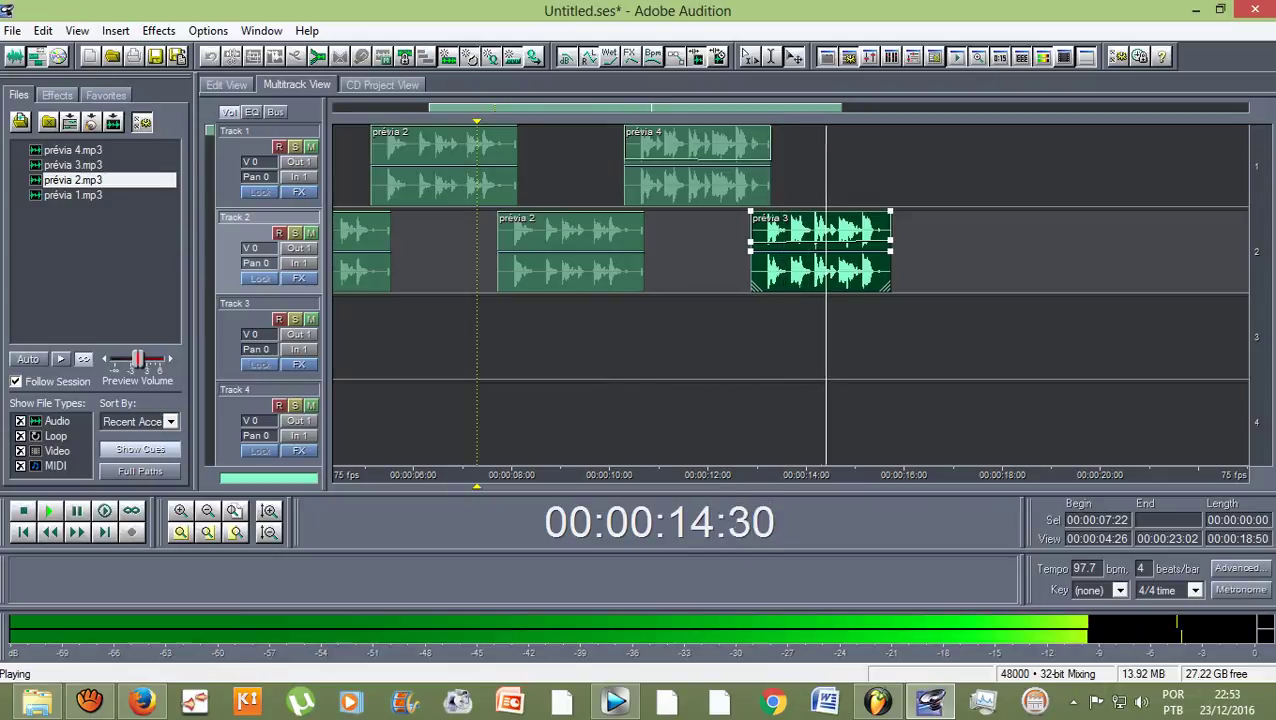
key("backslash")
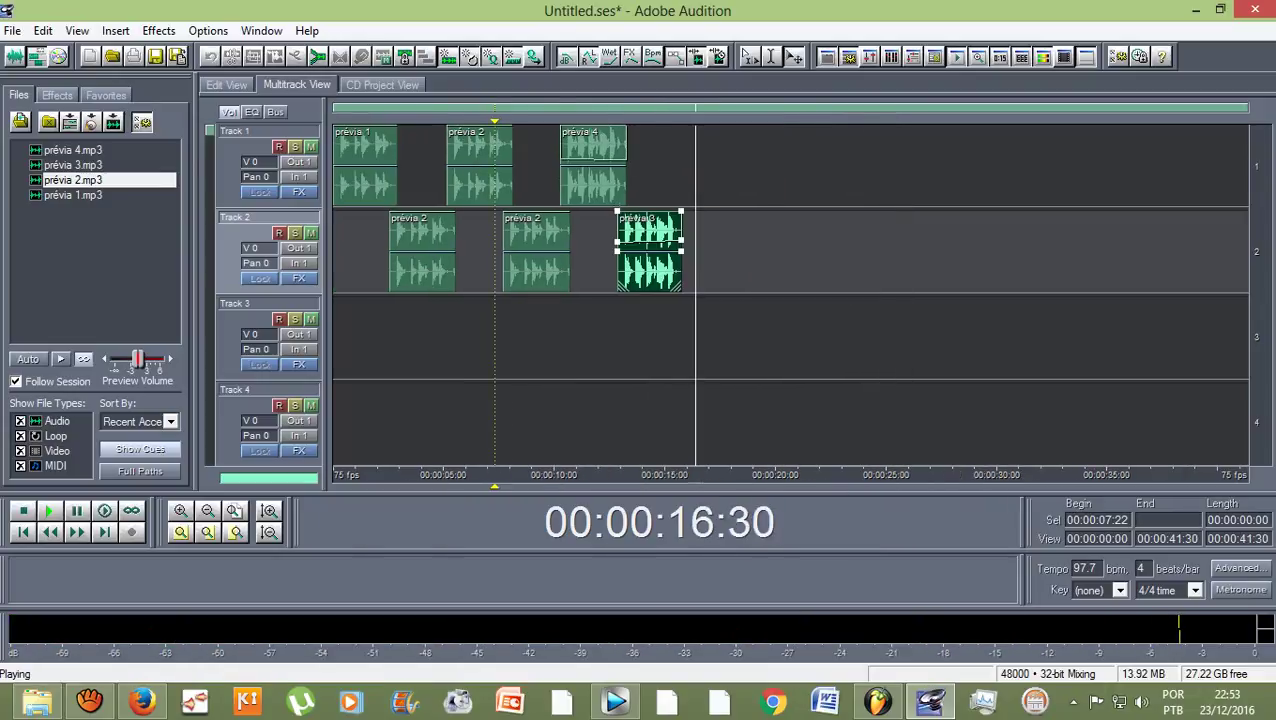
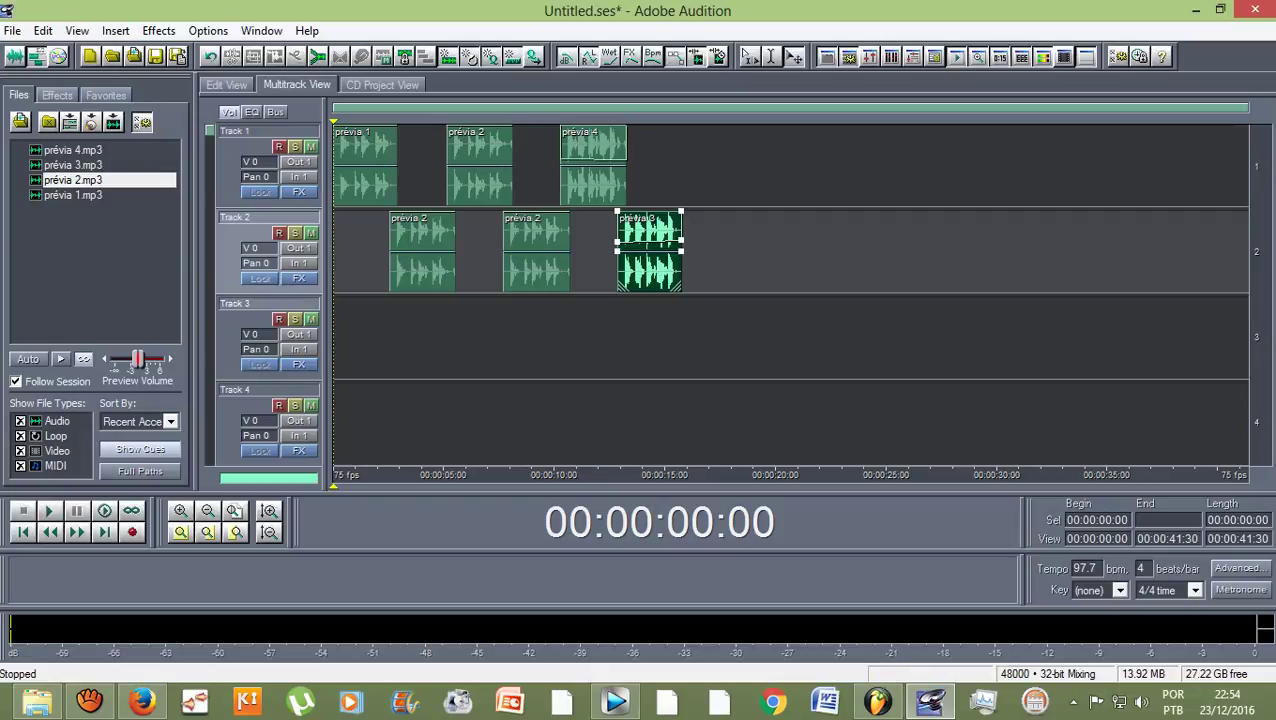
Arm Track 3 and record a take from the start of the session for about 10 seconds.
left_click(262, 340)
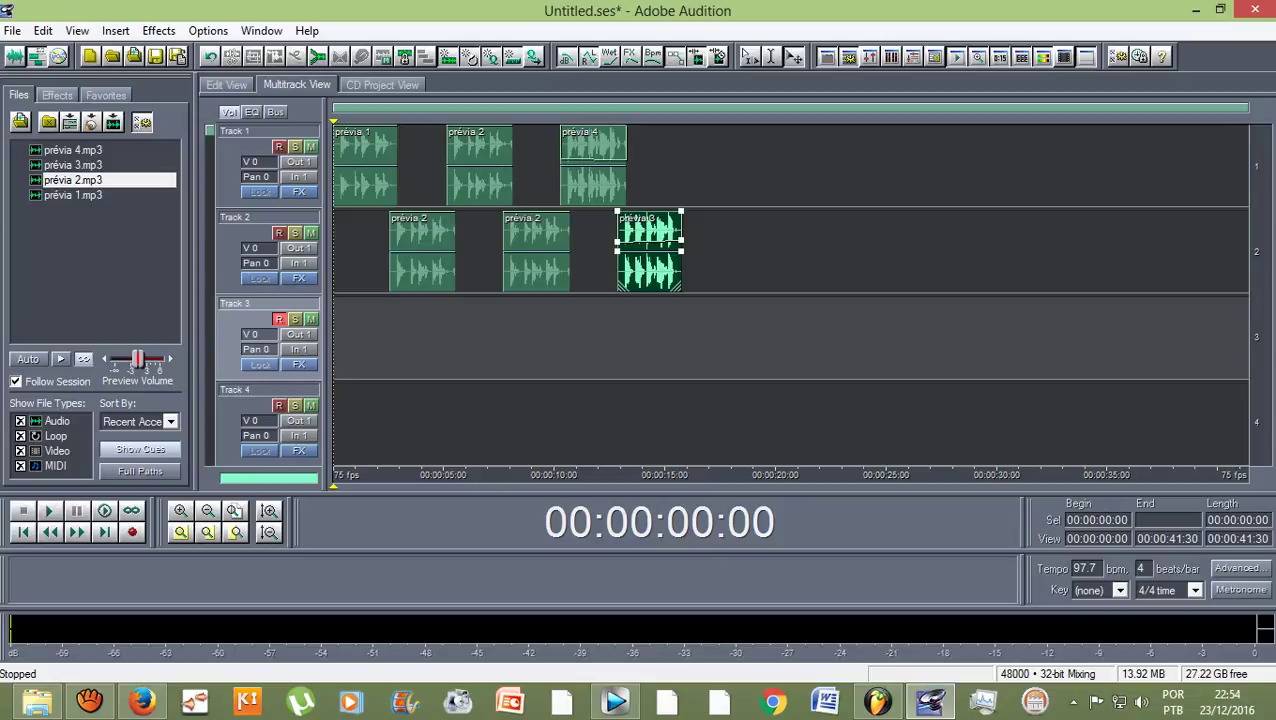
left_click(132, 532)
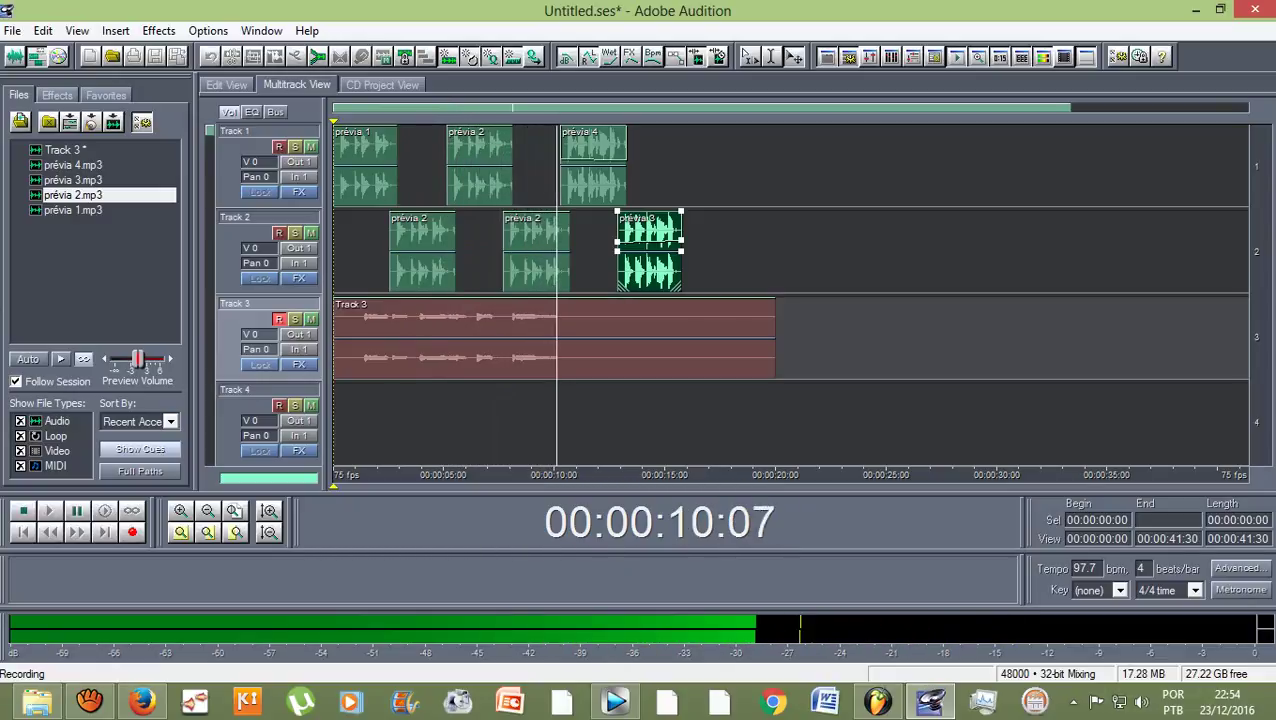
key("space")
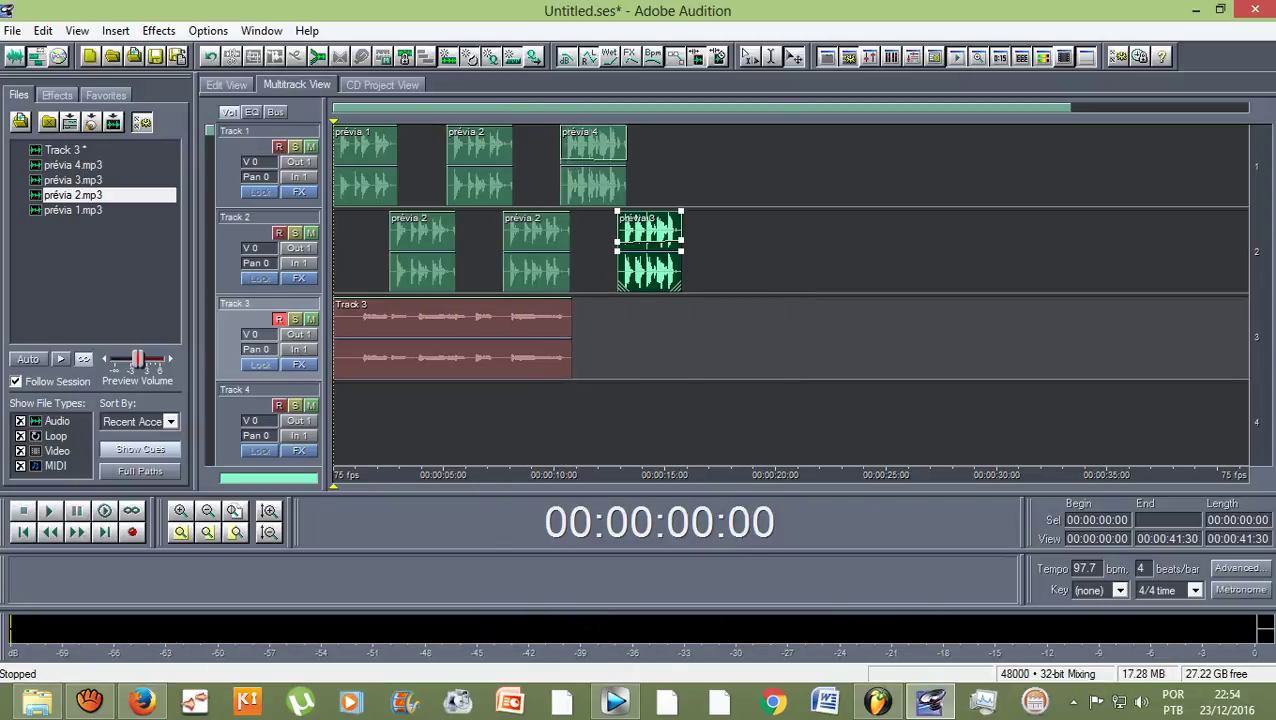
Disarm and mute Track 3, arm Track 4, and record a take from the start of the session for about 17 seconds.
left_click(279, 318)
left_click(311, 318)
left_click(279, 404)
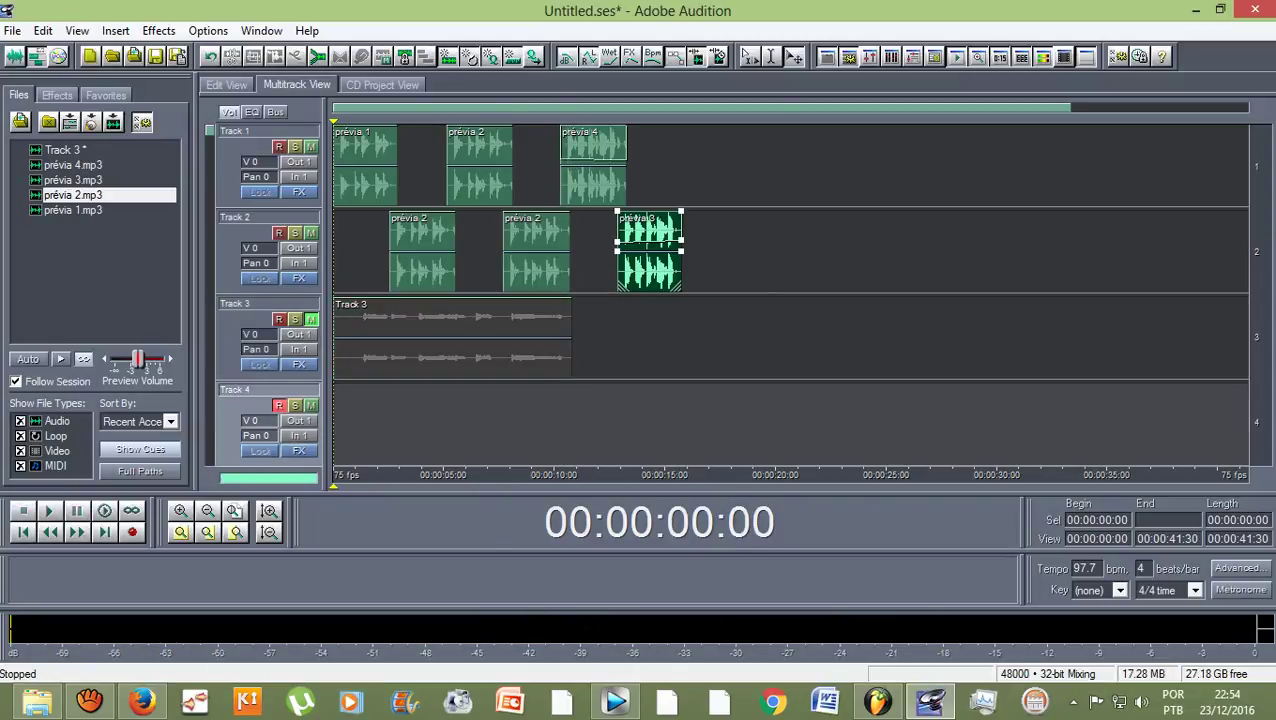
key("ctrl+space")
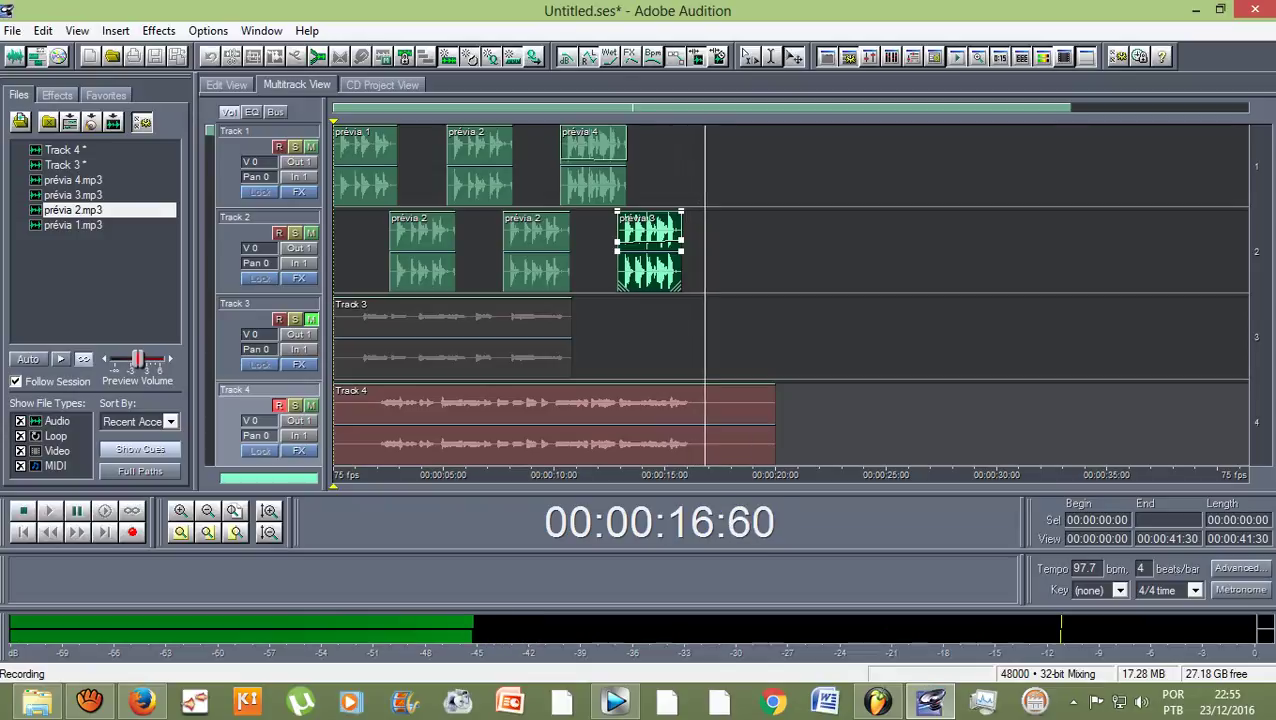
key("space")
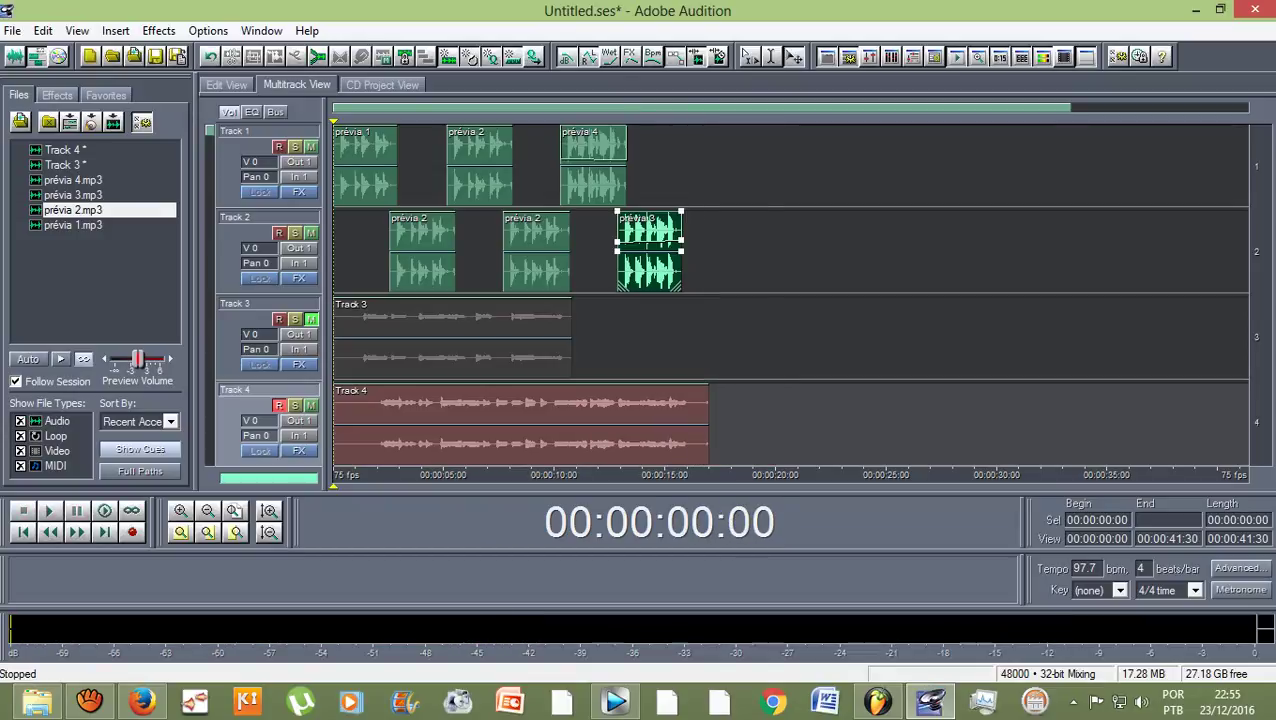
Play the session from the start to hear Track 4's recording together with the drum clips.
scroll(790, 295, "down", 1)
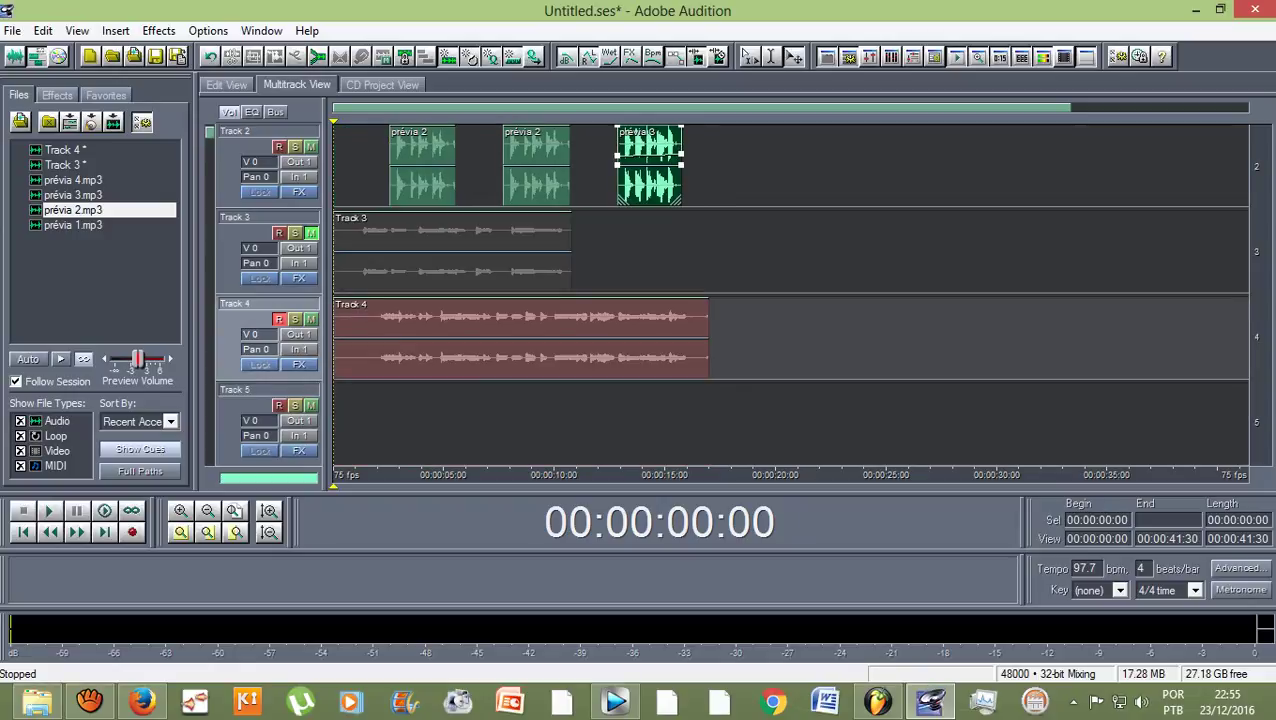
scroll(790, 295, "up", 1)
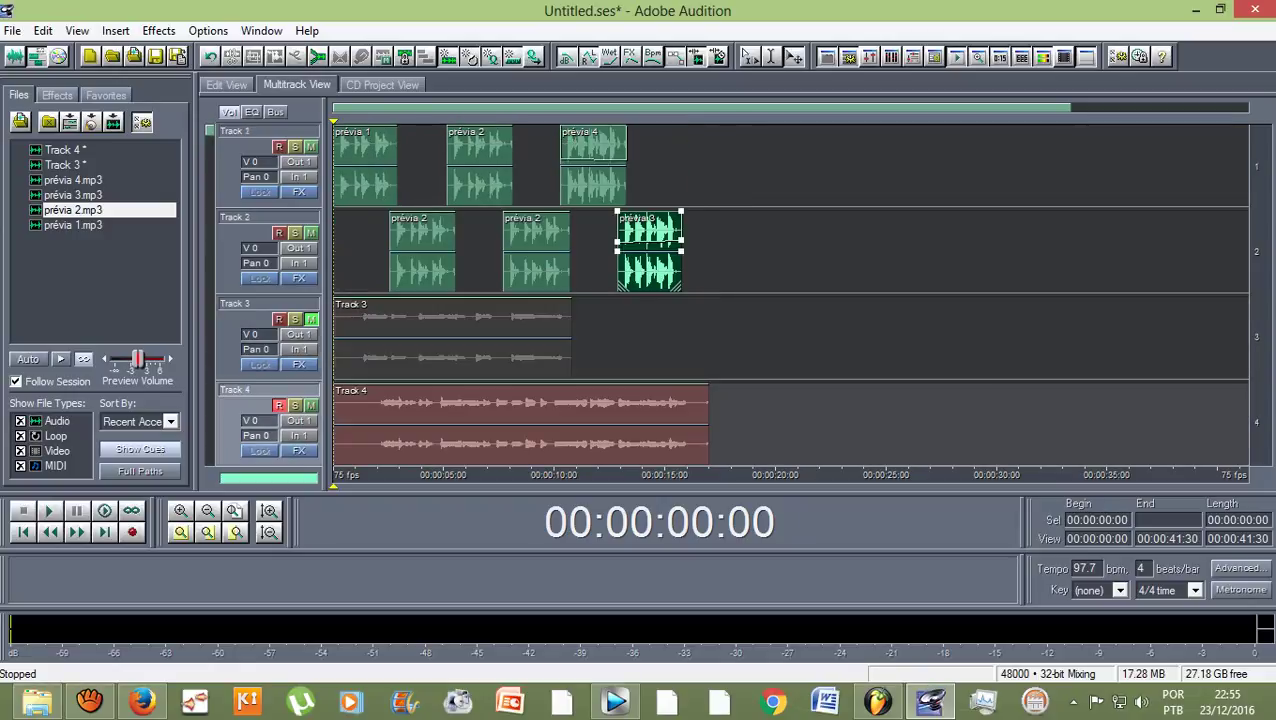
scroll(790, 290, "down", 1)
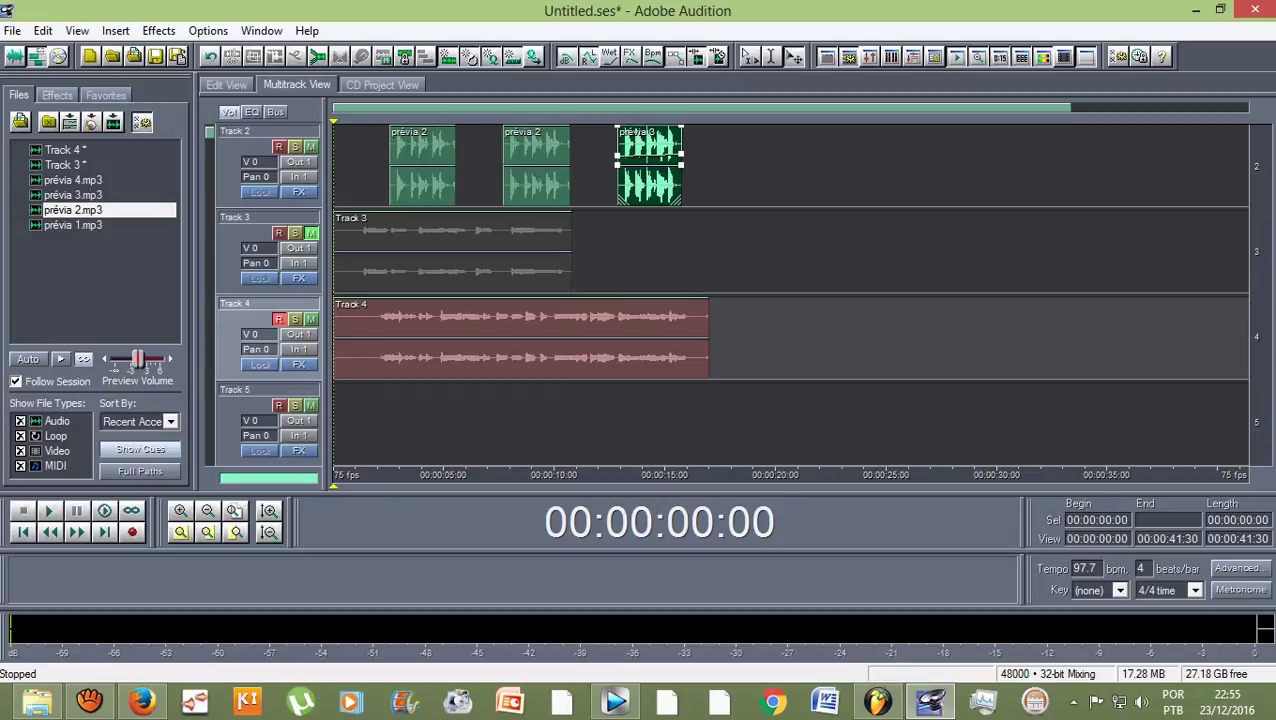
mouse_move(360, 430)
left_mouse_down()
mouse_move(371, 430)
mouse_move(348, 430)
mouse_move(377, 430)
left_mouse_up()
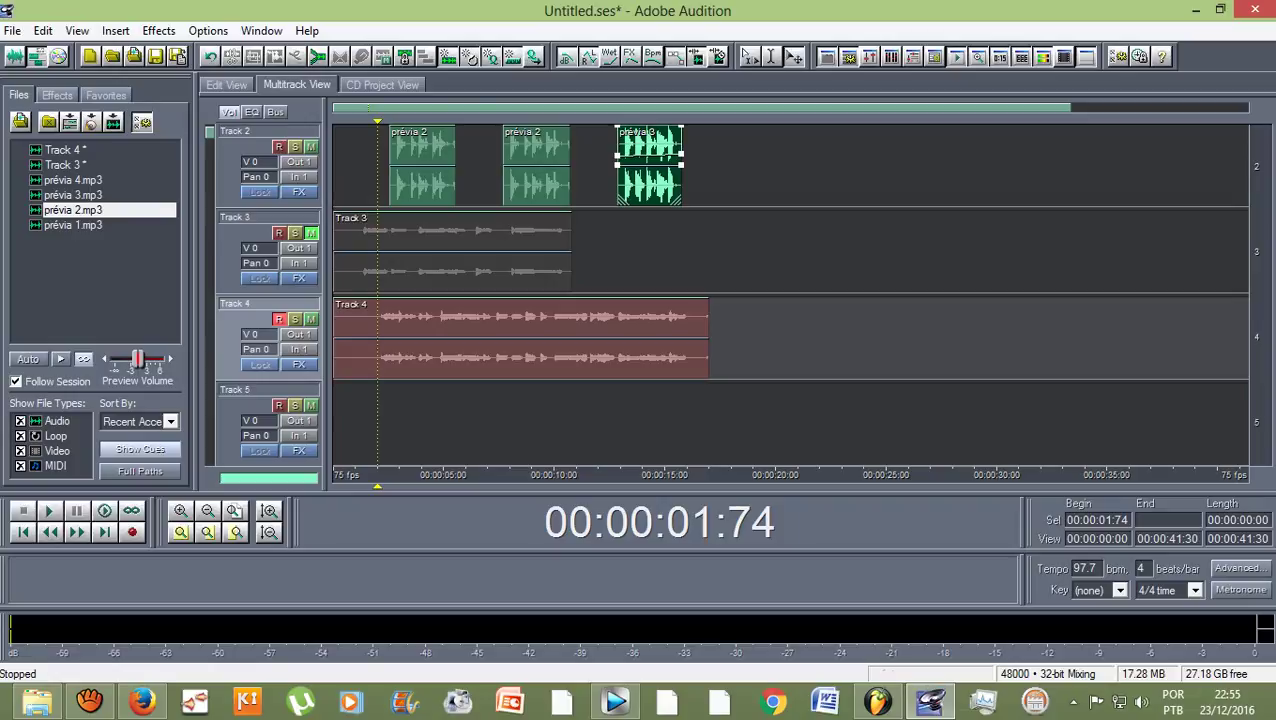
key("Home")
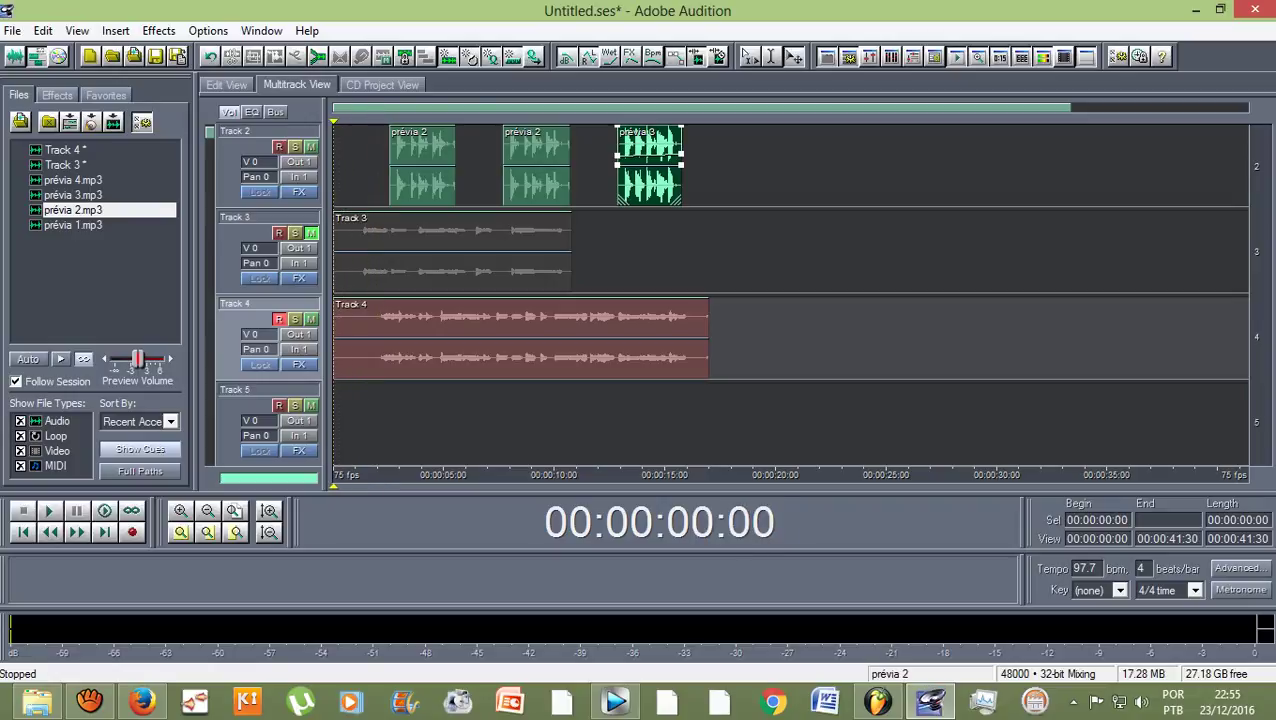
key("space")
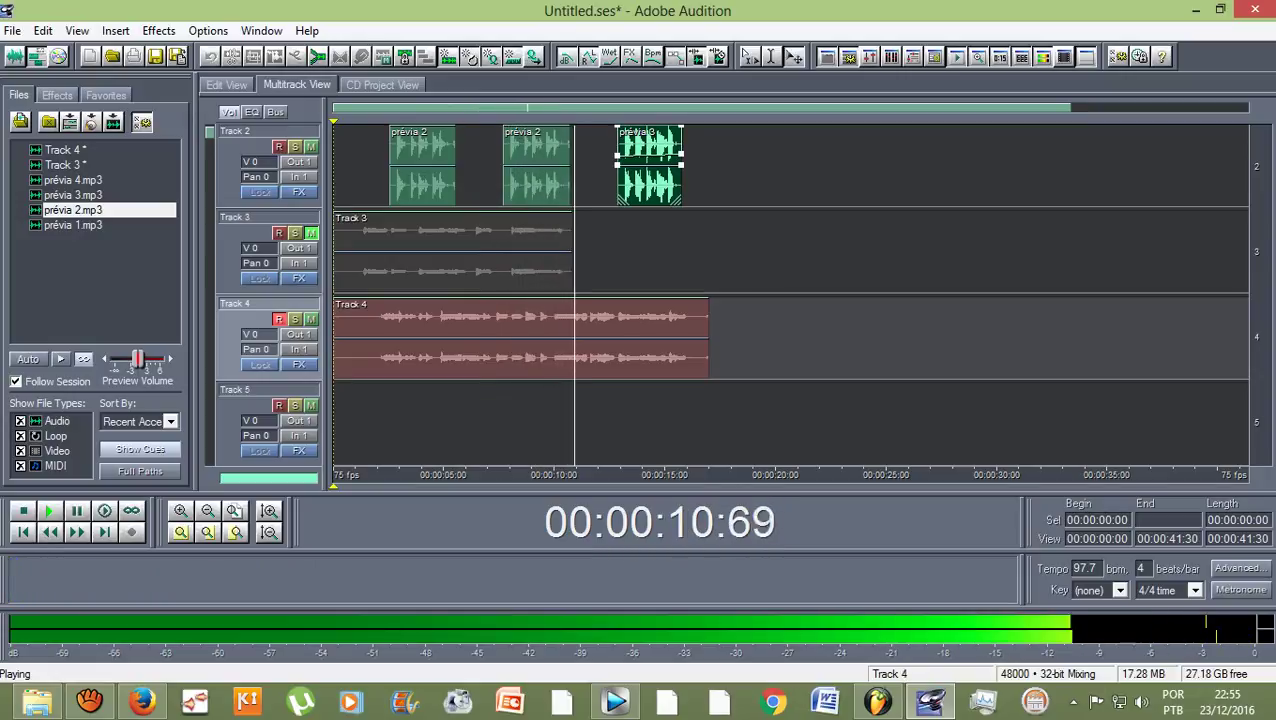
key("space")
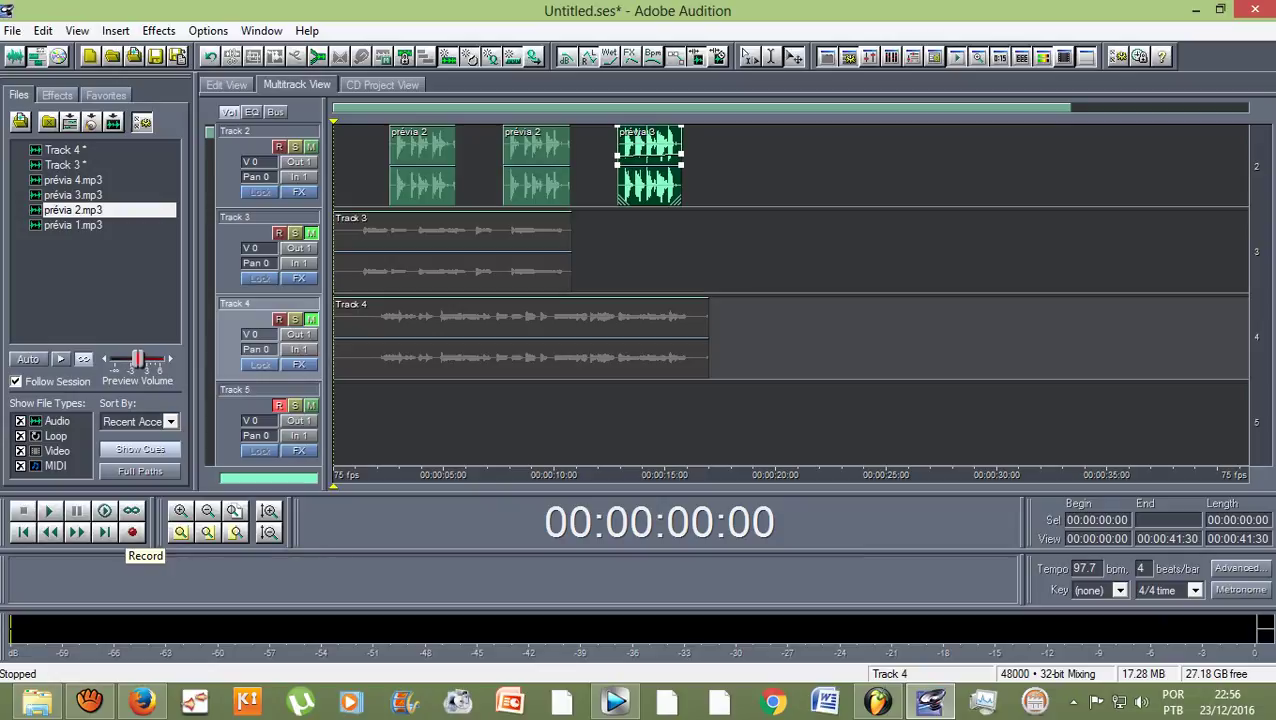
Mute Track 4, arm Track 5, and record a take from the start of the session for about 17 seconds.
left_click(132, 533)
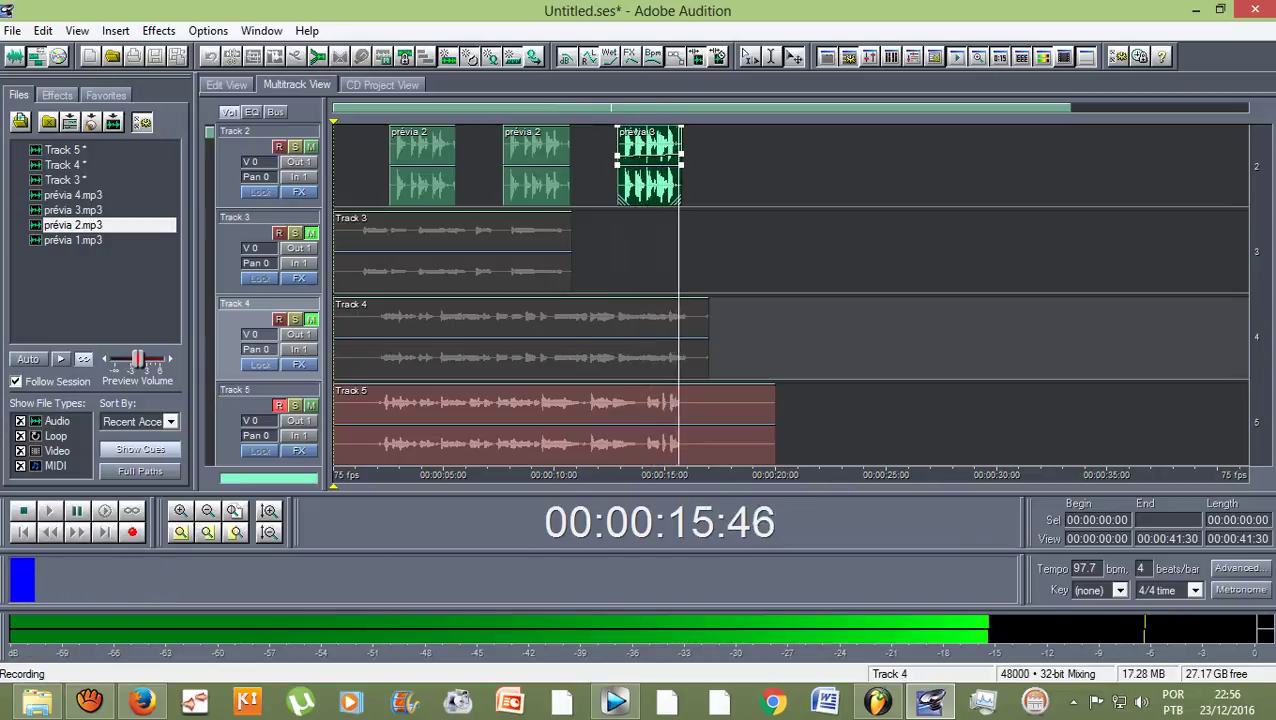
key("space")
scroll(790, 295, "down", 2)
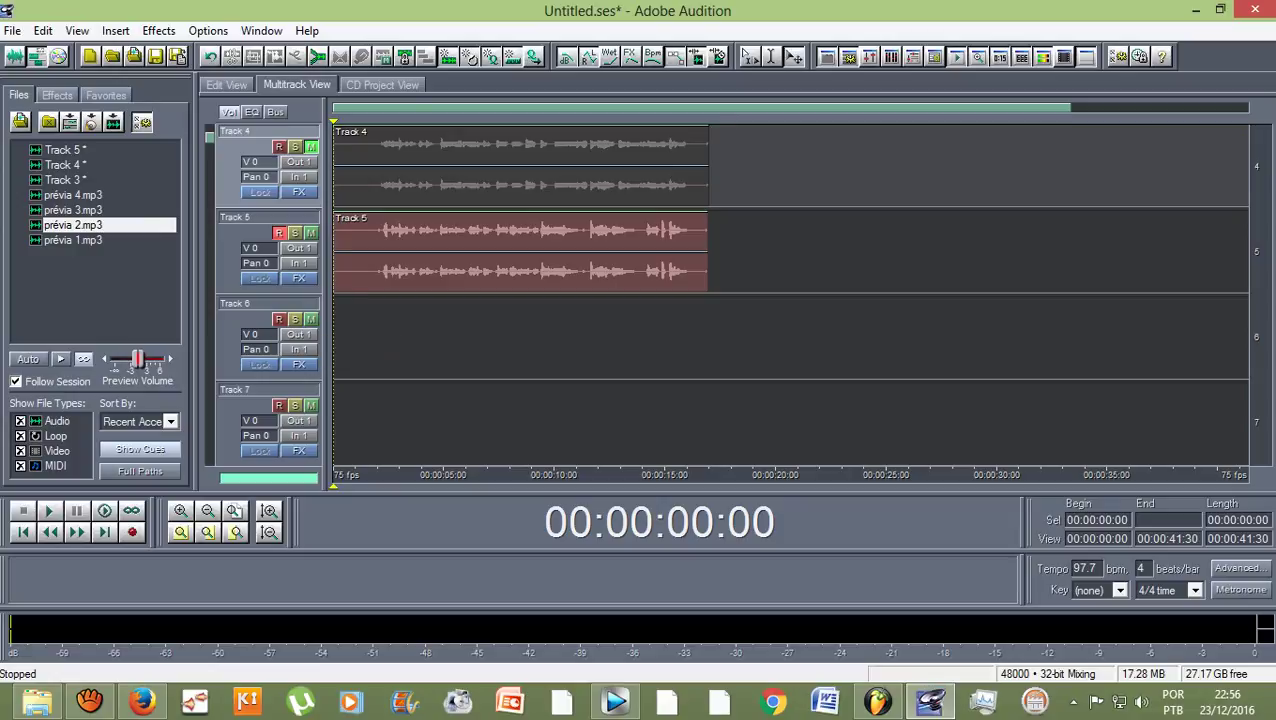
Arm Track 6, disarm Track 5, and record a take from the start of the session for about 16 seconds.
left_click(270, 310)
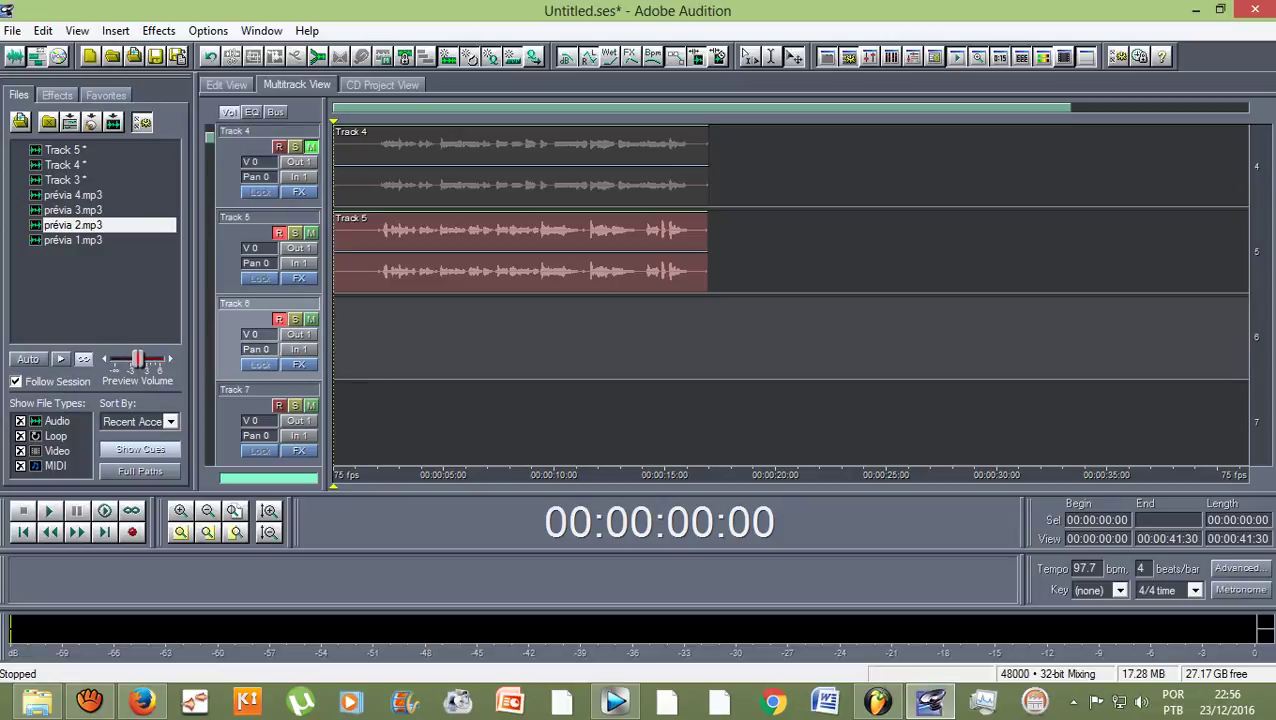
left_click(276, 233)
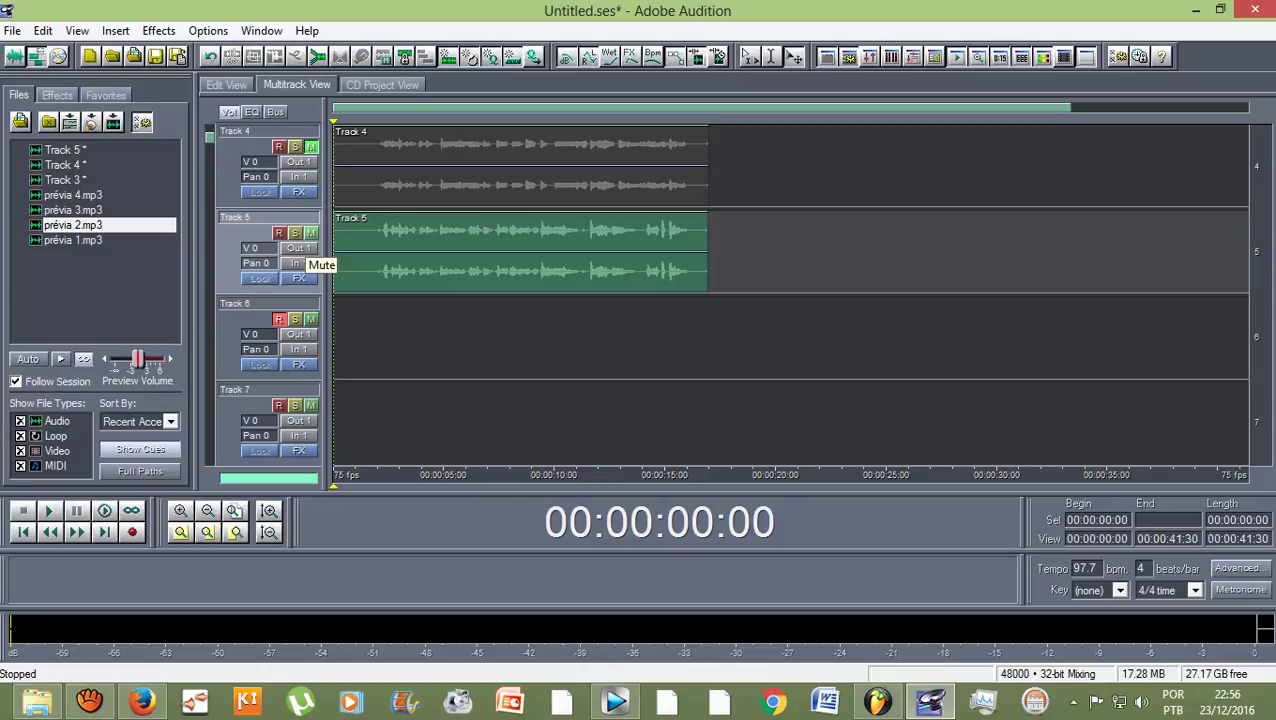
left_click(132, 532)
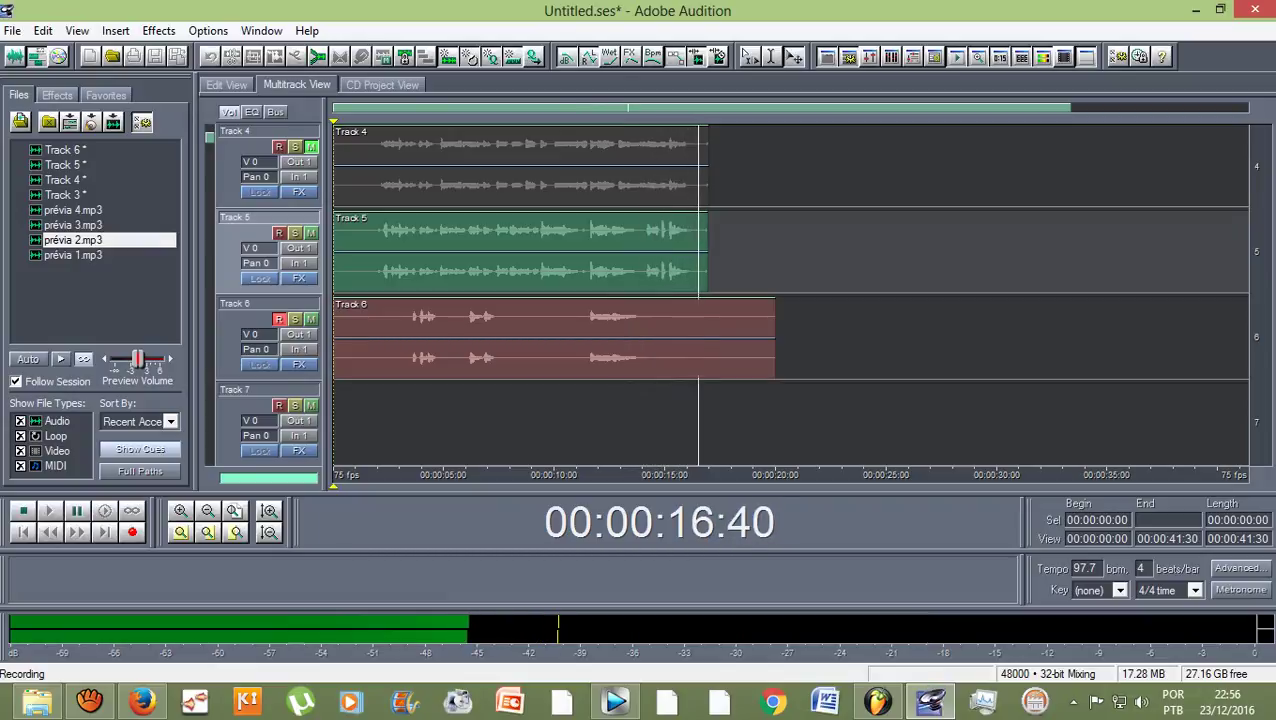
key("space")
In the Track 6 waveform, select from about 00:00:03:28 to 00:00:14:15 and apply the Delay effect with the Spatial Right preset.
key("8")
left_click_drag(420, 230, 1082, 230)
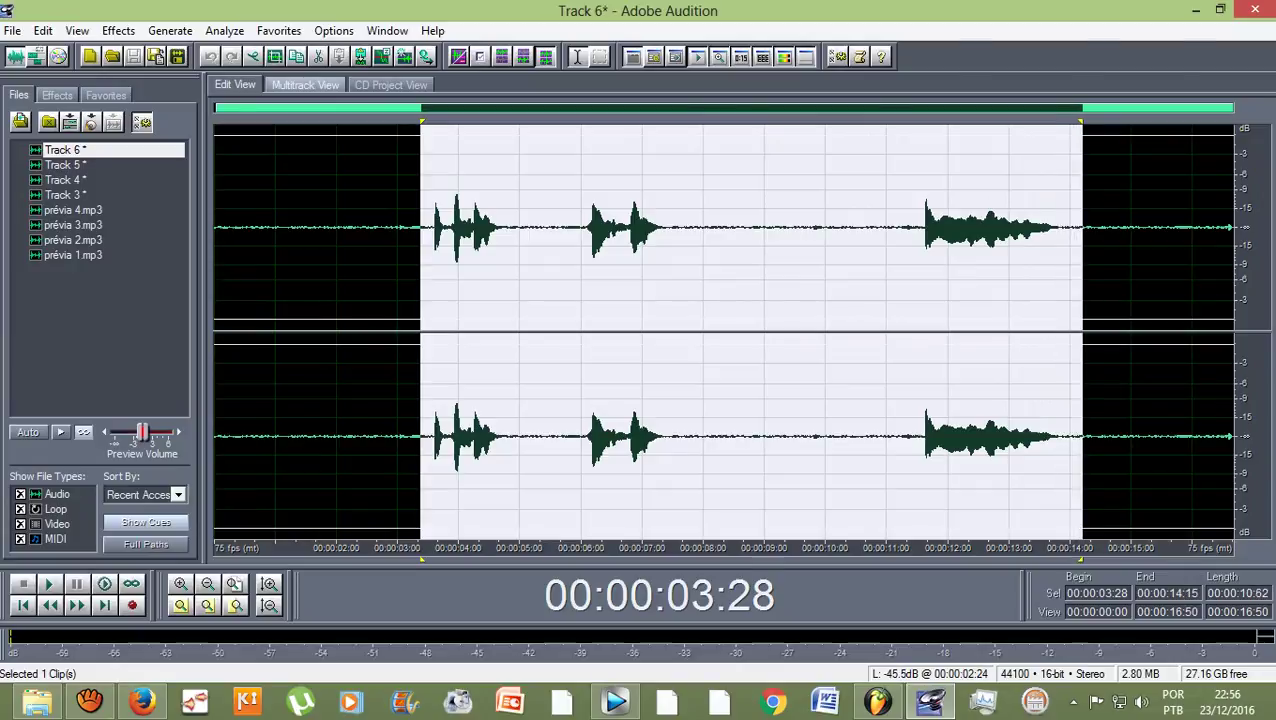
key("9")
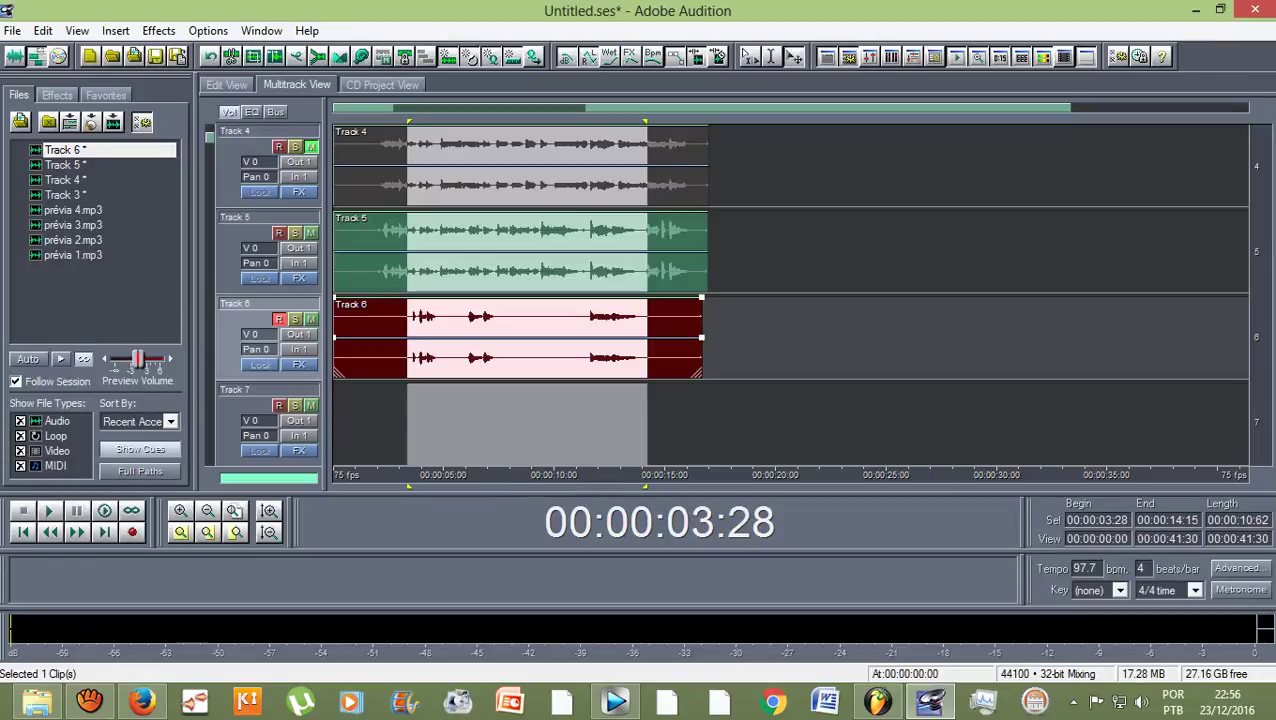
key("8")
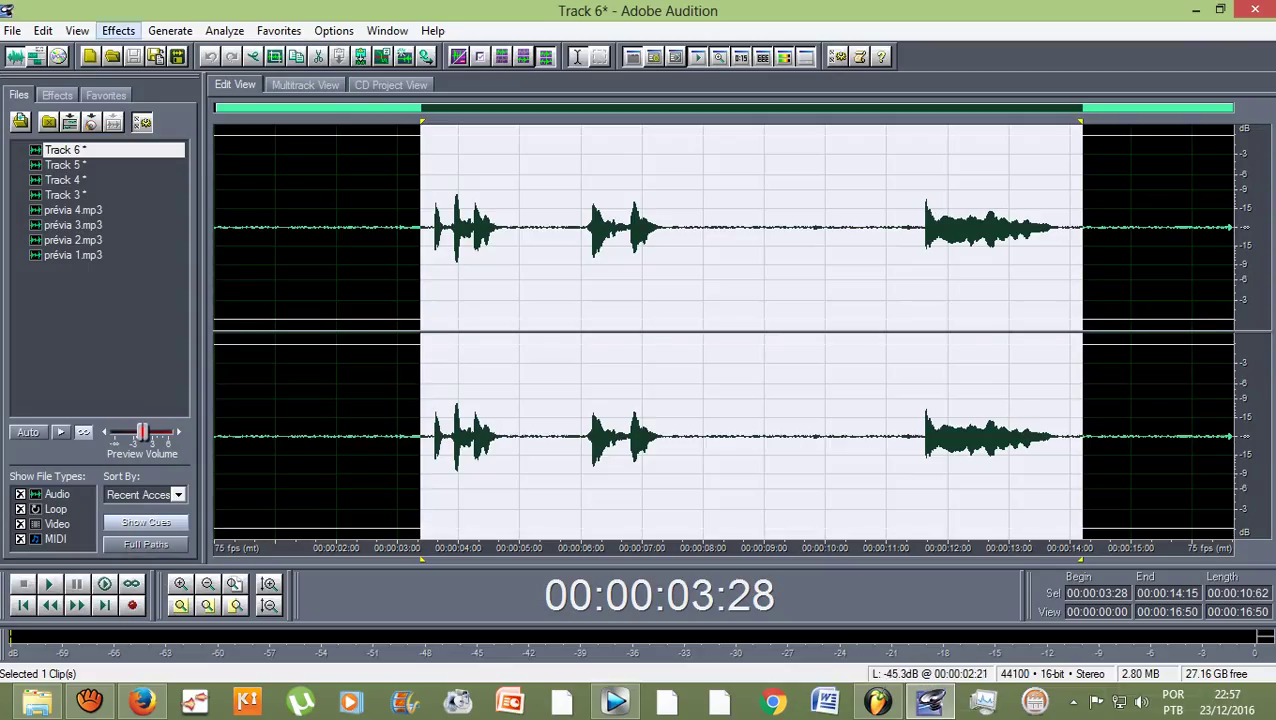
left_click(118, 30)
mouse_move(230, 141)
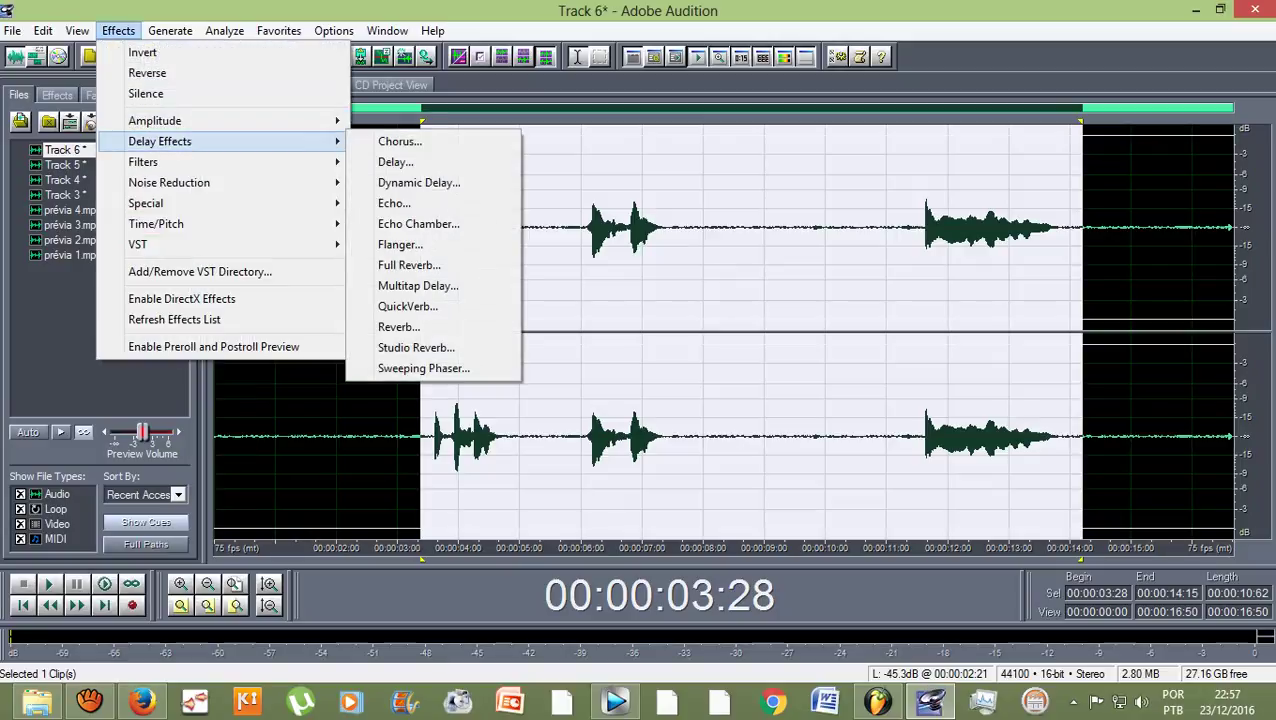
key("Return")
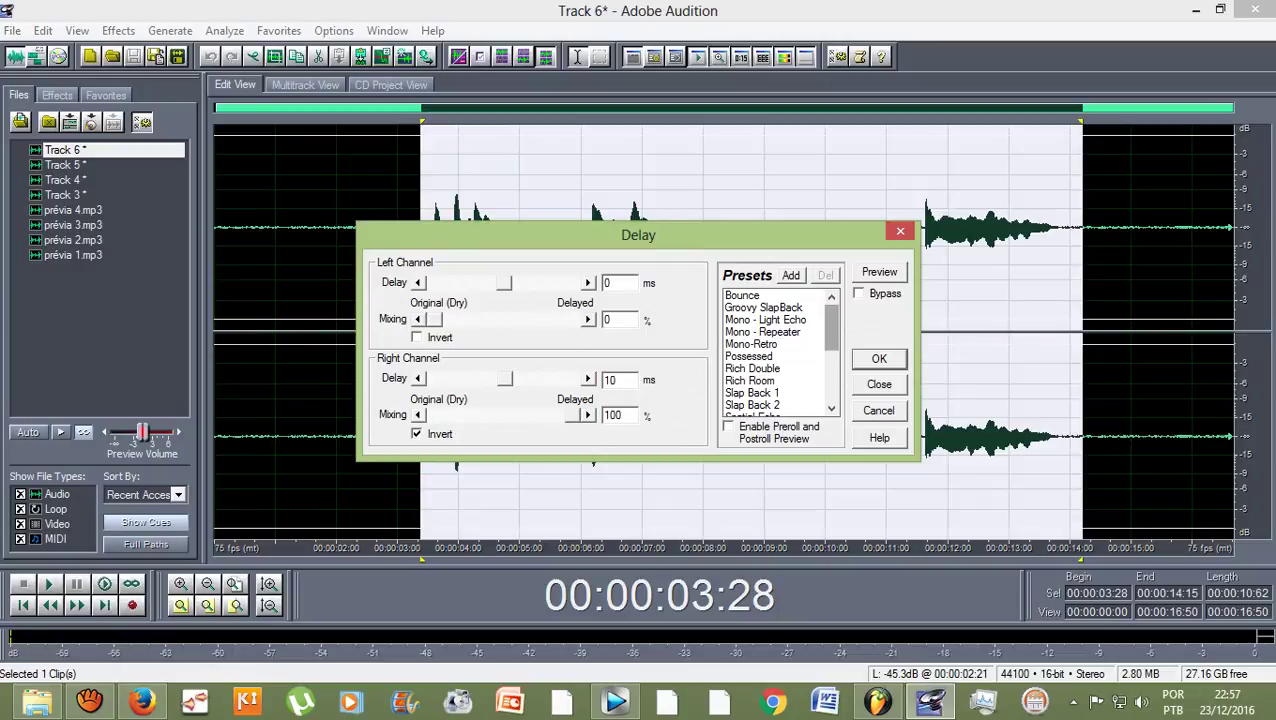
scroll(778, 350, "down", 2)
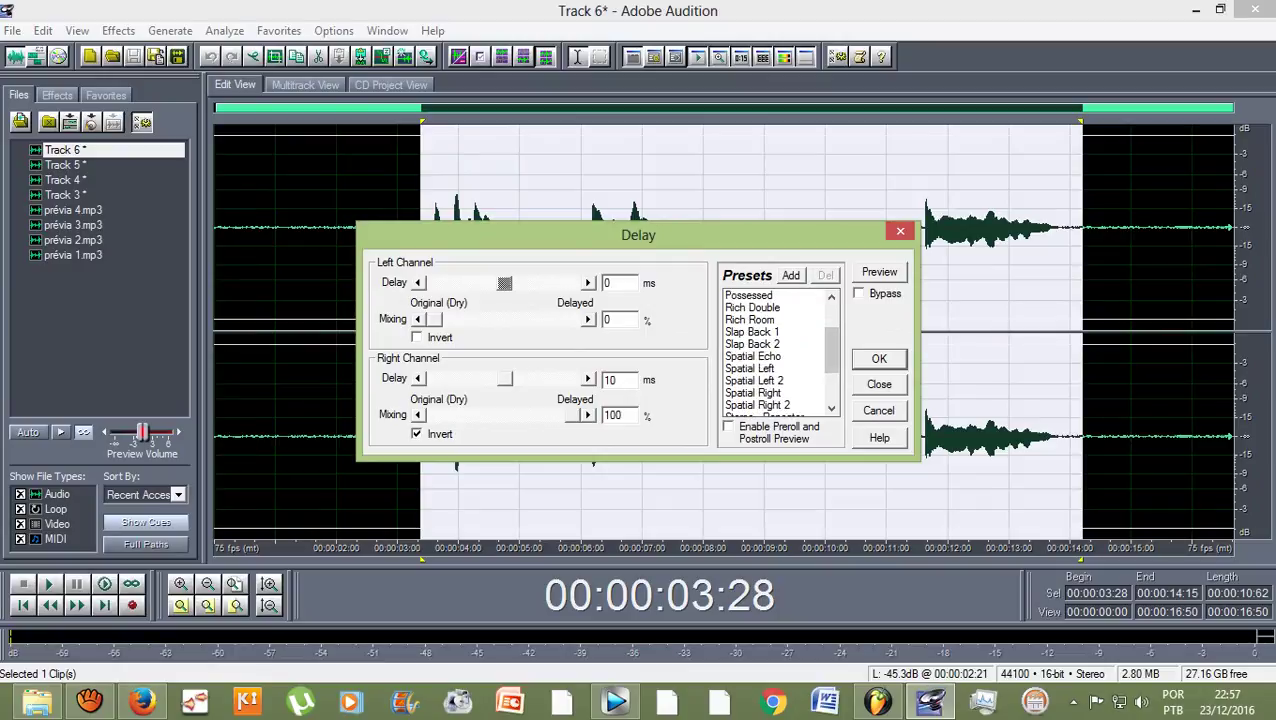
scroll(778, 350, "down", 2)
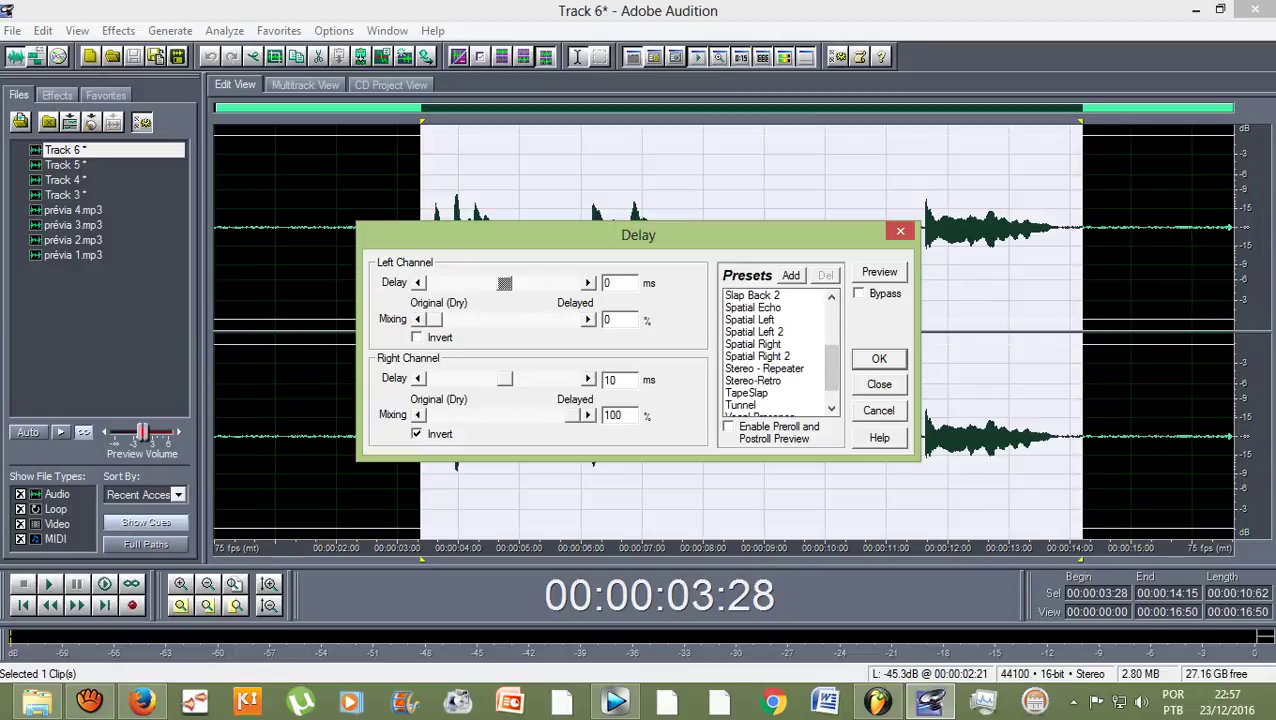
left_click(757, 344)
left_click(878, 358)
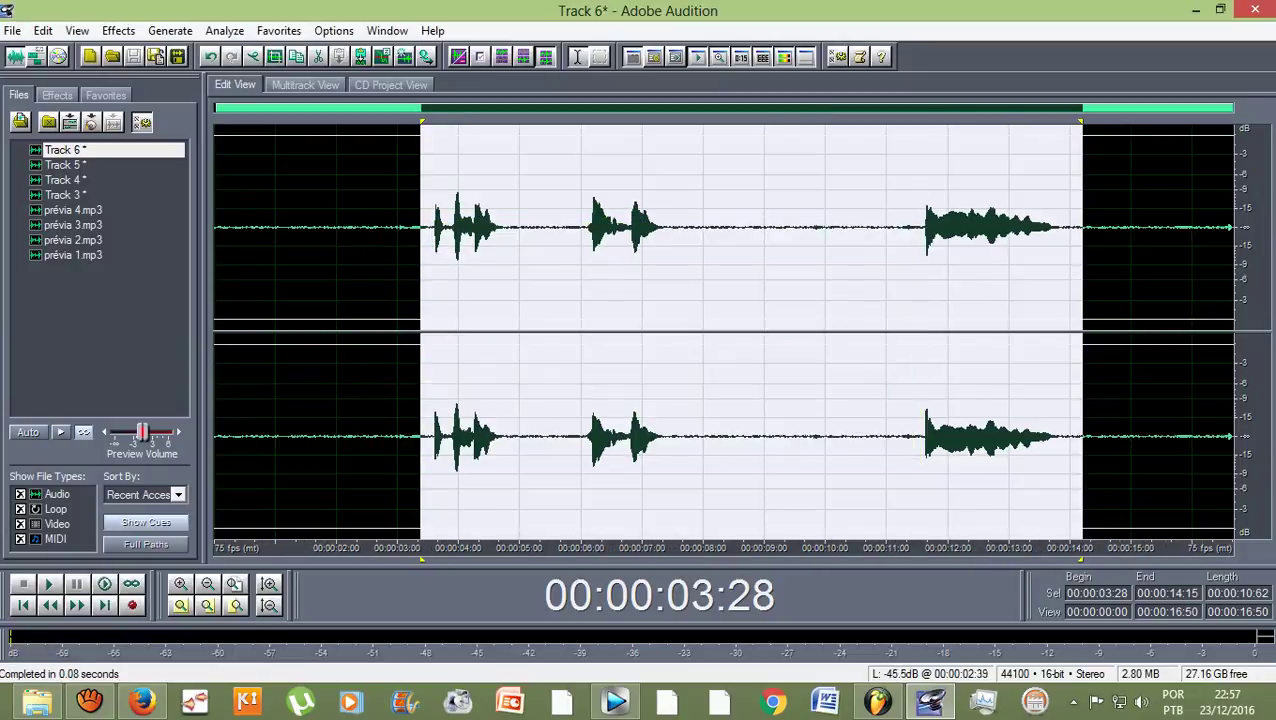
Return to the multitrack session and play from about 00:00:02:59 to hear the delayed Track 6 take with the other tracks.
left_click(378, 281)
left_click(384, 281)
key("F12")
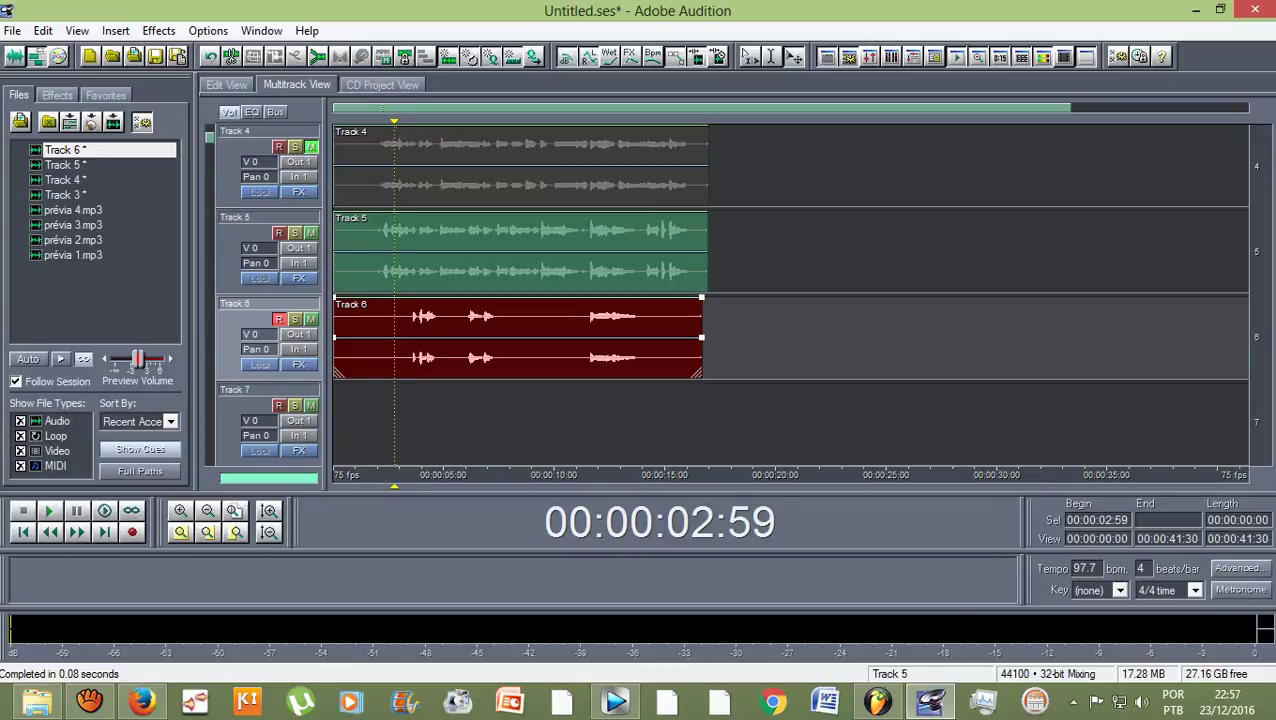
key("space")
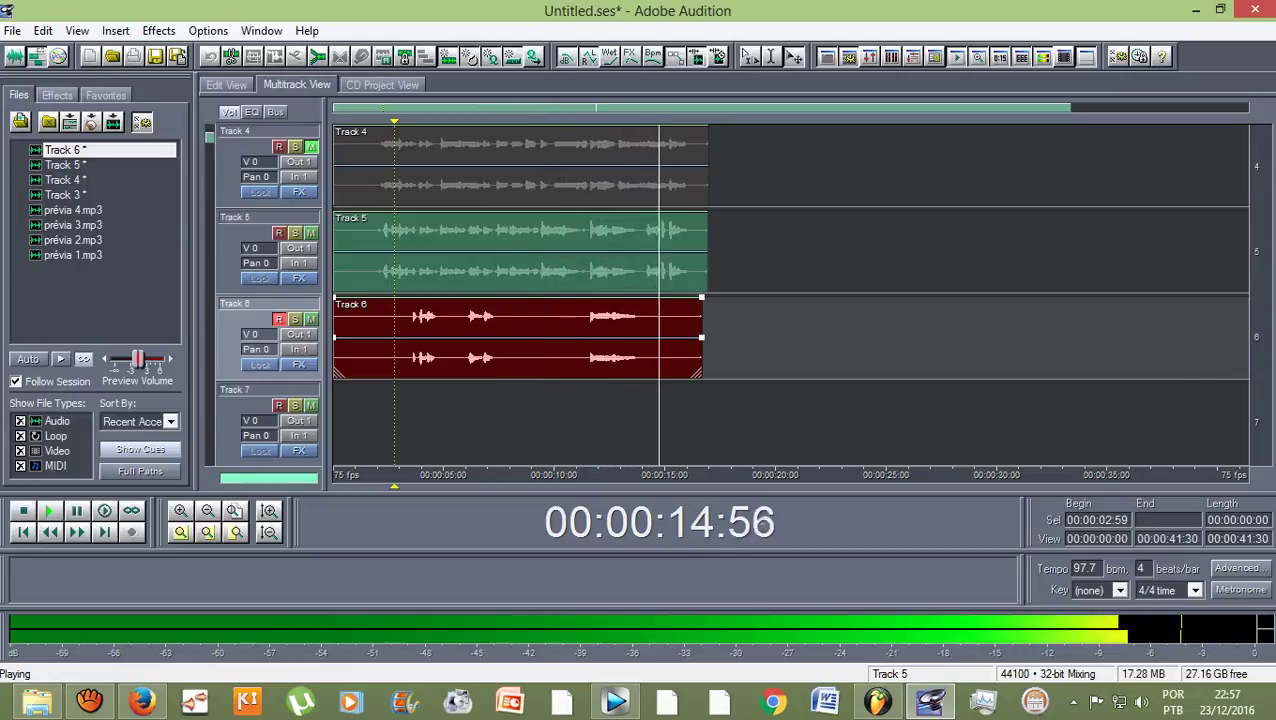
key("space")
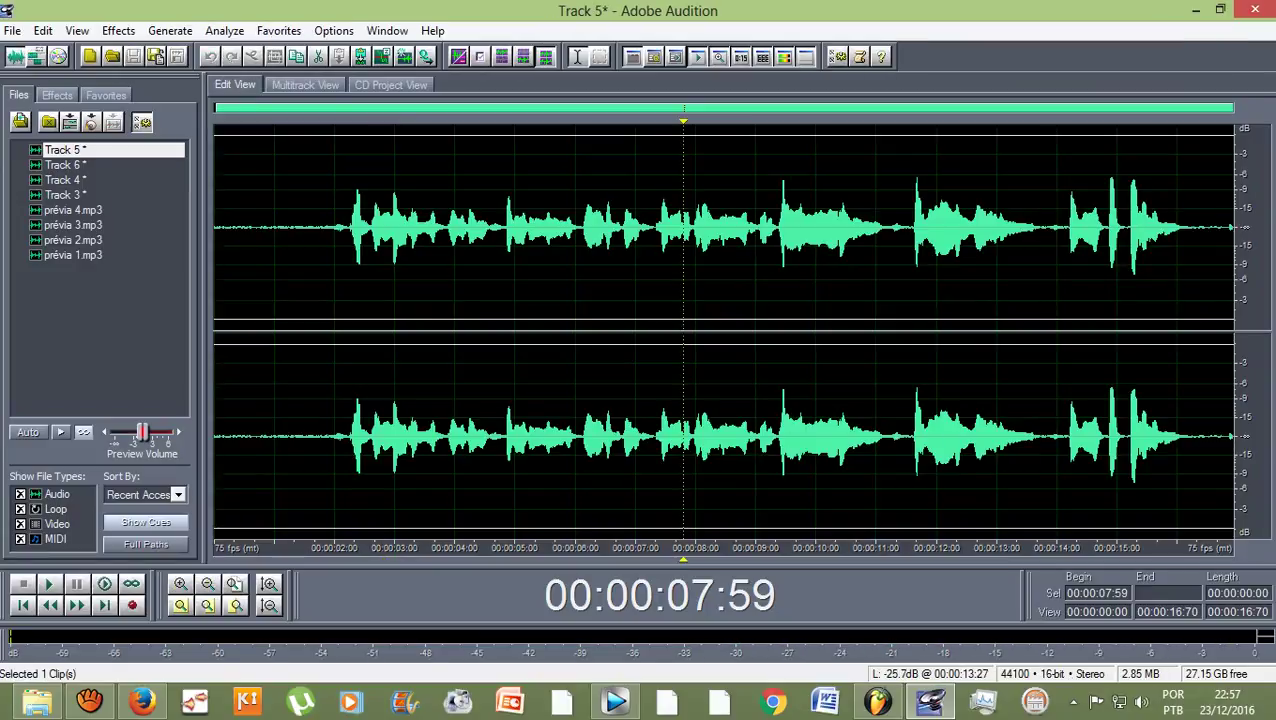
Apply the FFT Filter preset Telephone - Voice Mail to Track 5 from 00:00:14:00 to 00:00:16:26, and return to the start of the multitrack session.
left_click_drag(1057, 230, 1197, 230)
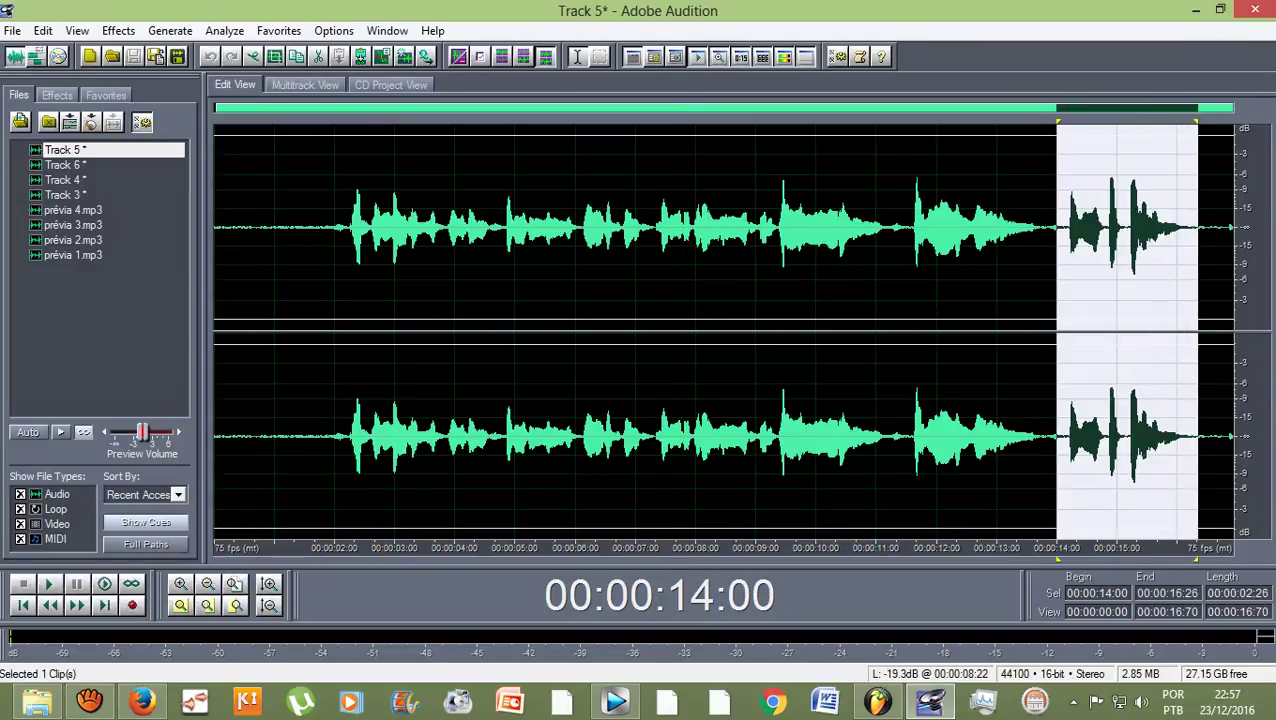
left_click(118, 30)
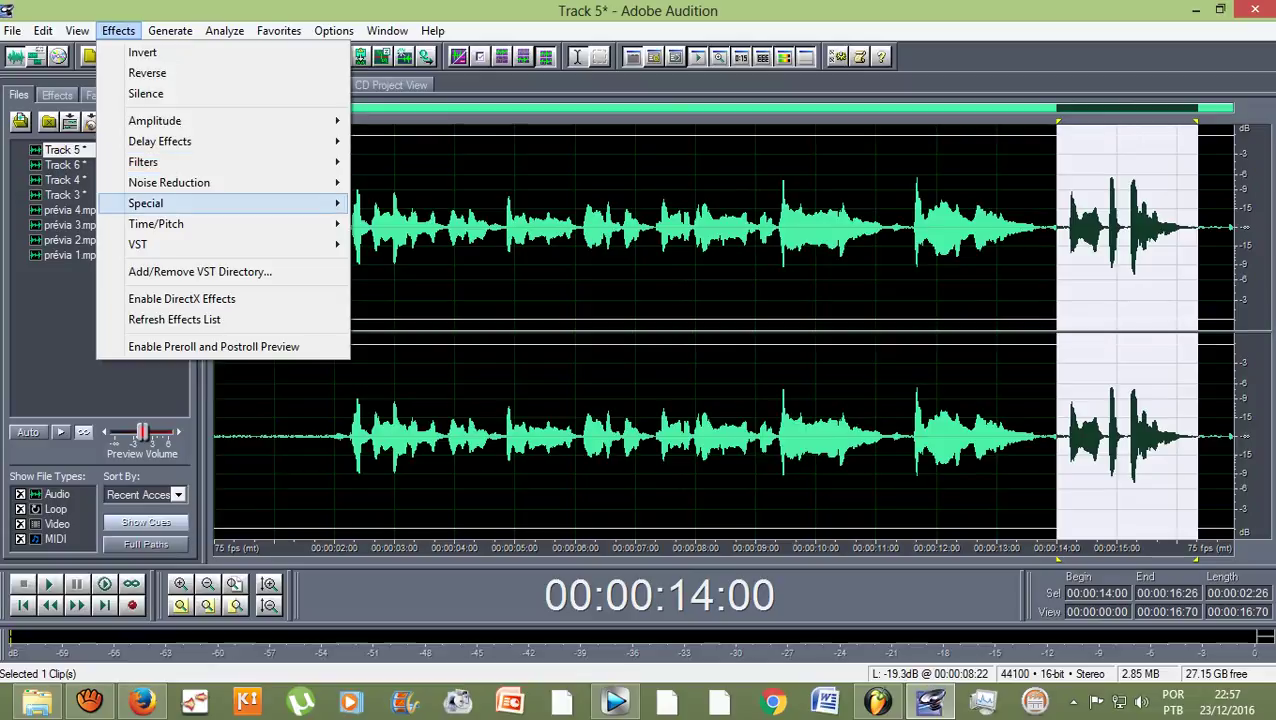
mouse_move(143, 161)
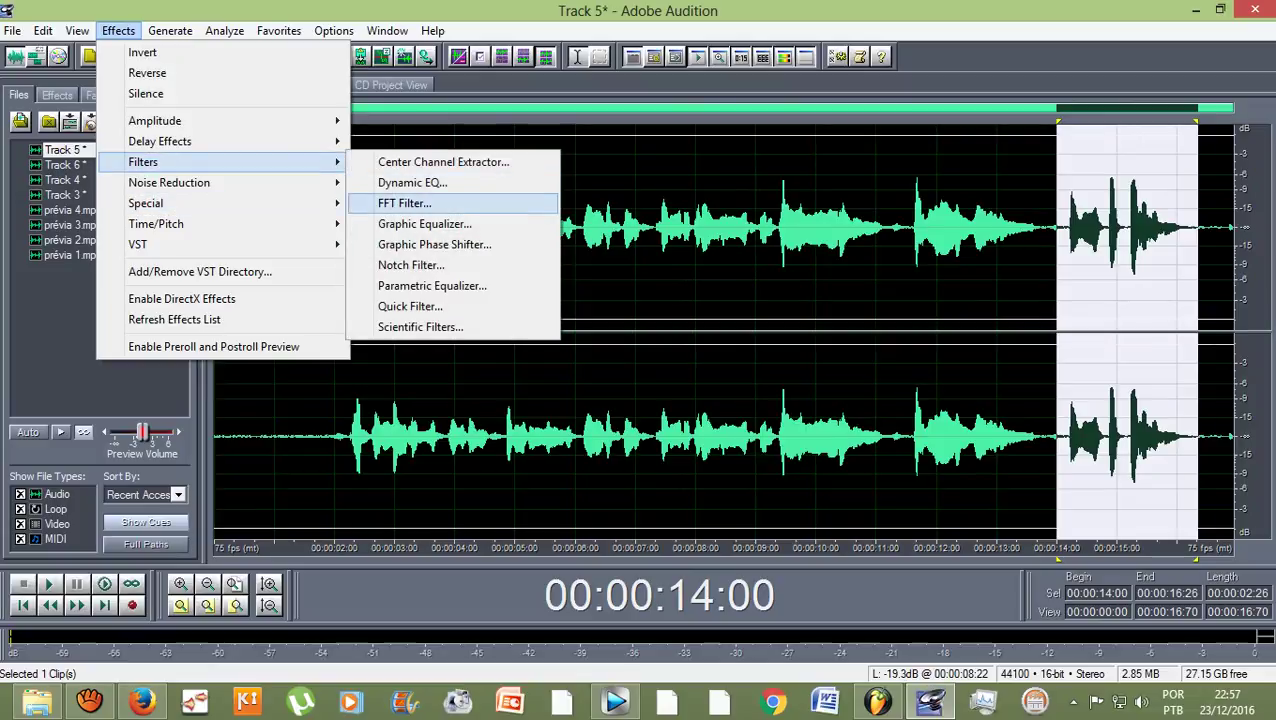
left_click(404, 203)
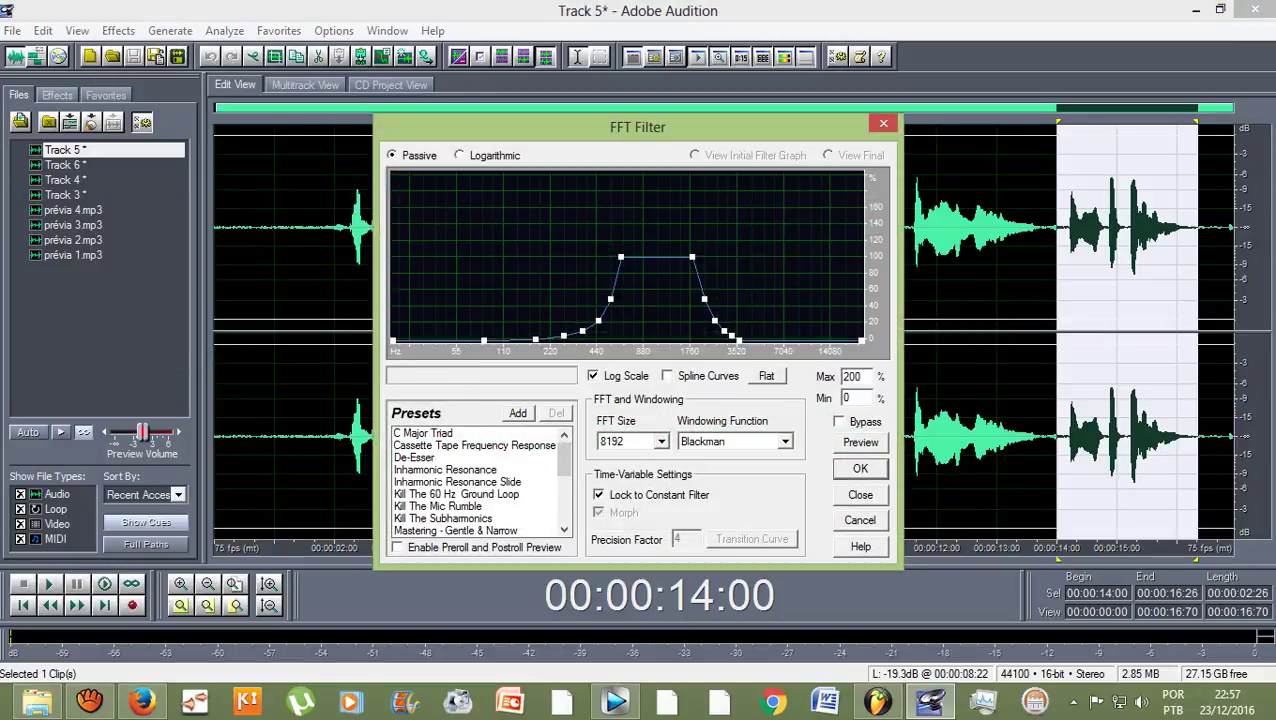
scroll(478, 480, "down", 5)
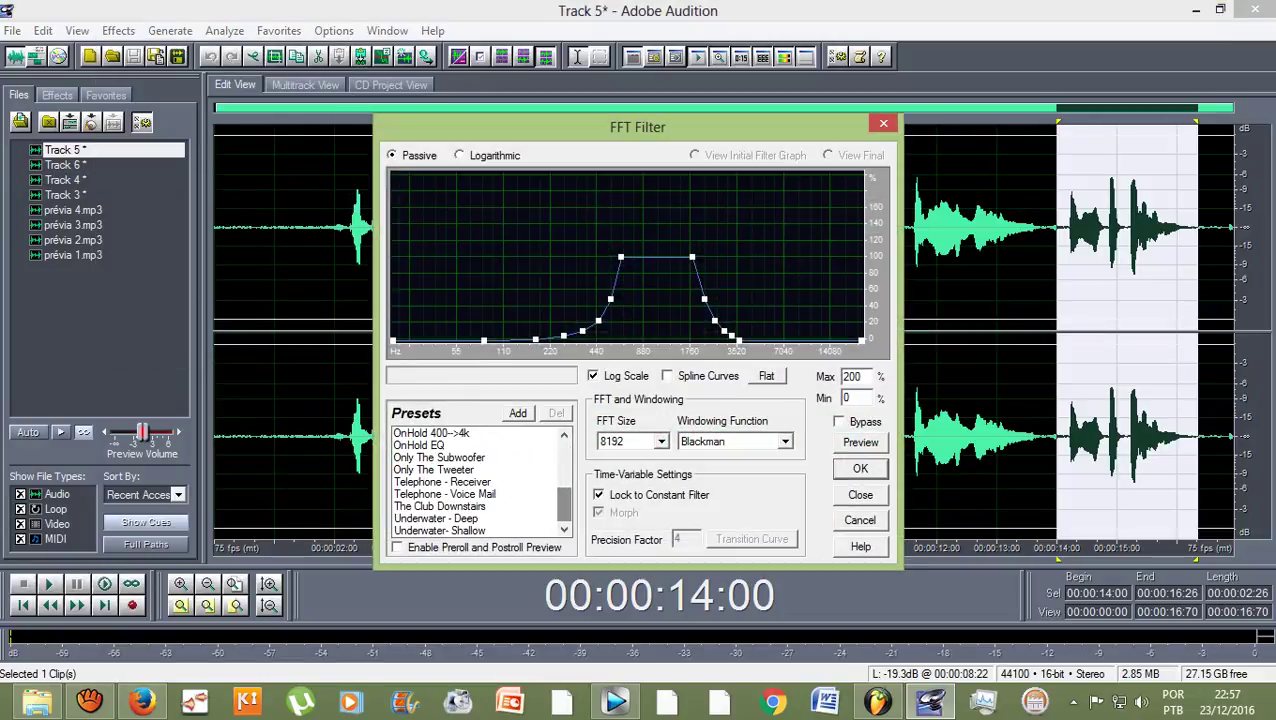
left_click(444, 494)
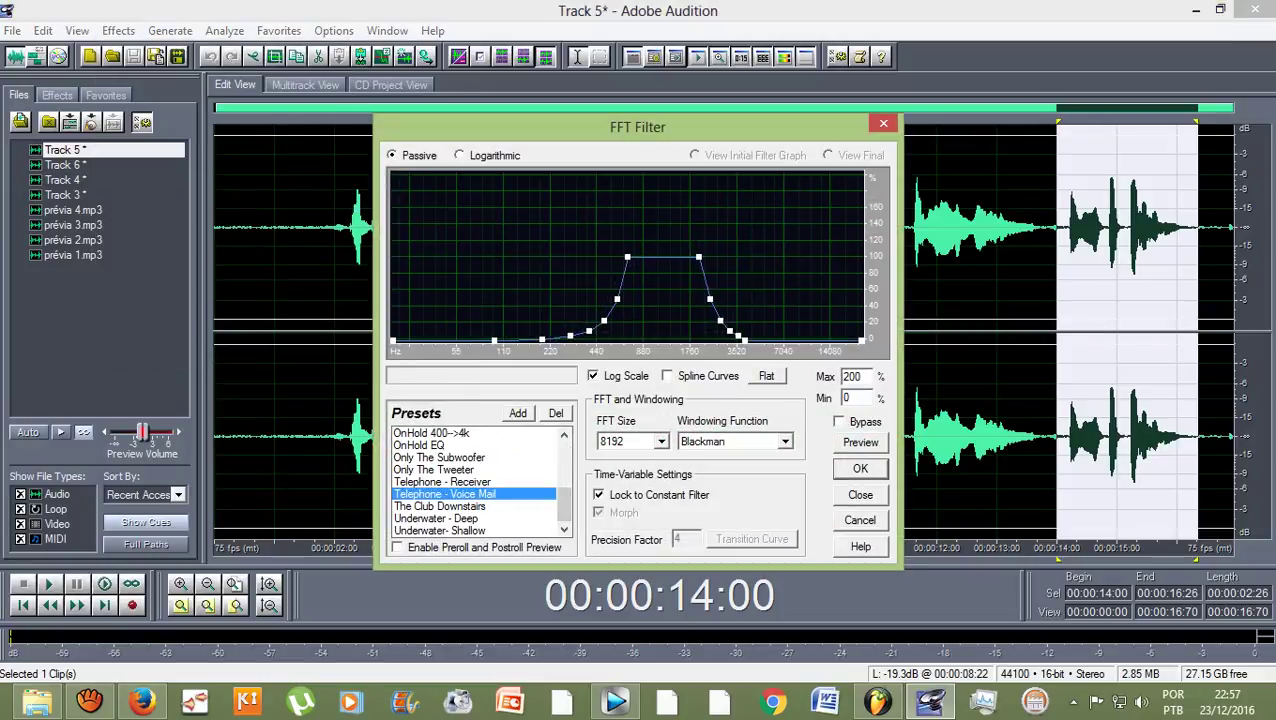
key("Return")
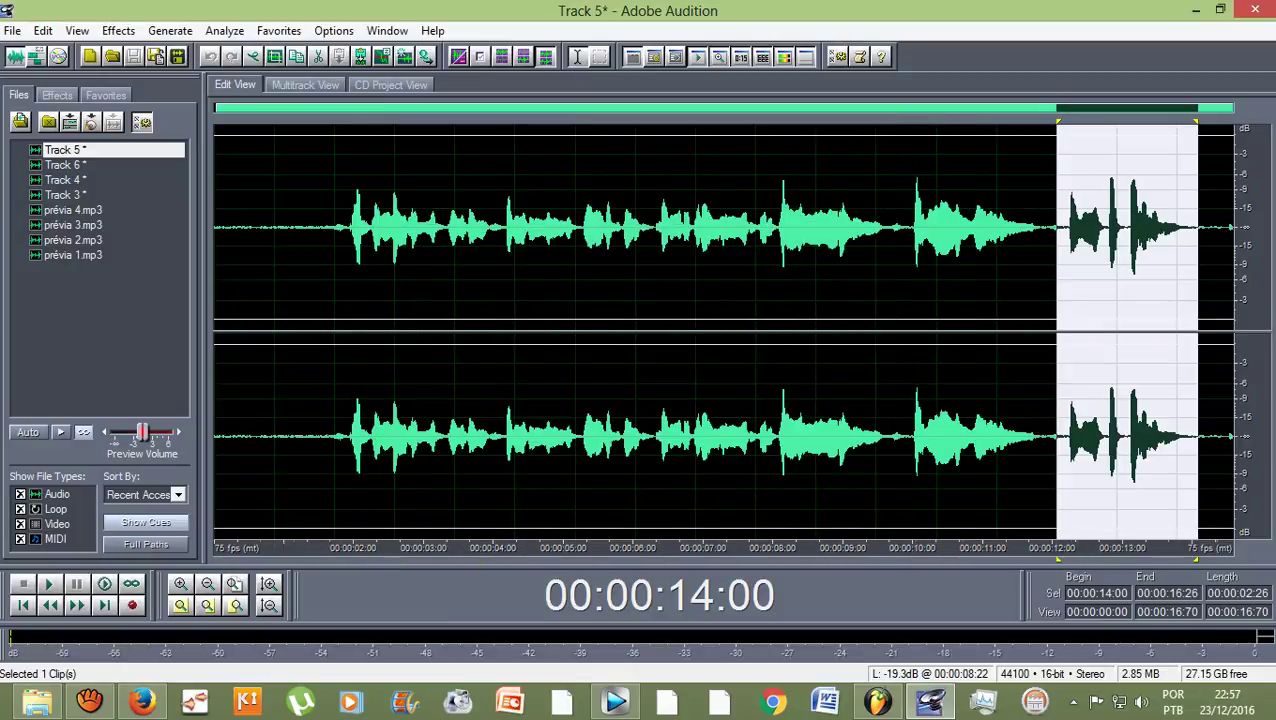
left_click(324, 250)
left_click(305, 85)
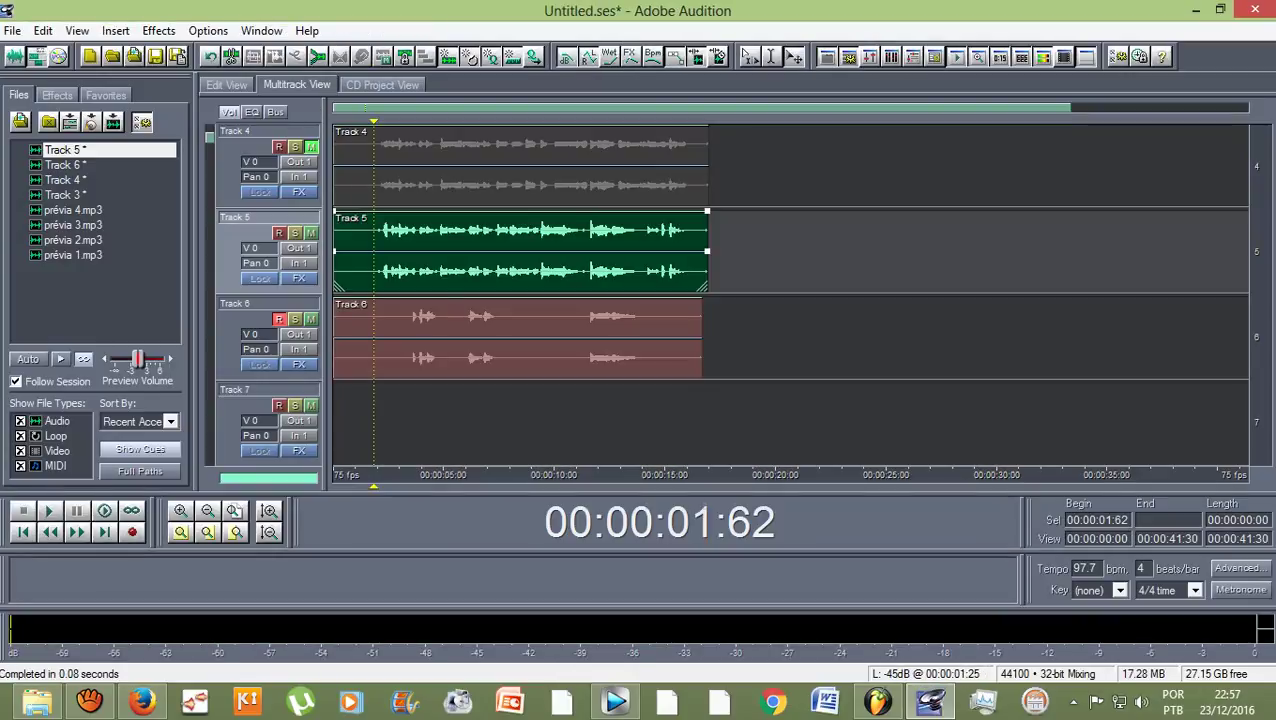
key("Home")
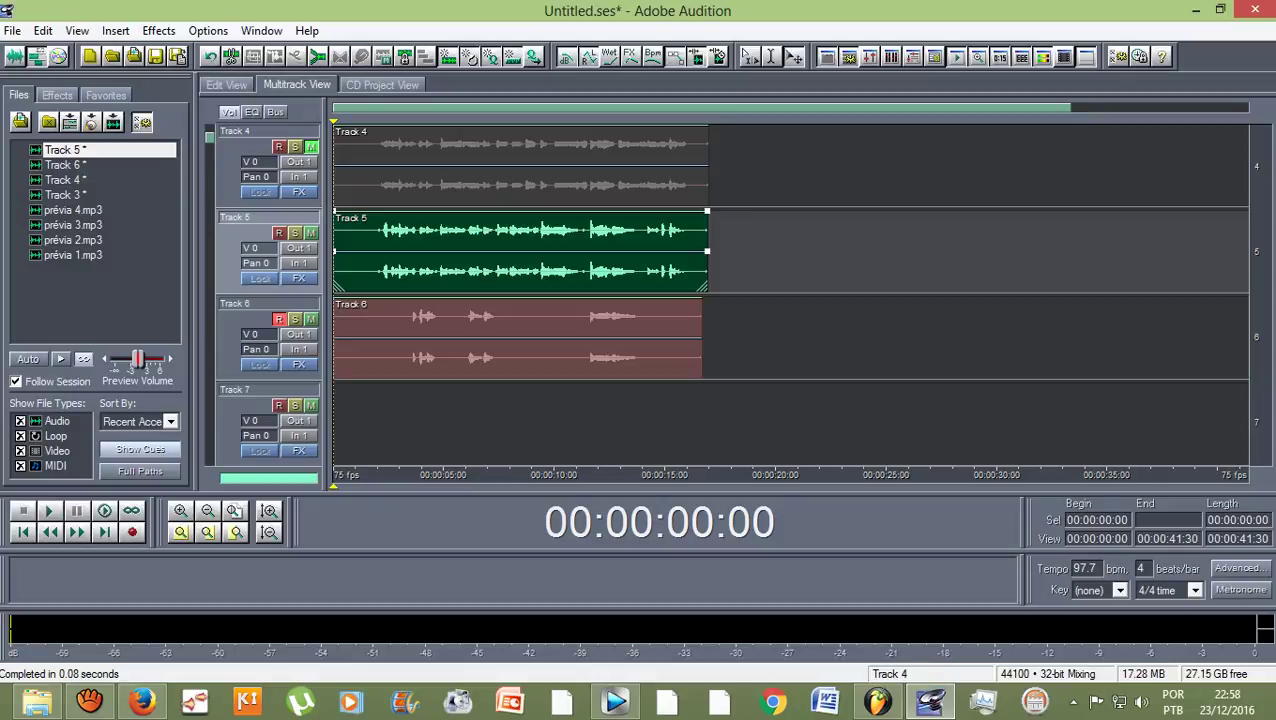
Set the volume of Track 5 to 5.0 dB and of Track 6 to 5.2 dB.
scroll(790, 300, "up", 1)
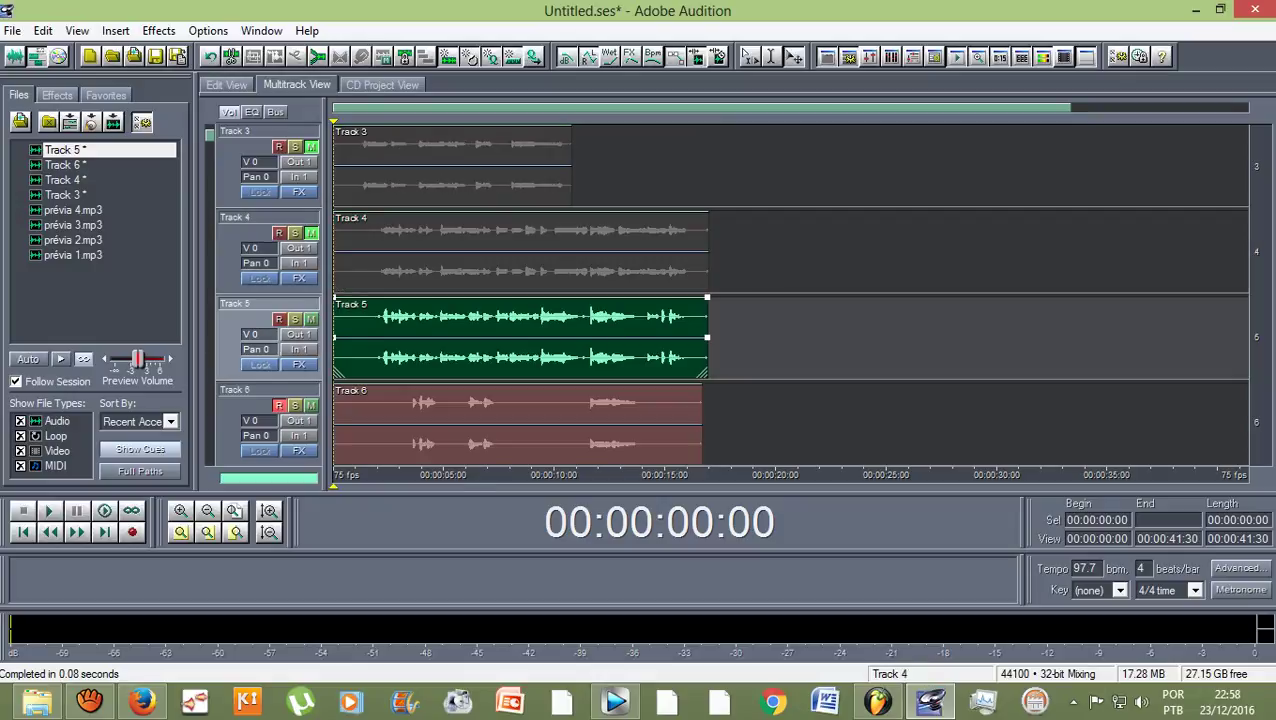
scroll(790, 300, "down", 1)
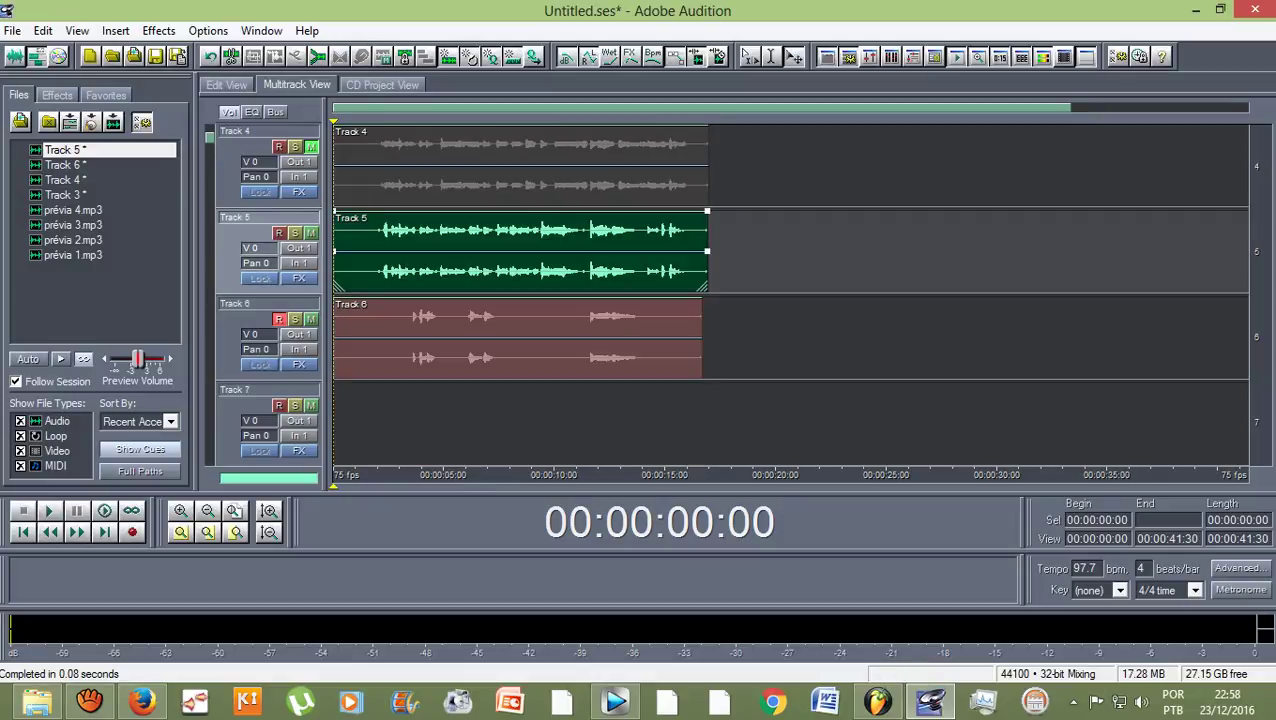
right_click(250, 247)
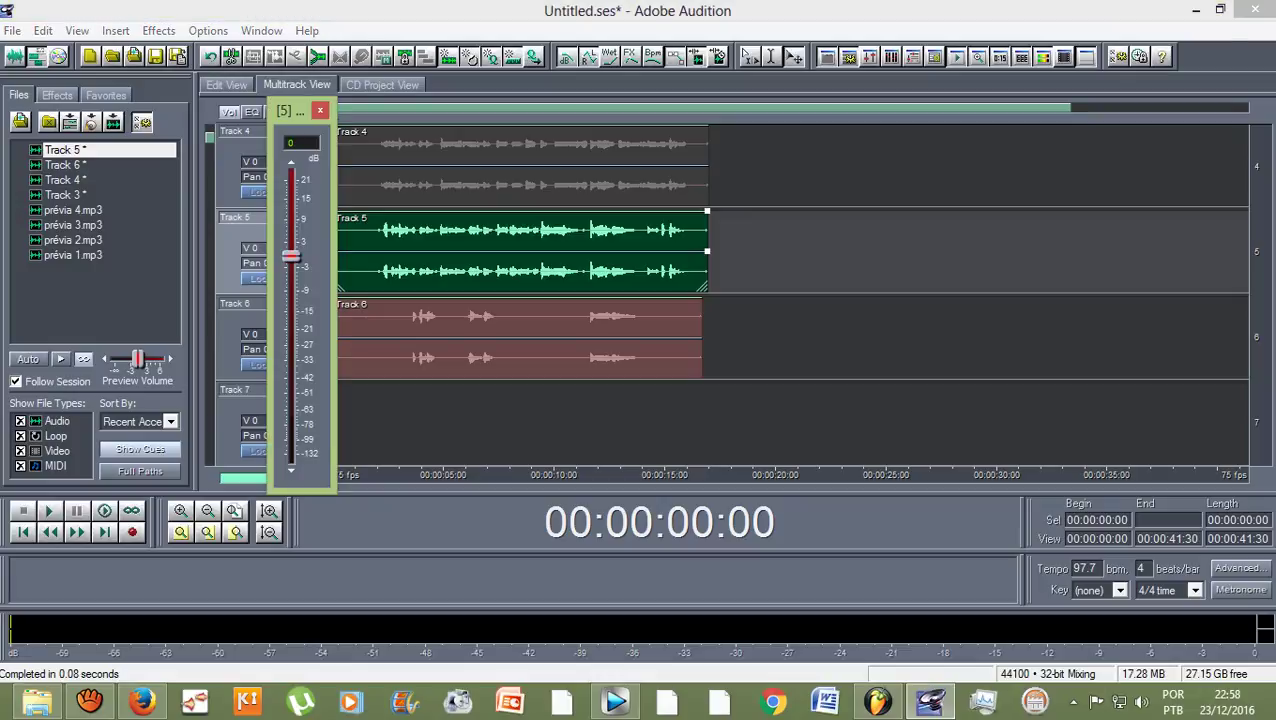
key("Escape")
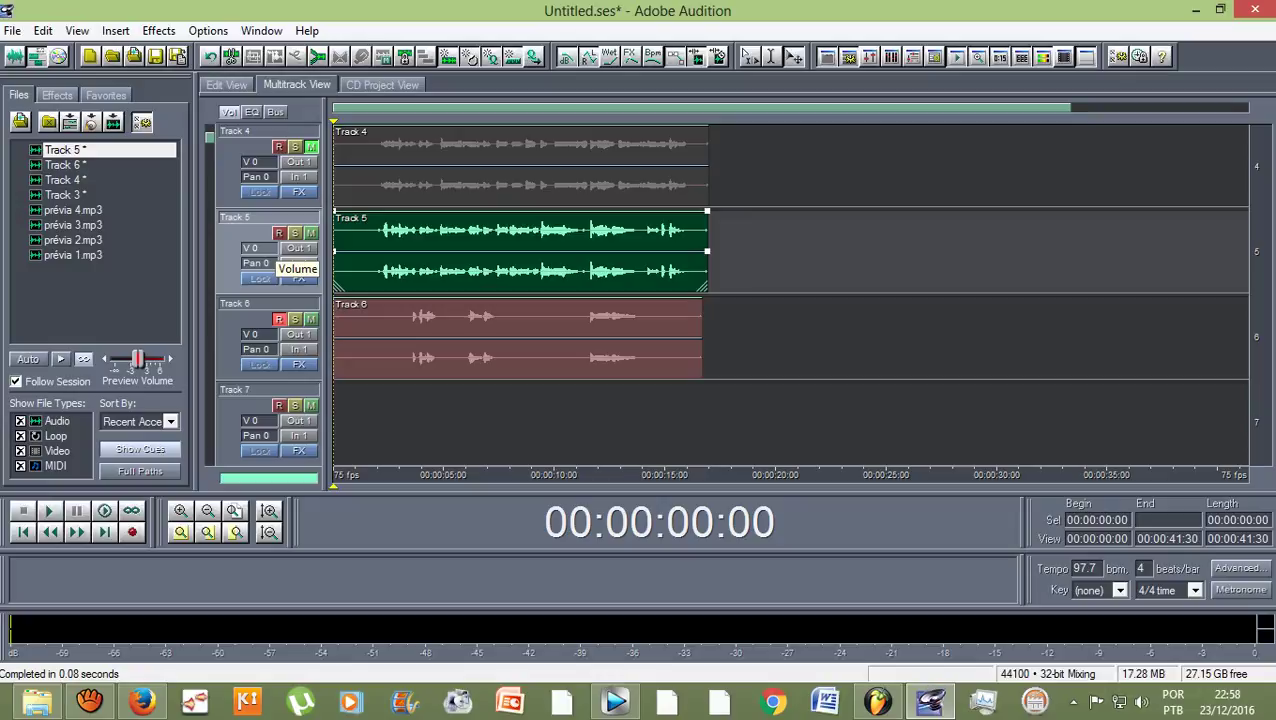
right_click(249, 247)
left_click_drag(281, 255, 281, 234)
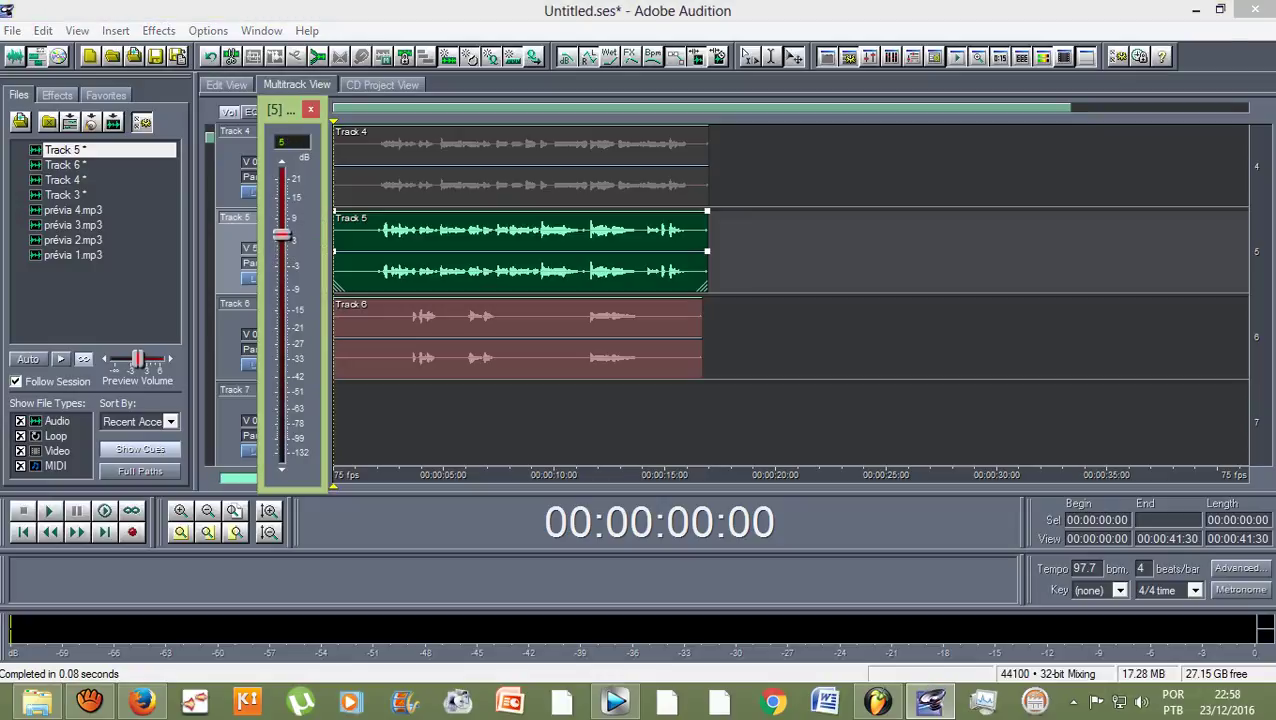
right_click(258, 334)
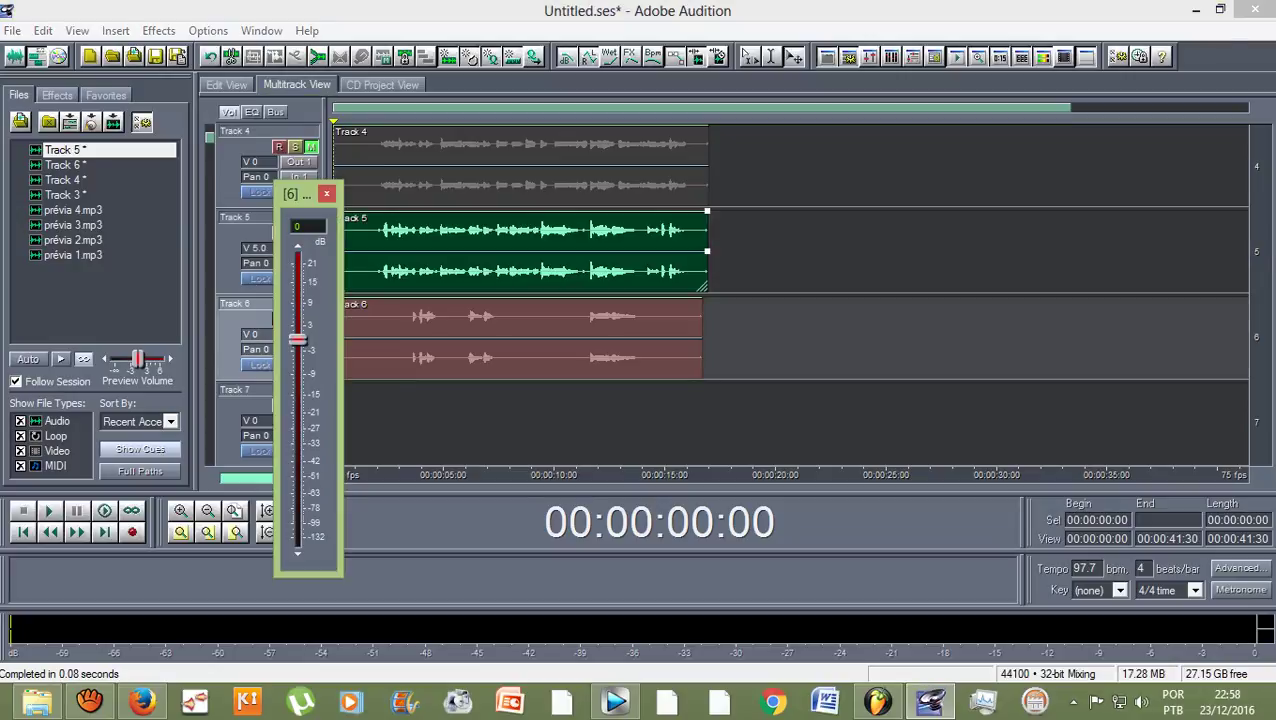
left_click_drag(297, 338, 297, 318)
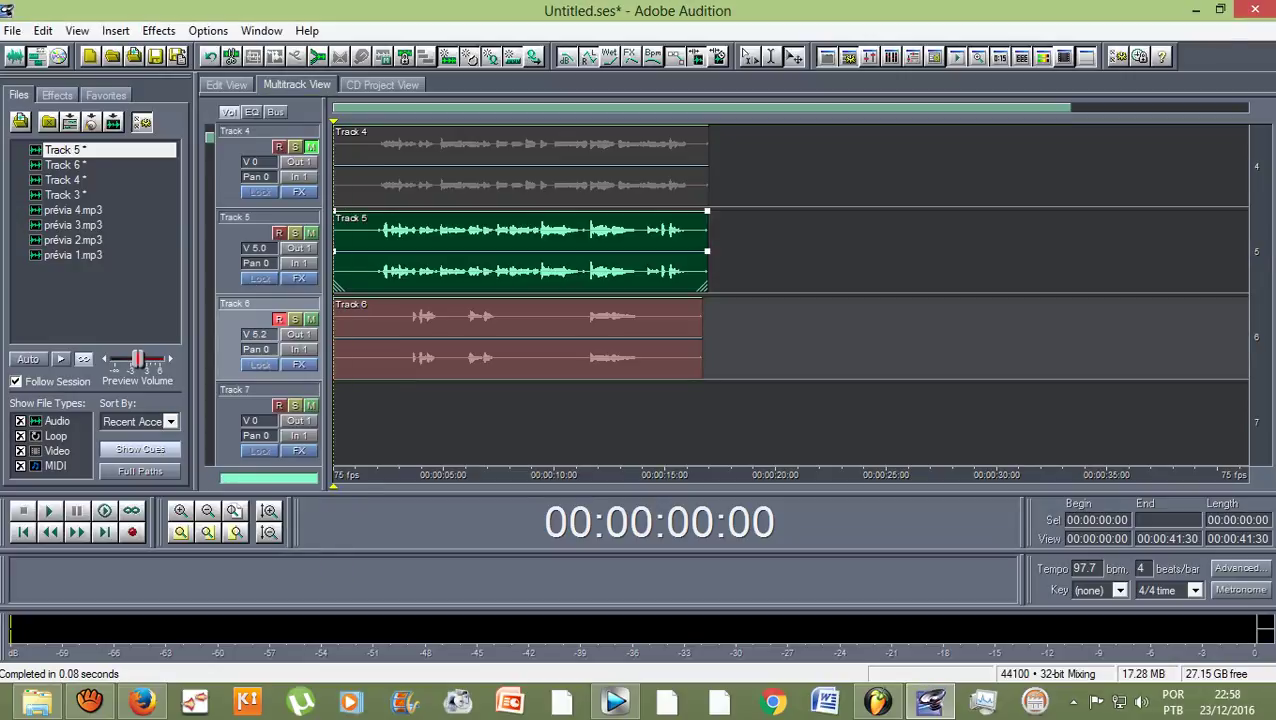
Mute Track 5 and Track 6 in the multitrack session.
scroll(790, 290, "up", 5)
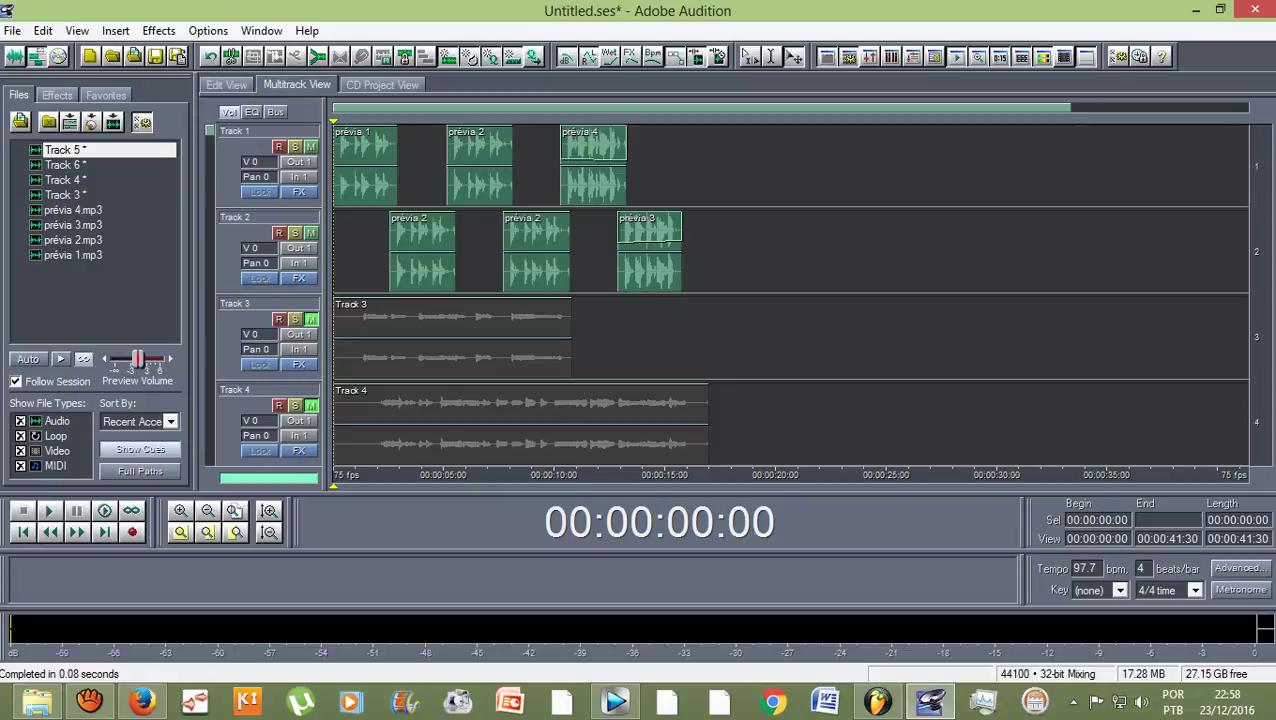
scroll(790, 290, "down", 3)
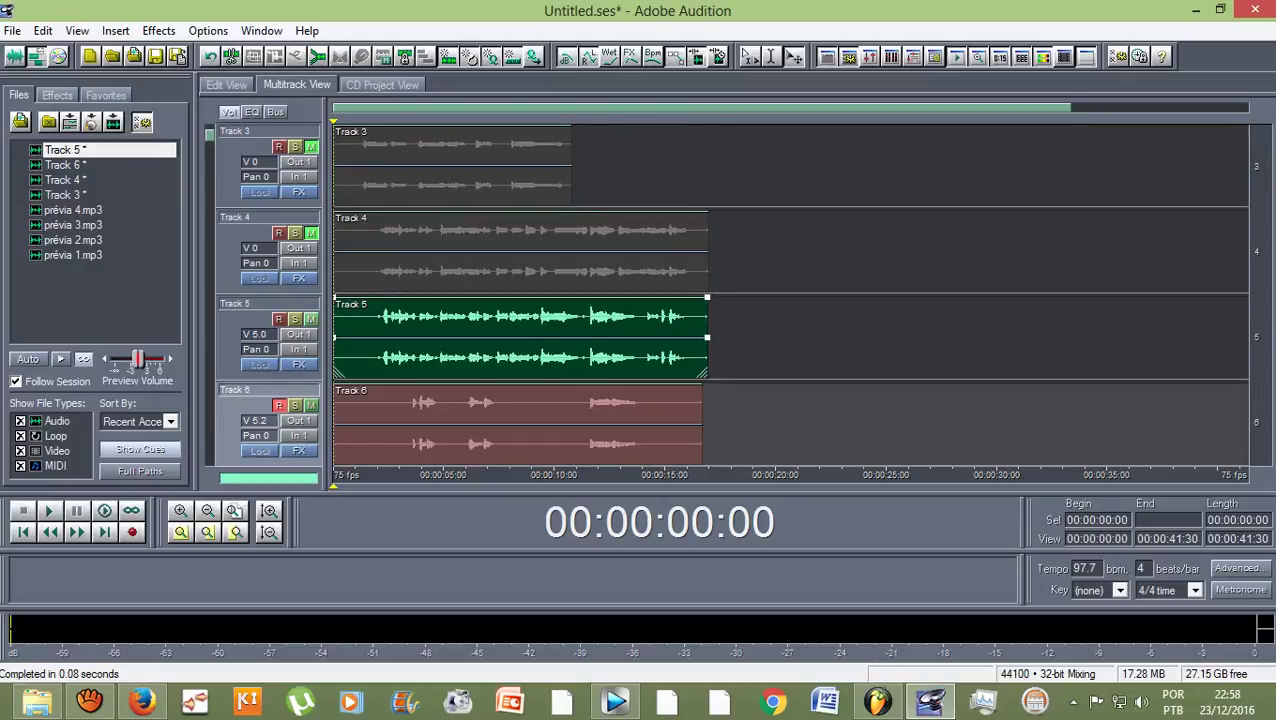
left_click(900, 337)
left_click(900, 423)
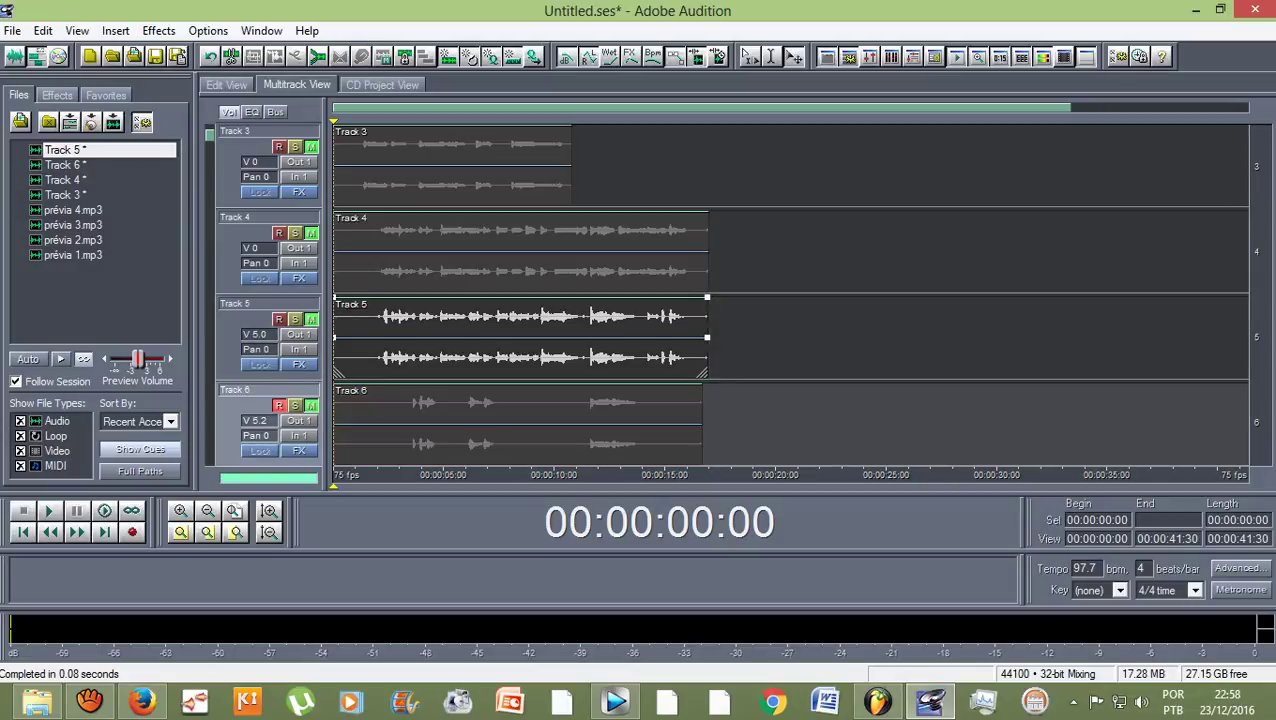
Set Track 4's volume to 6.0 dB and unmute it to play the session from the start.
right_click(250, 247)
left_click_drag(286, 256, 286, 229)
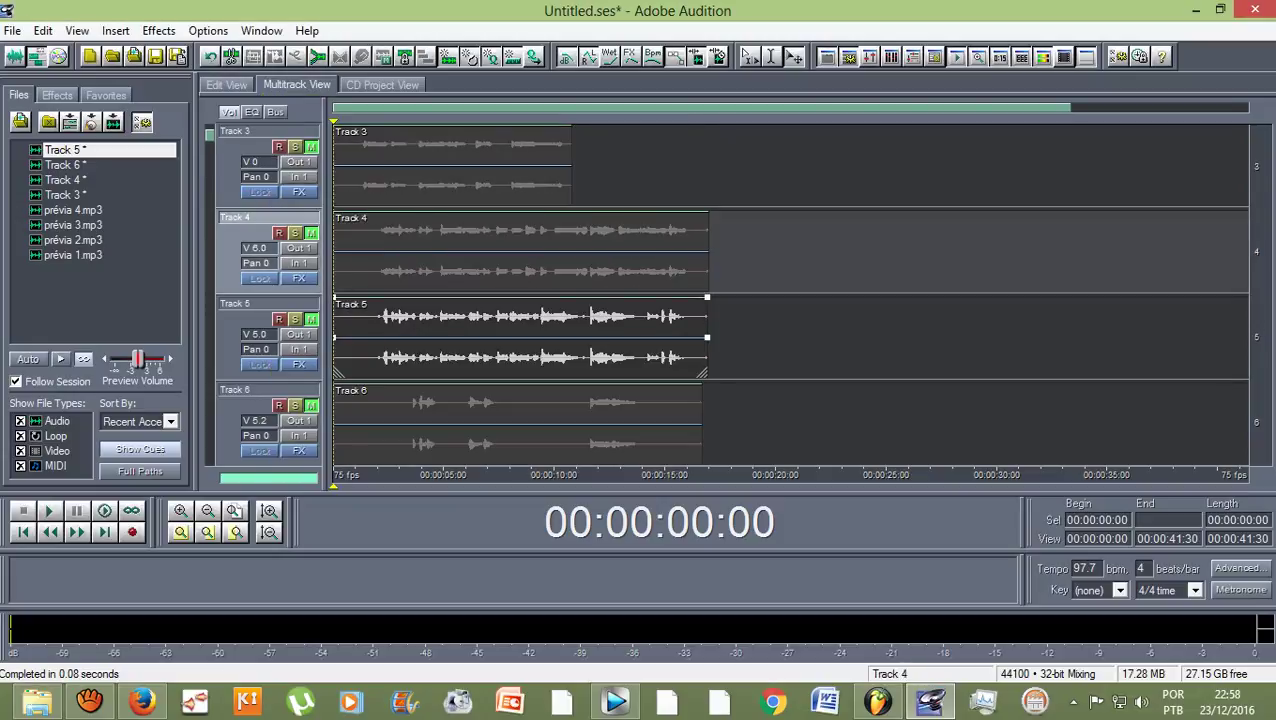
left_click(298, 277)
key("space")
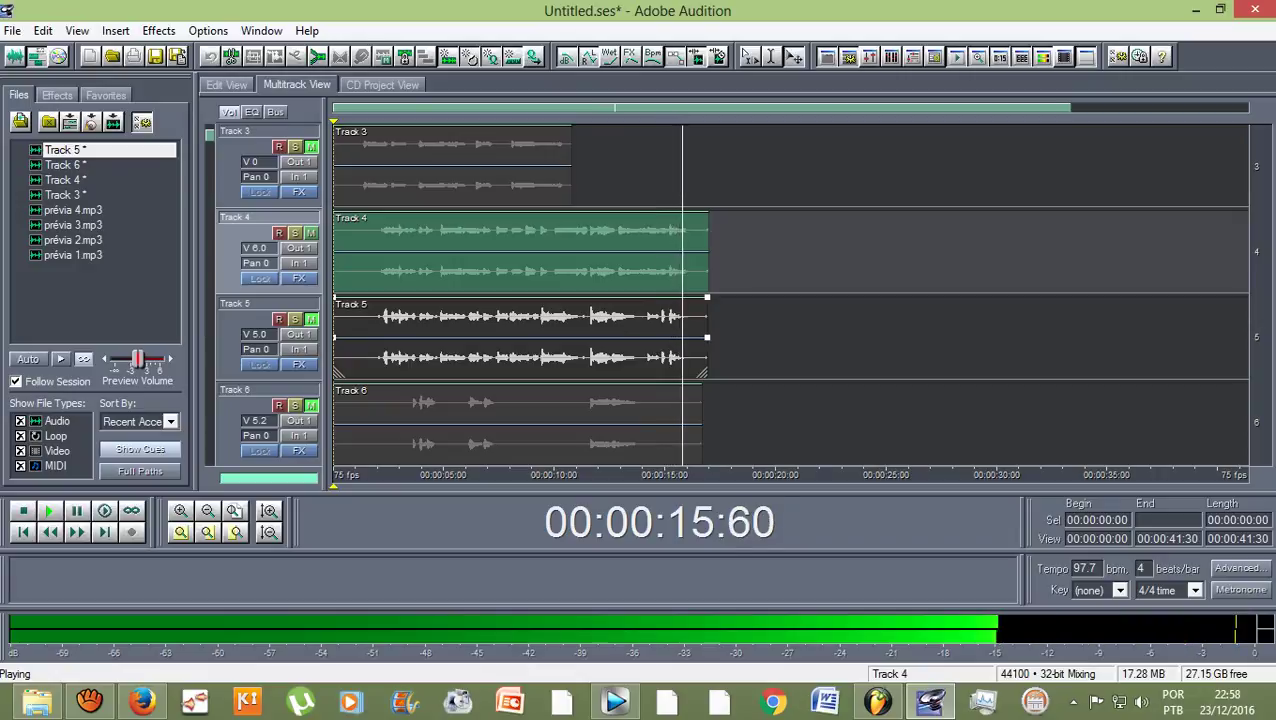
Stop playback, mute Track 4, and play the session from the start with Track 5 and Track 6 unmuted.
key("space")
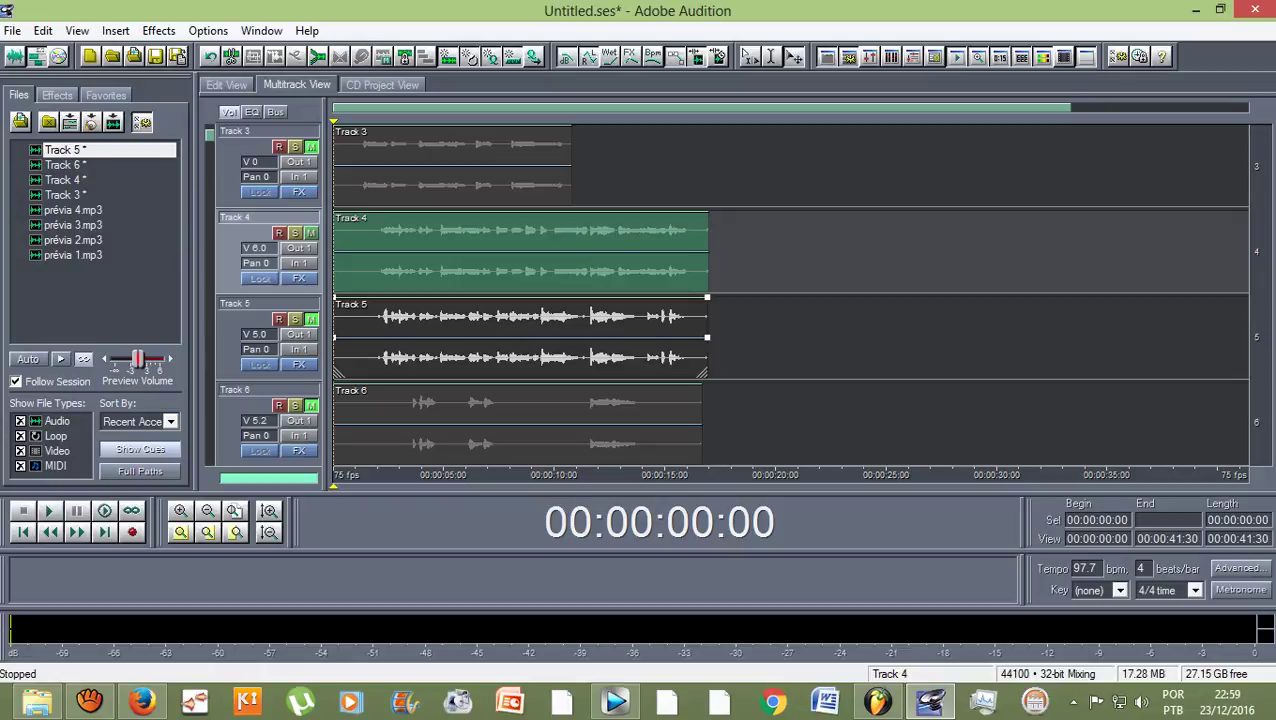
left_click(311, 233)
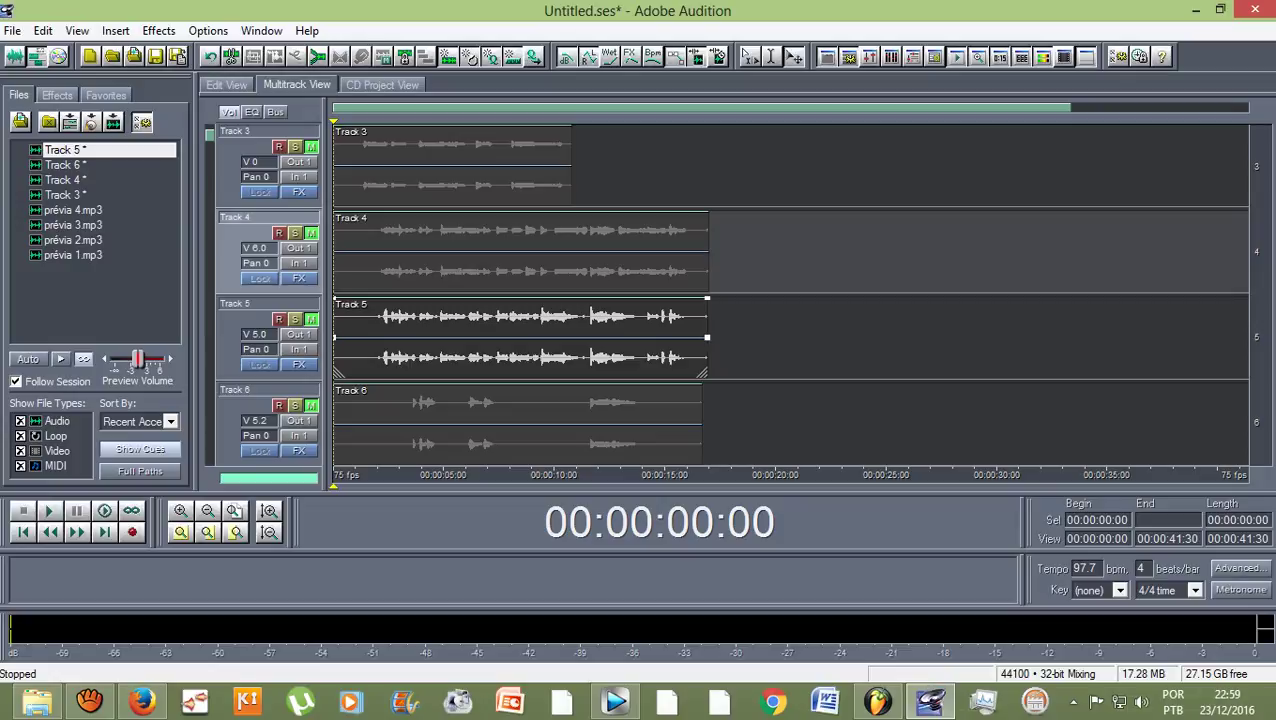
scroll(790, 295, "down", 2)
scroll(790, 295, "up", 1)
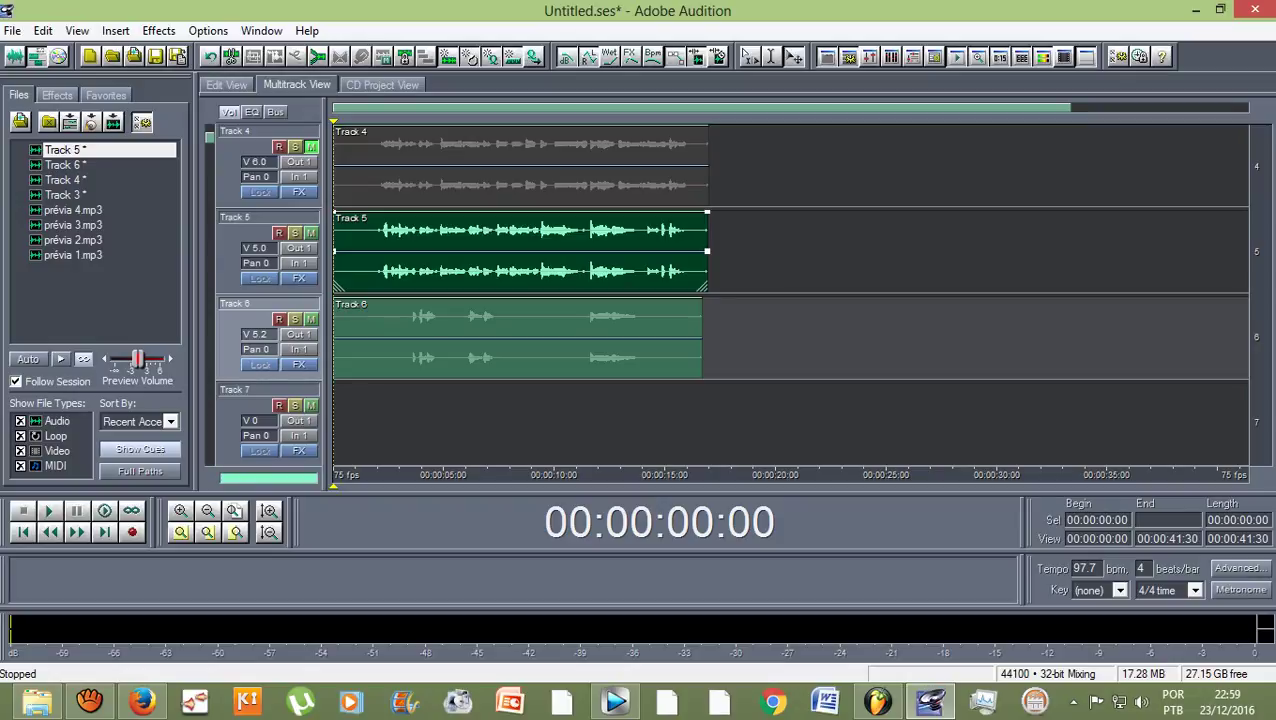
key("space")
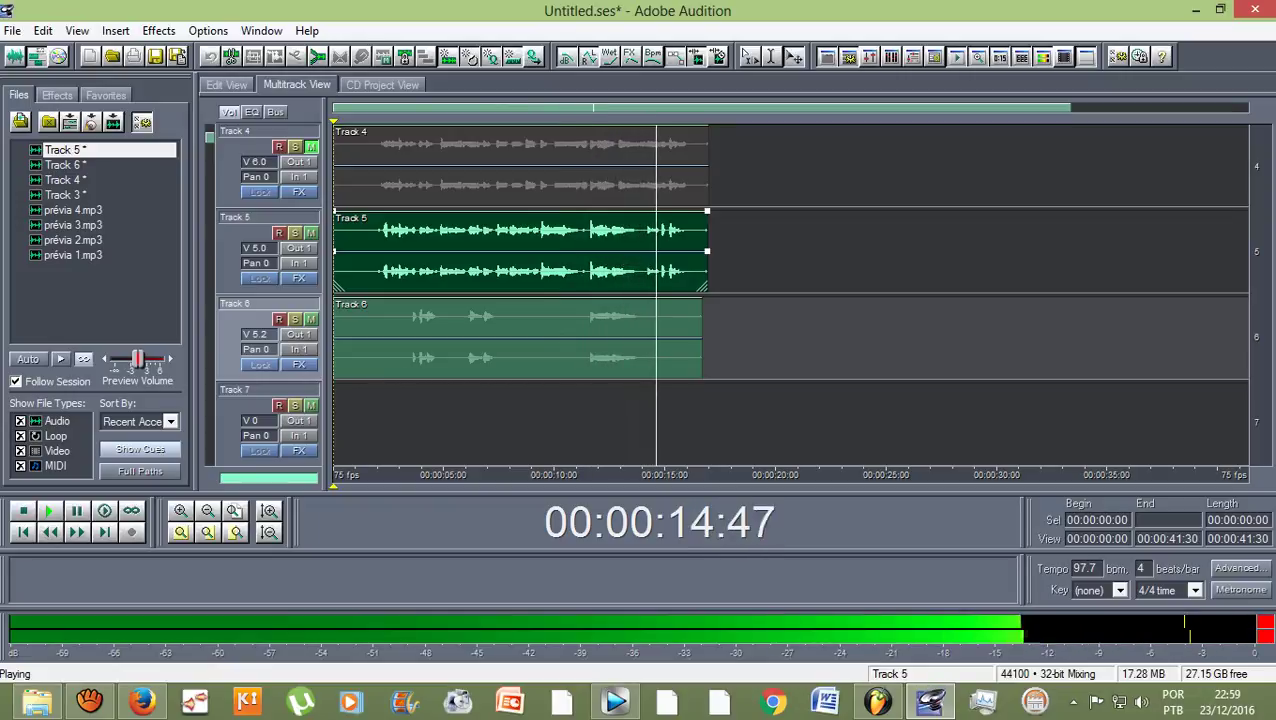
key("space")
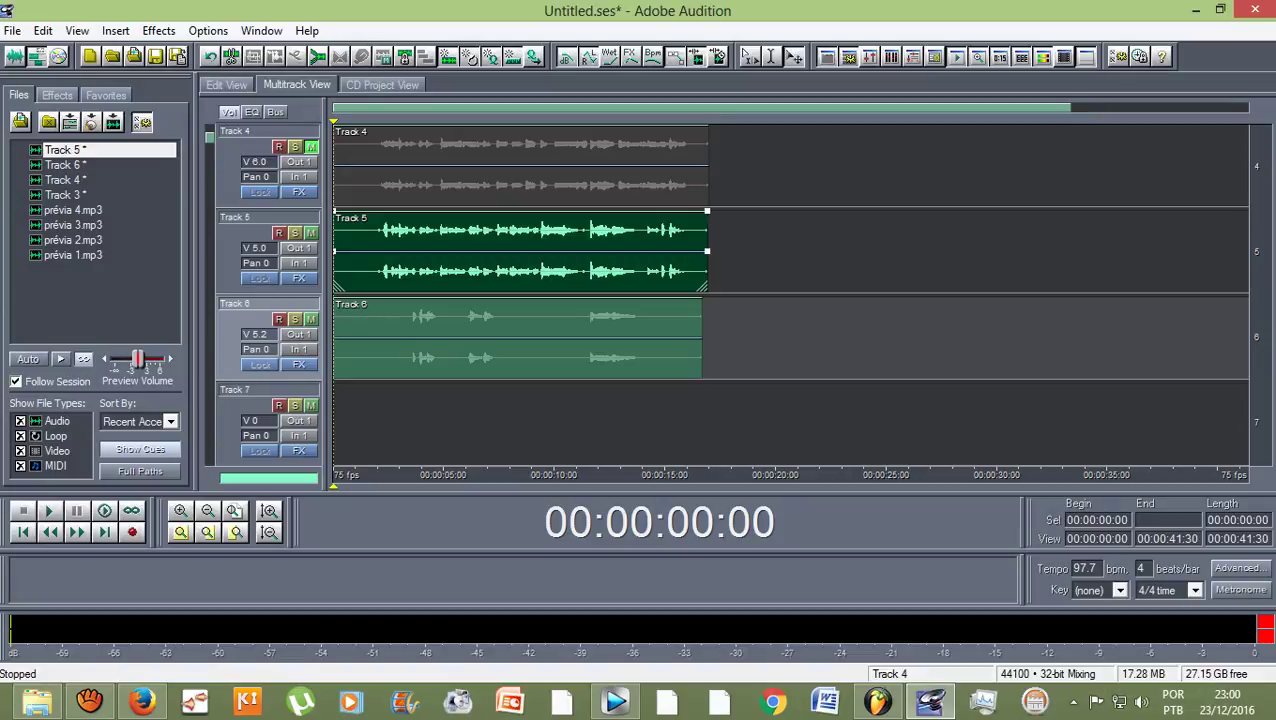
Open the audio mixdown export for the multitrack session.
scroll(790, 295, "up", 3)
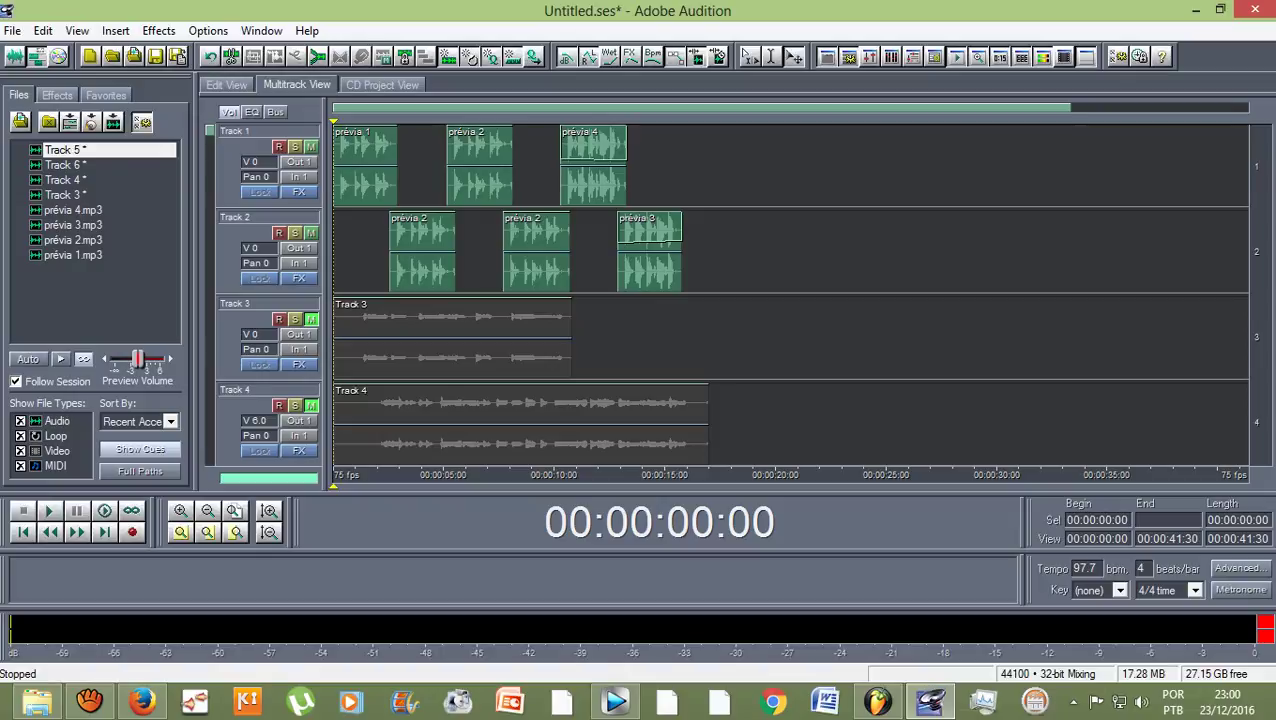
scroll(790, 295, "down", 4)
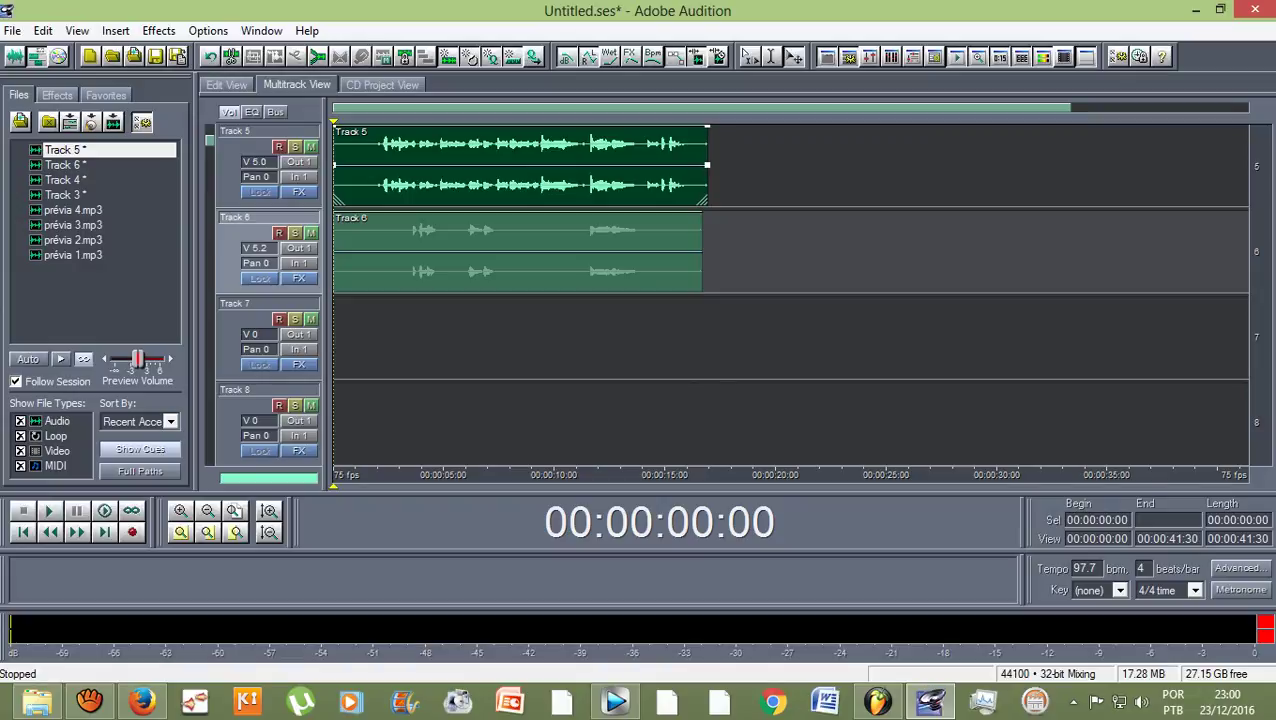
key("alt")
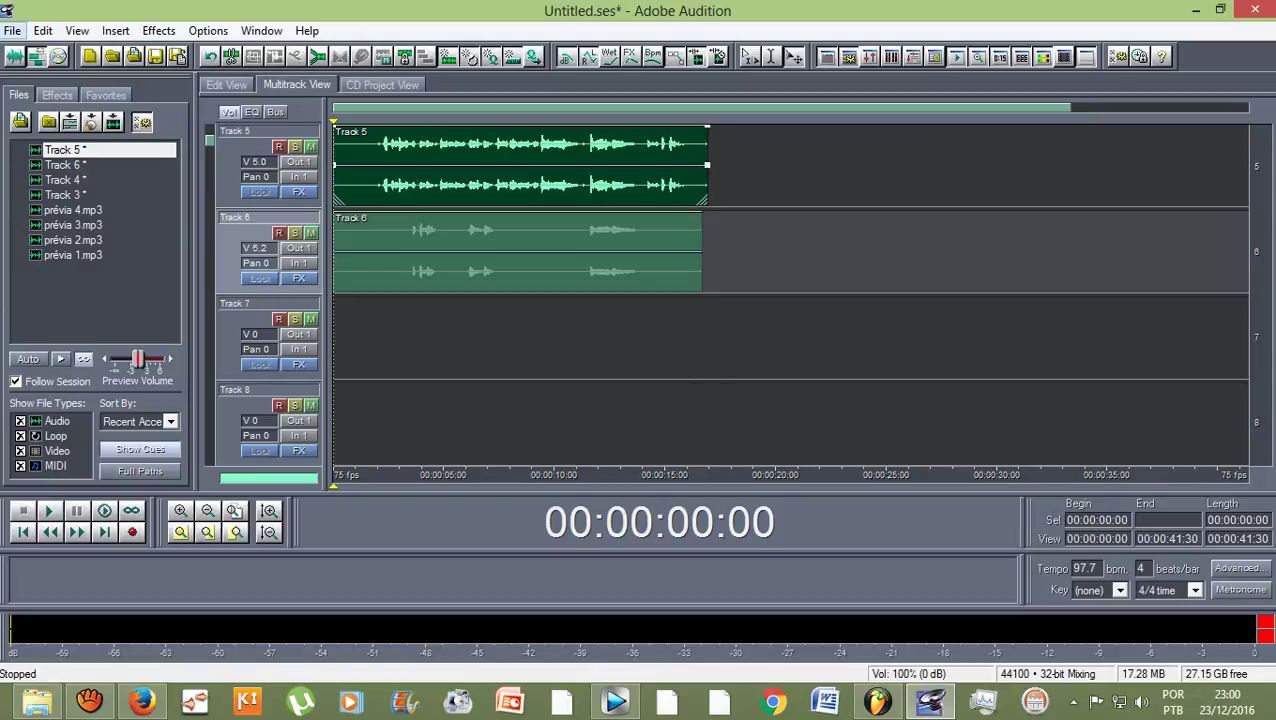
key("Down")
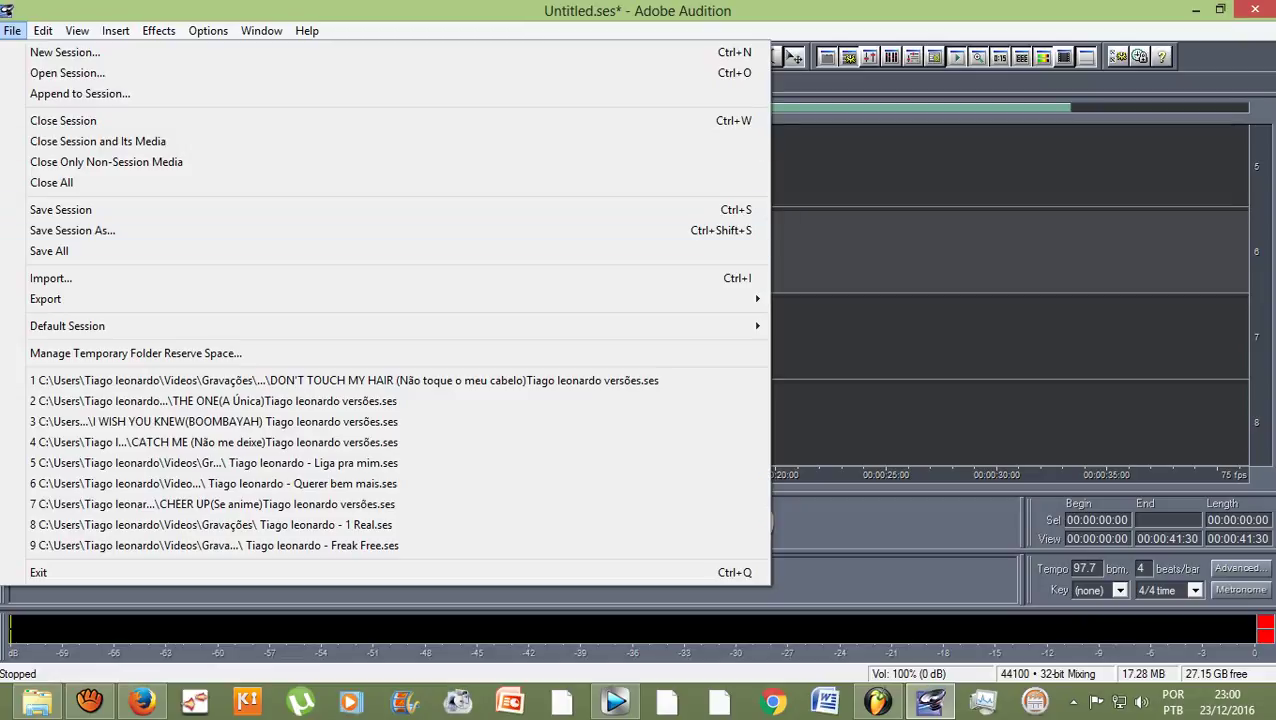
key("Down")
key("Down")
key("Up")
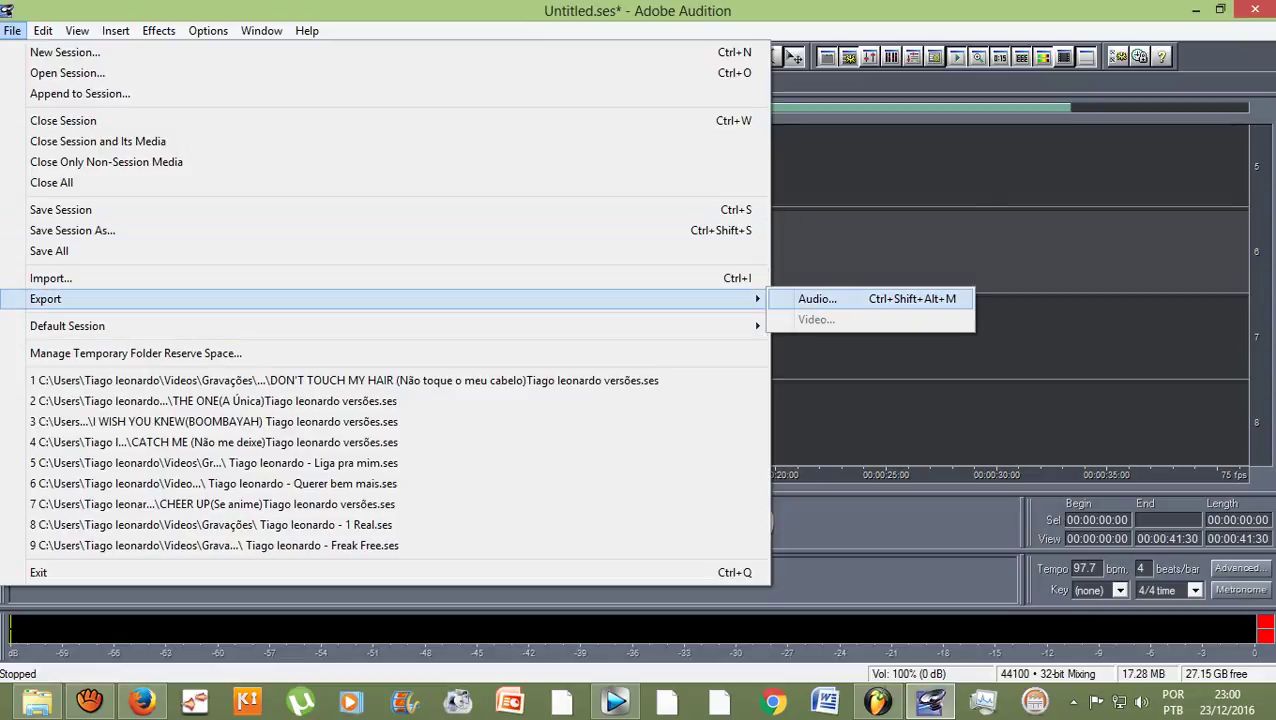
key("alt")
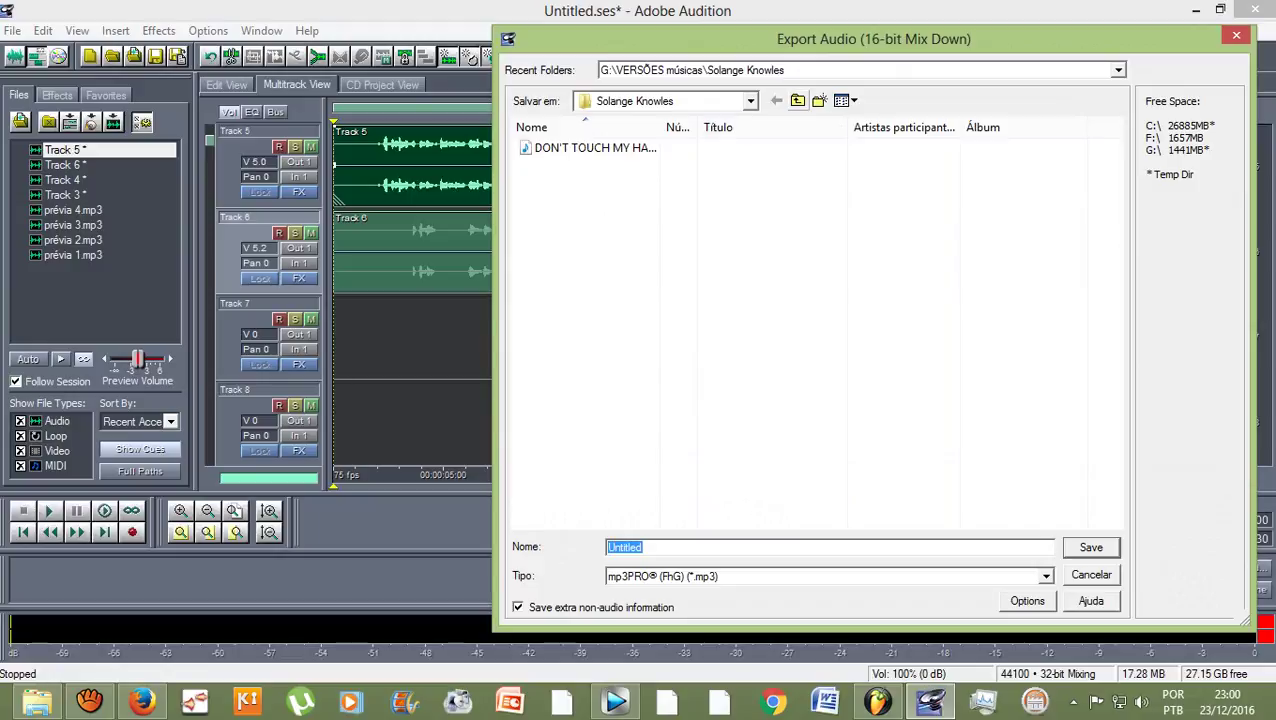
Choose the Vídeos folder inside the personal user folder as the export destination.
left_click(797, 100)
left_click(797, 100)
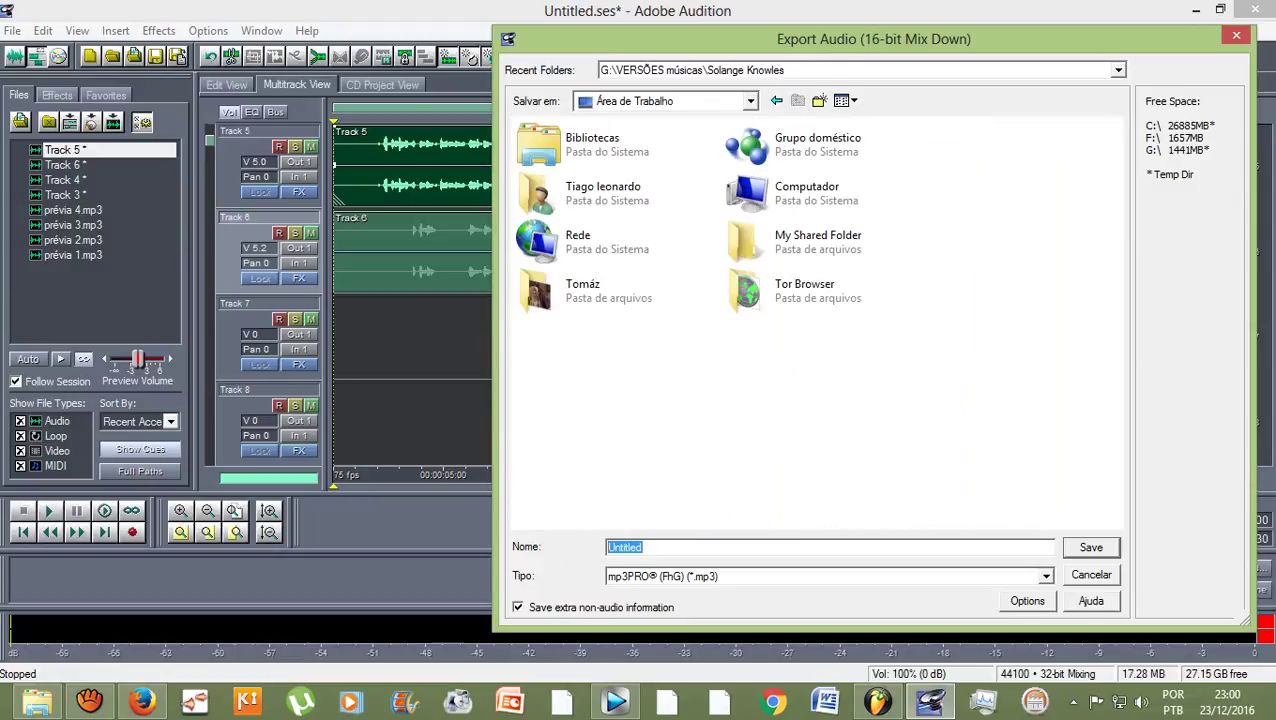
double_click(603, 192)
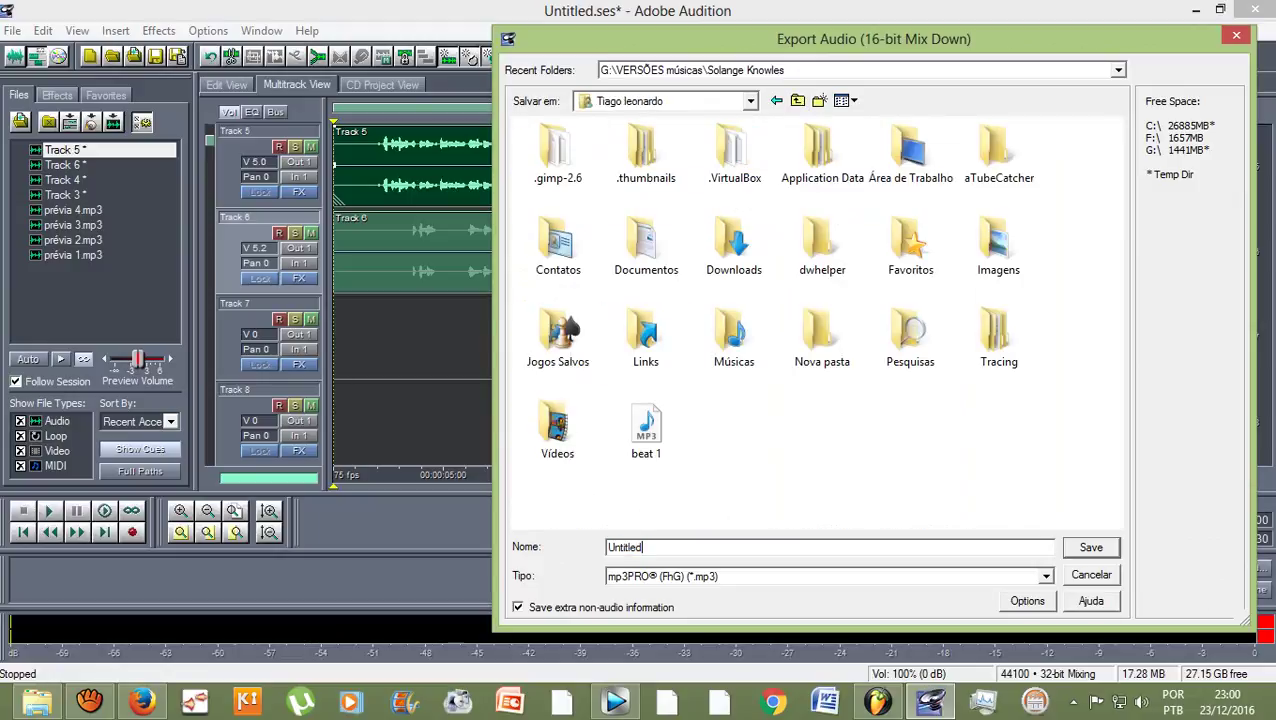
double_click(557, 430)
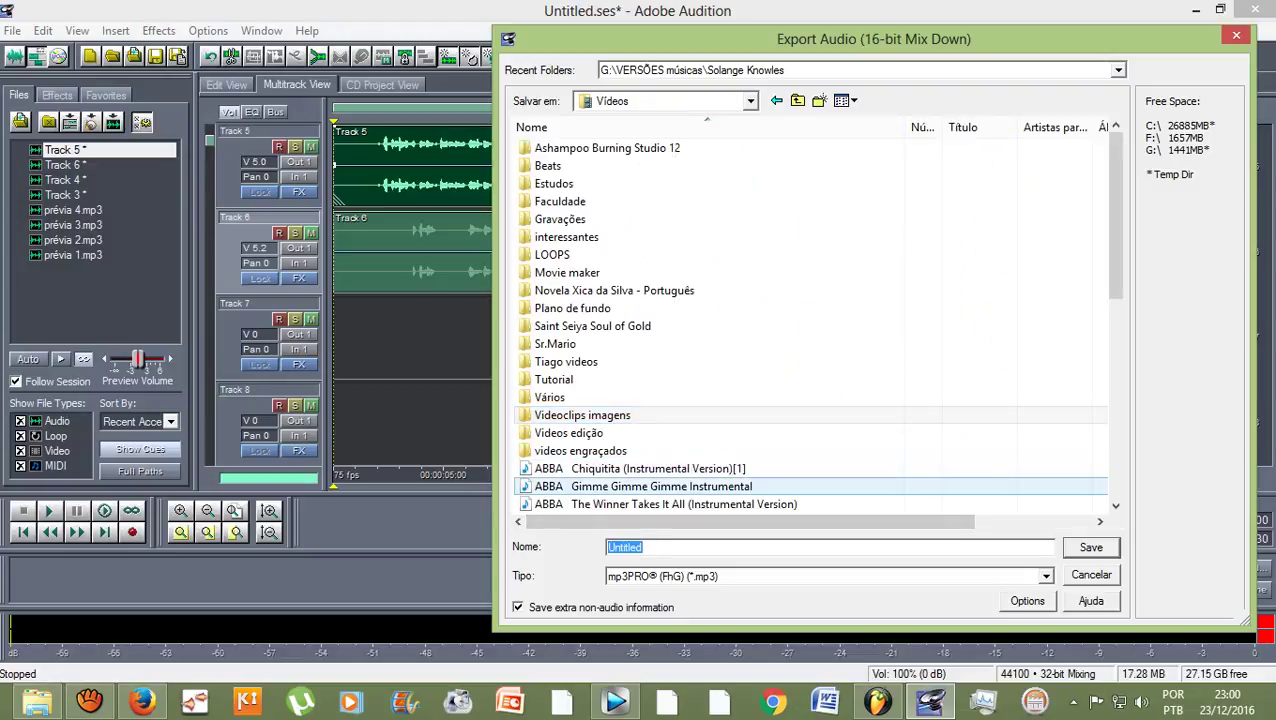
Export the mixdown under the name Prévia in the mp3PRO (FhG) (*.mp3) format.
type("Pré")
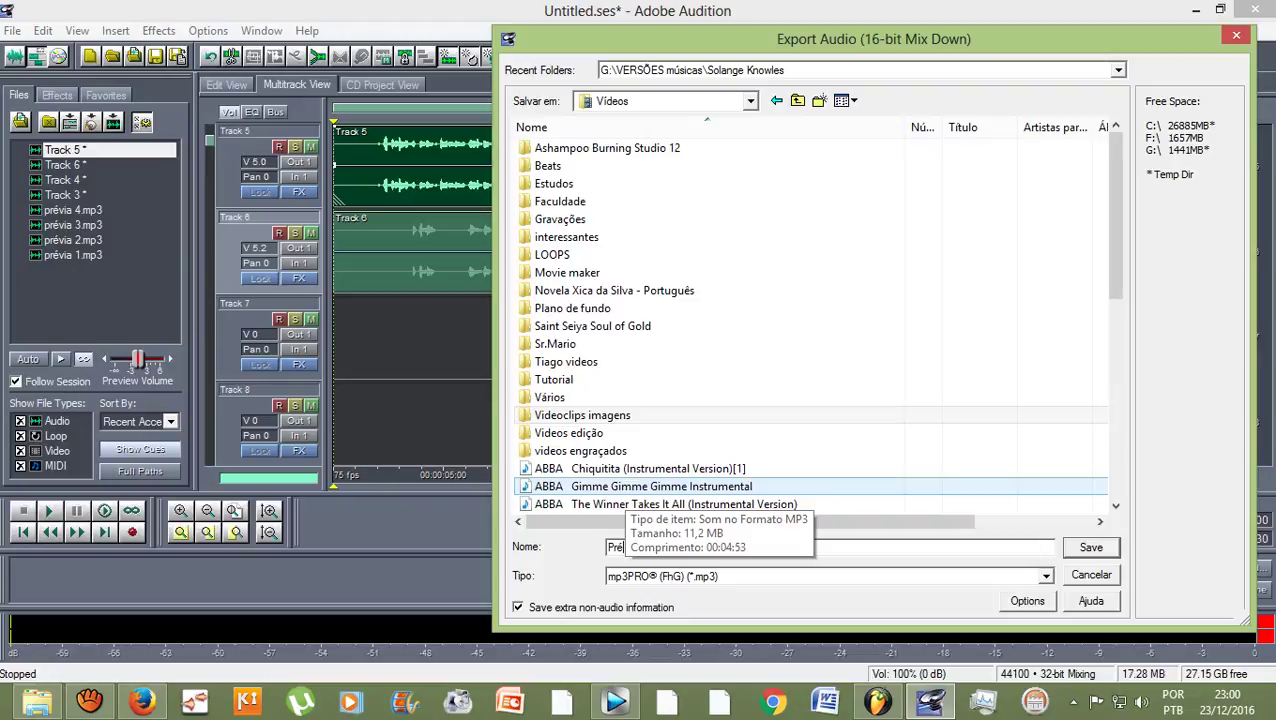
type("via")
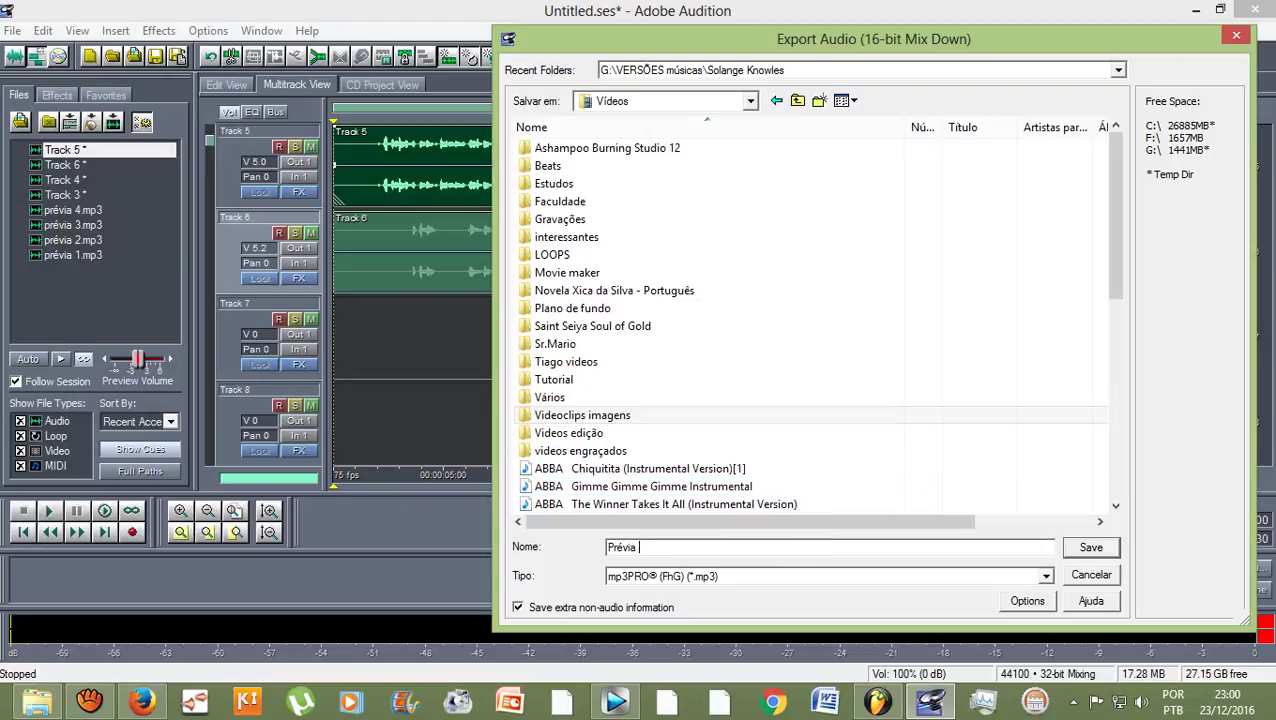
key("Tab")
key("alt+Down")
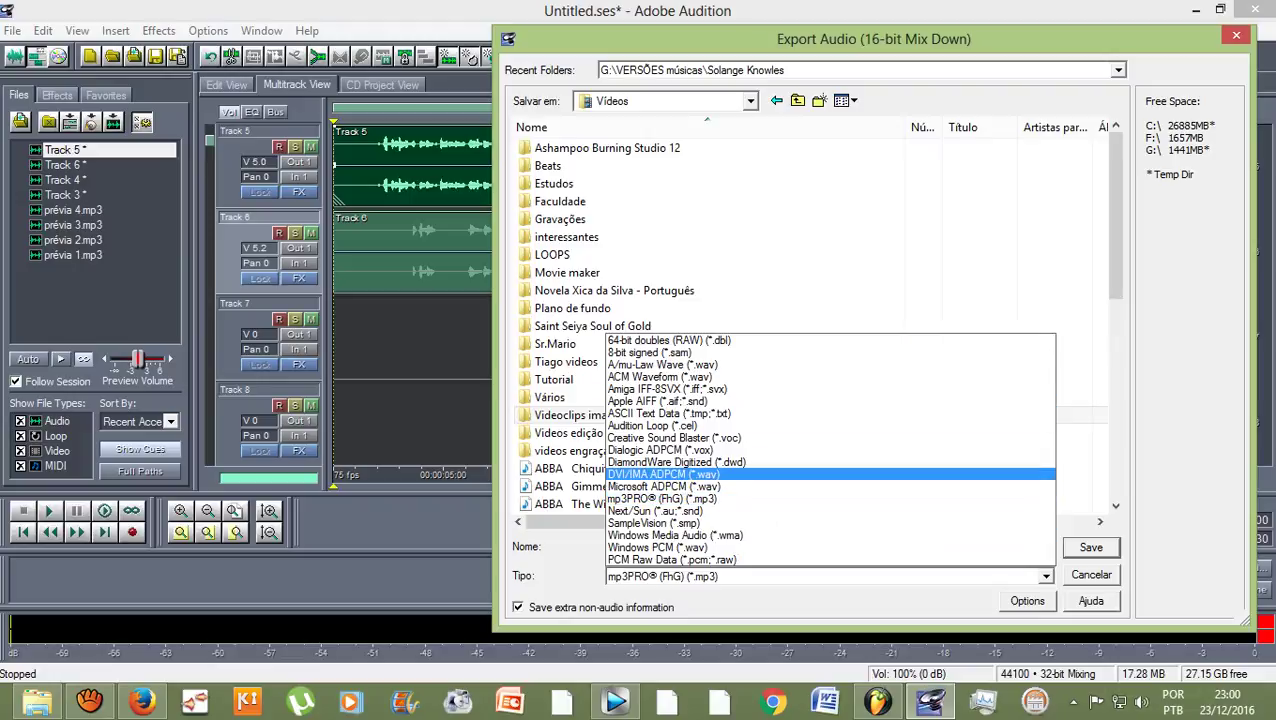
key("Down")
key("Down")
key("Return")
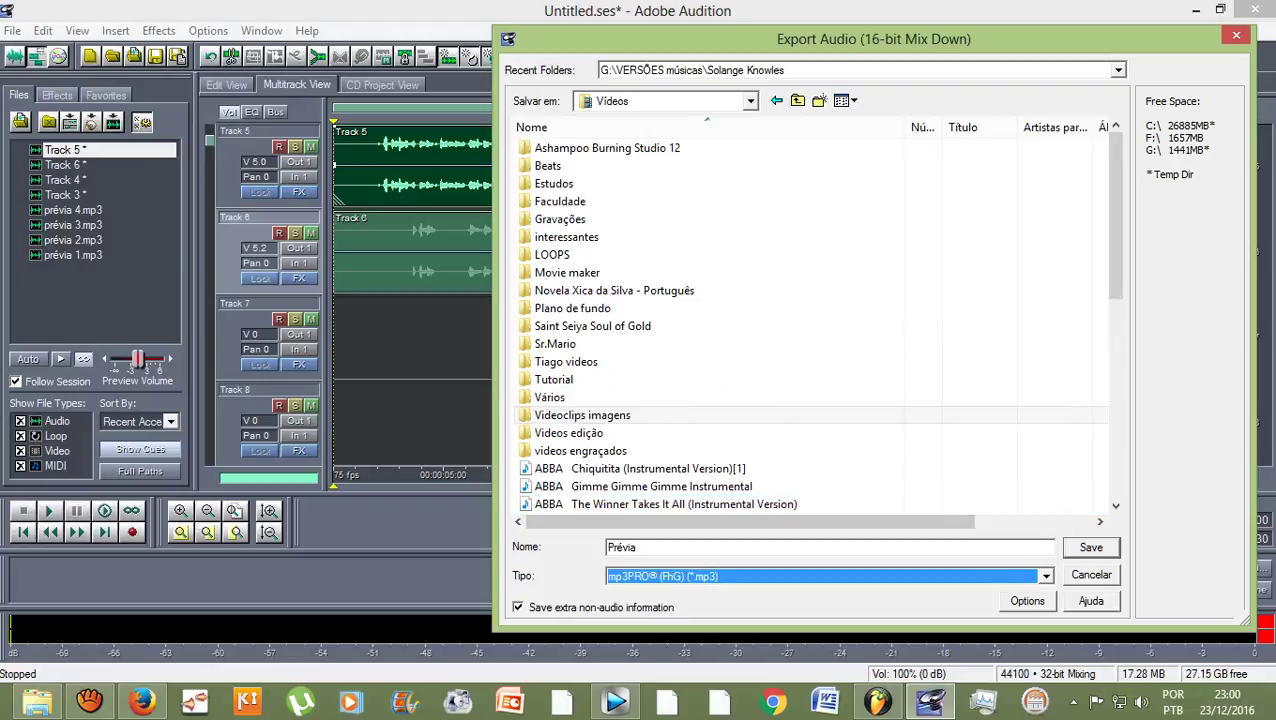
key("Return")
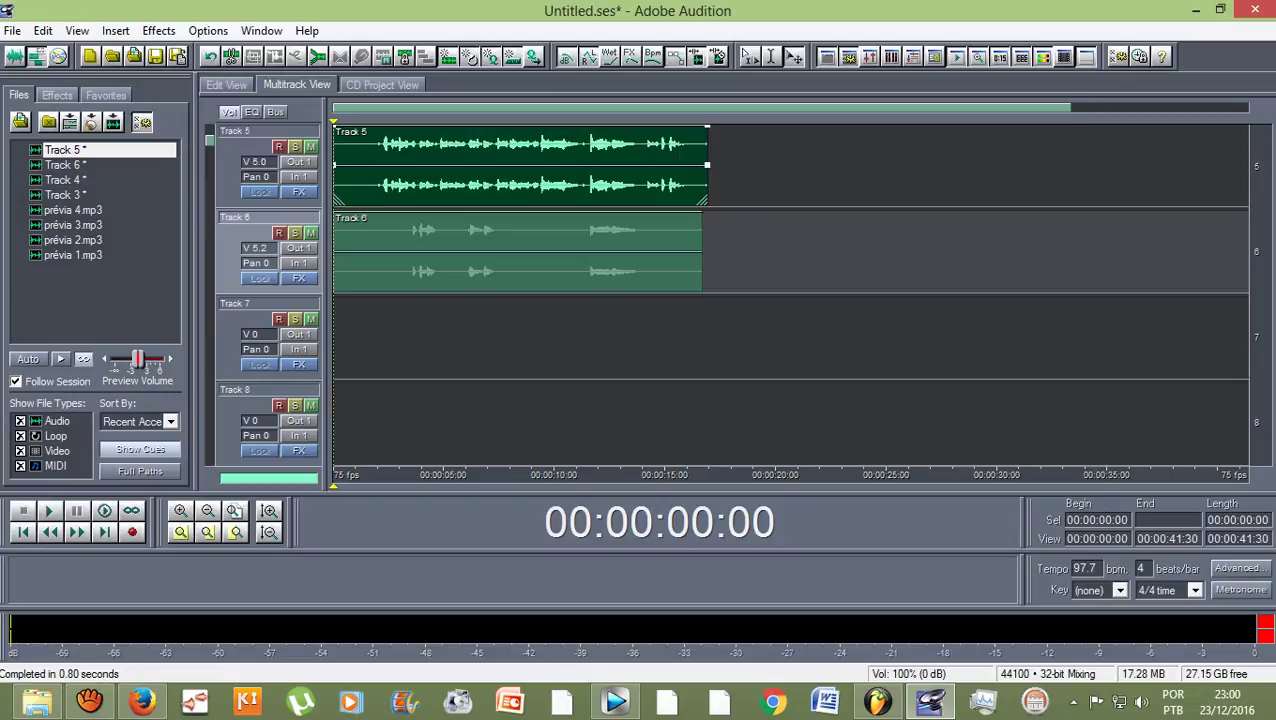
Switch to Firefox and show the YouTube video about registering several songs at the Biblioteca Nacional.
left_click(141, 701)
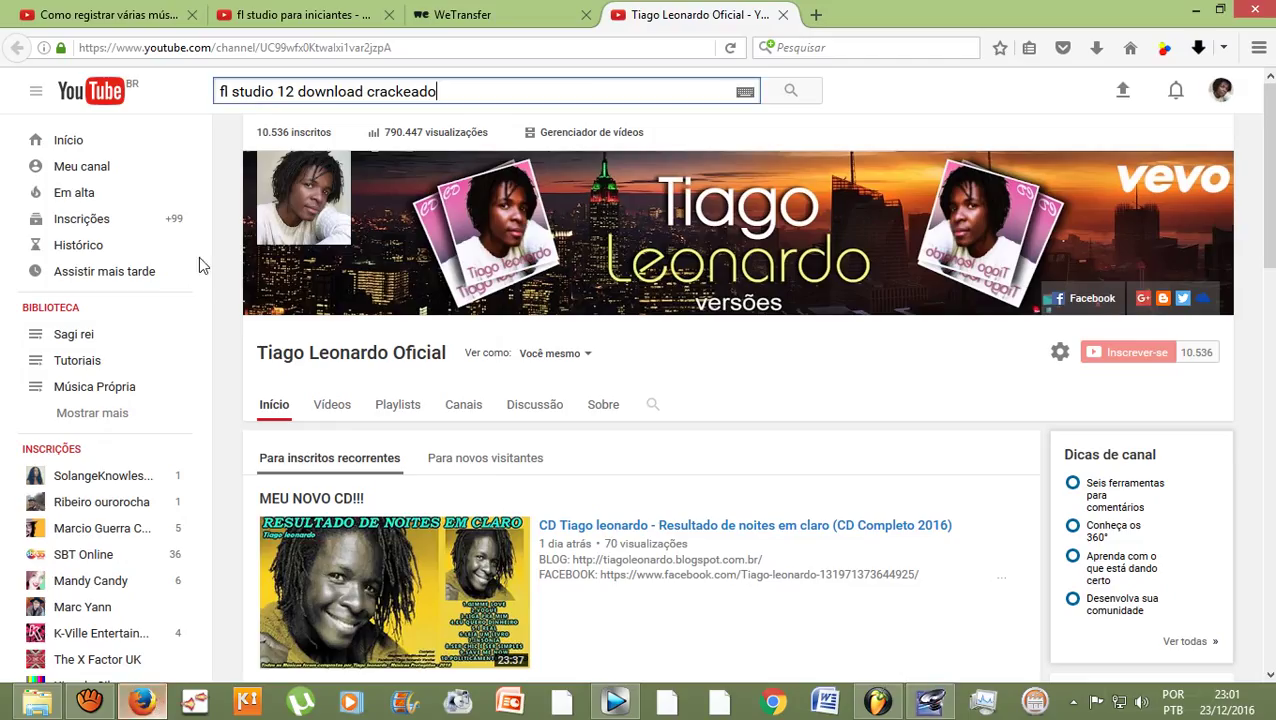
left_click(95, 16)
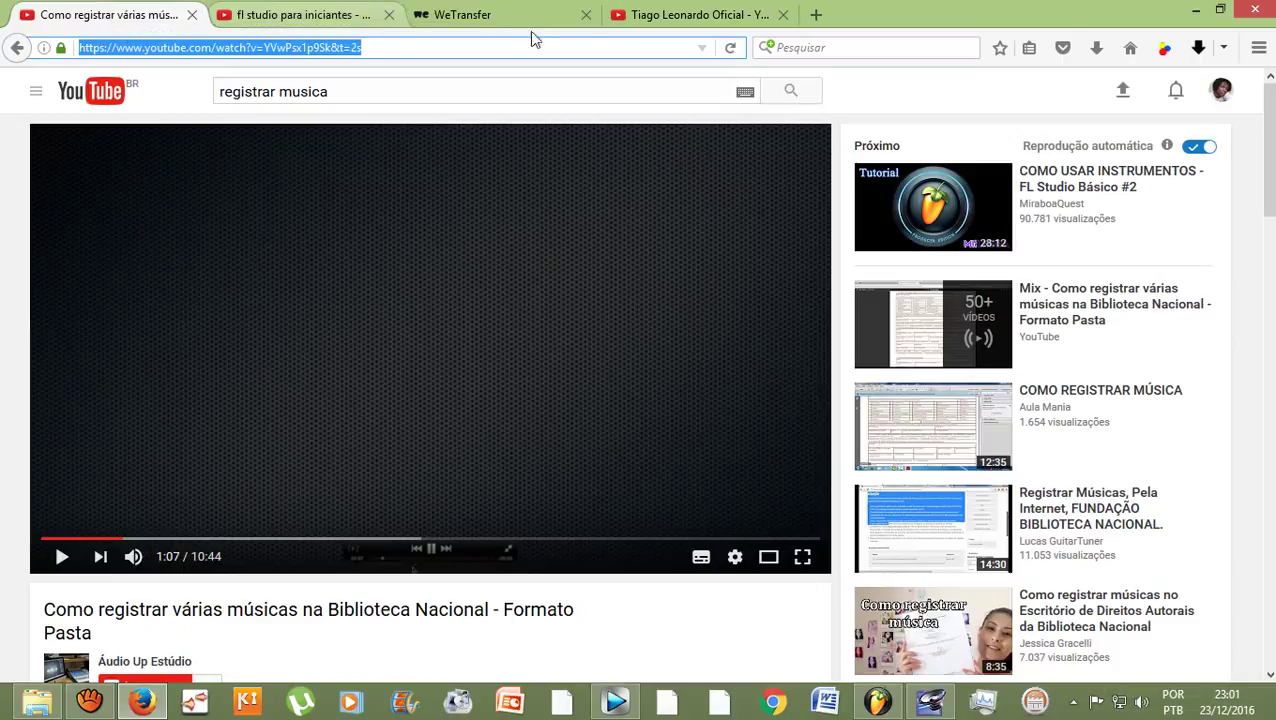
Search Google for "omb minas gerais" in a new browser tab.
left_click(816, 14)
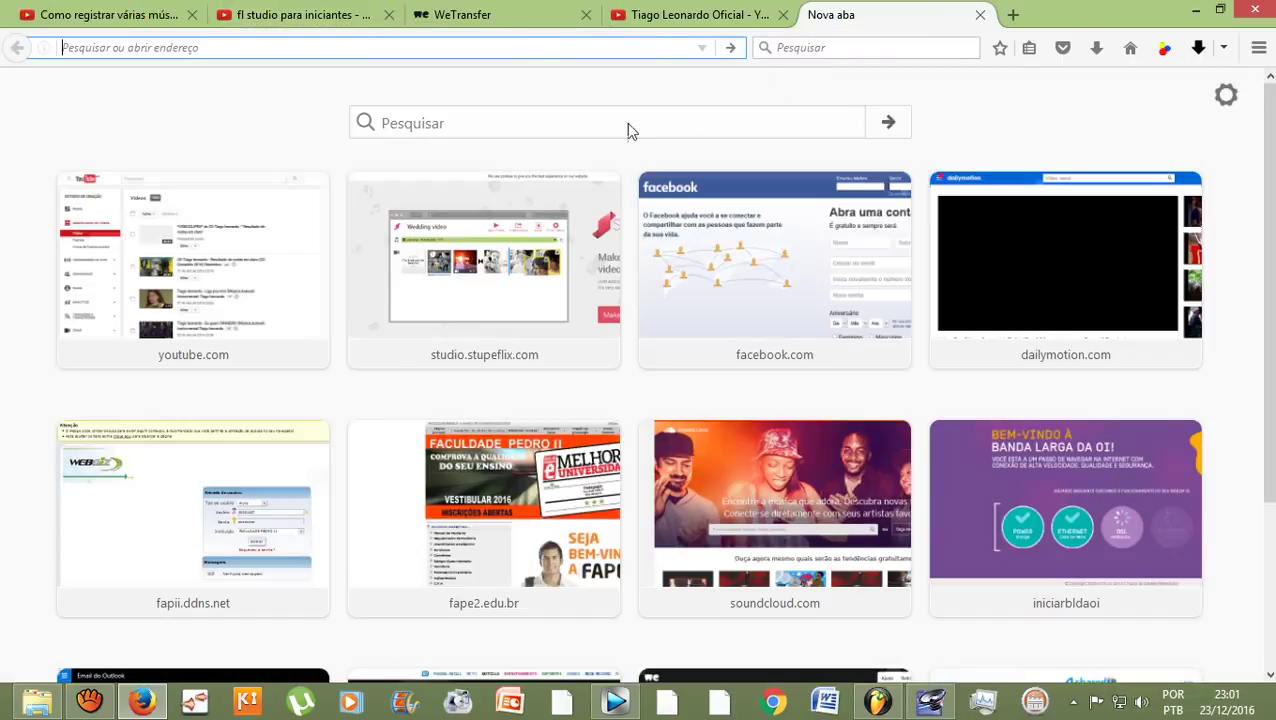
left_click(444, 114)
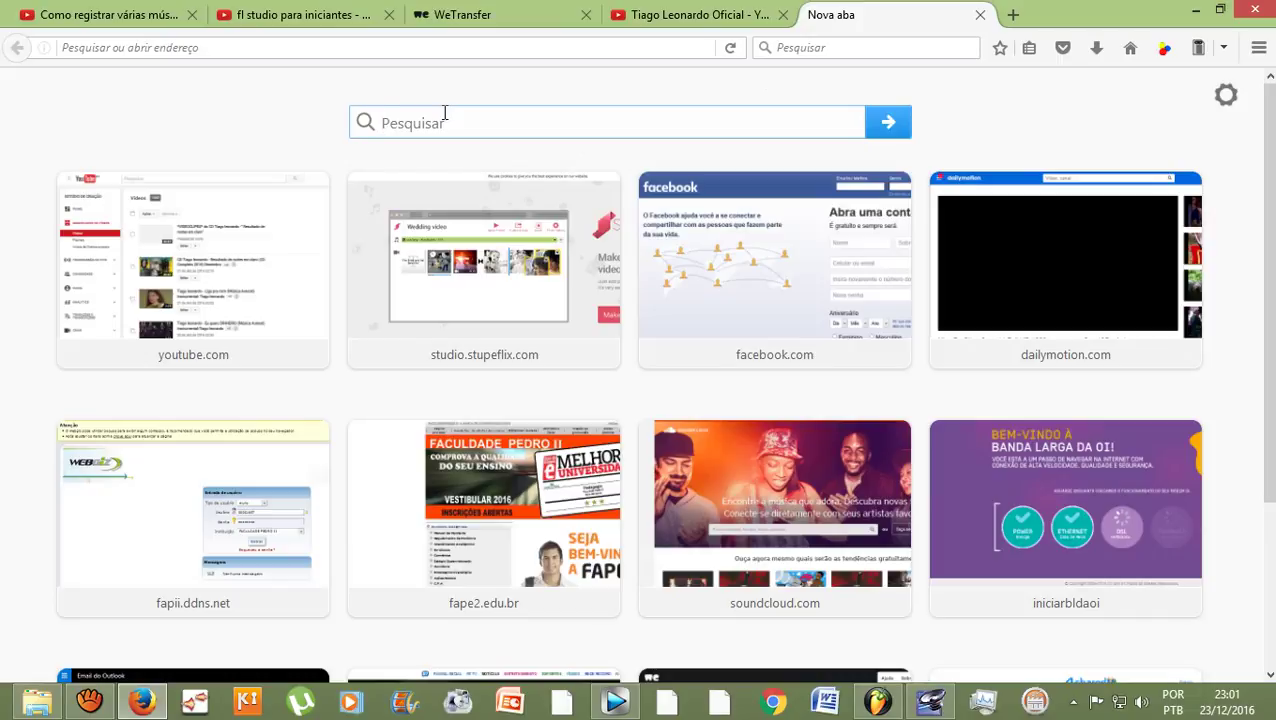
type("omb")
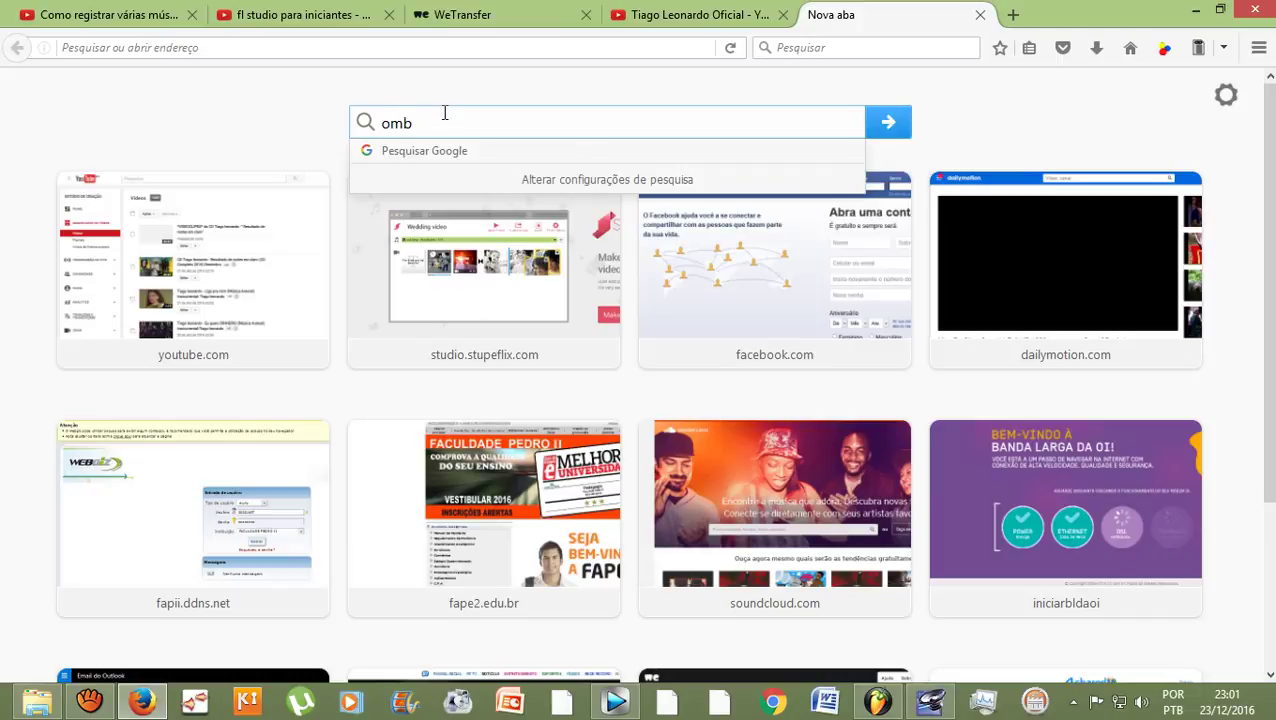
type(" minas gerais")
key("Return")
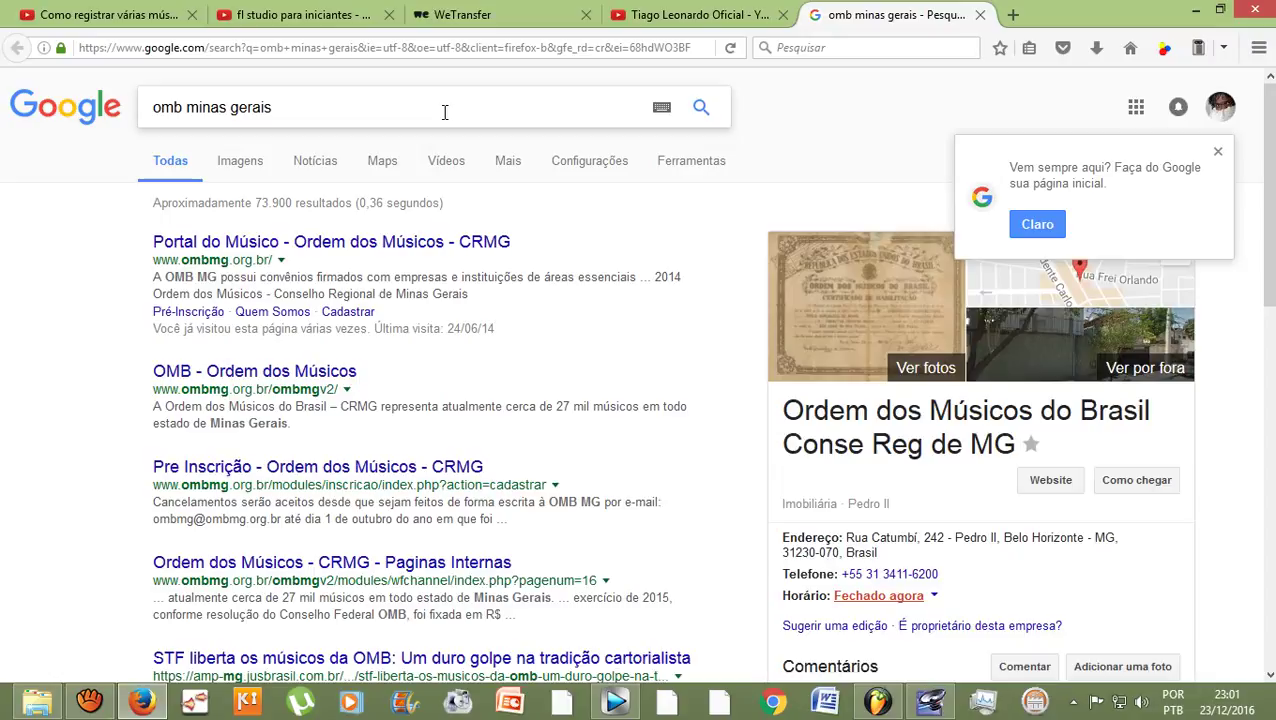
left_click(197, 252)
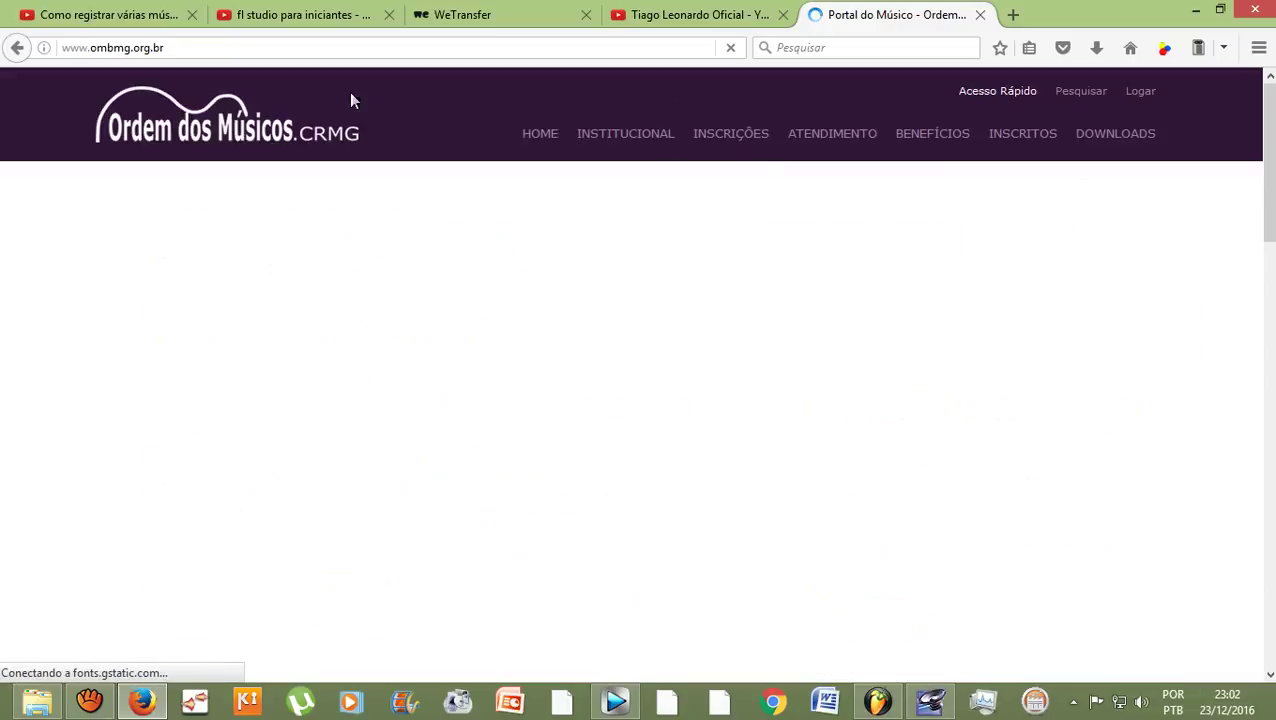
left_click(95, 18)
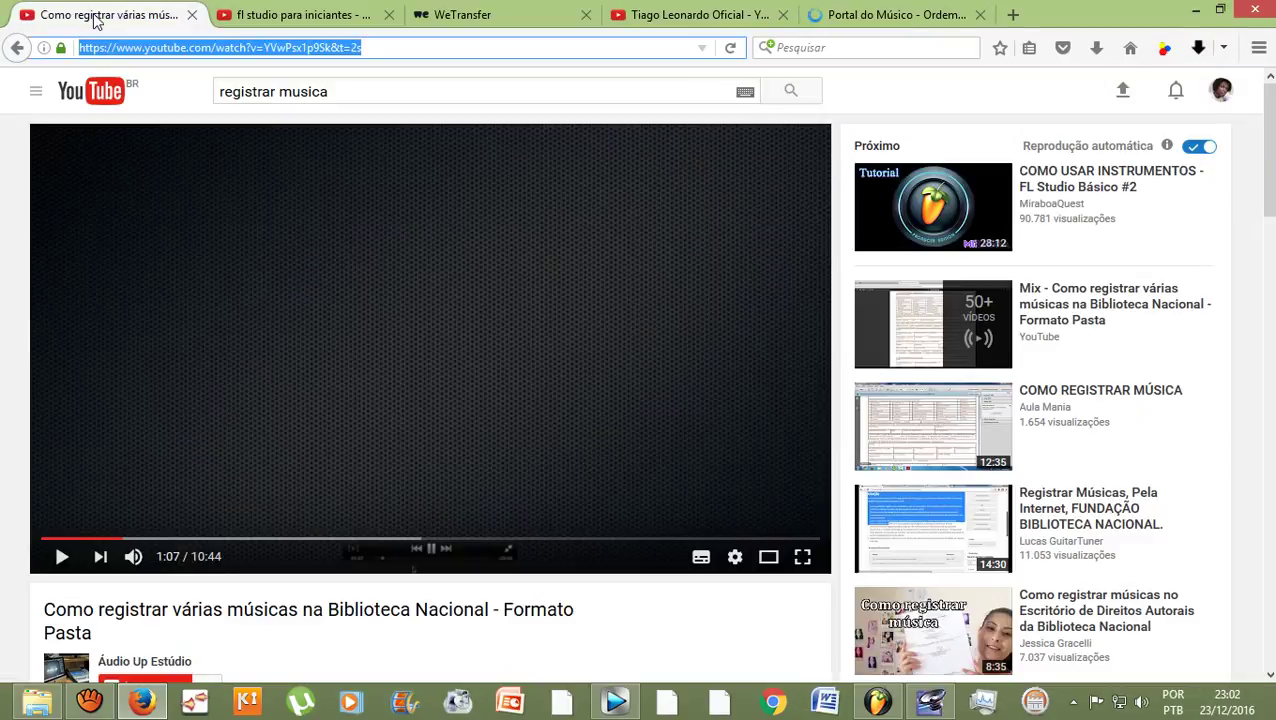